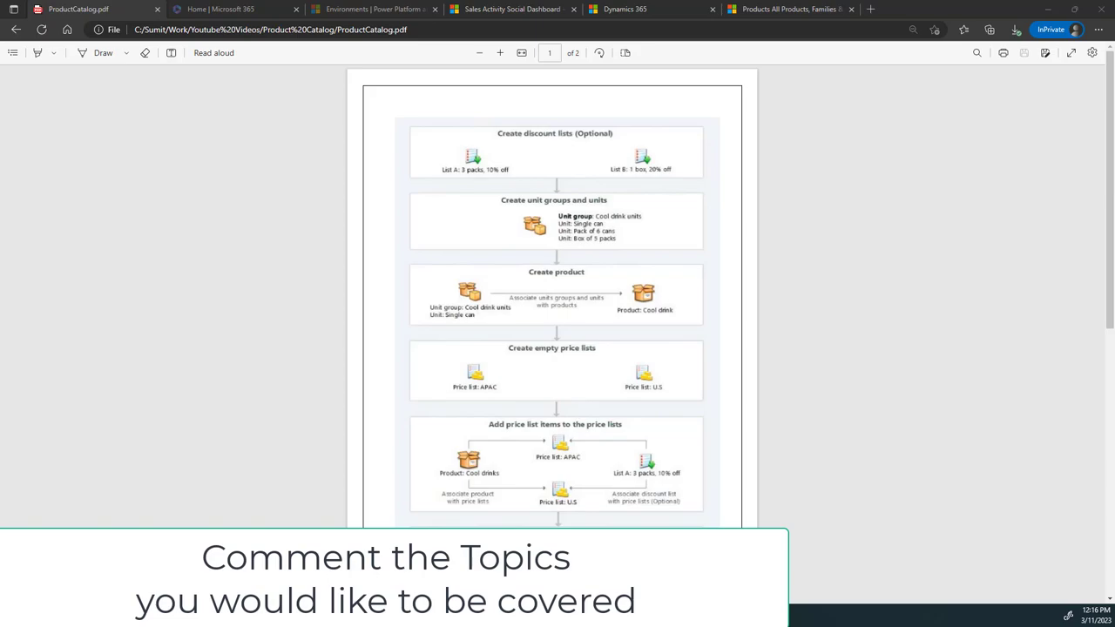
- Review the Product Catalog areas in Dynamics 365 settings alongside the catalog setup diagram in ProductCatalog.pdf
click(792, 11)
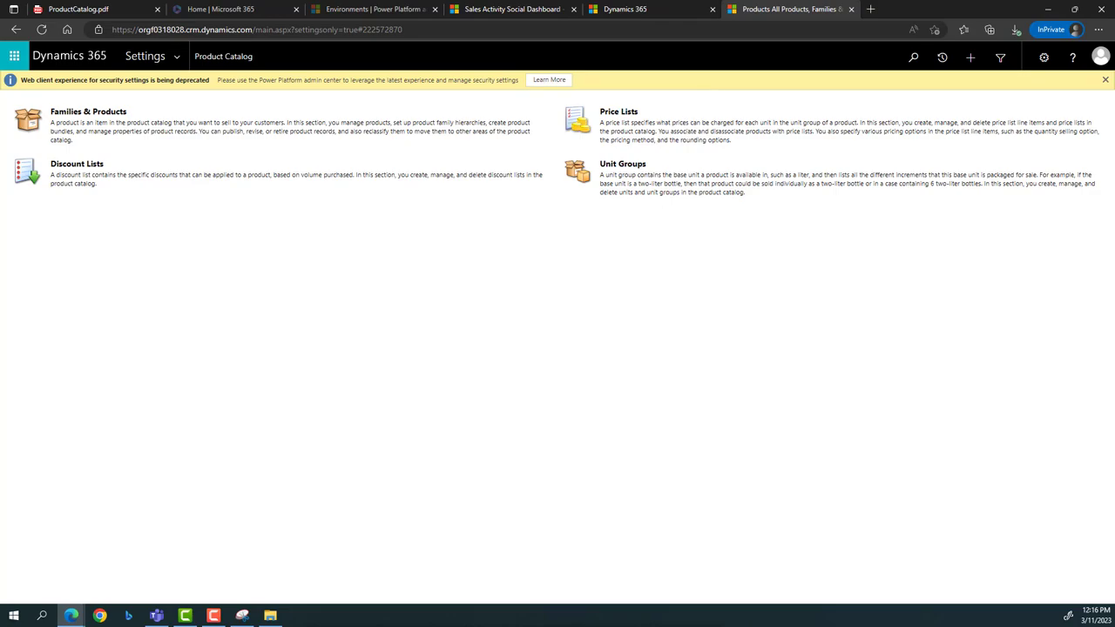
key(F10)
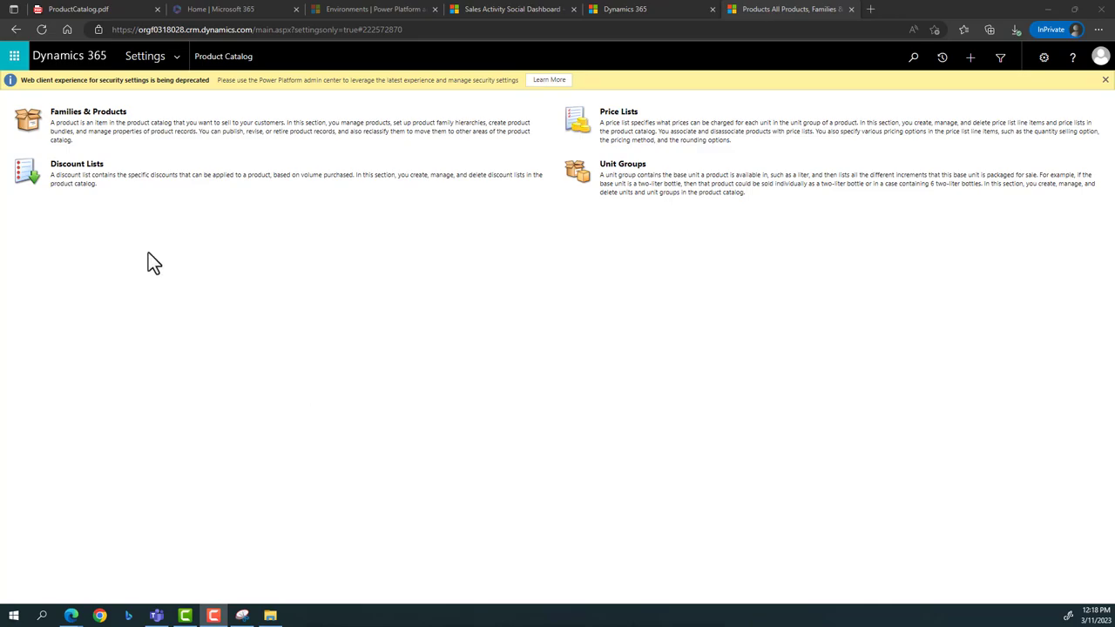
click(112, 9)
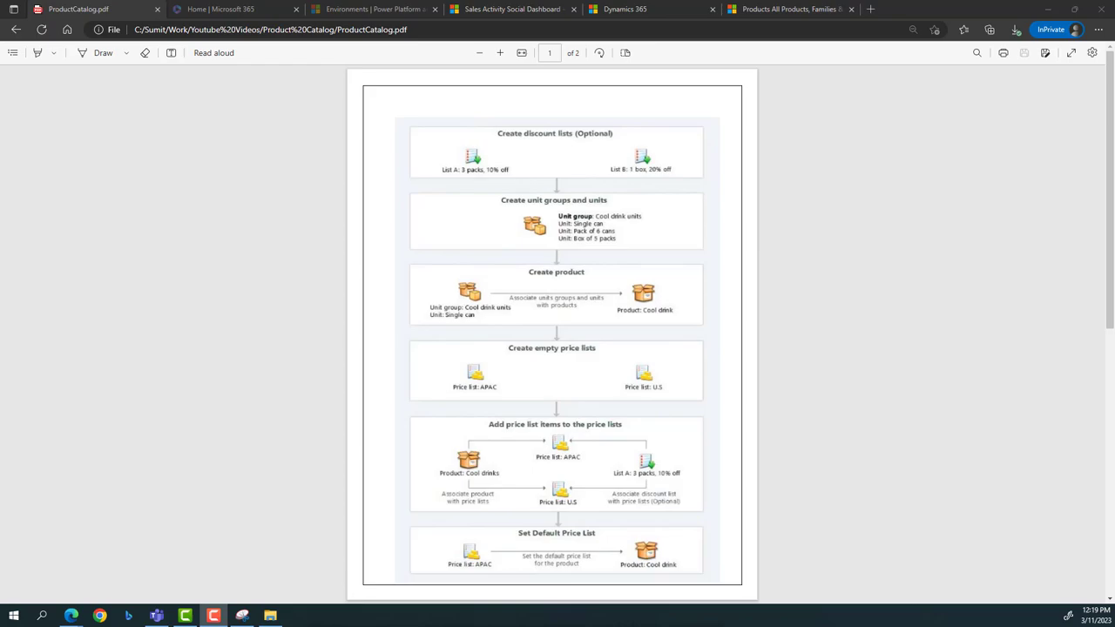
click(796, 10)
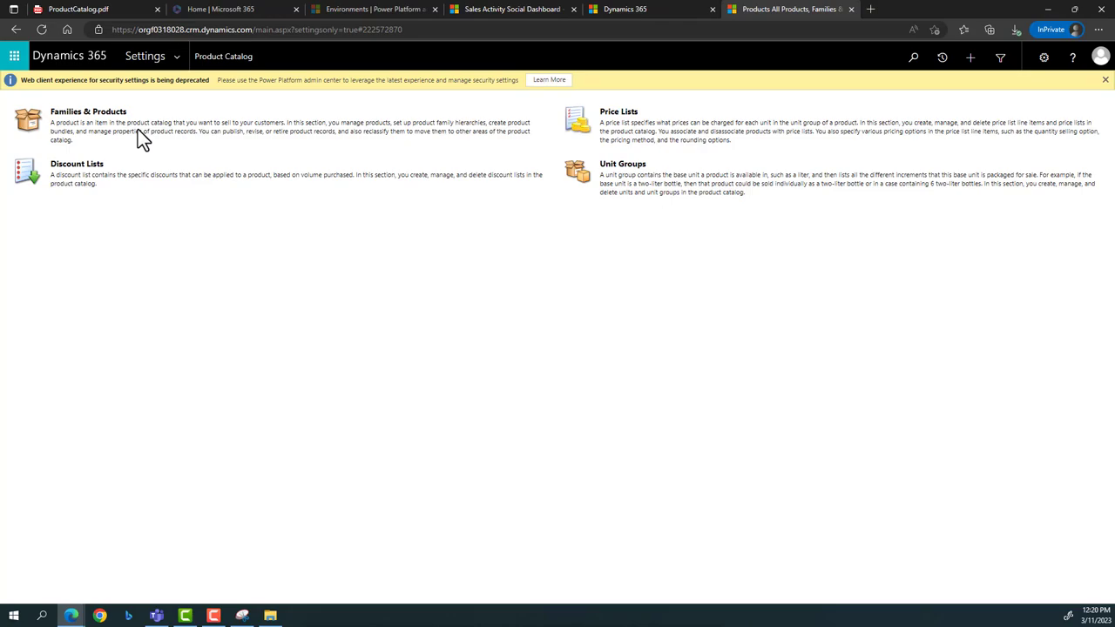
key(F10)
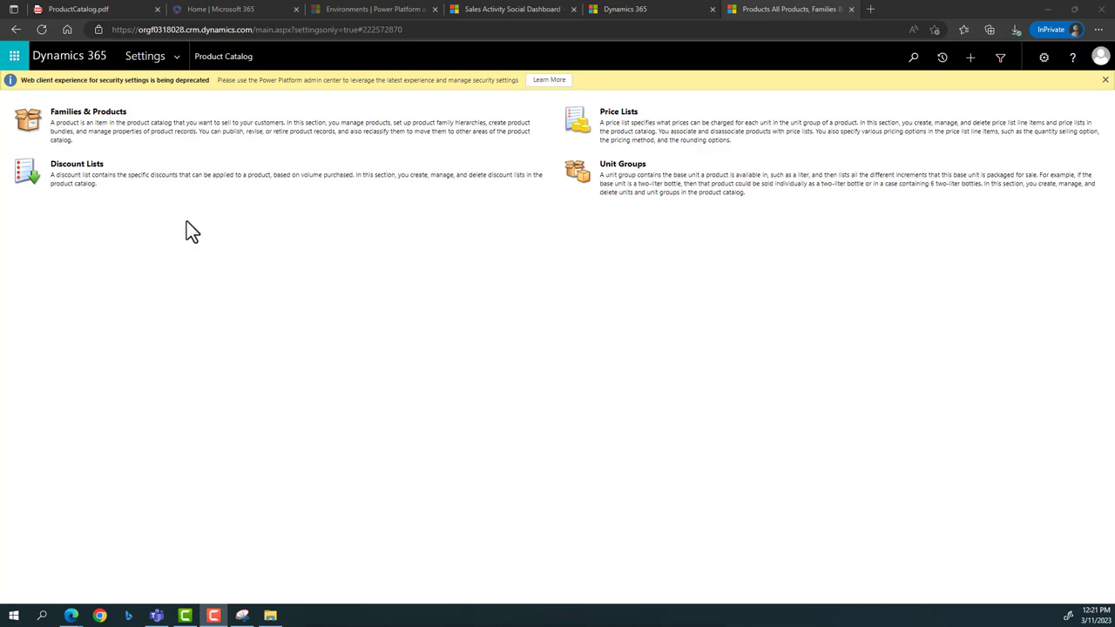
click(87, 10)
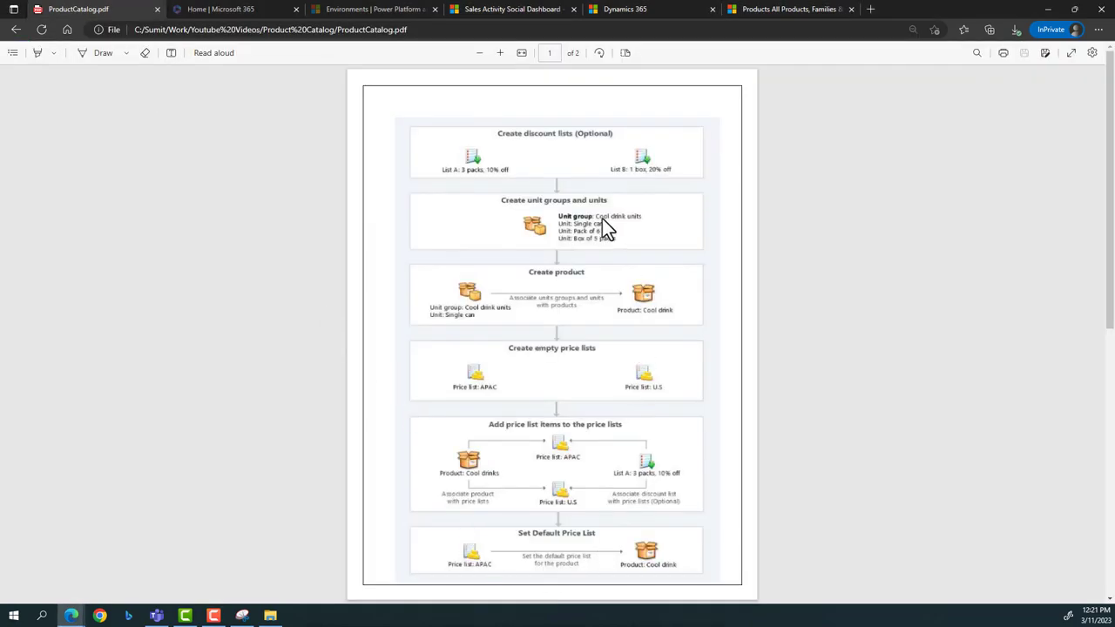
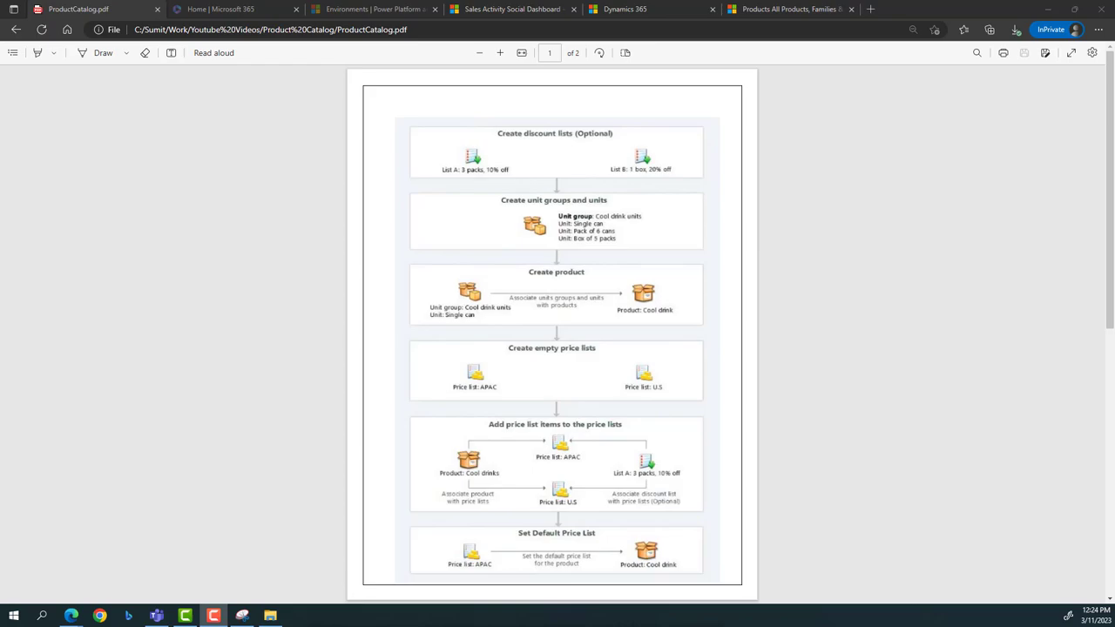
- Switch to the Dynamics 365 — custom app and look through its list of published apps, including Sales Hub
key(ctrl+4)
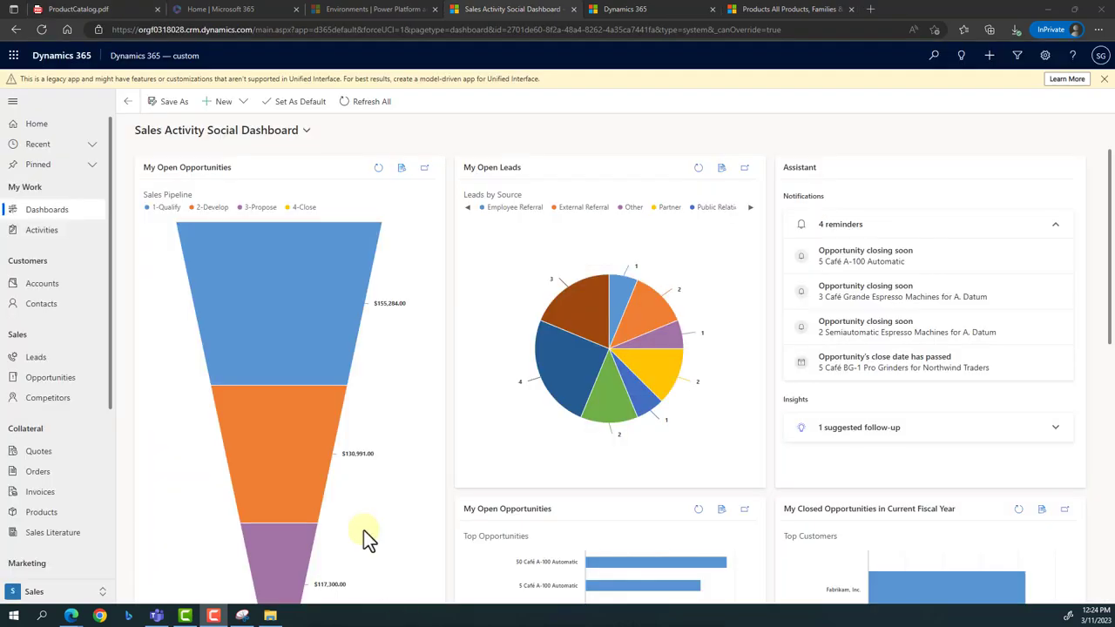
click(170, 59)
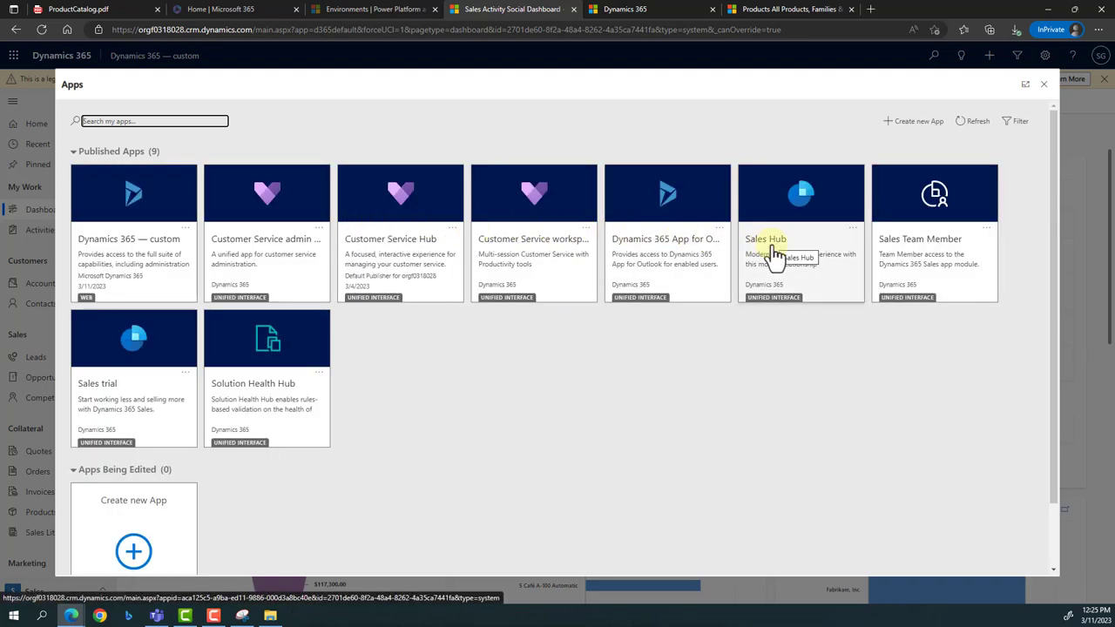
click(1043, 85)
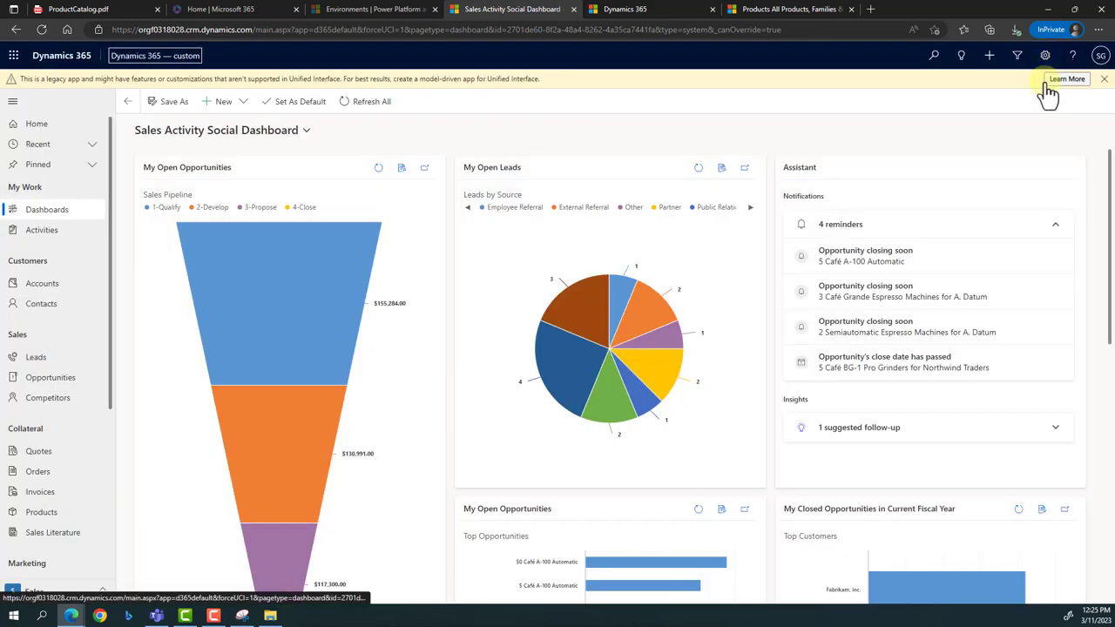
- Switch to the legacy Dynamics 365 settings and open the Product Catalog area under Business
click(789, 10)
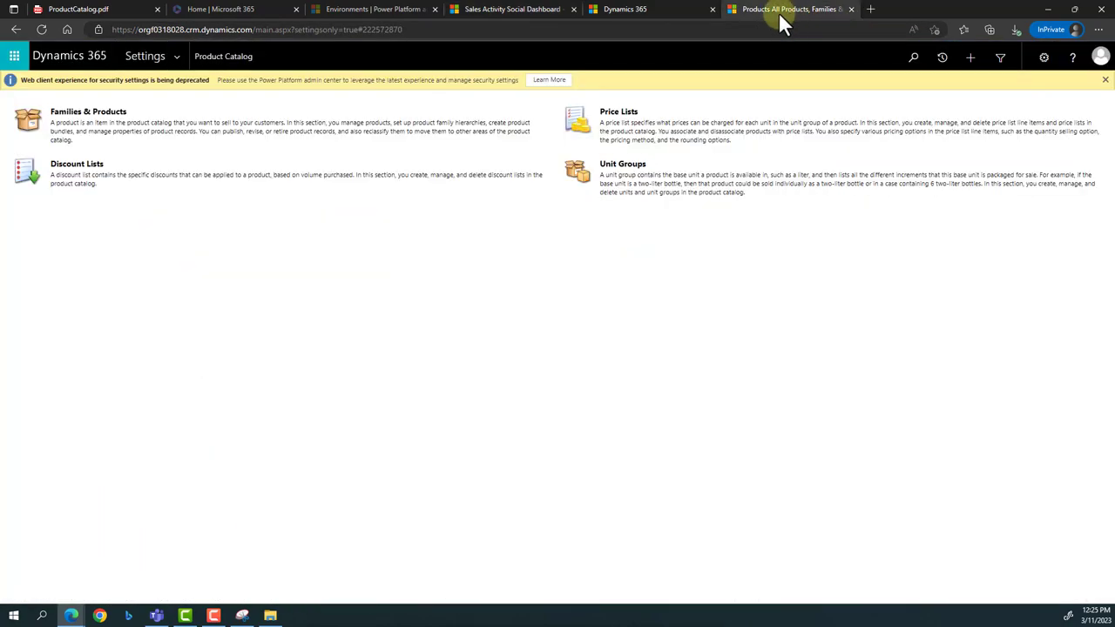
click(179, 55)
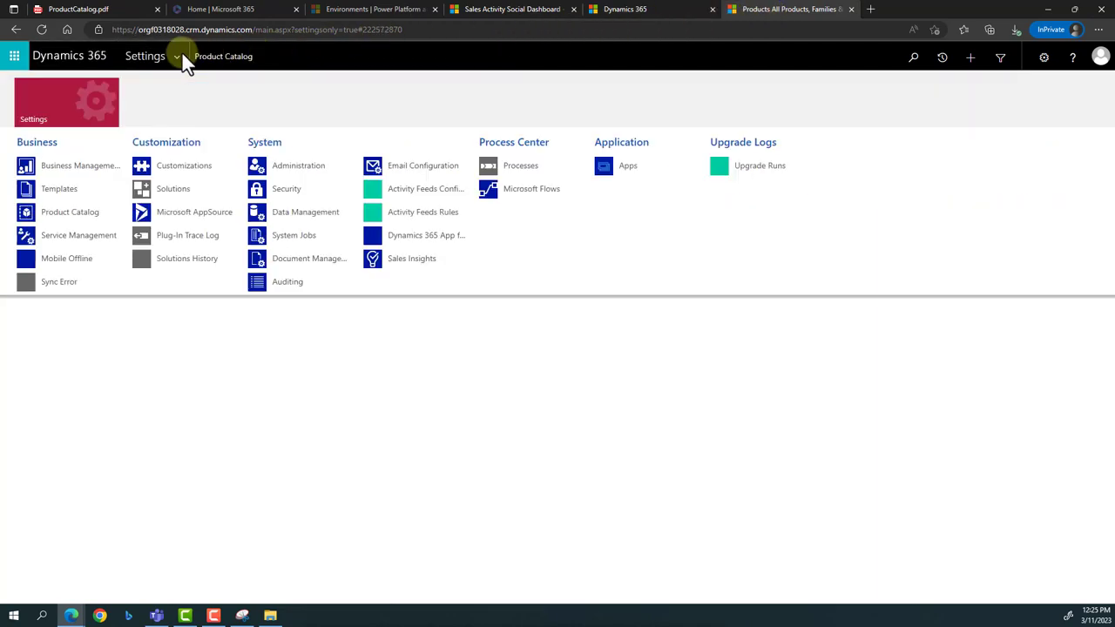
click(65, 210)
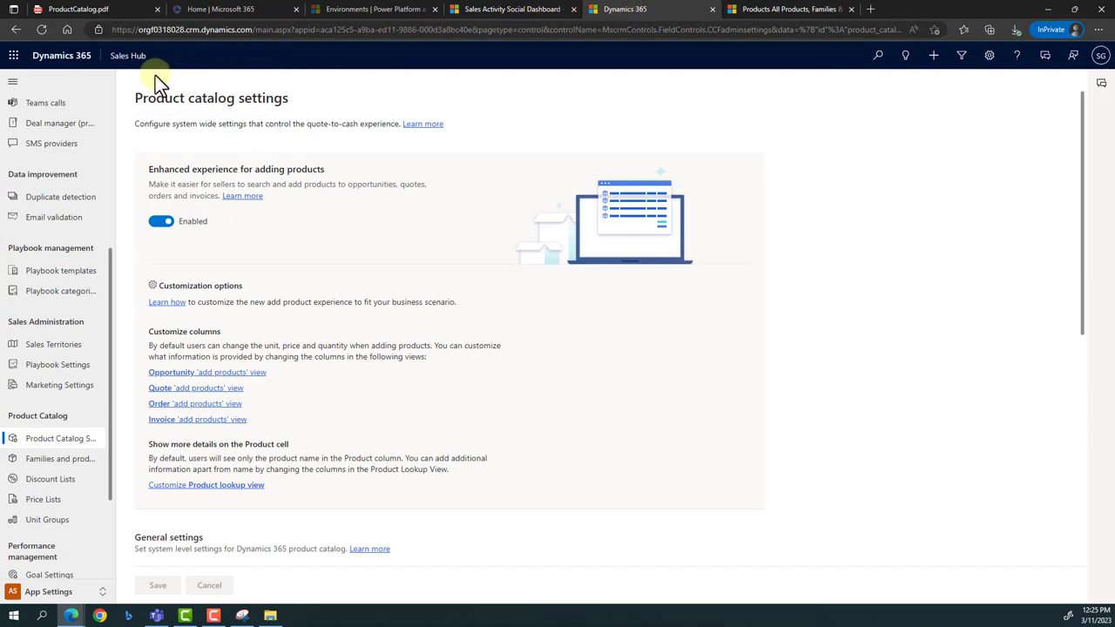
- Choose the App Settings area in Sales Hub and locate the Product Catalog section in the site map
click(48, 593)
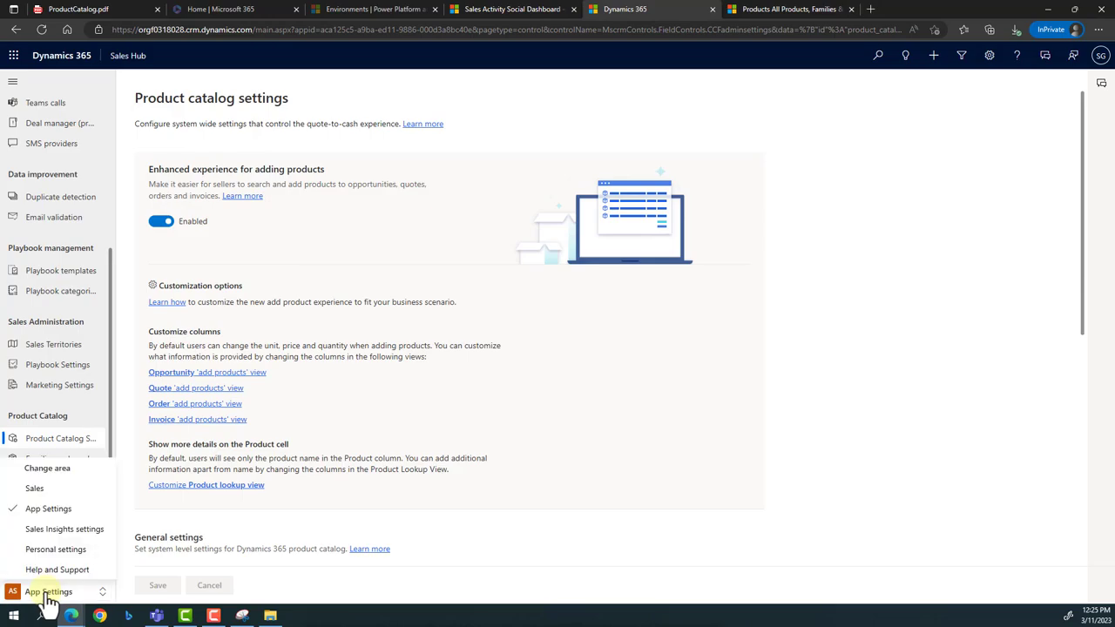
click(52, 513)
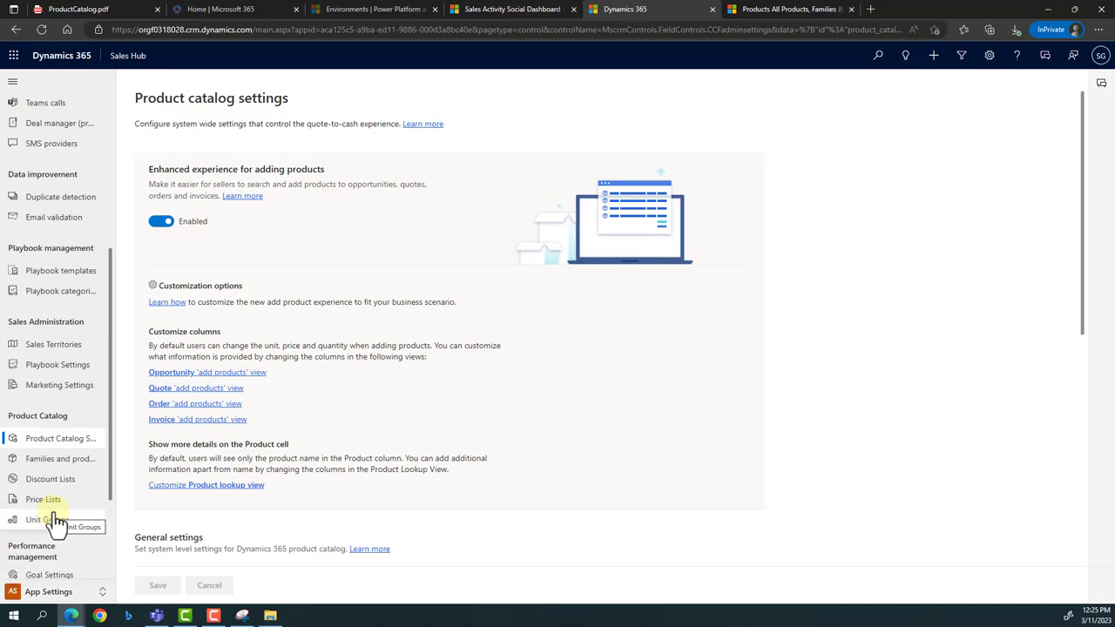
scroll(105, 348, up, 3)
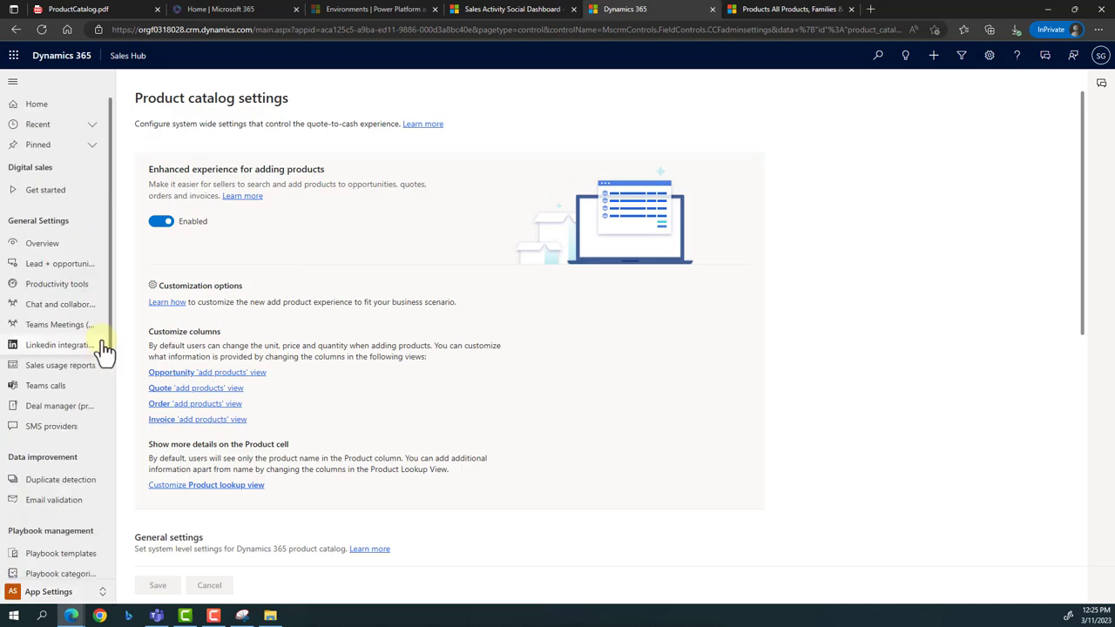
scroll(105, 348, down, 3)
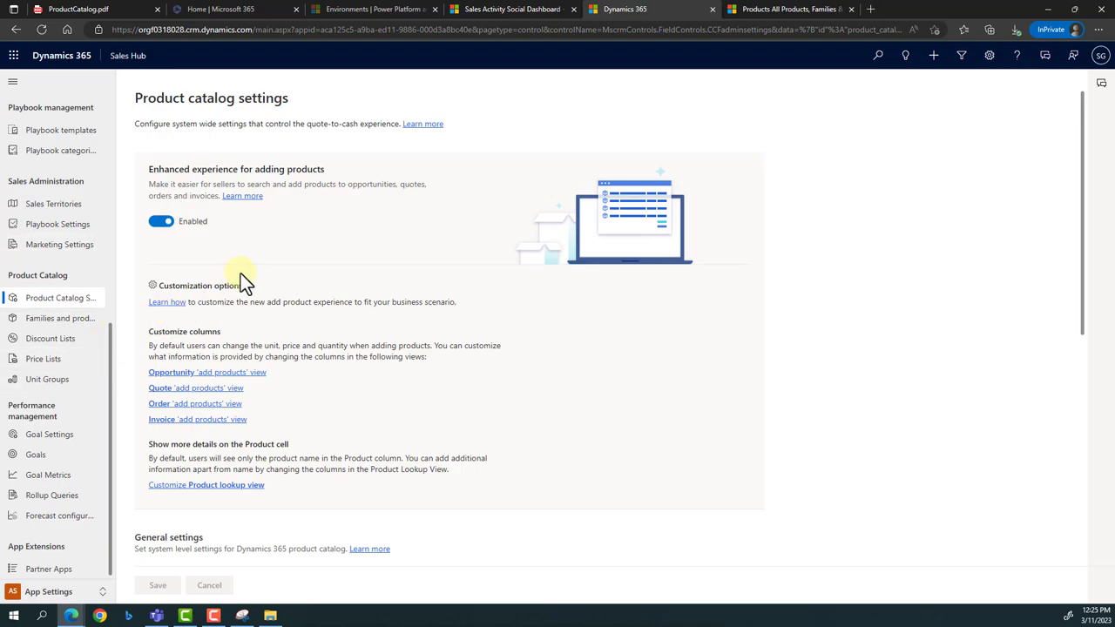
- Examine the Sales Hub product catalog settings, highlighting the heading "Enhanced experience for adding products"
click(786, 12)
click(767, 11)
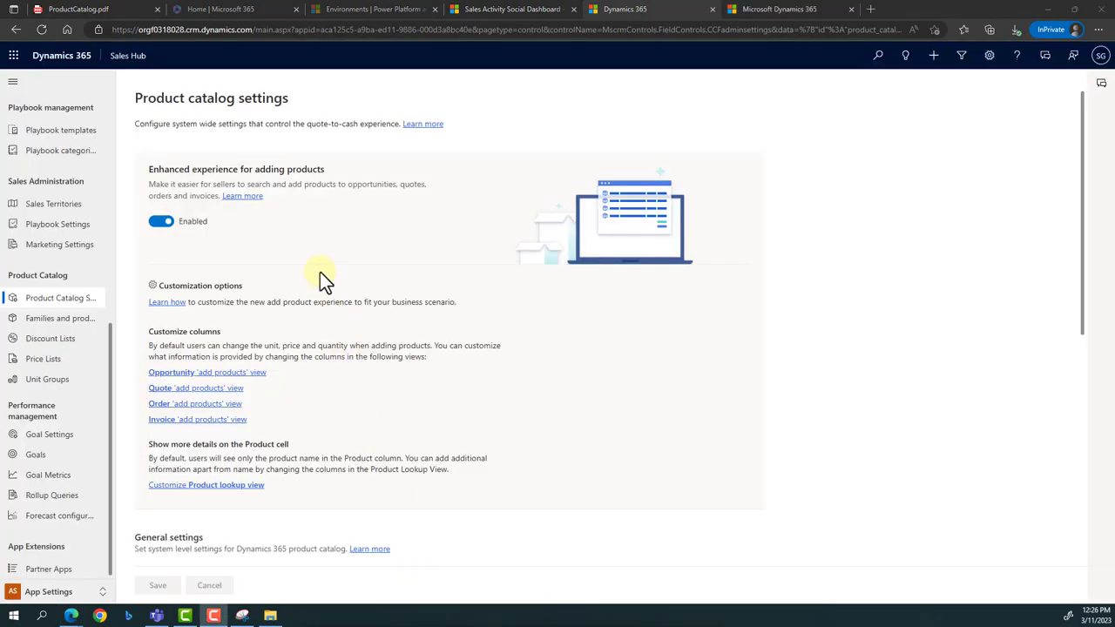
scroll(435, 348, down, 5)
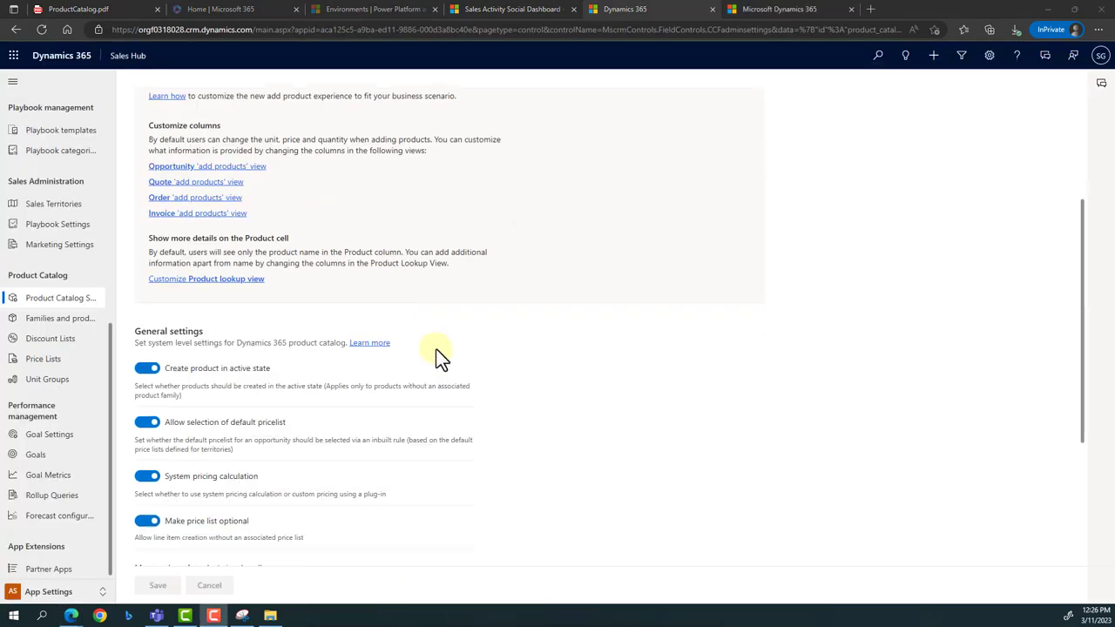
scroll(437, 350, up, 5)
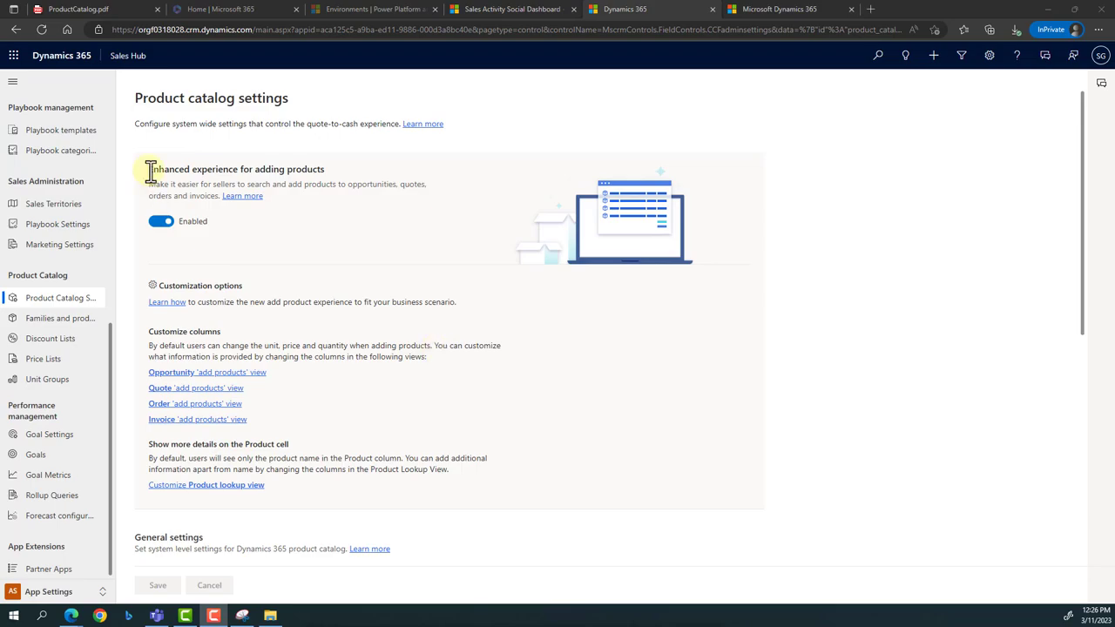
drag(151, 171, 329, 169)
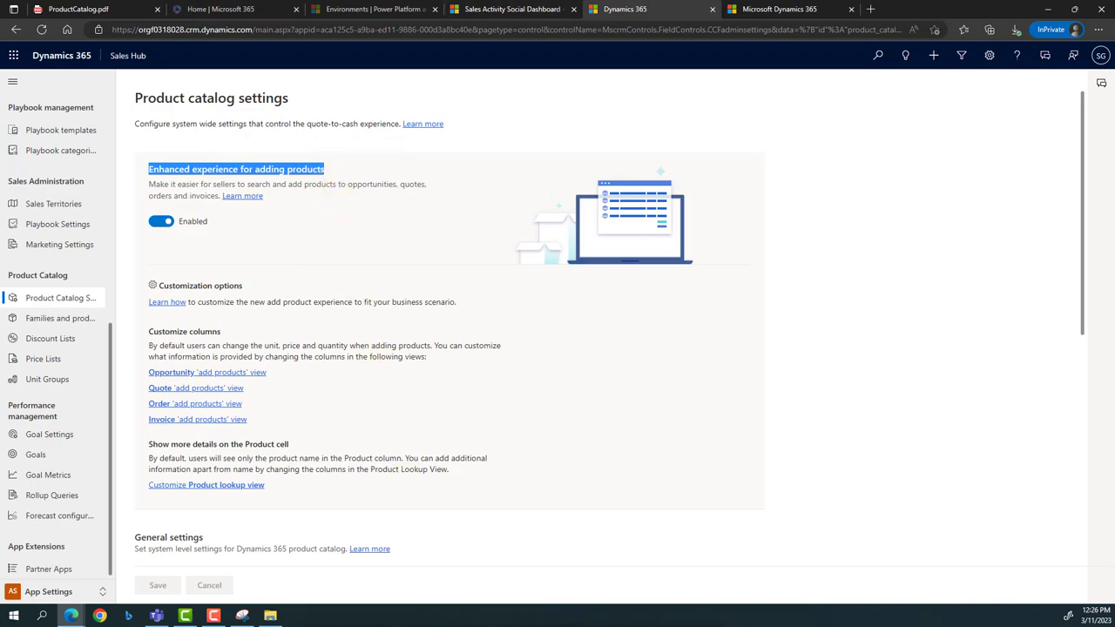
- Open the opportunity "Opportunity Record" in the Dynamics 365 — custom app and start adding products to it
click(525, 12)
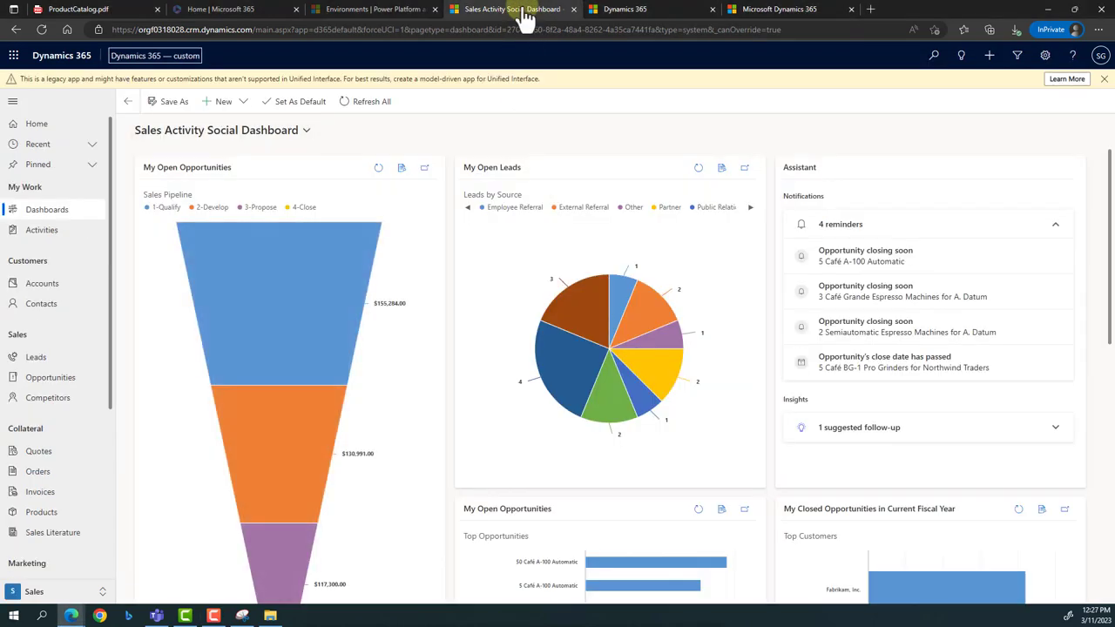
click(45, 381)
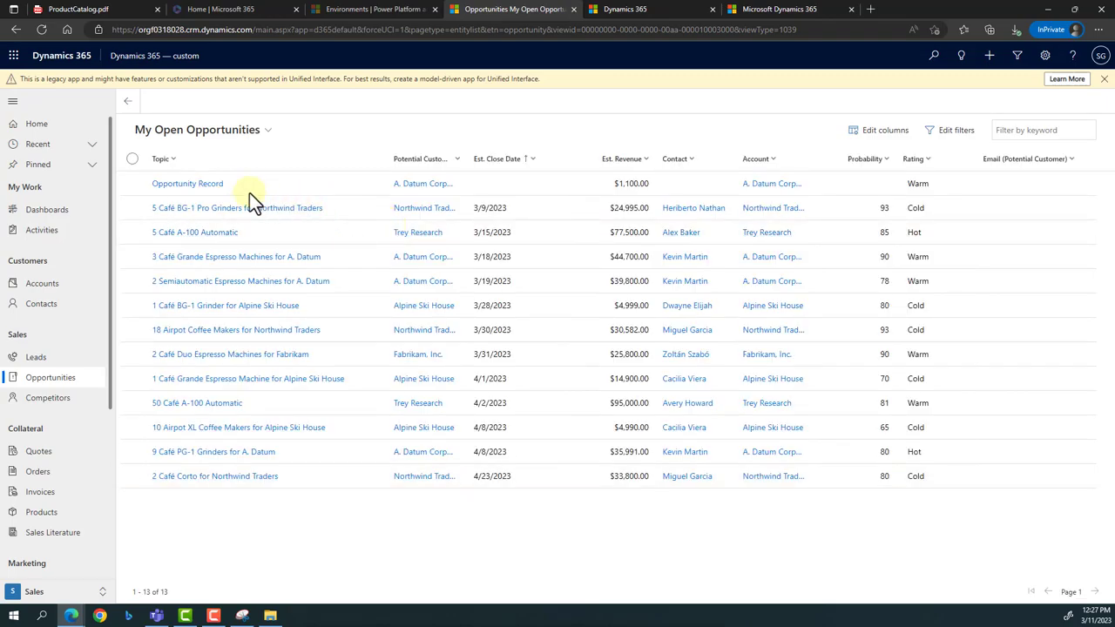
click(201, 187)
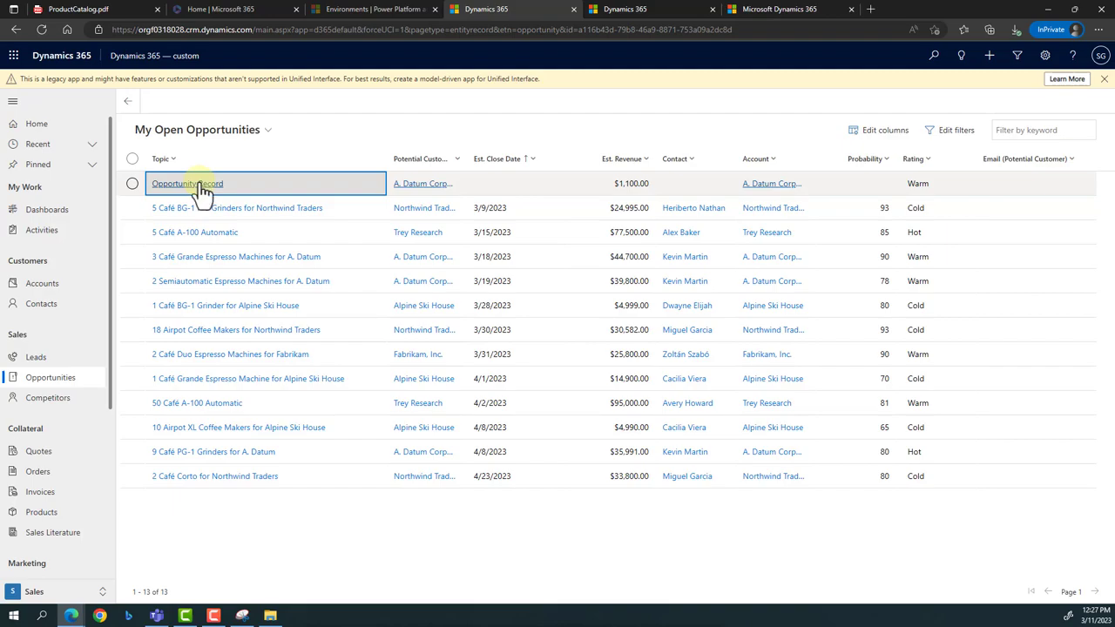
click(649, 12)
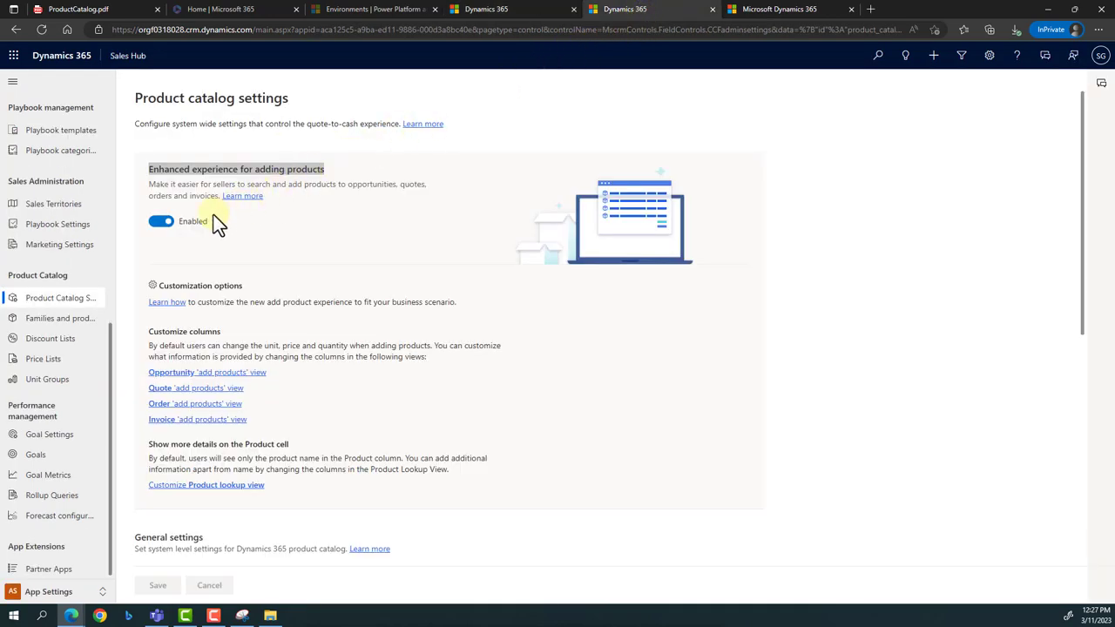
click(539, 11)
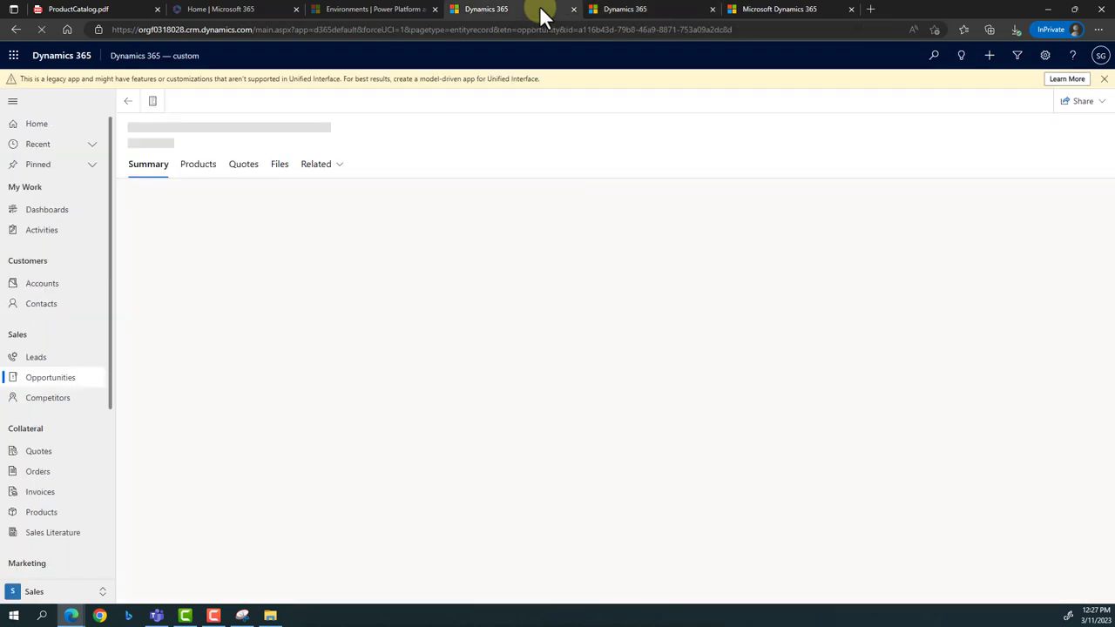
click(196, 166)
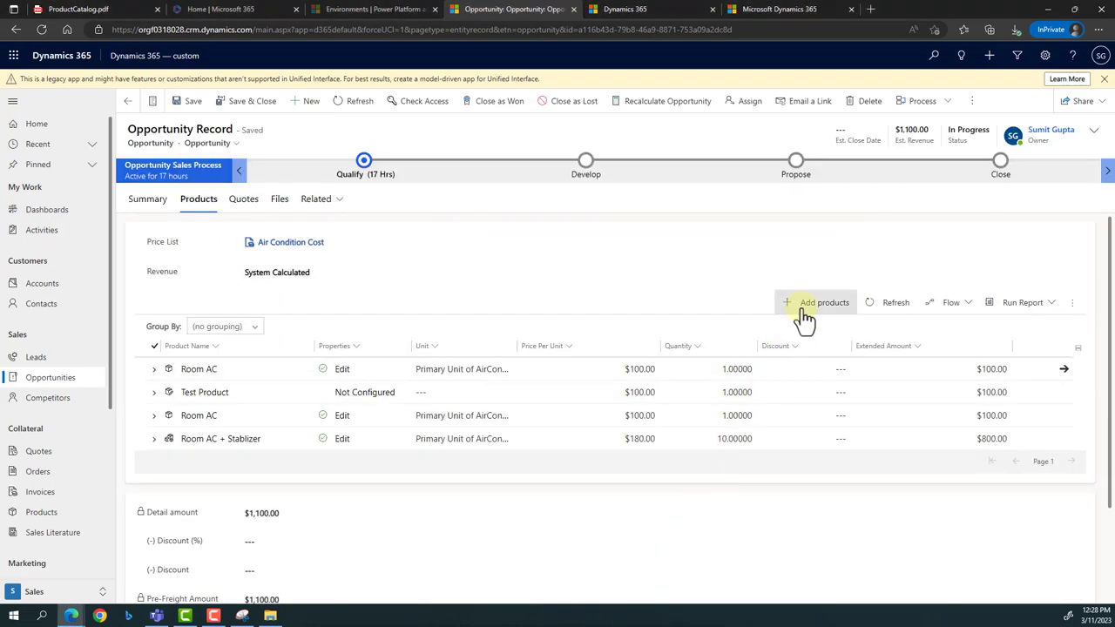
click(803, 320)
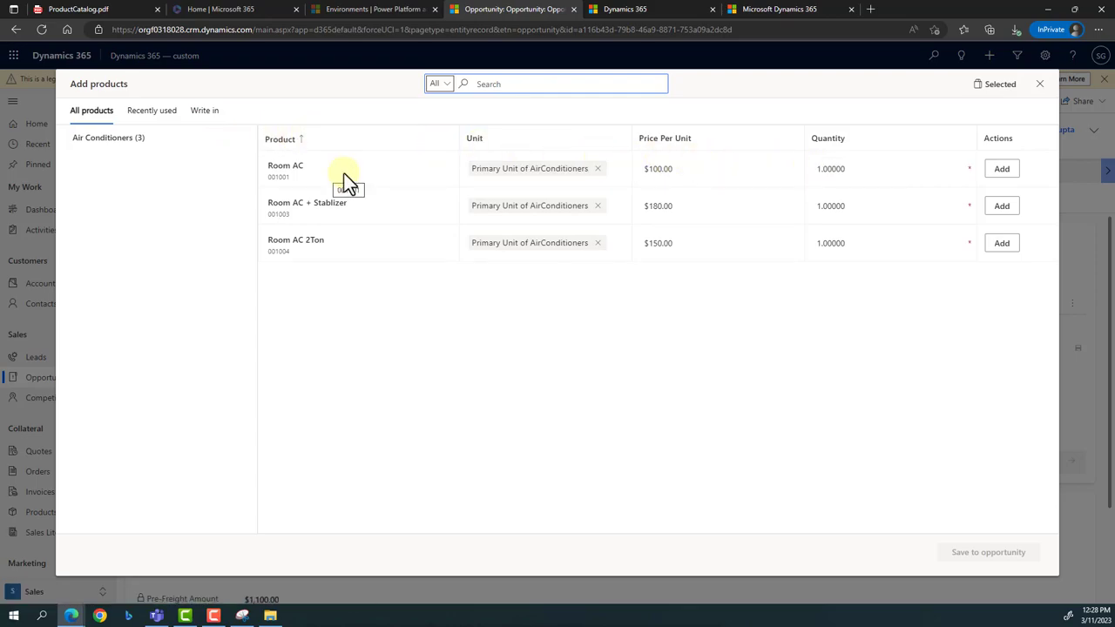
- Return to the Sales Hub product catalog settings and read the enhanced experience description and customization options
click(601, 11)
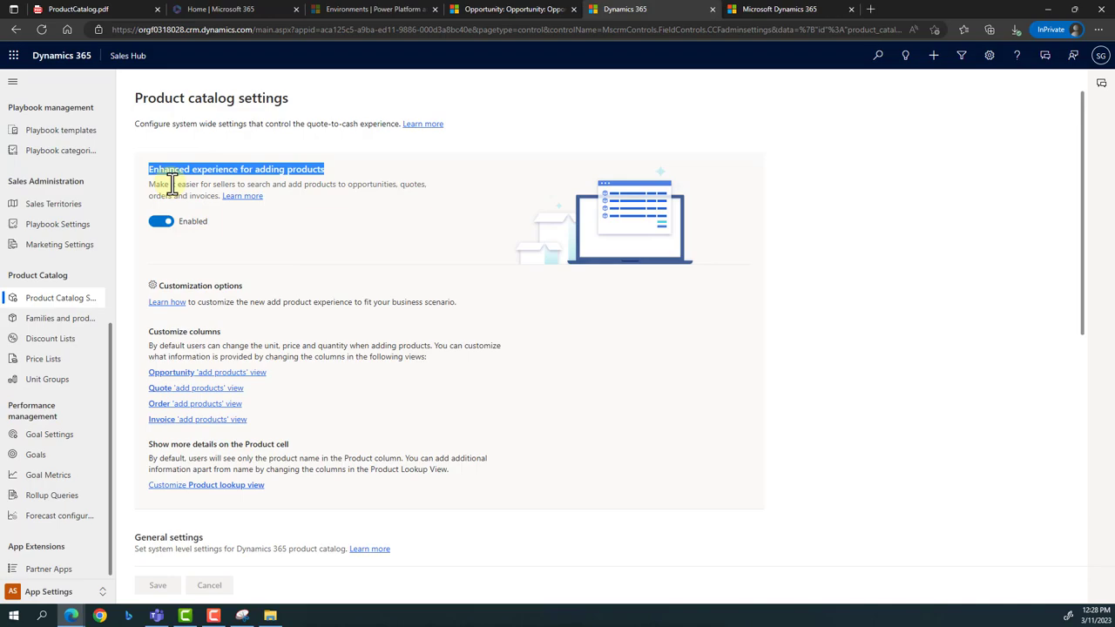
drag(172, 184, 394, 185)
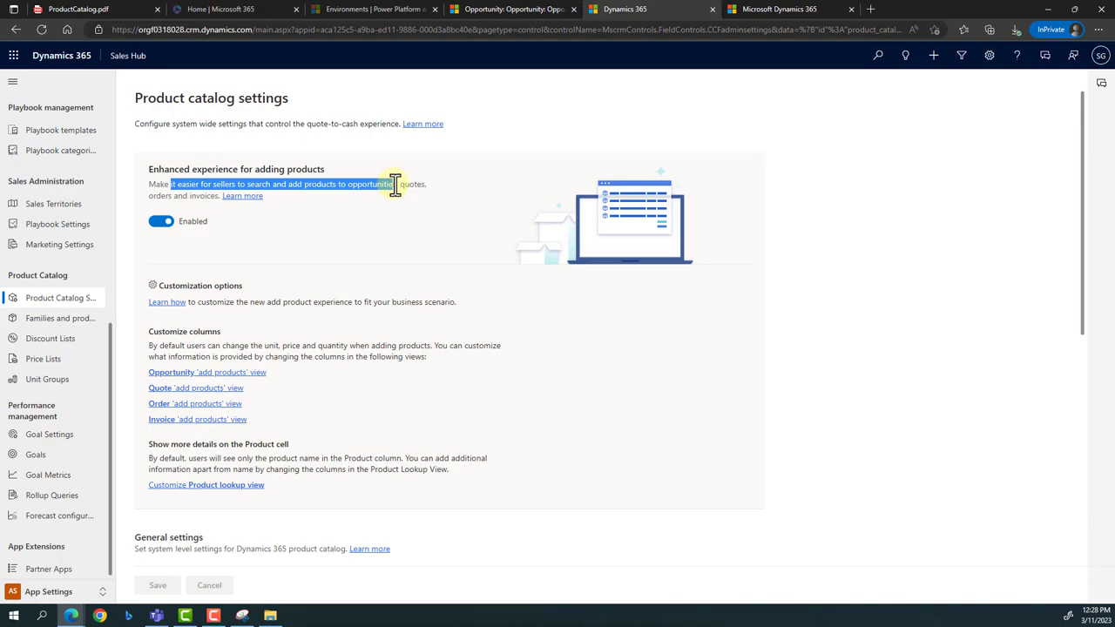
drag(395, 185, 394, 185)
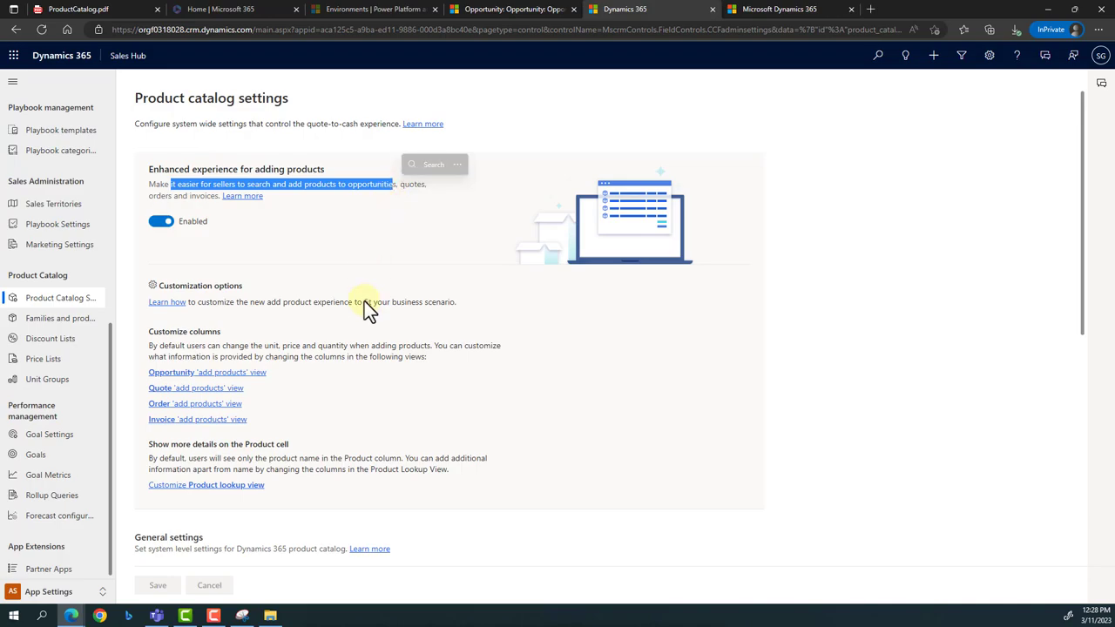
scroll(364, 302, down, 2)
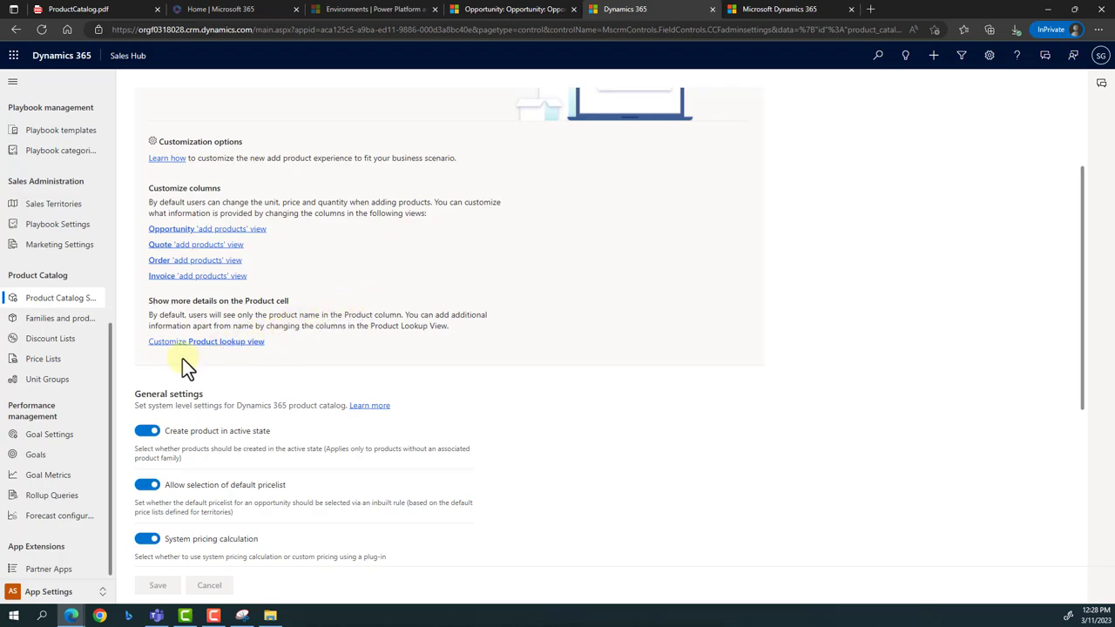
- Check the columns offered when adding products to the opportunity, and open the Opportunity 'add products' view for customization
click(500, 10)
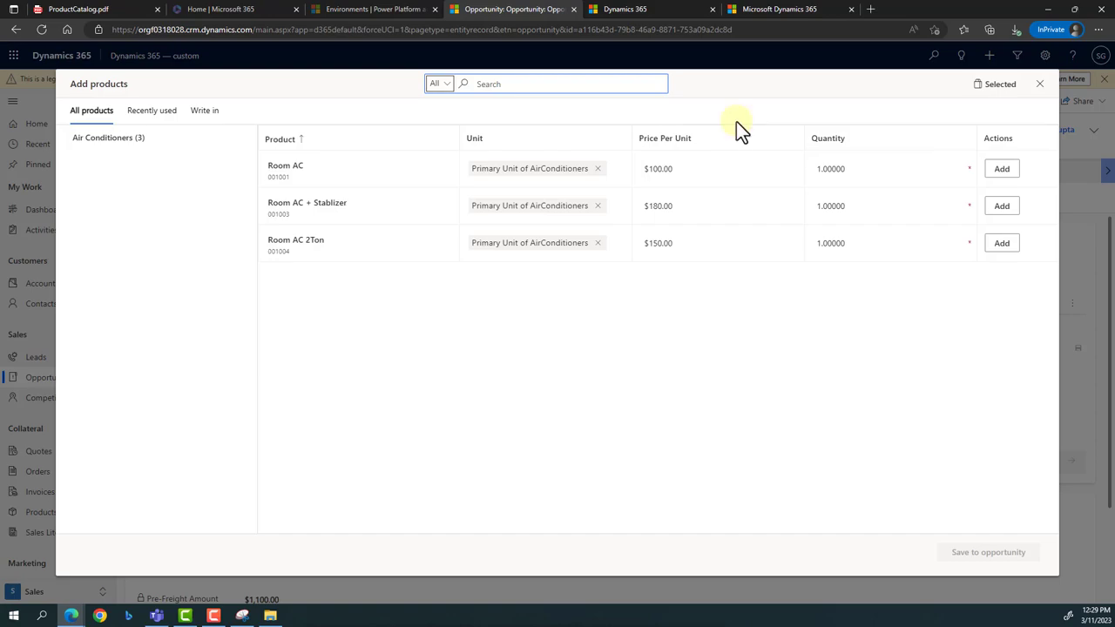
click(610, 9)
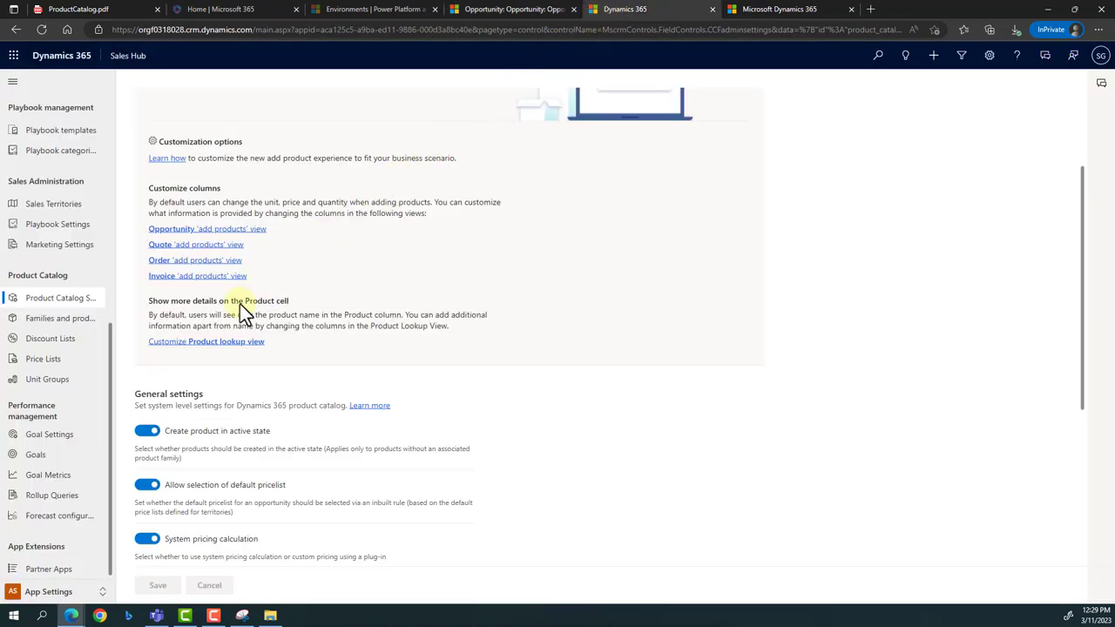
click(240, 235)
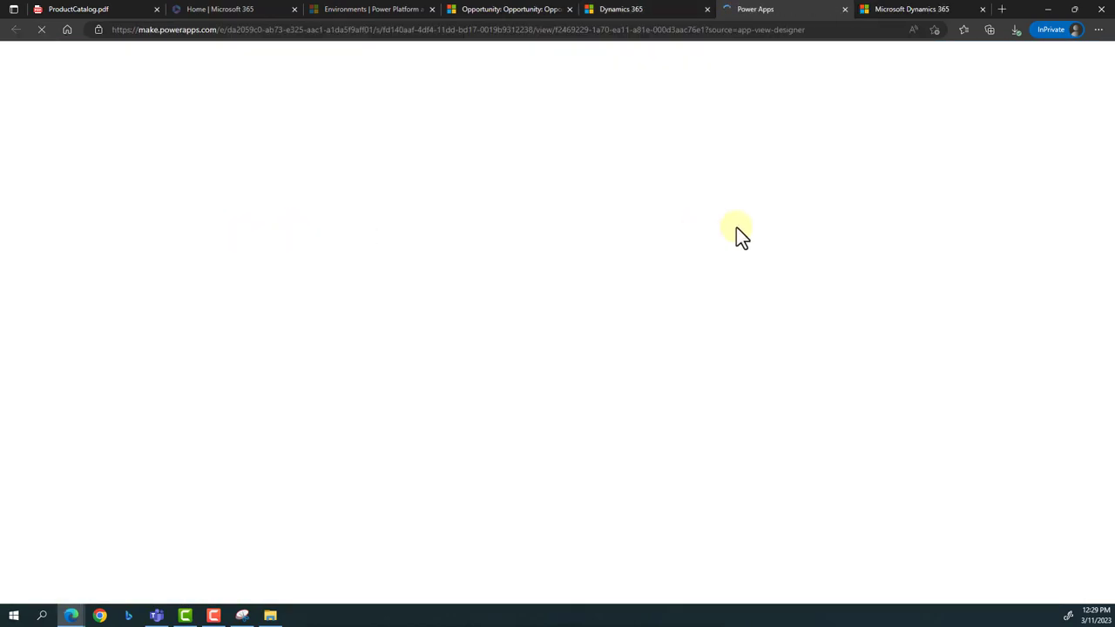
- Review the opportunity's Add products columns and the catalog's view customization options, and return to the Power Apps view designer
click(515, 12)
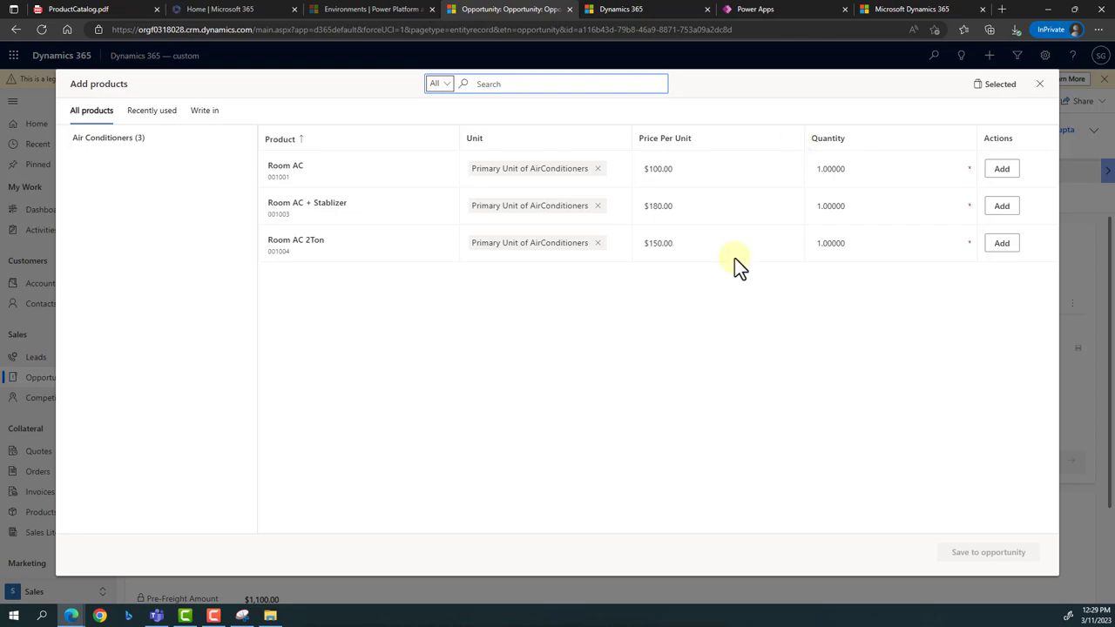
click(760, 13)
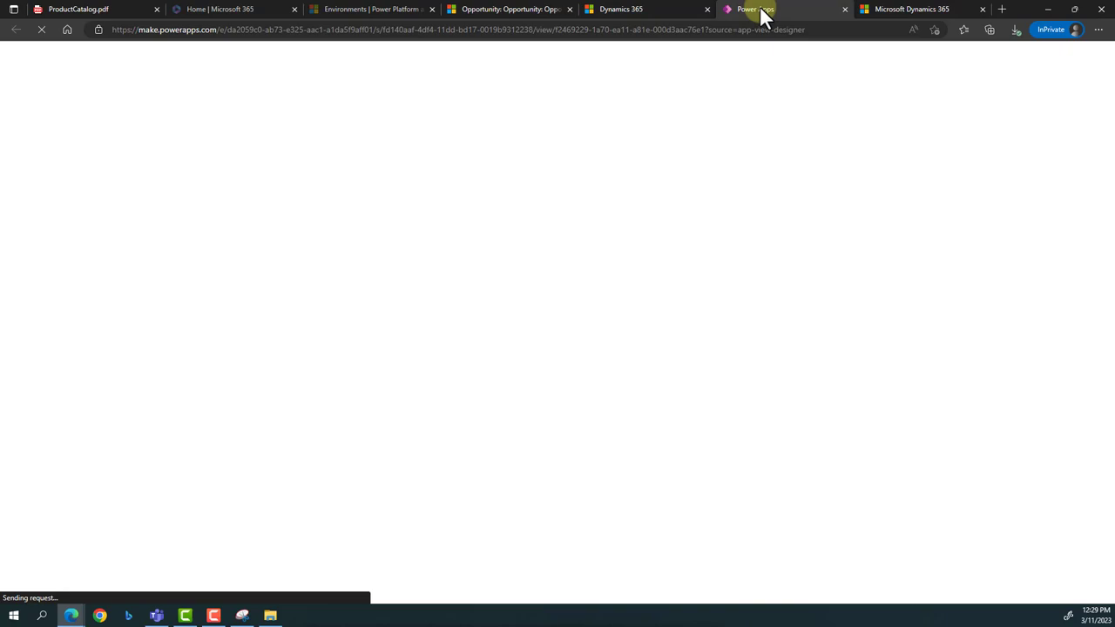
click(625, 10)
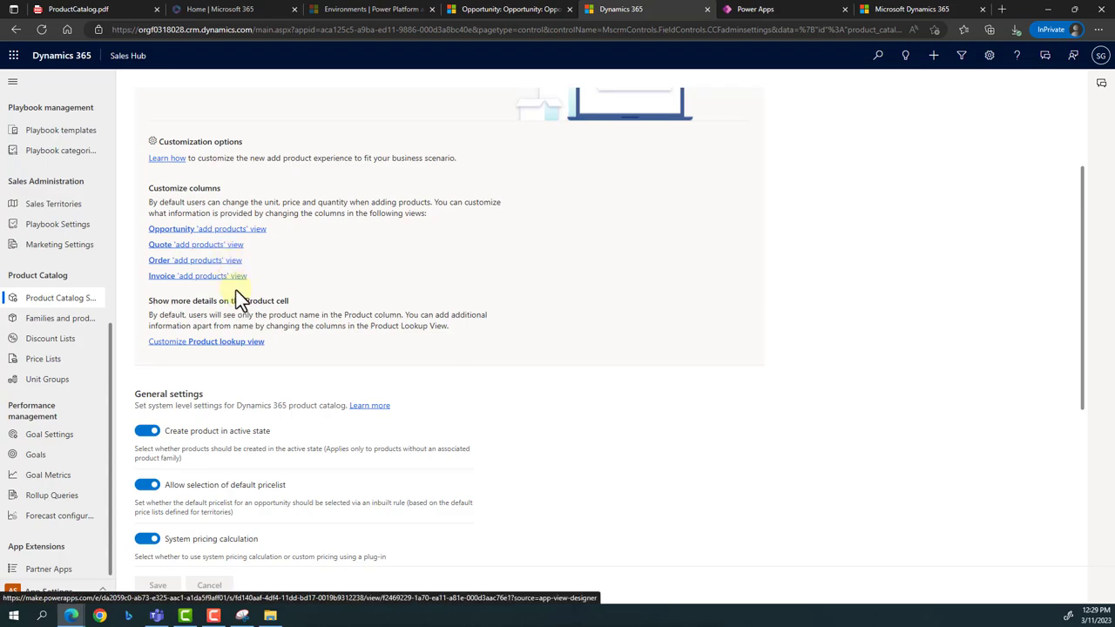
click(792, 11)
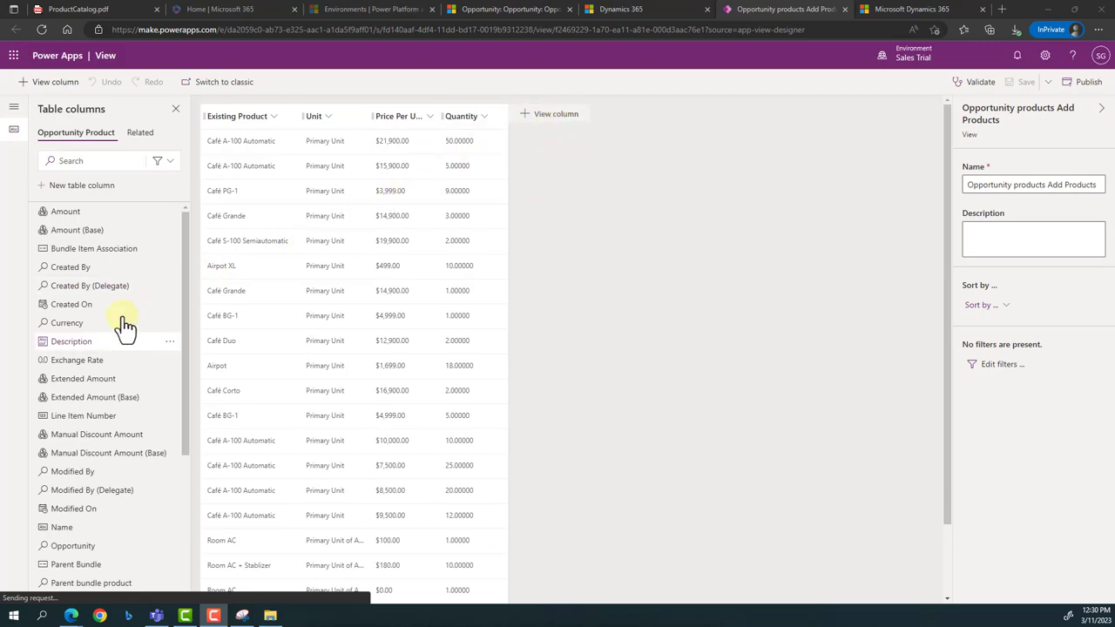
- Try to add the Description column after Quantity in the Opportunity products Add Products view and return to the opportunity's product list
mouse_move(100, 344)
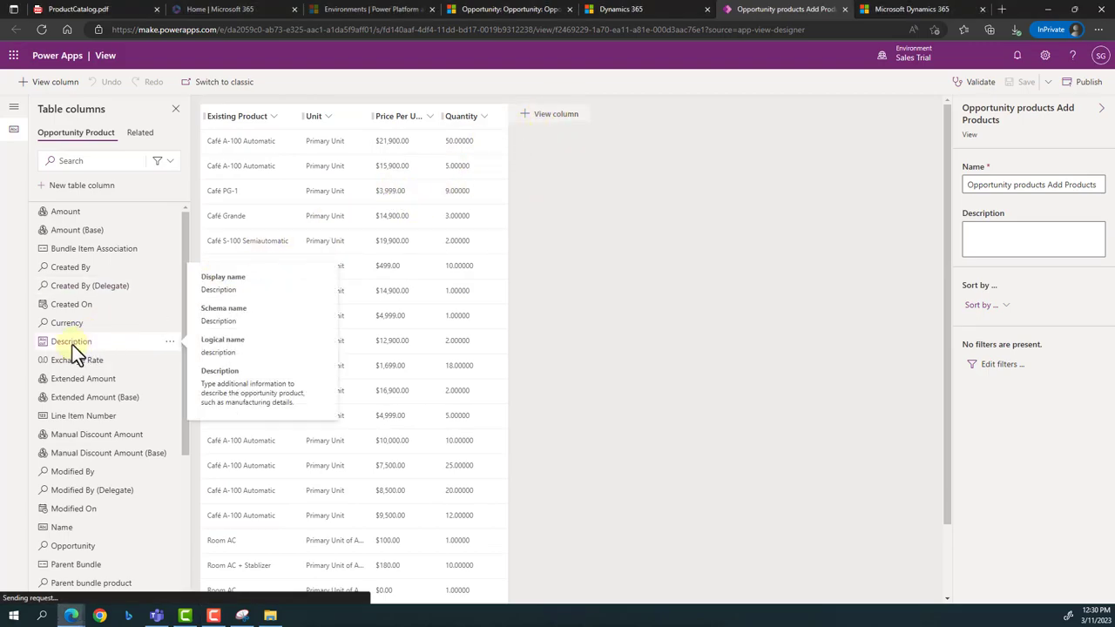
drag(75, 344, 538, 111)
click(519, 11)
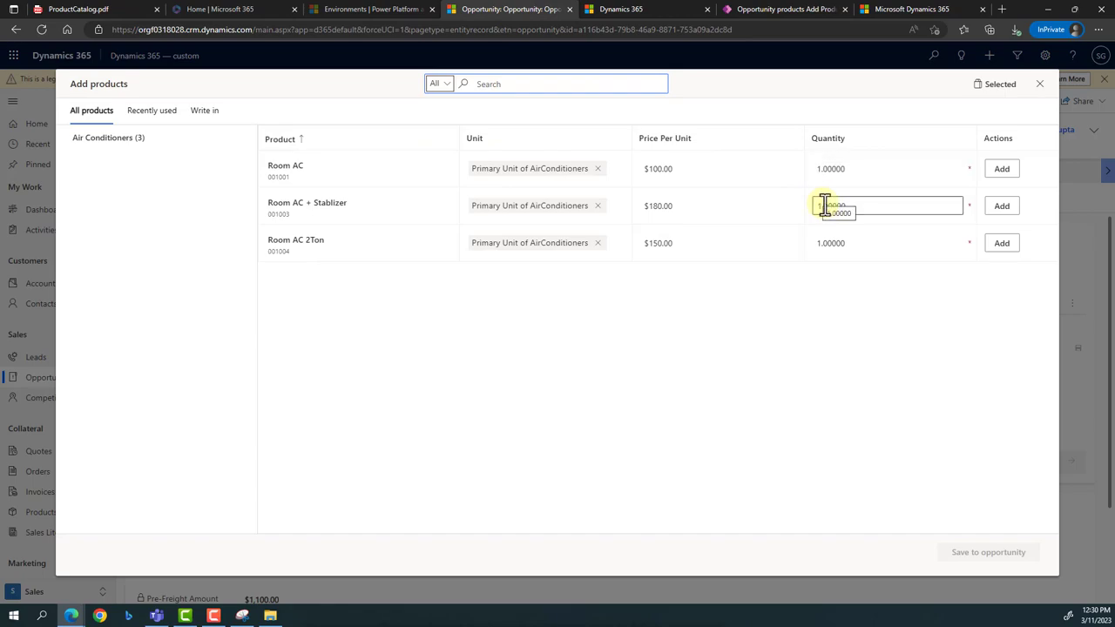
- Read the Sales Hub catalog's General settings, highlighting the descriptions of default price list, system pricing calculation and optional price list
click(629, 10)
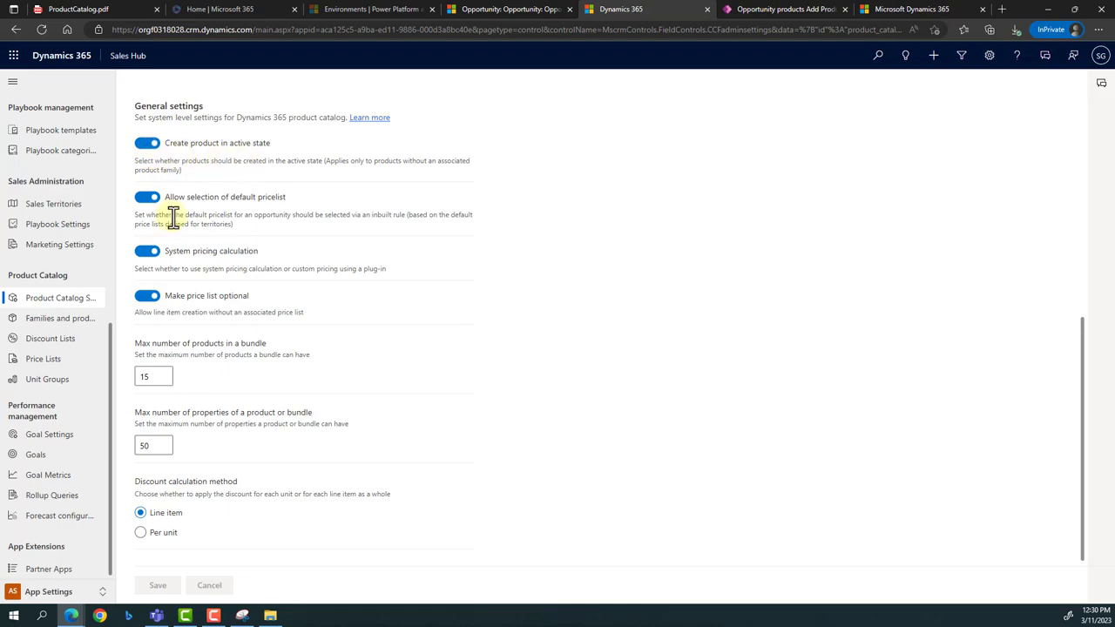
drag(173, 218, 322, 214)
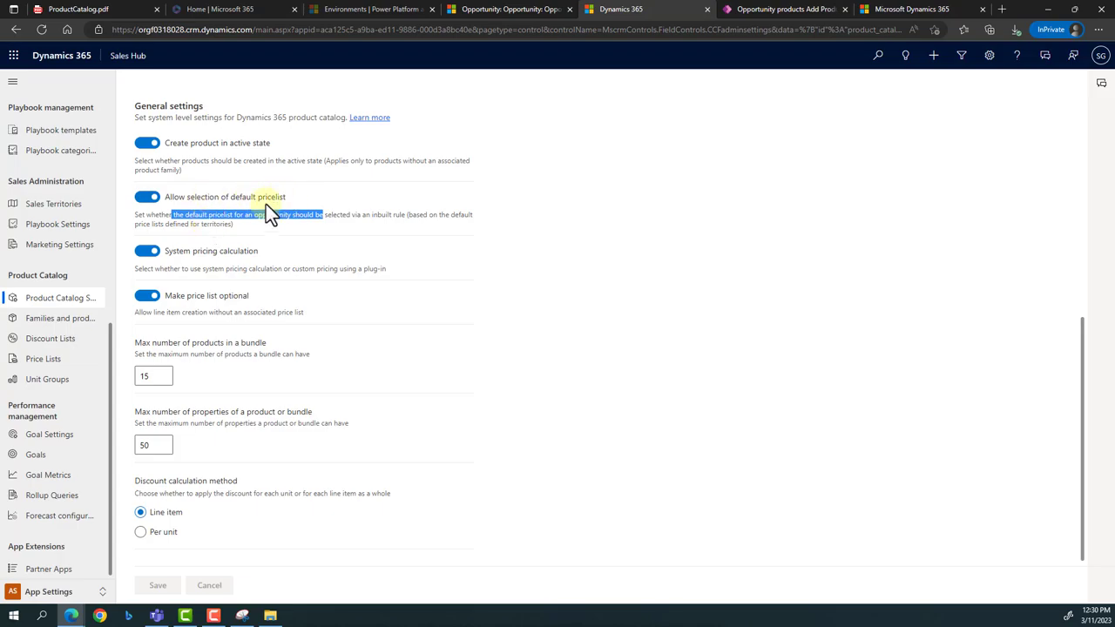
click(261, 261)
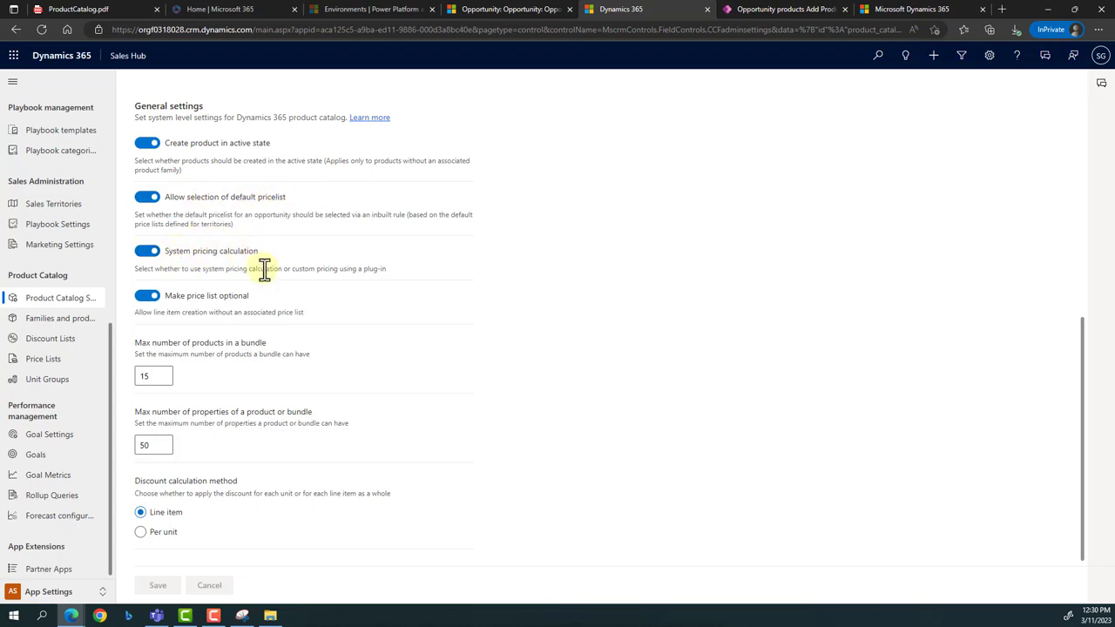
drag(183, 268, 375, 261)
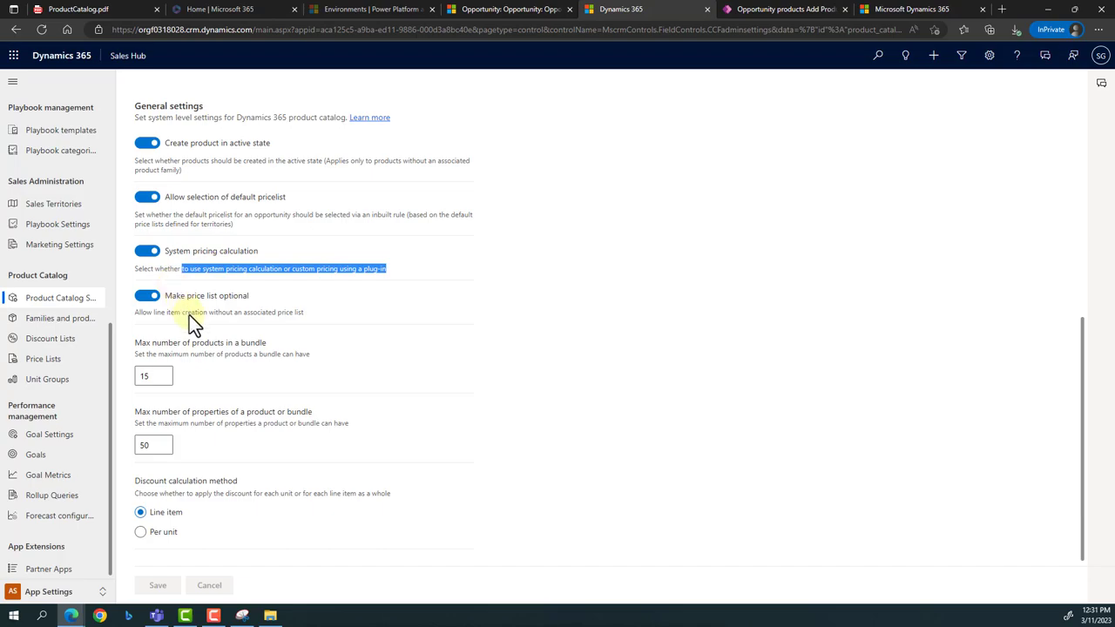
drag(186, 312, 350, 307)
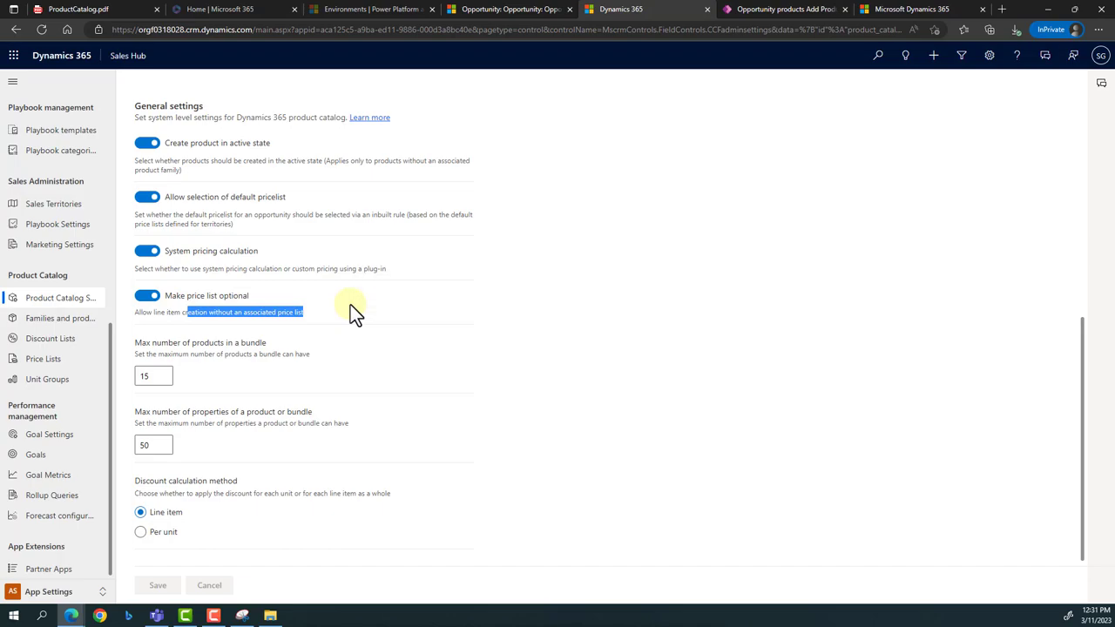
scroll(350, 307, down, 1)
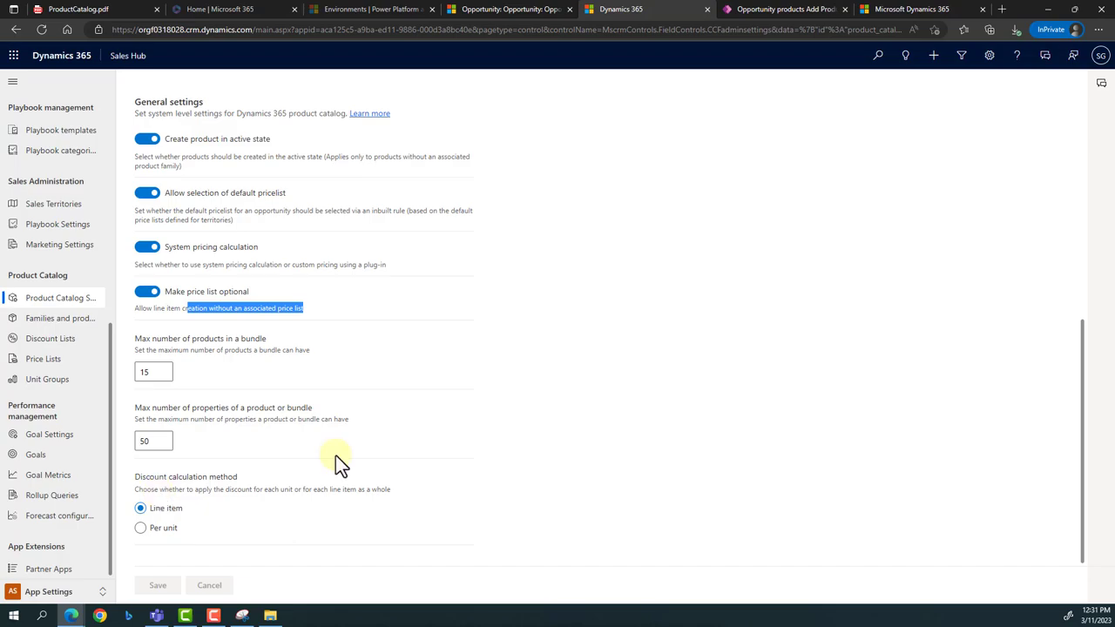
scroll(335, 456, up, 4)
scroll(335, 456, down, 4)
key(alt+Tab)
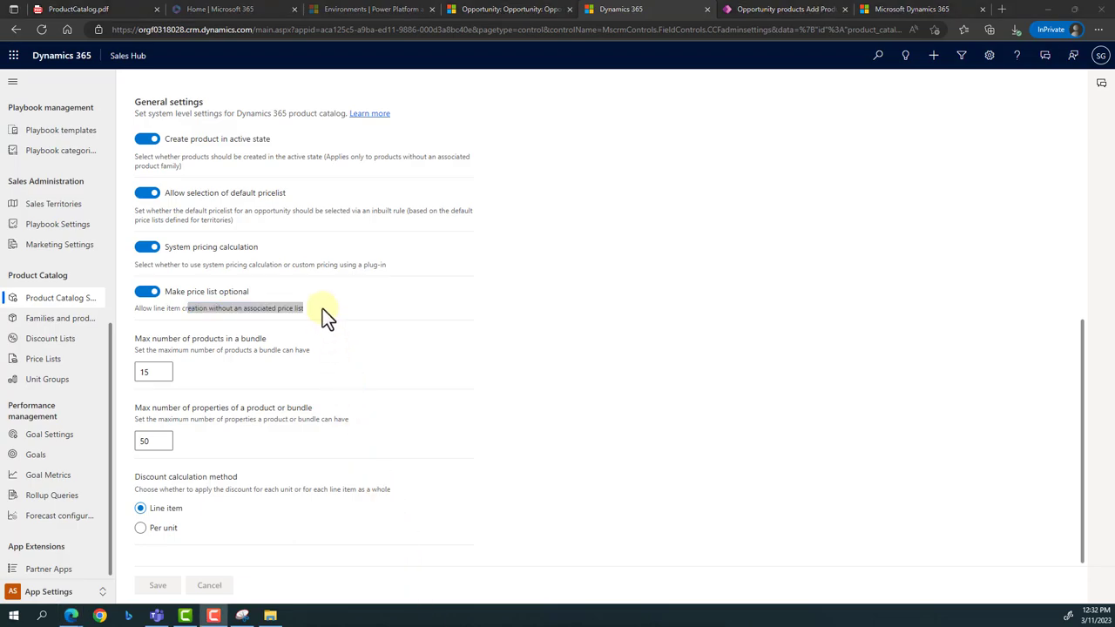
- Close the Opportunity products Add Products view designer and return to the Sales Hub product catalog settings
click(849, 15)
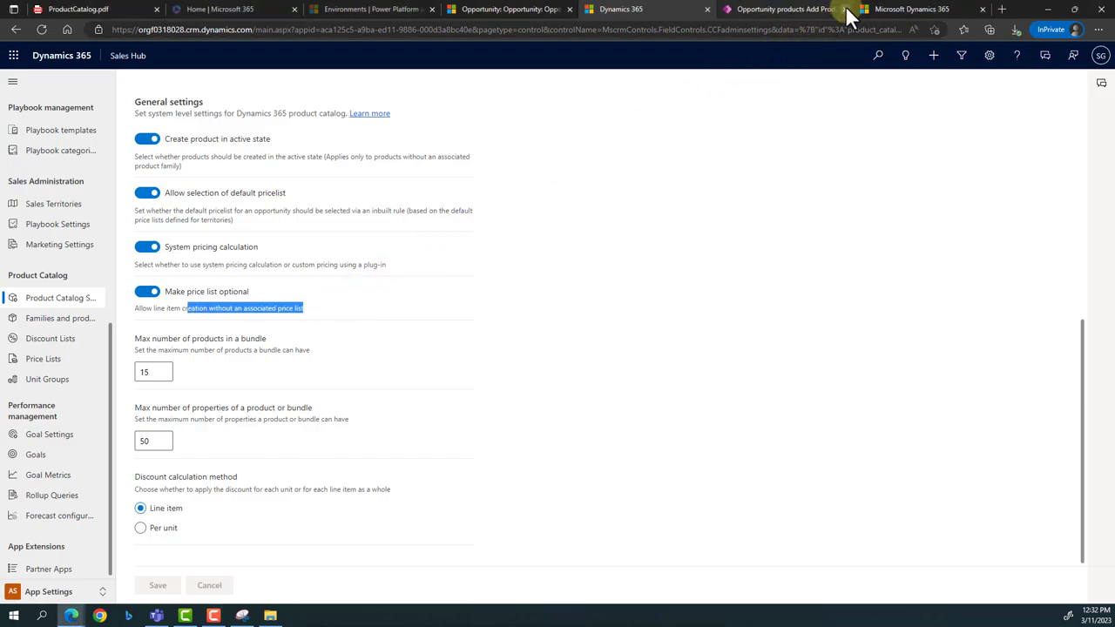
click(845, 10)
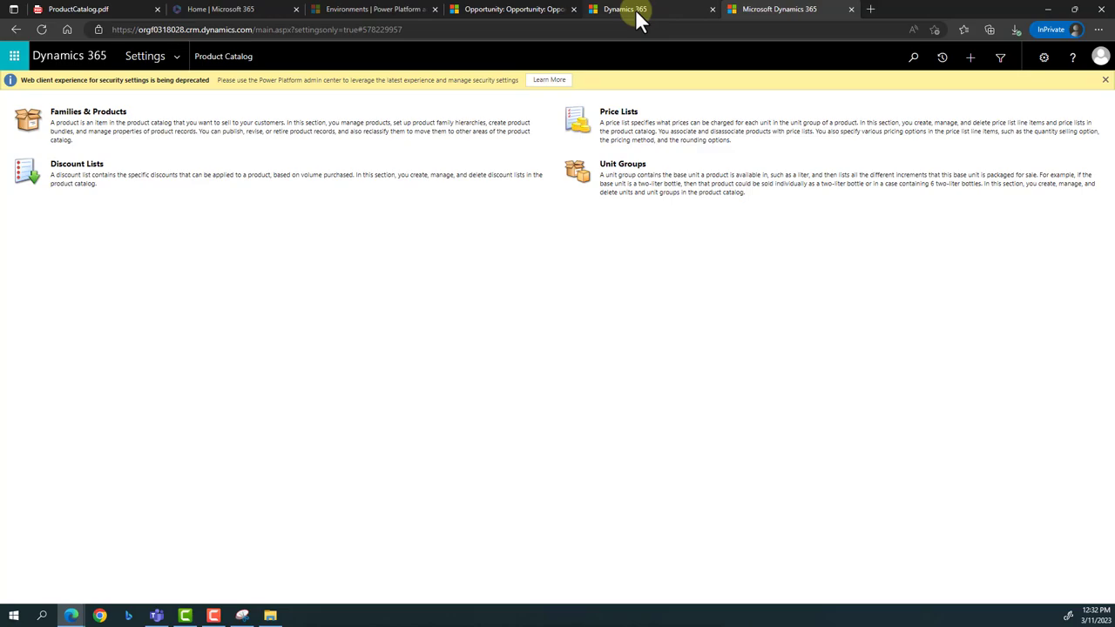
click(636, 12)
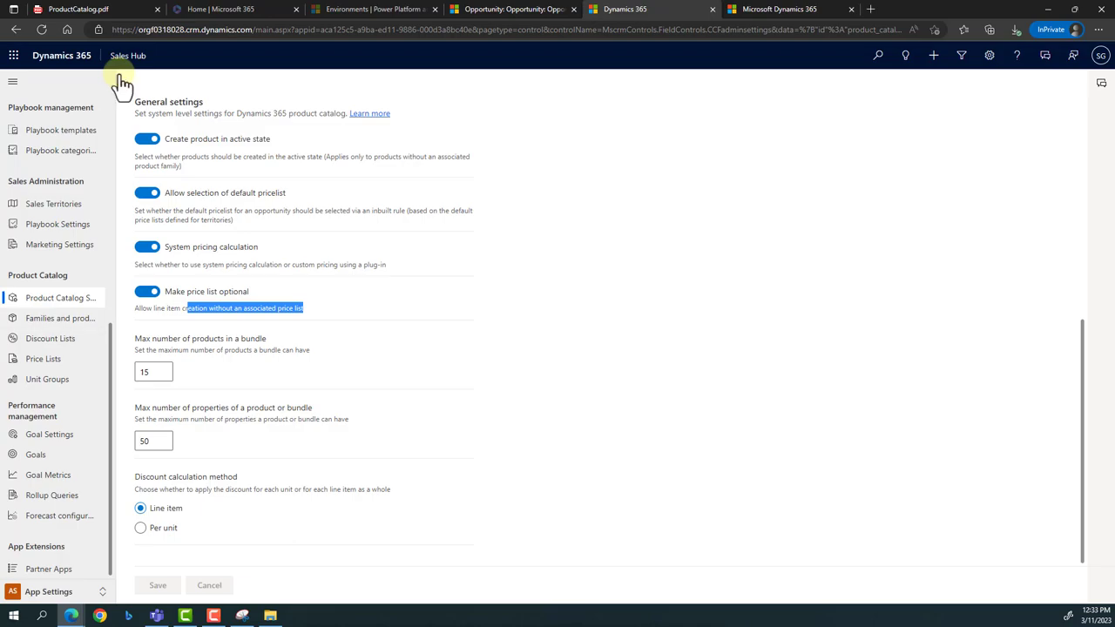
- Examine where the Product Catalog sits in the classic Dynamics 365 settings and which catalog areas it offers
click(767, 12)
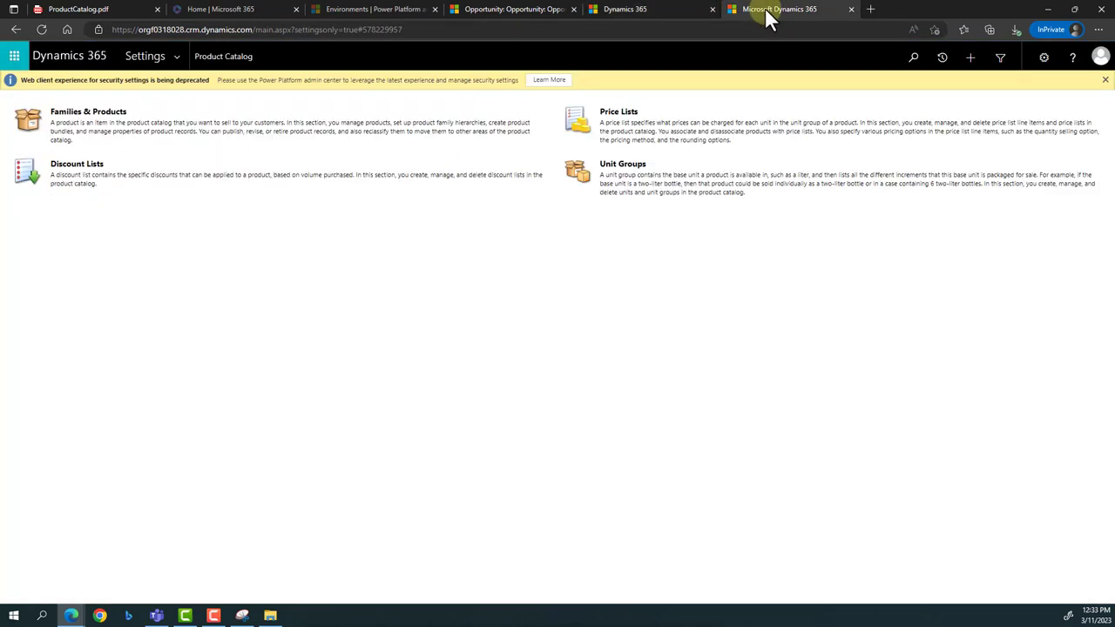
click(175, 58)
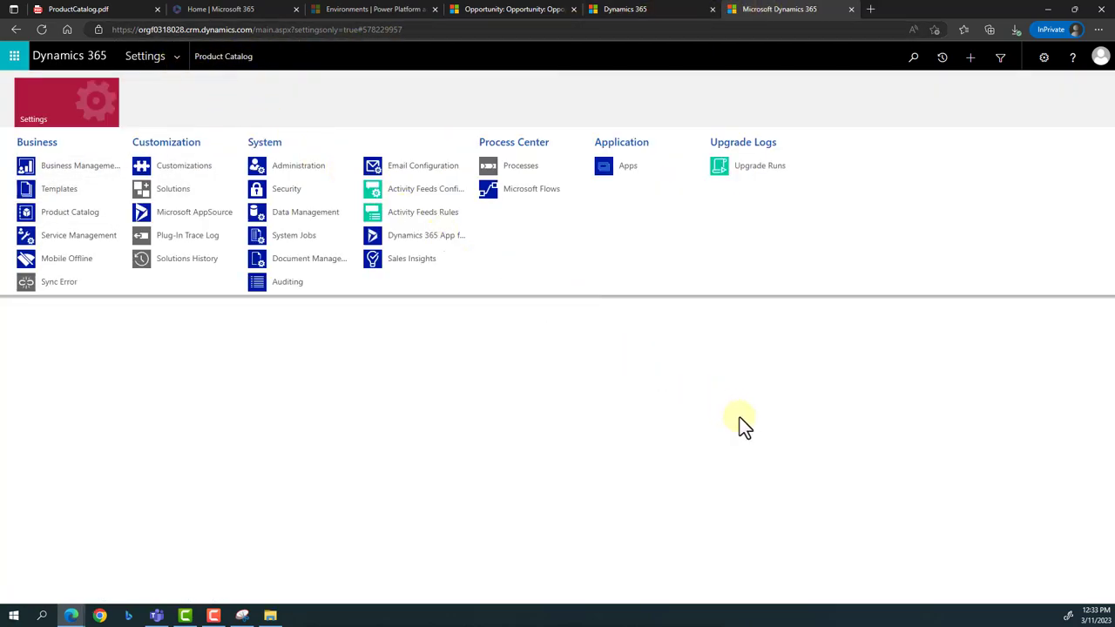
click(746, 422)
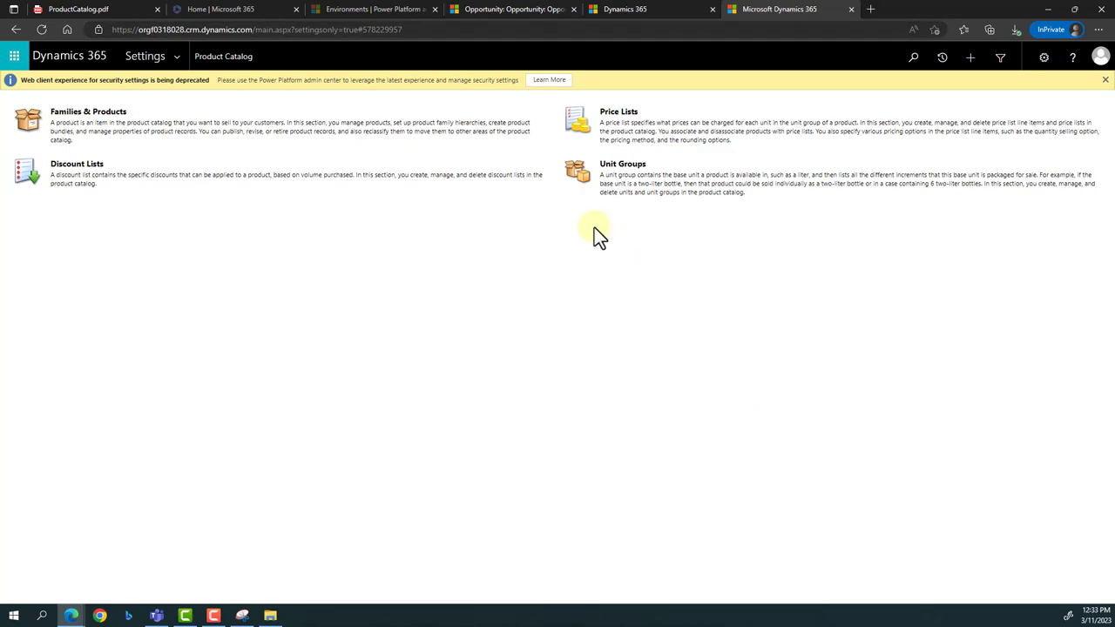
- Create a unit group named Television with primary unit 1 in the Sales Hub product catalog
click(645, 10)
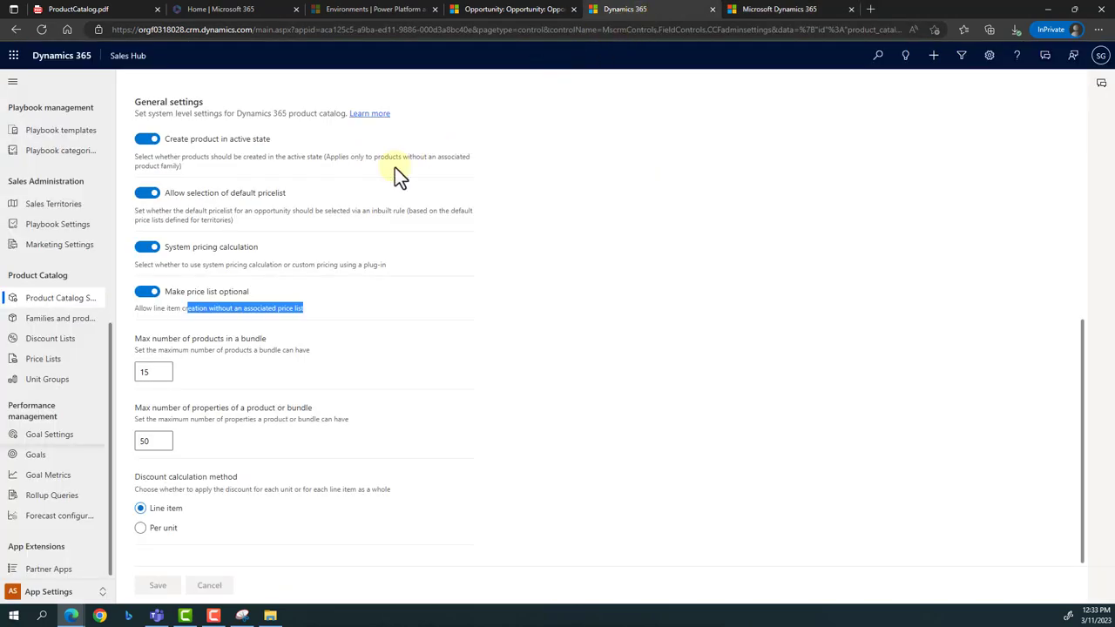
click(51, 379)
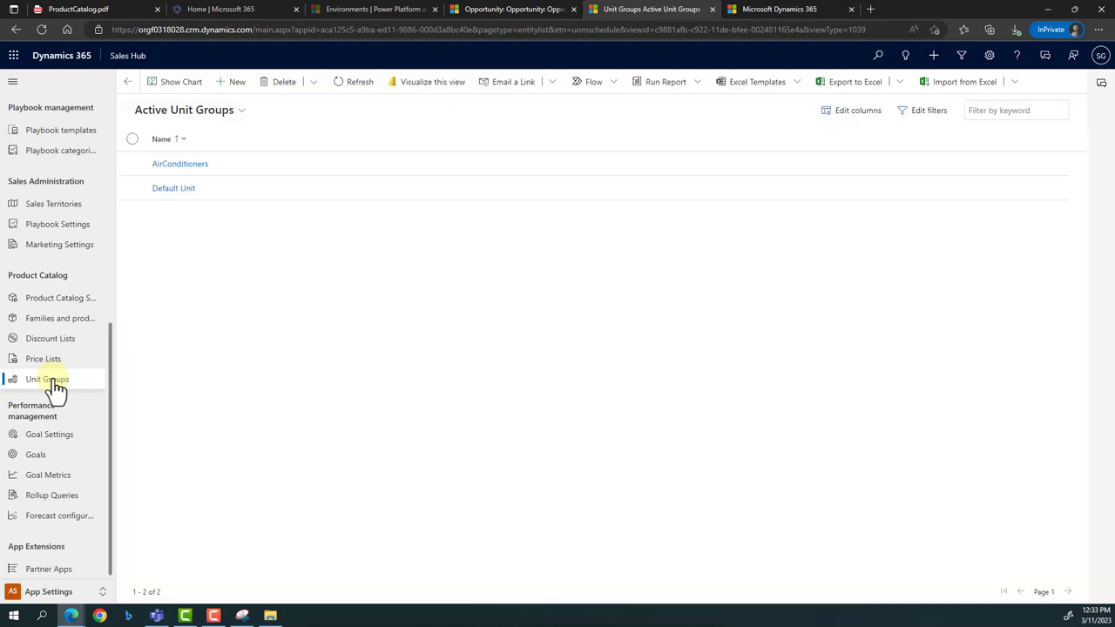
click(237, 85)
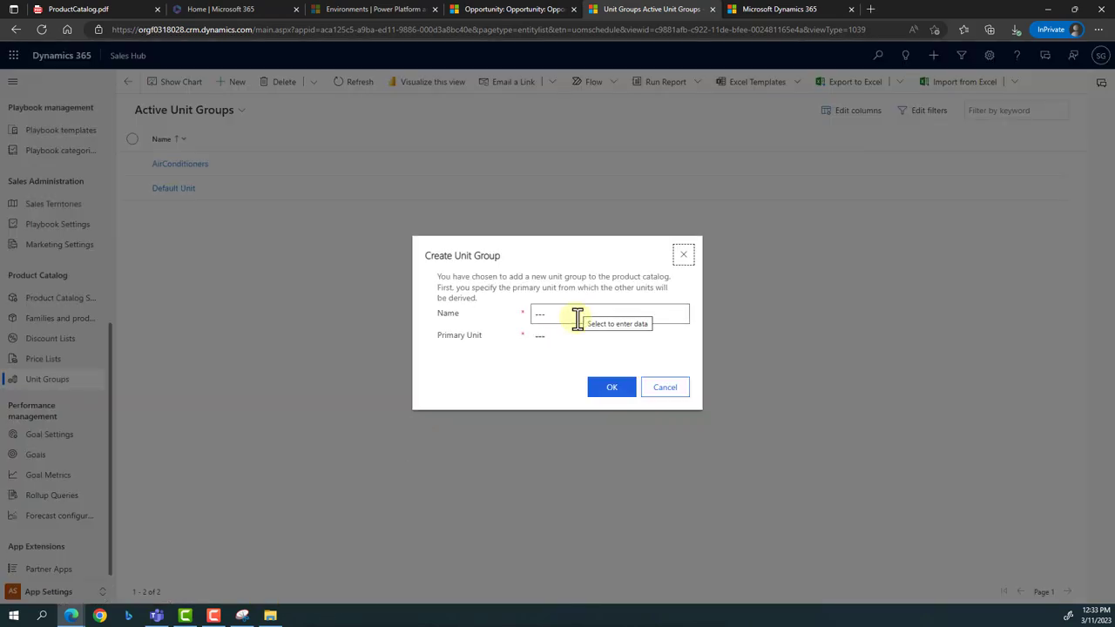
click(578, 318)
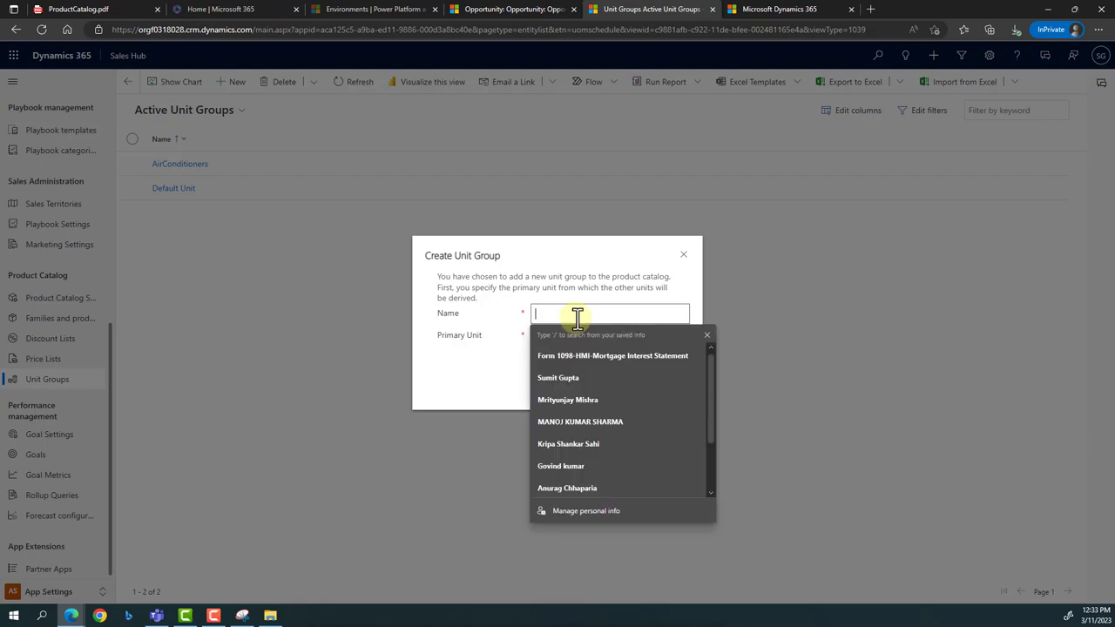
text(Tele)
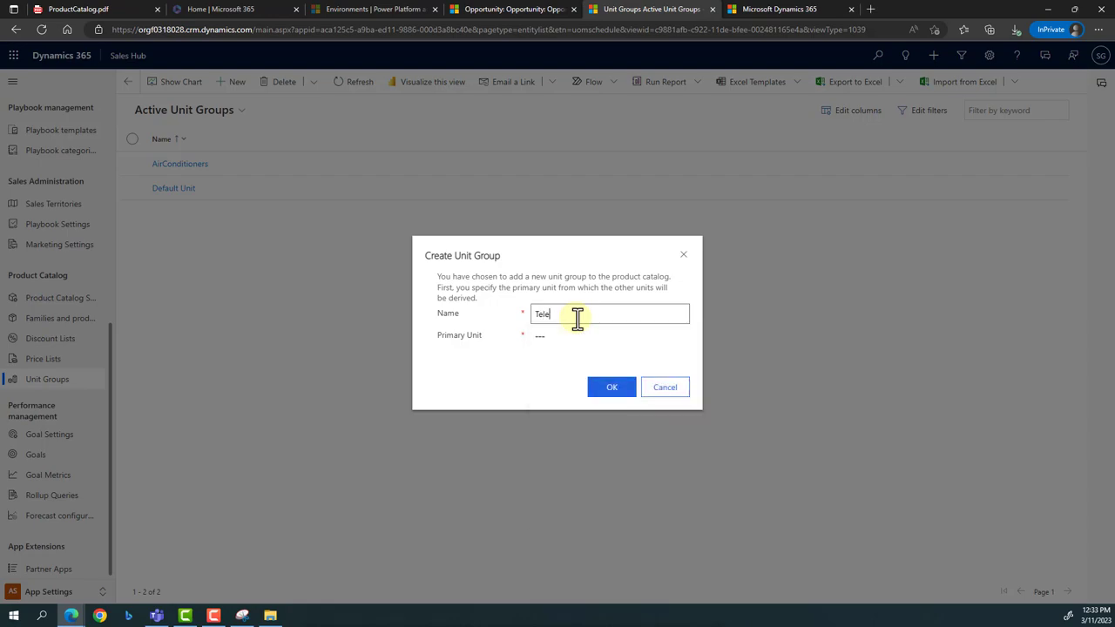
text(vision)
key(Tab)
text(1)
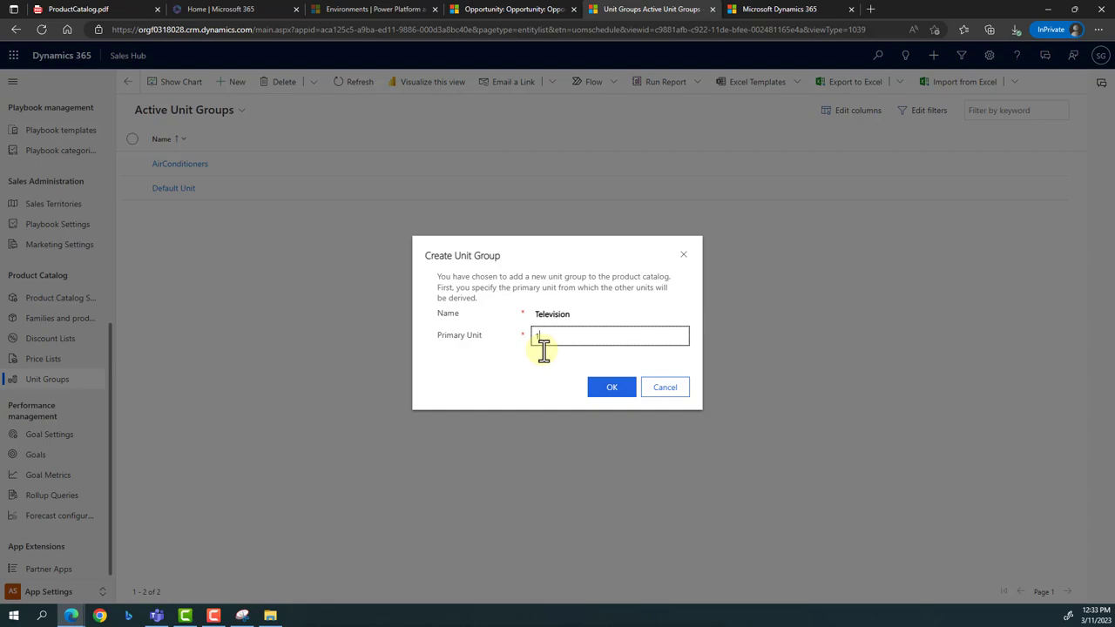
click(600, 390)
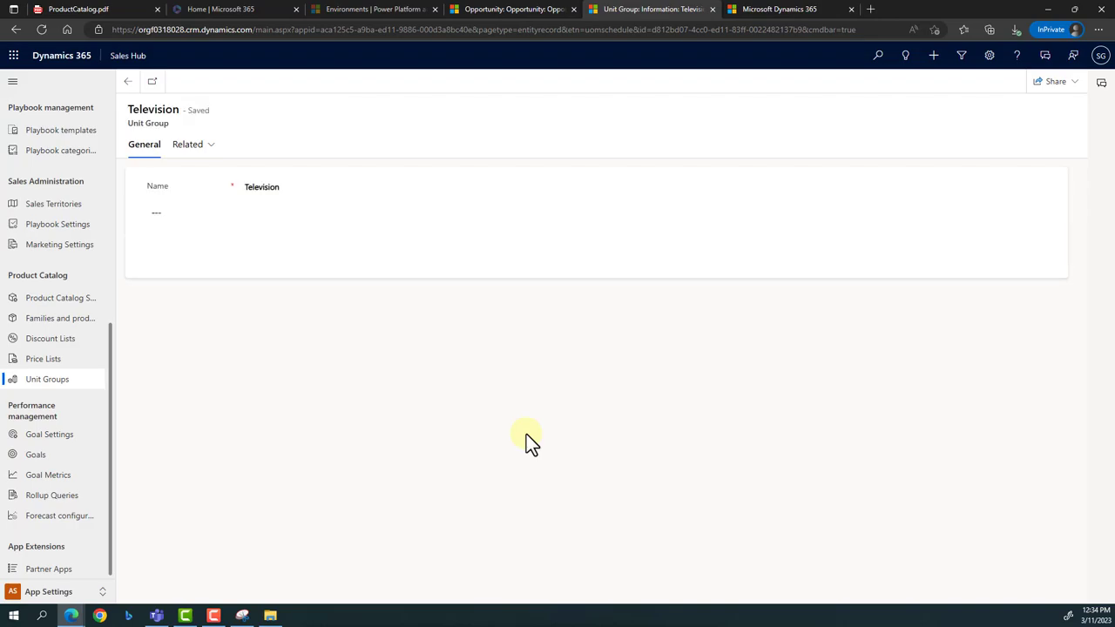
- Start a new unit named Box in the Television unit group's related units
click(193, 151)
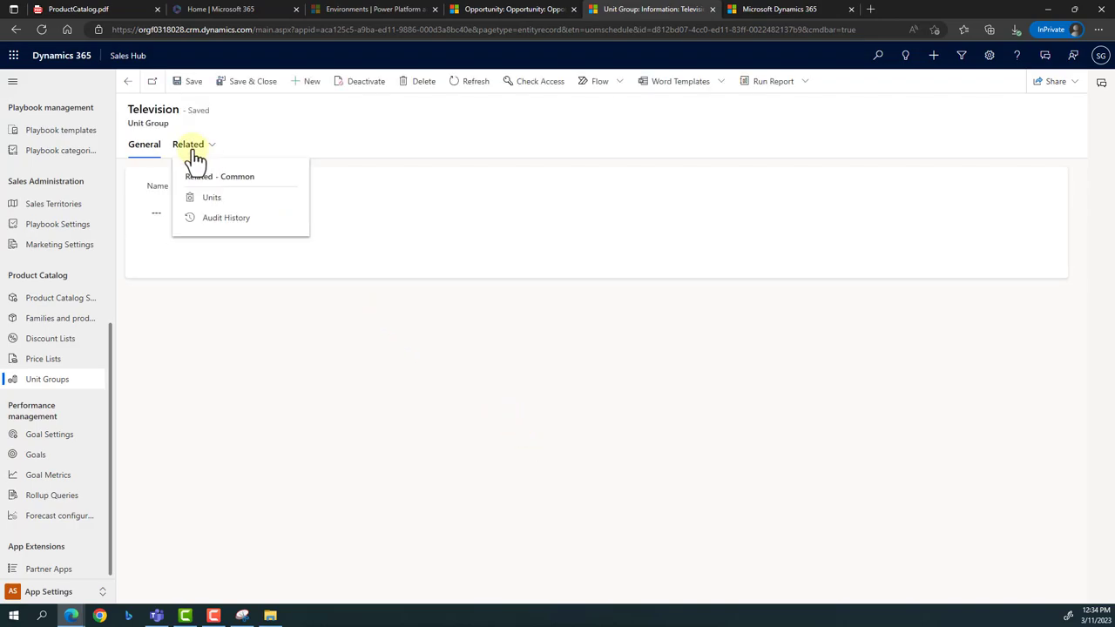
click(226, 197)
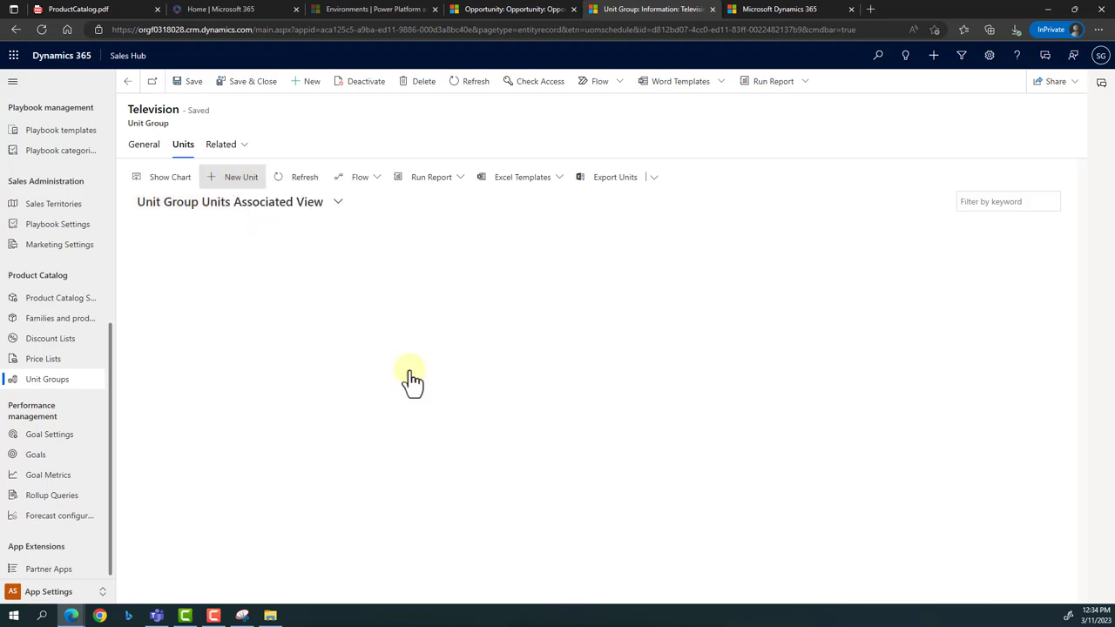
click(241, 183)
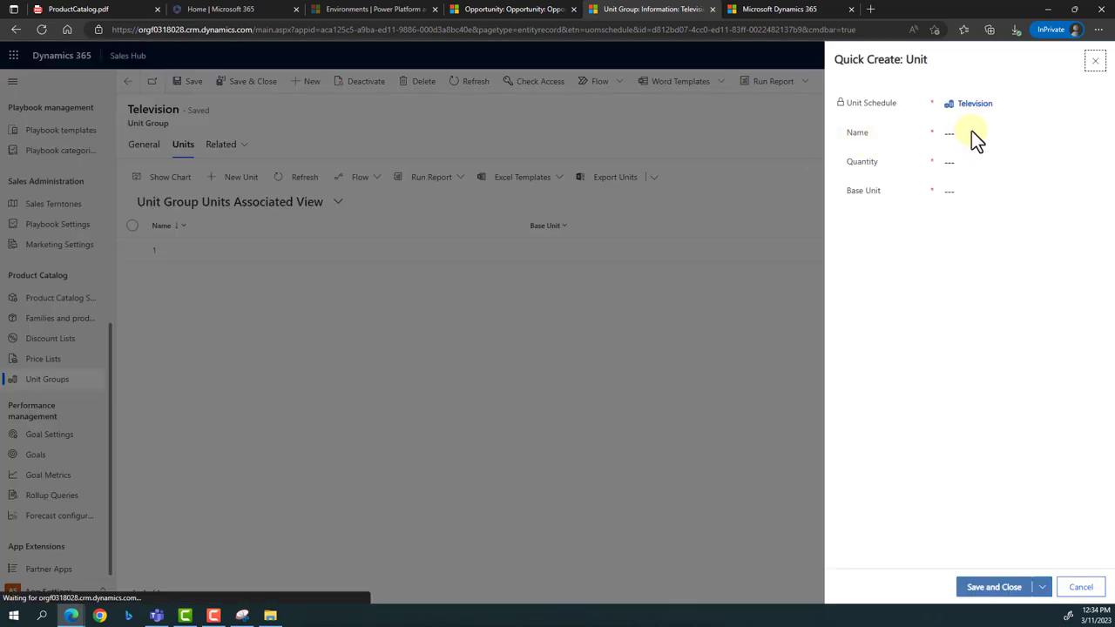
click(973, 131)
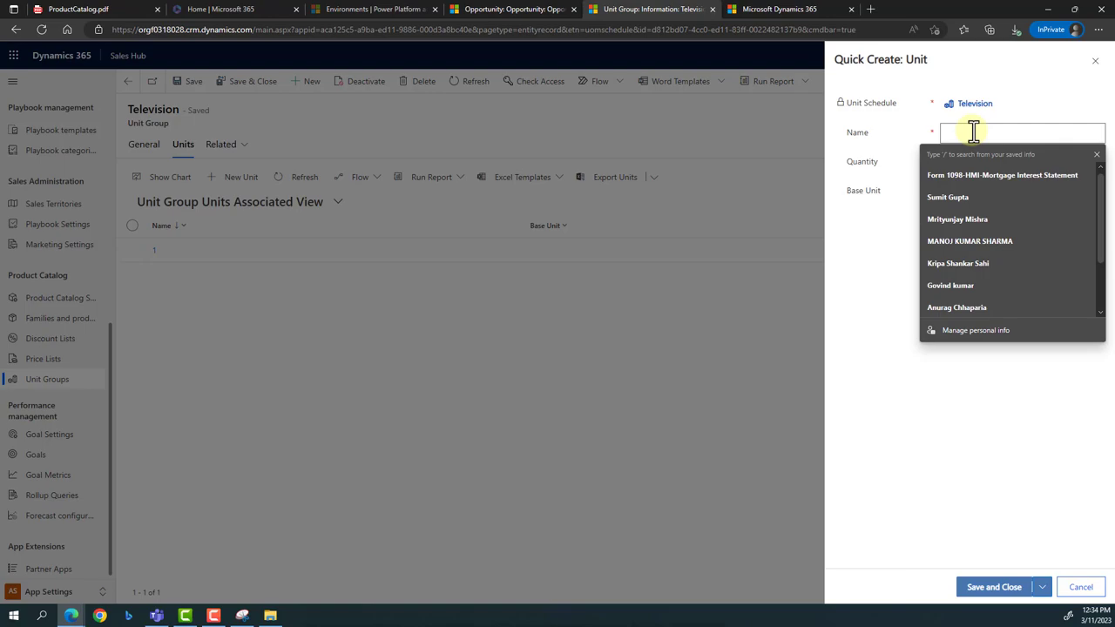
text(Box)
key(Tab)
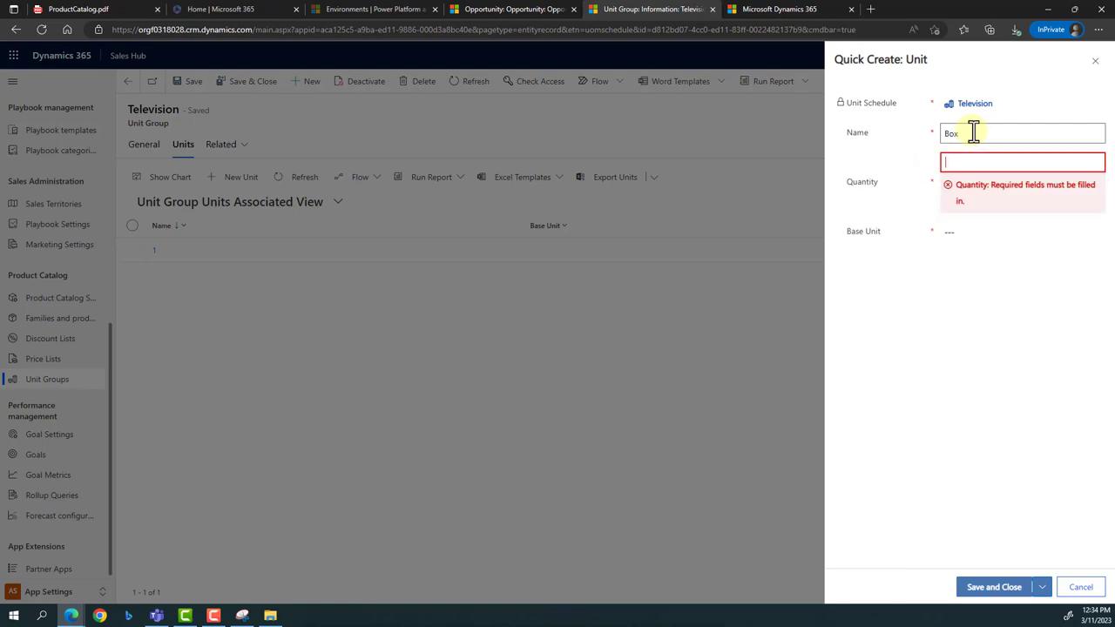
text(1)
key(Tab)
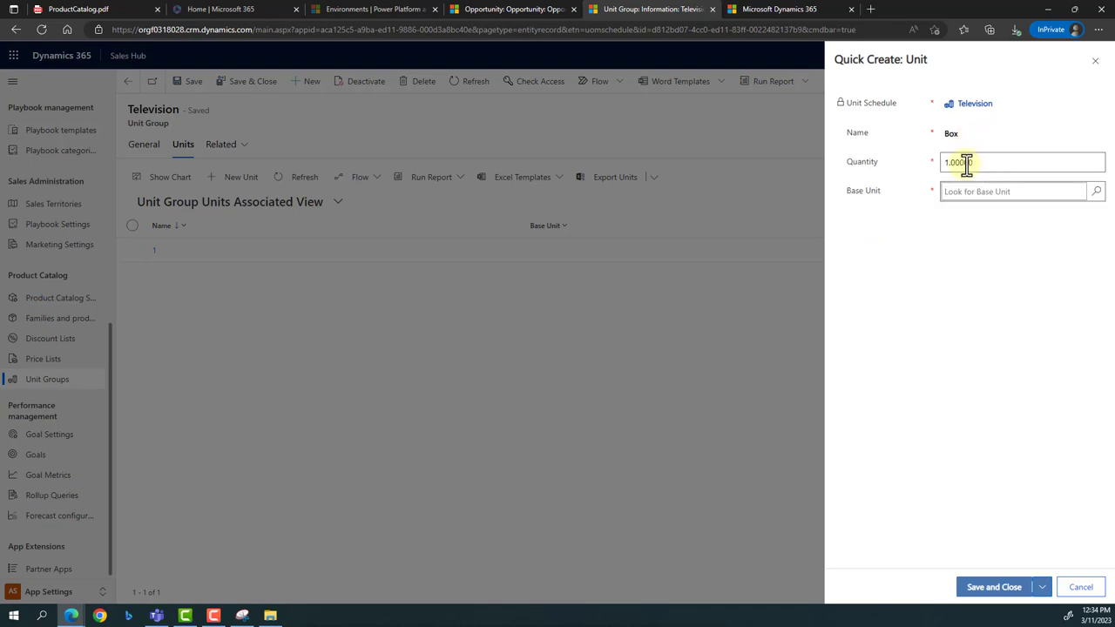
drag(969, 162, 931, 161)
text(20)
key(Tab)
- Set the Box unit's quantity to 2 with base unit 1, and save the unit in the Television unit group
double_click(977, 160)
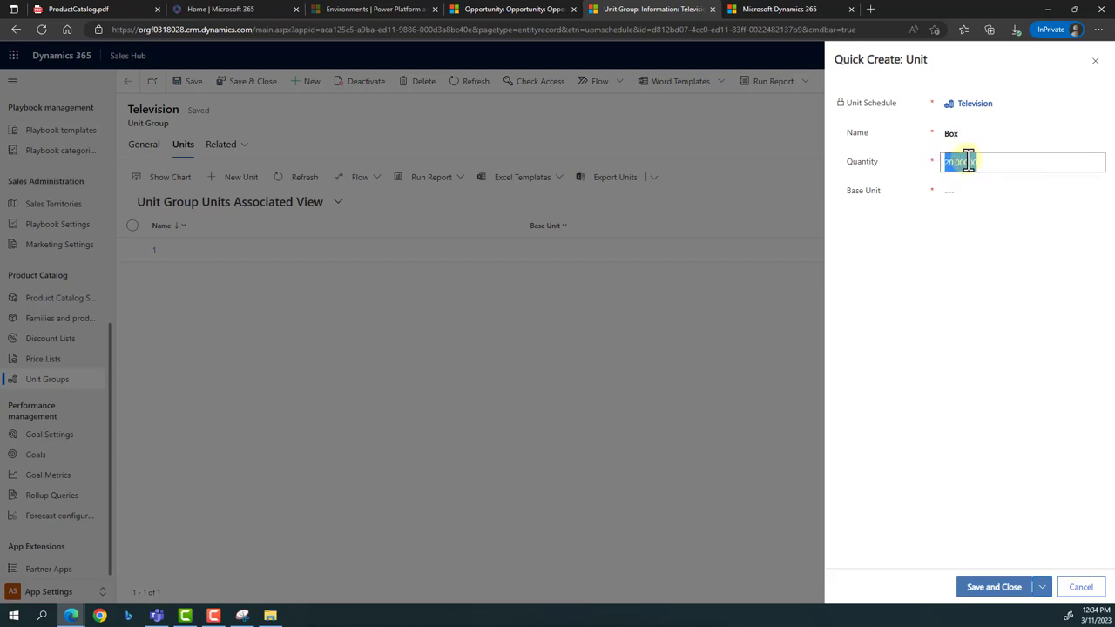
text(2)
click(978, 199)
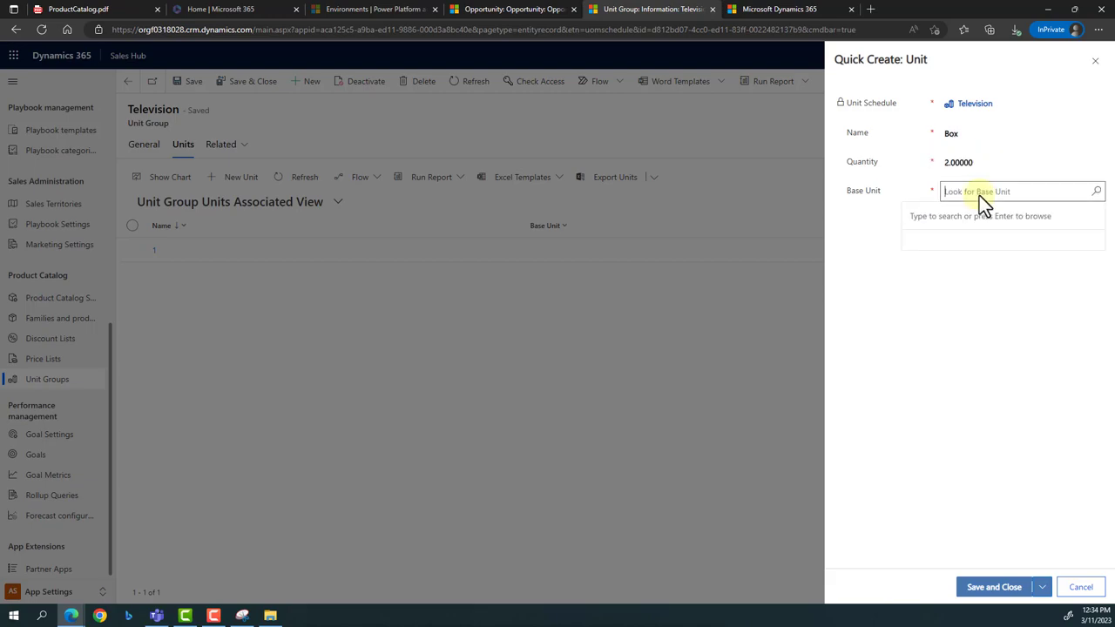
key(Return)
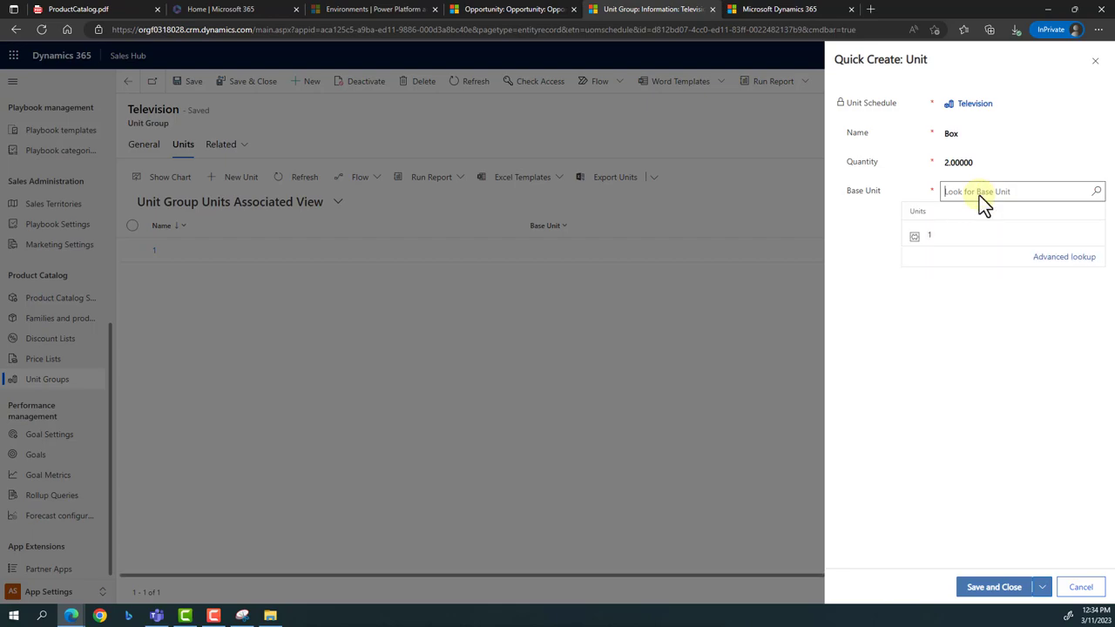
click(933, 239)
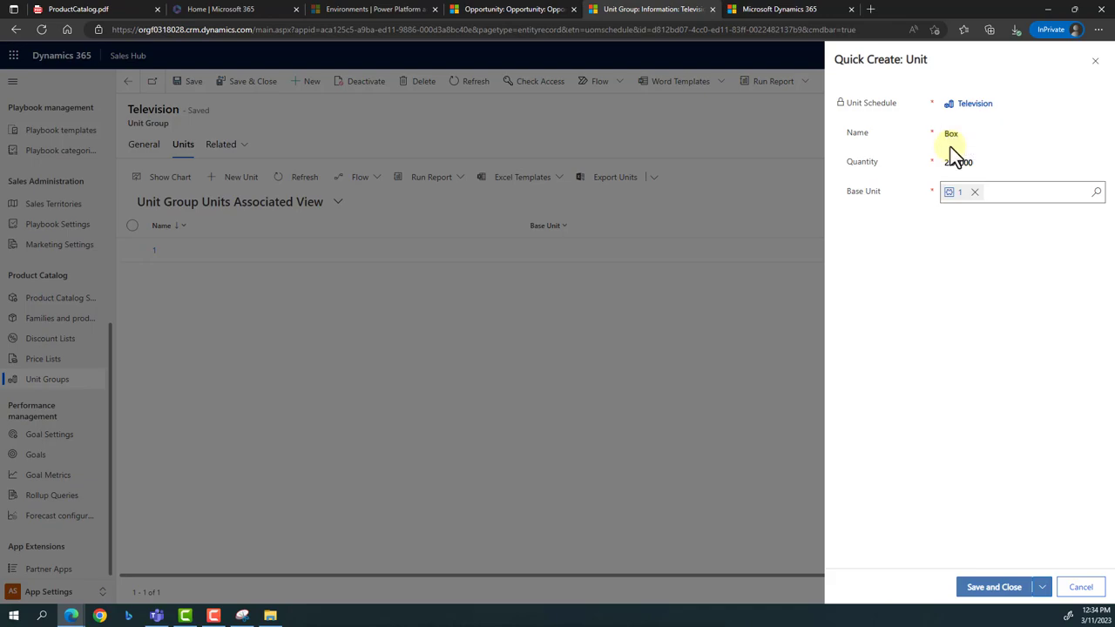
click(993, 588)
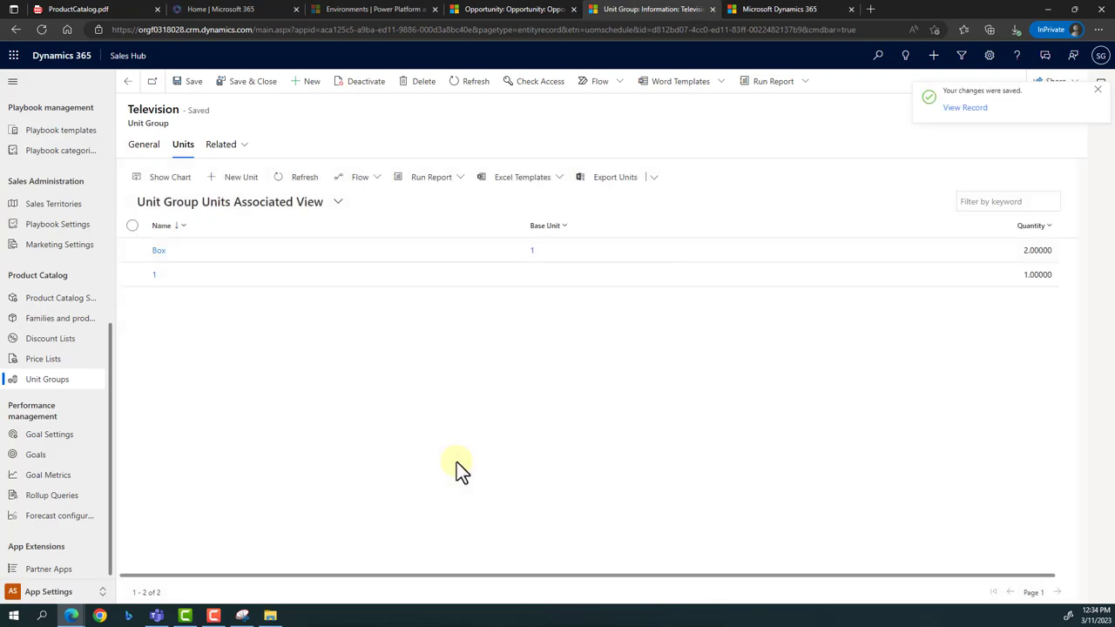
- Rename the Television group's base unit 1 as Primary Unit, save it and return to the unit group
click(154, 277)
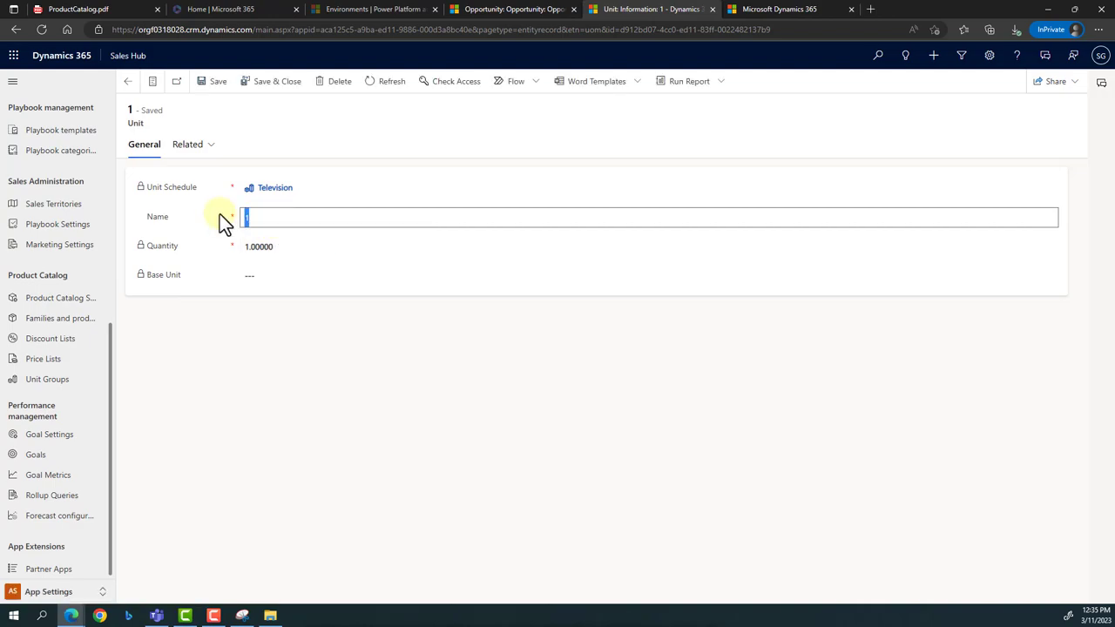
text(Primary Unit)
click(223, 87)
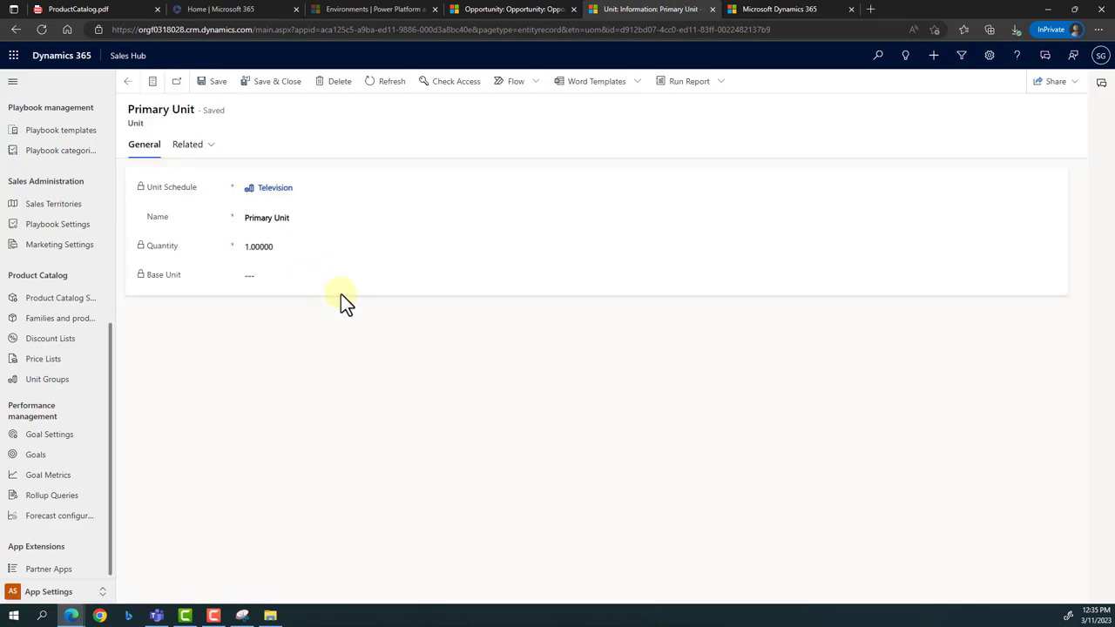
click(127, 81)
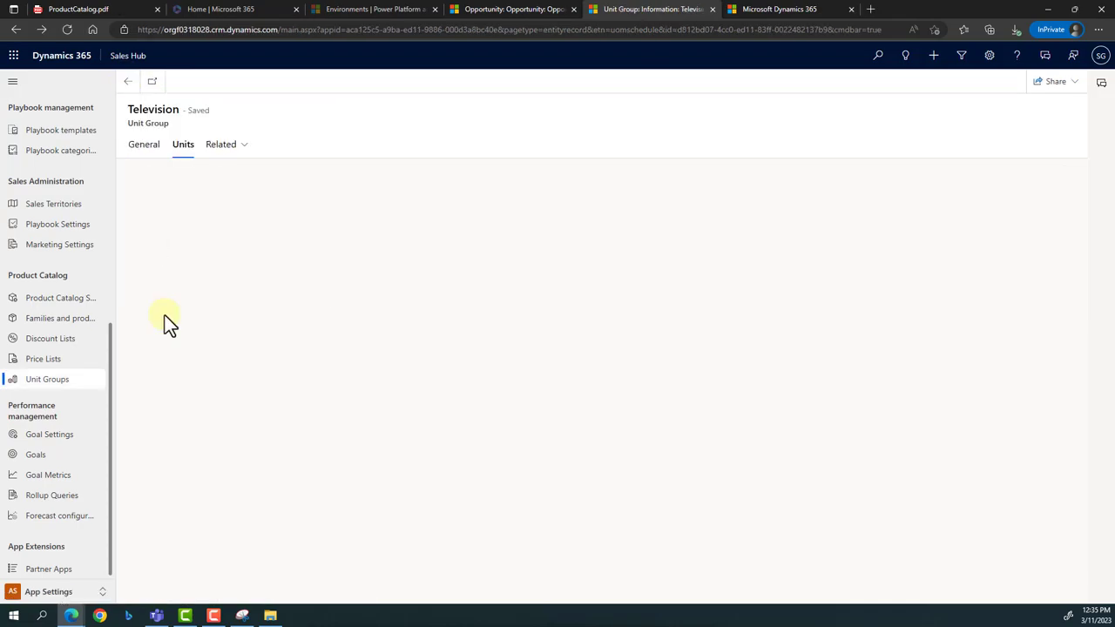
- Start a new product family named LED TV with Product ID 001001 in the product catalog's families and products
click(57, 322)
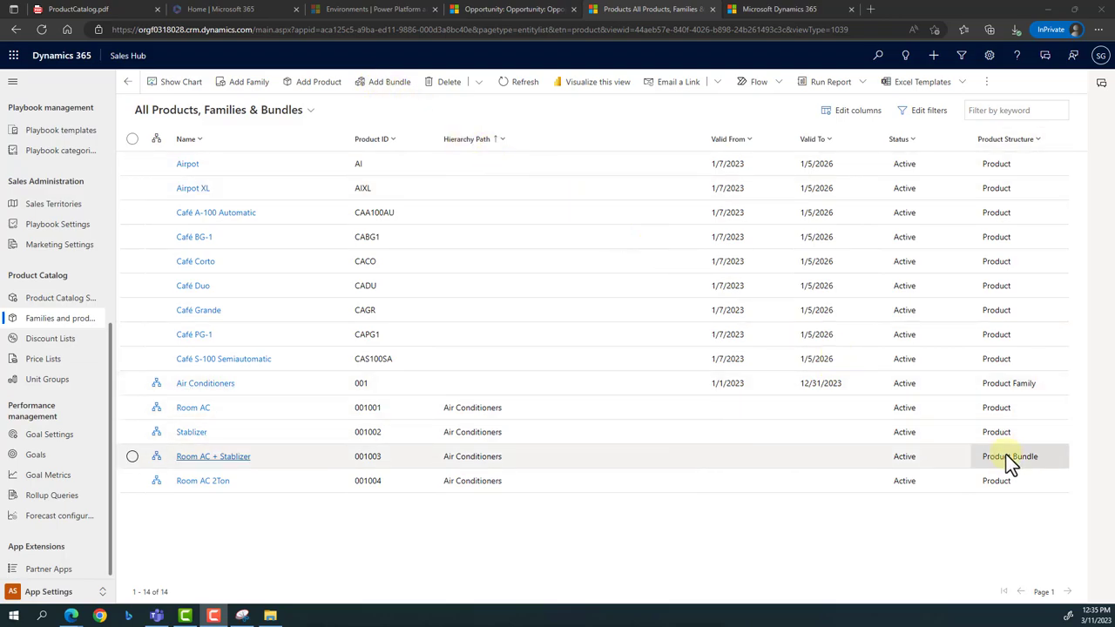
click(253, 83)
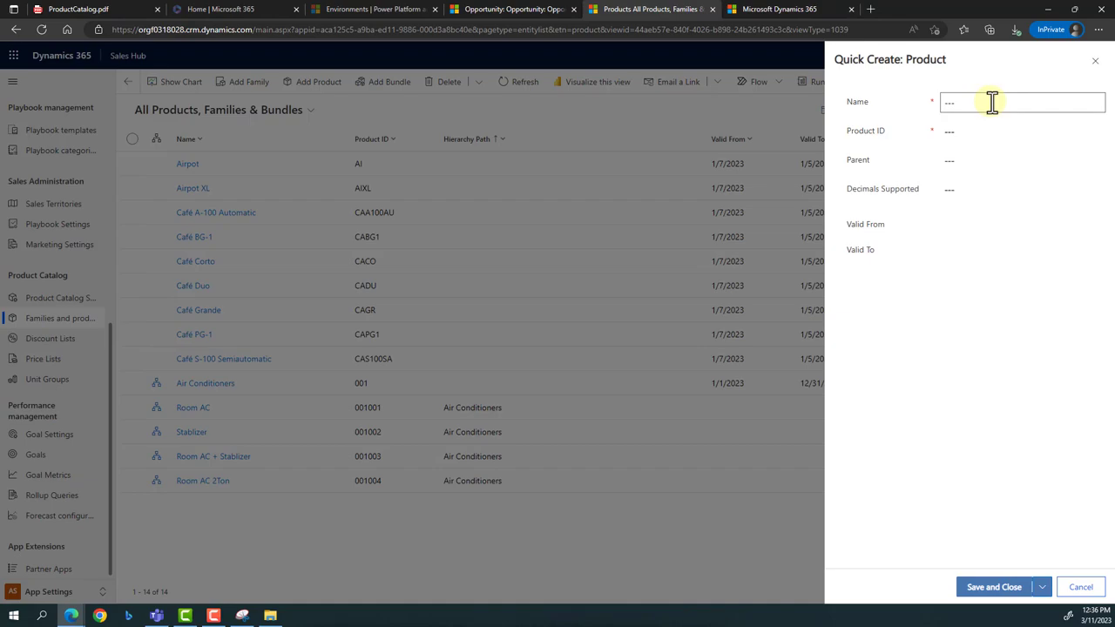
click(992, 102)
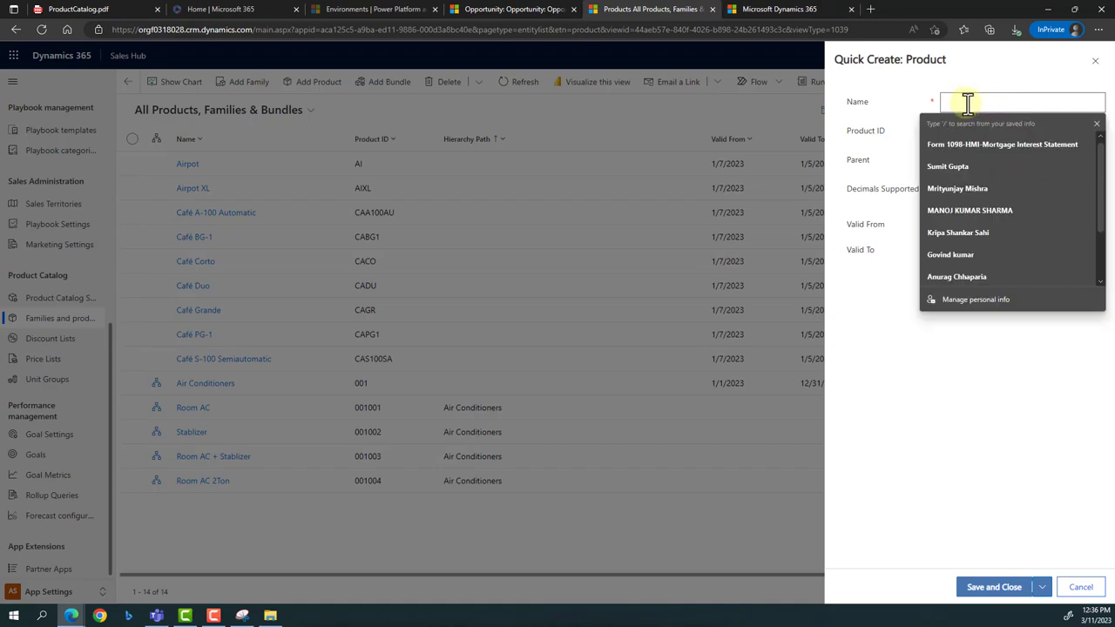
text(LED T)
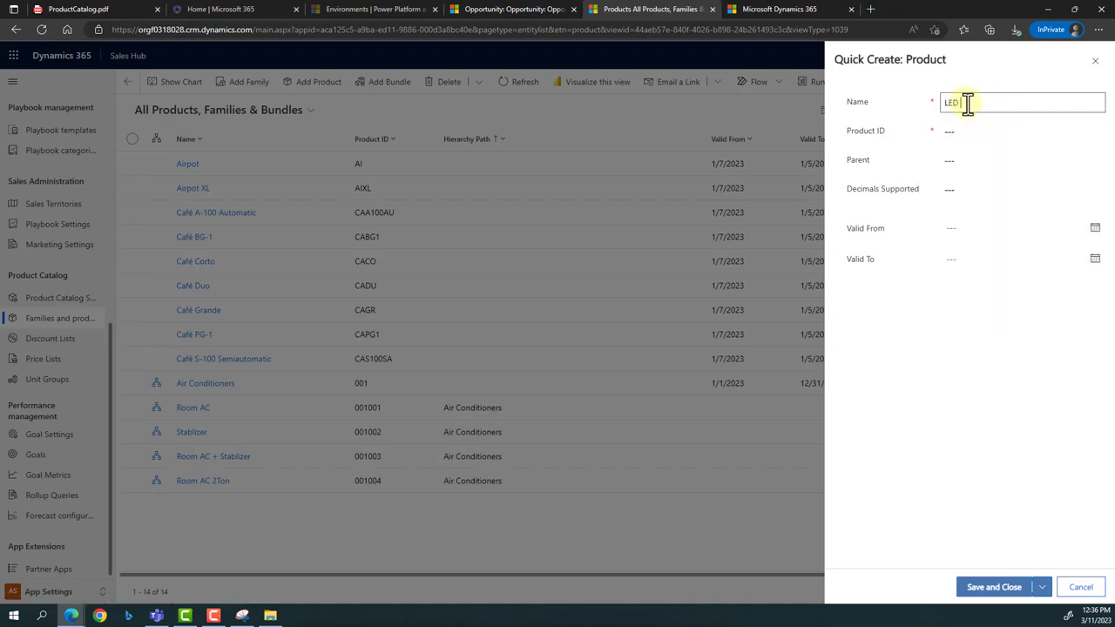
text(V)
click(976, 131)
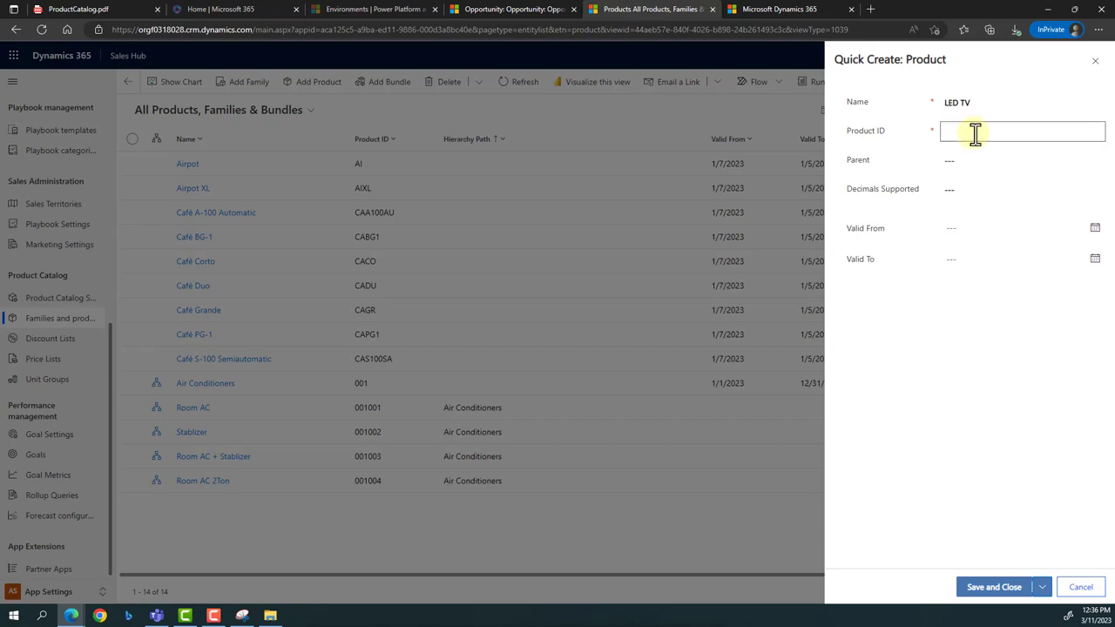
text(001001)
key(Tab)
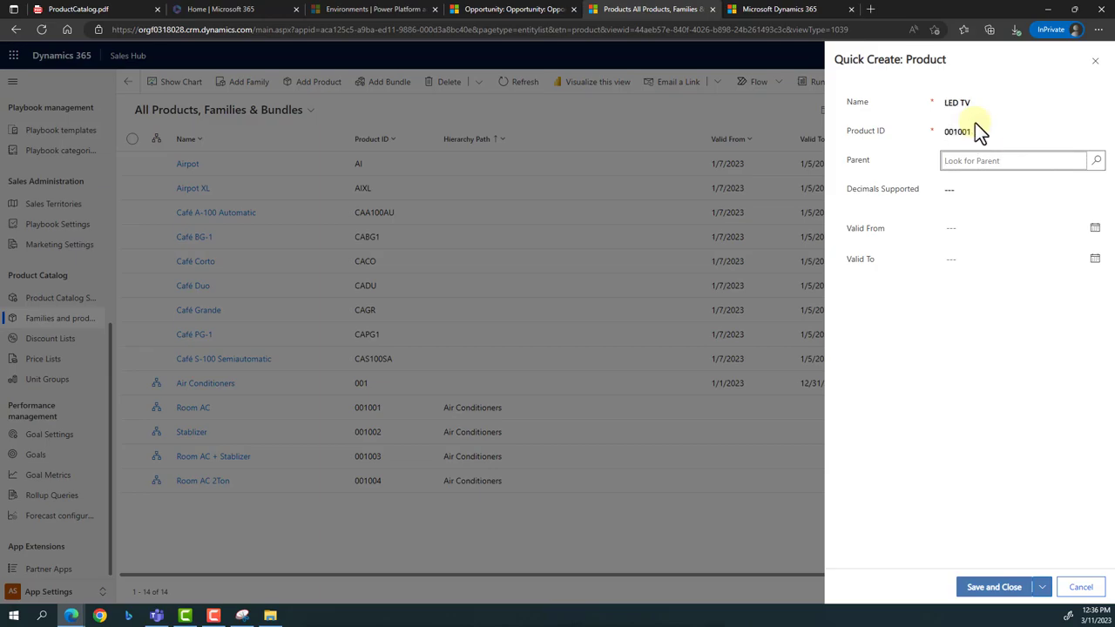
- Set the LED TV family's Valid From date to 1/1/2023
click(1094, 230)
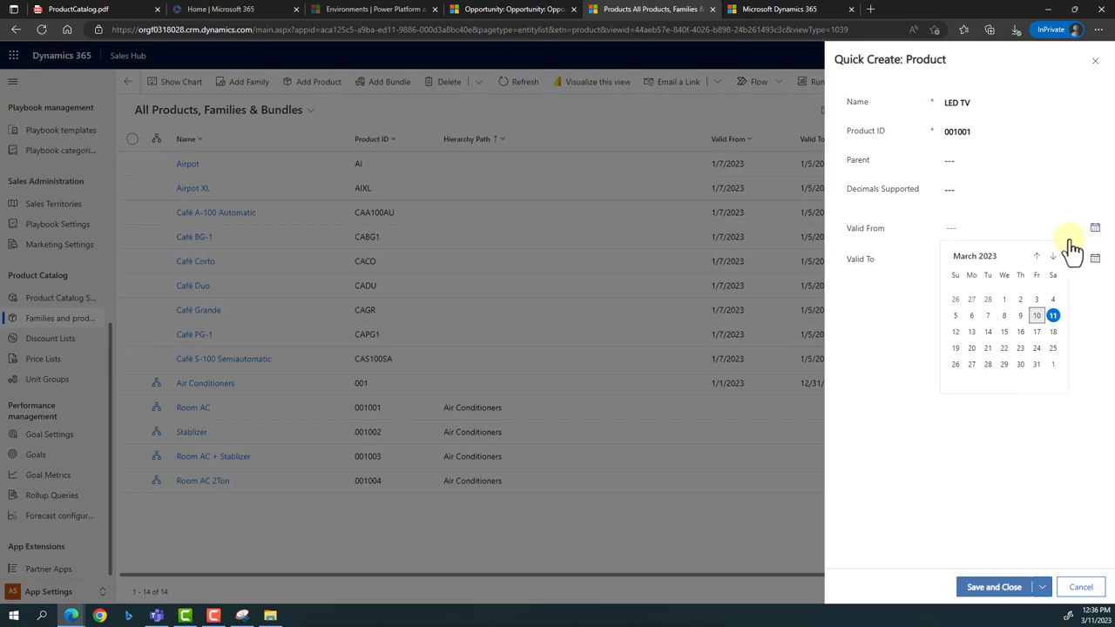
click(1037, 257)
click(1037, 256)
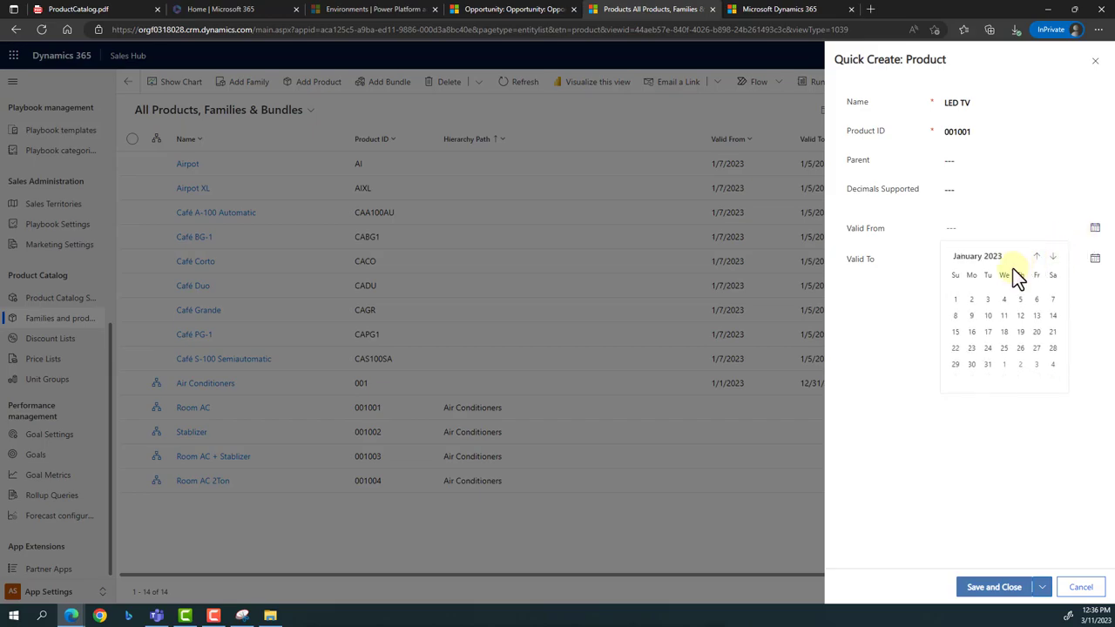
click(955, 299)
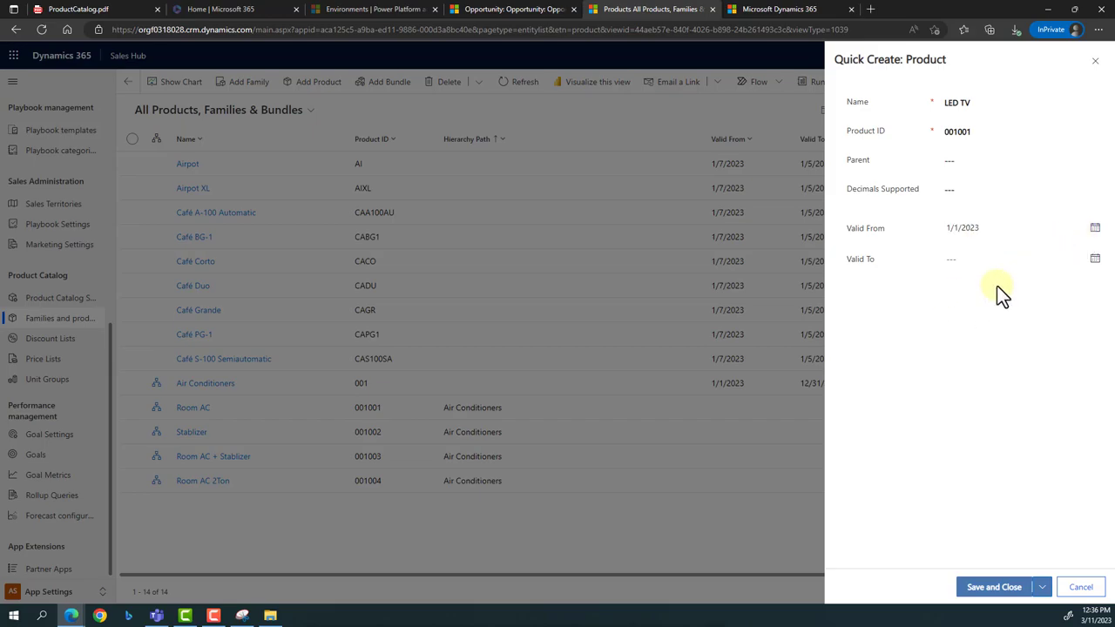
- Set the LED TV family's Valid To date to 12/31/2023
click(1095, 260)
click(1053, 288)
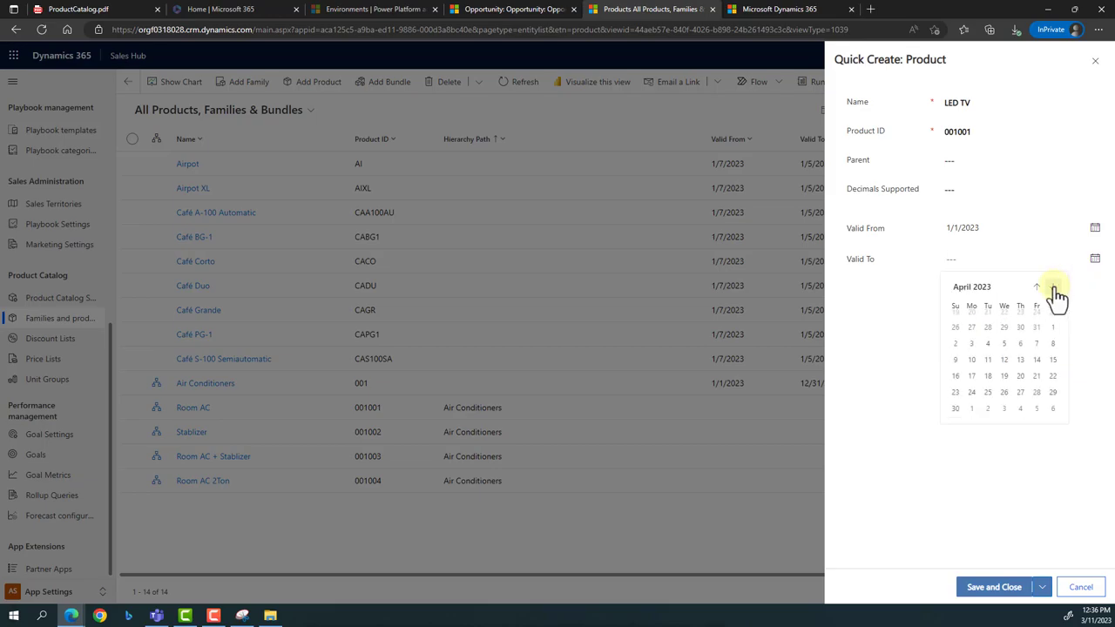
click(1053, 288)
double_click(1053, 287)
double_click(1053, 287)
double_click(1053, 287)
click(1053, 287)
click(1053, 288)
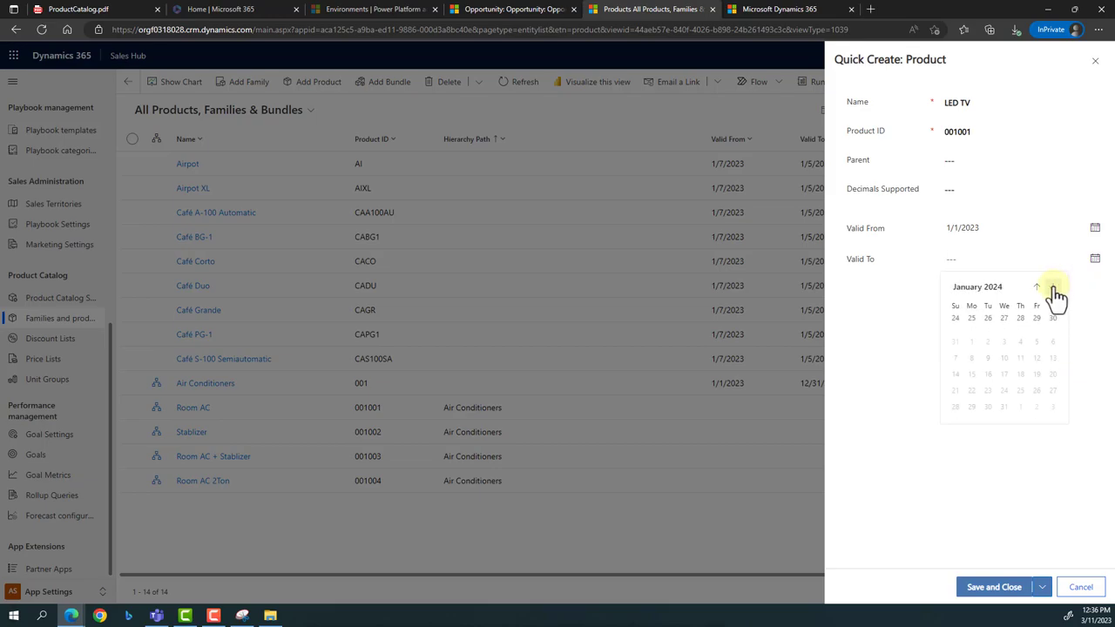
click(1037, 287)
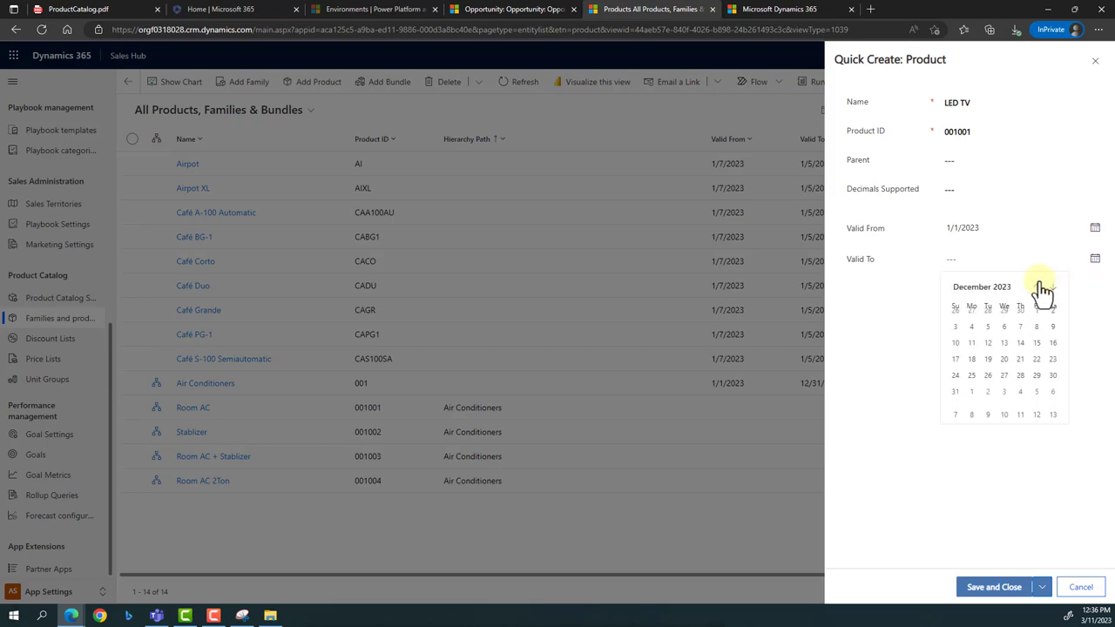
click(957, 403)
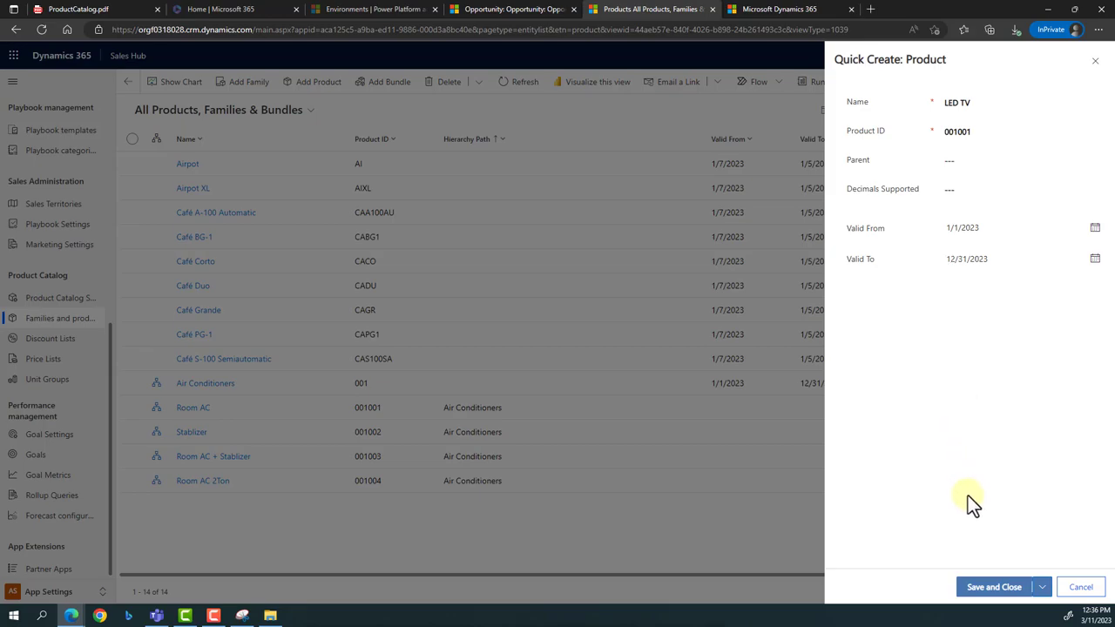
- Change the LED TV family's Product ID to 1001001 and save the family
click(976, 588)
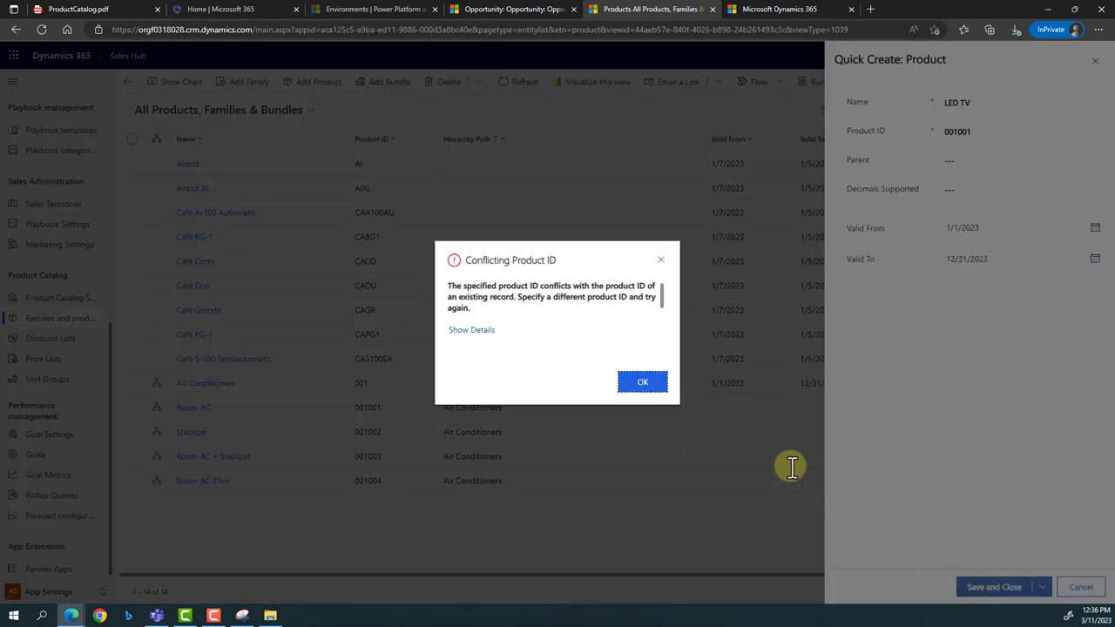
click(643, 383)
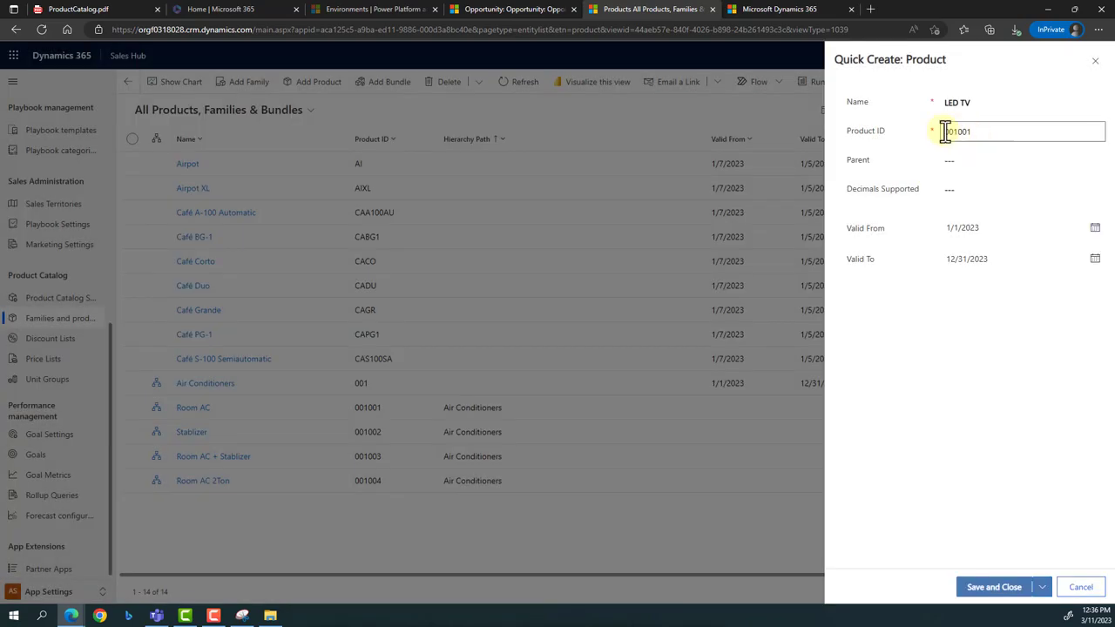
click(947, 131)
text(1)
click(997, 588)
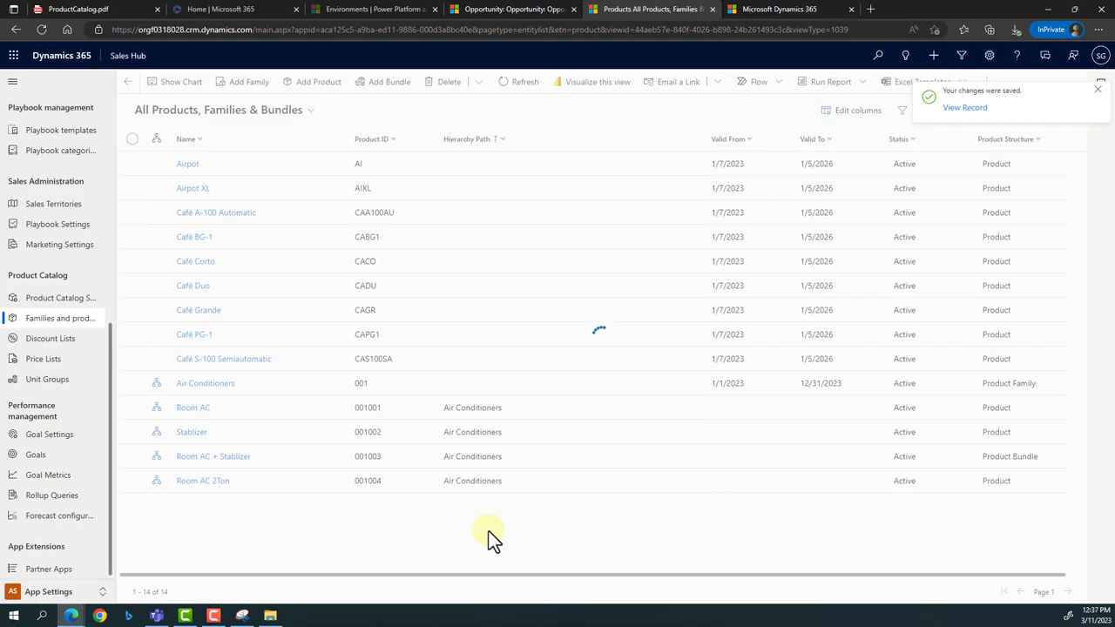
- Open the LED TV family's product properties and start a new property named Size of TV
click(194, 418)
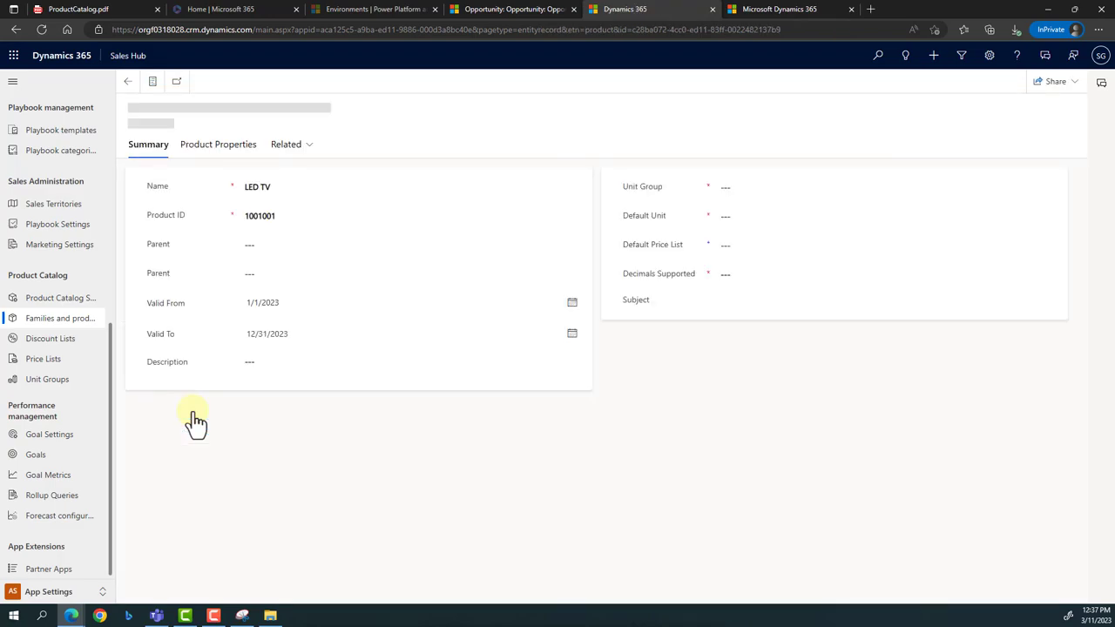
click(237, 150)
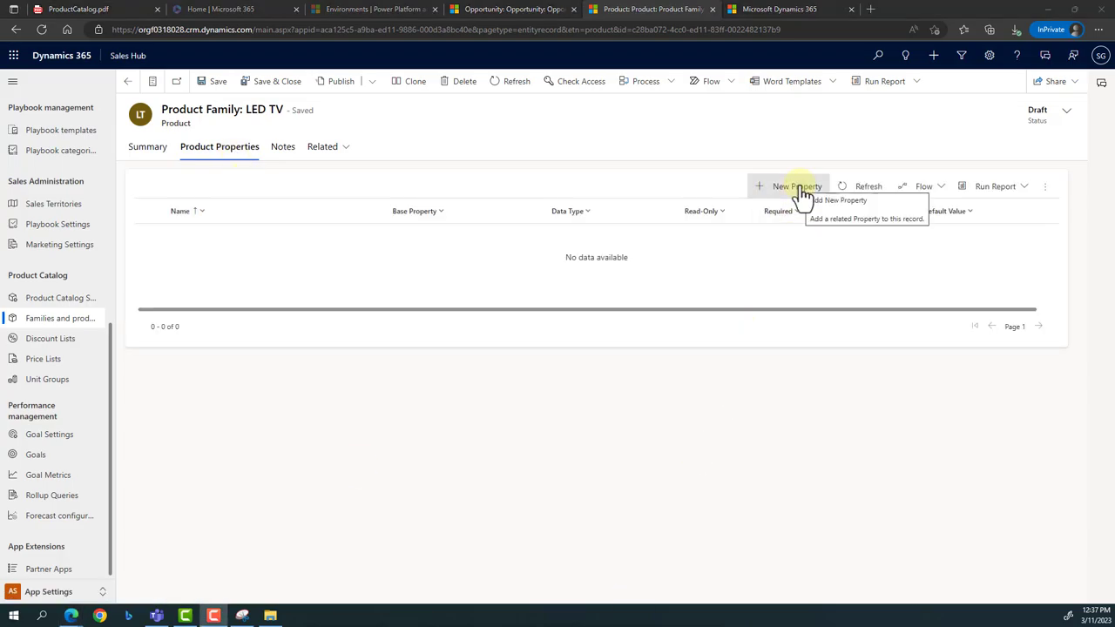
click(800, 187)
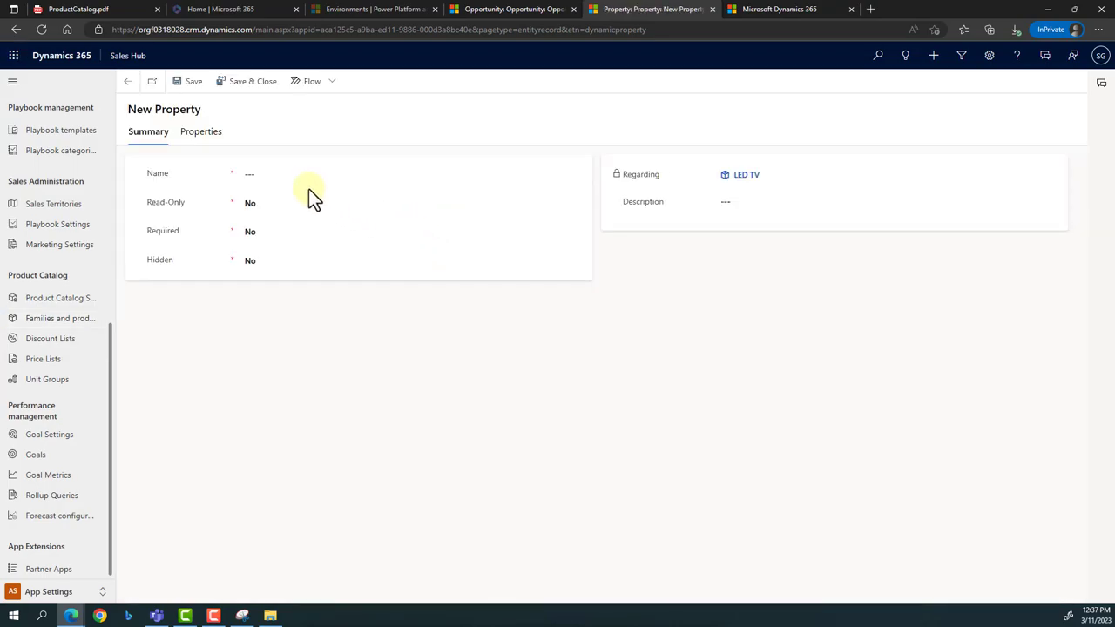
click(283, 176)
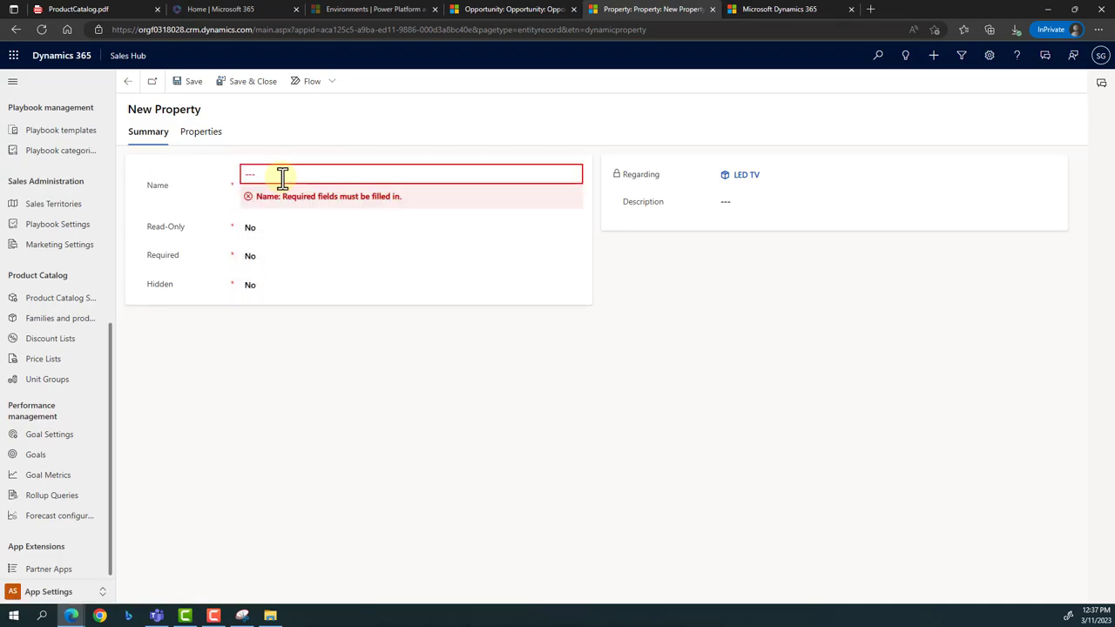
click(282, 177)
text(S)
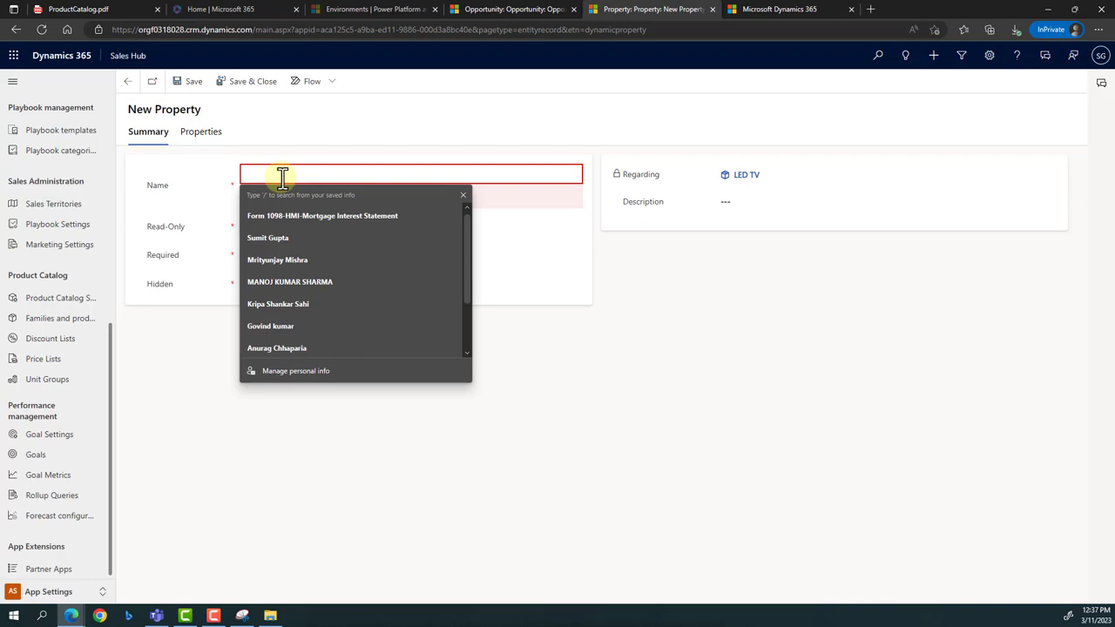
text(ize of TV)
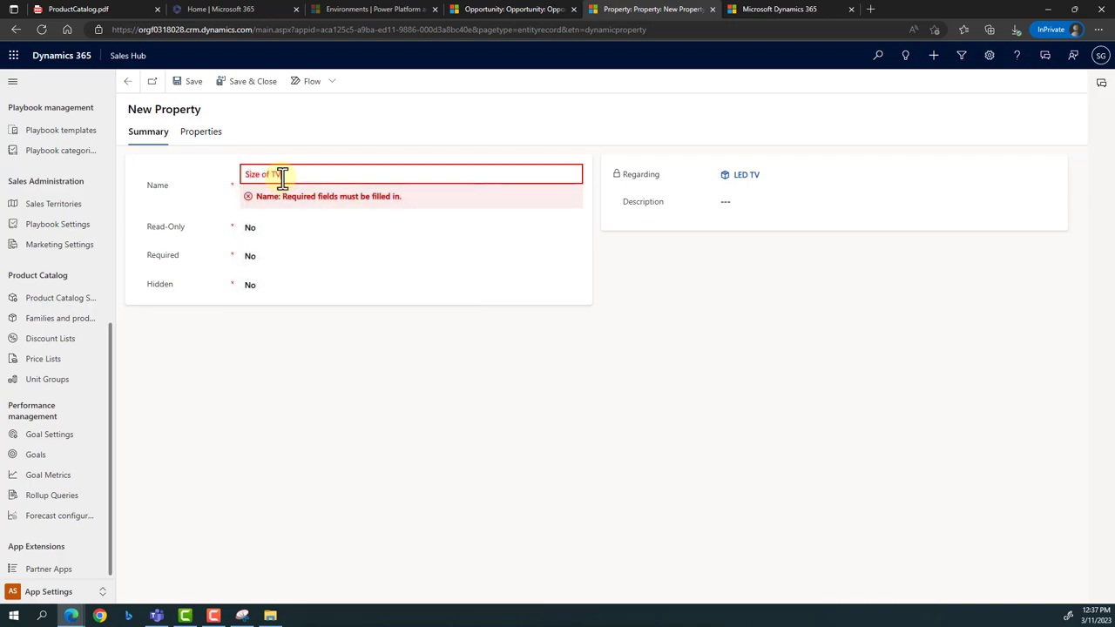
key(Tab)
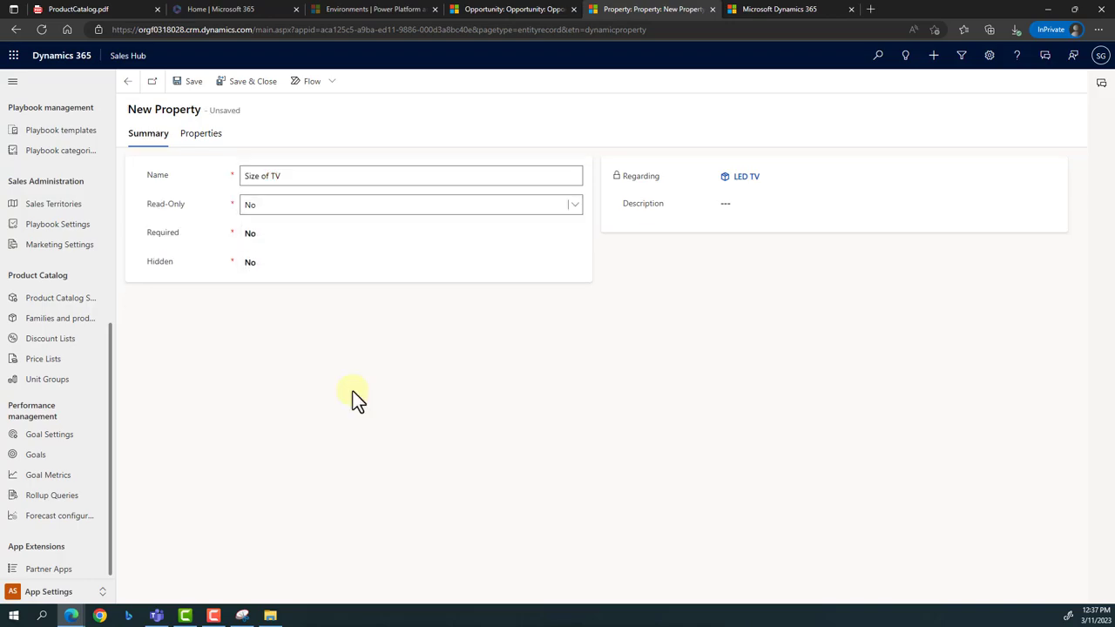
click(353, 392)
- Set the Size of TV property's Read-Only option to Yes
click(316, 208)
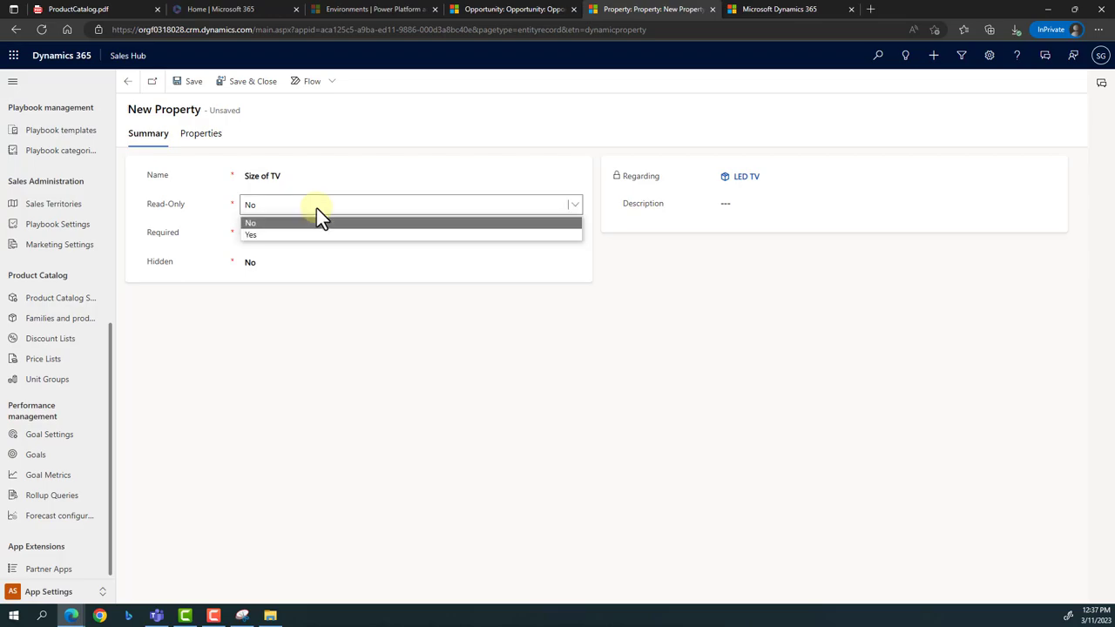
key(Down)
click(294, 235)
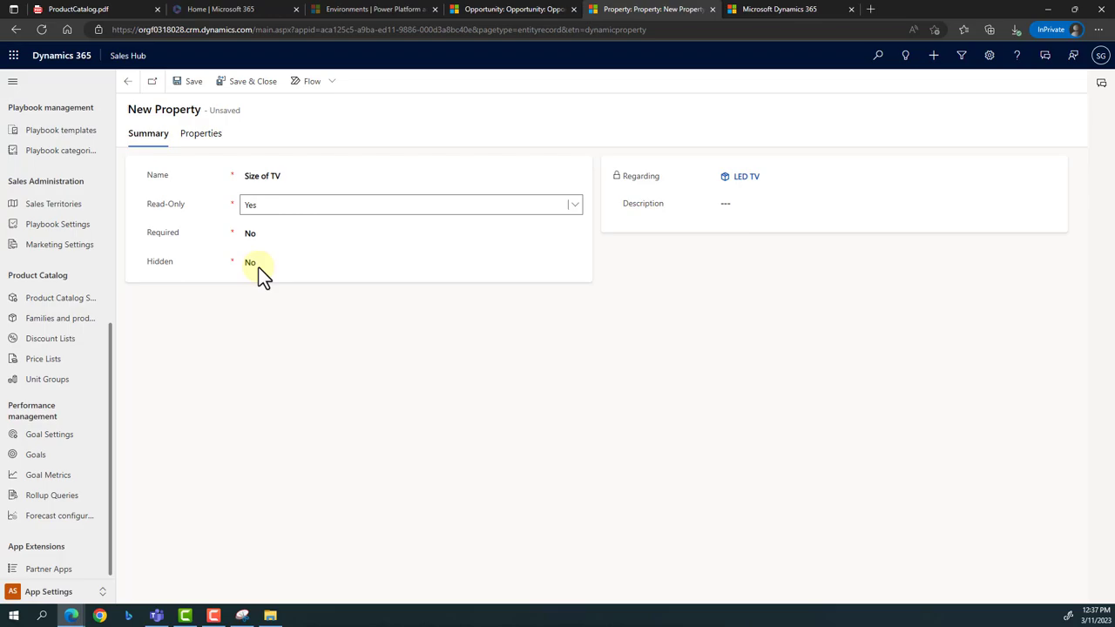
- Set the Size of TV property's data type to Option Set and save the property
click(197, 140)
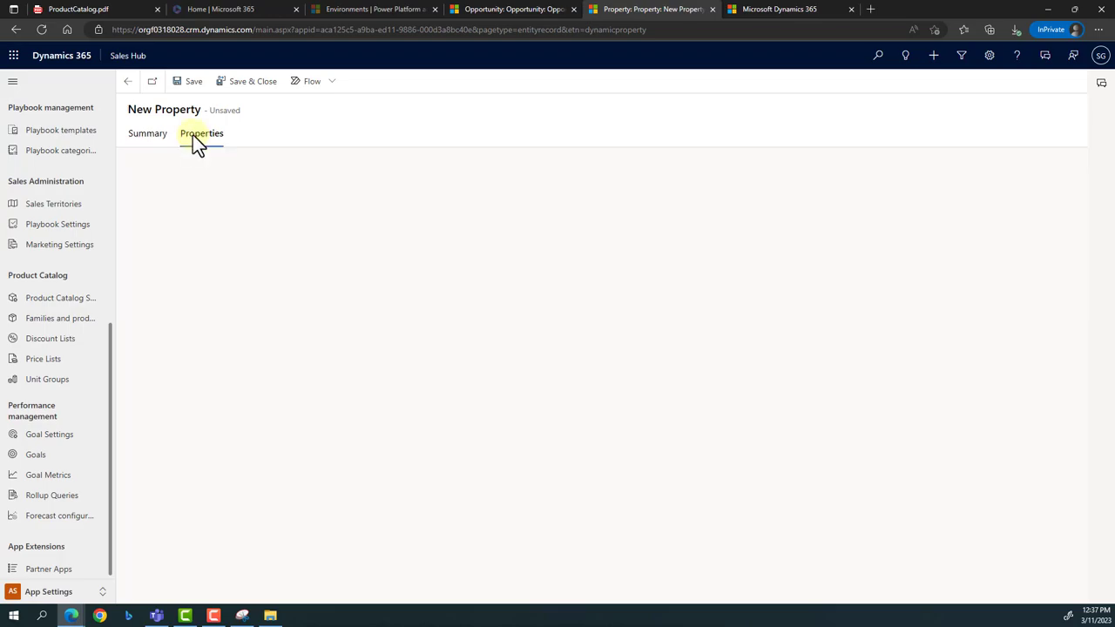
click(188, 84)
click(298, 223)
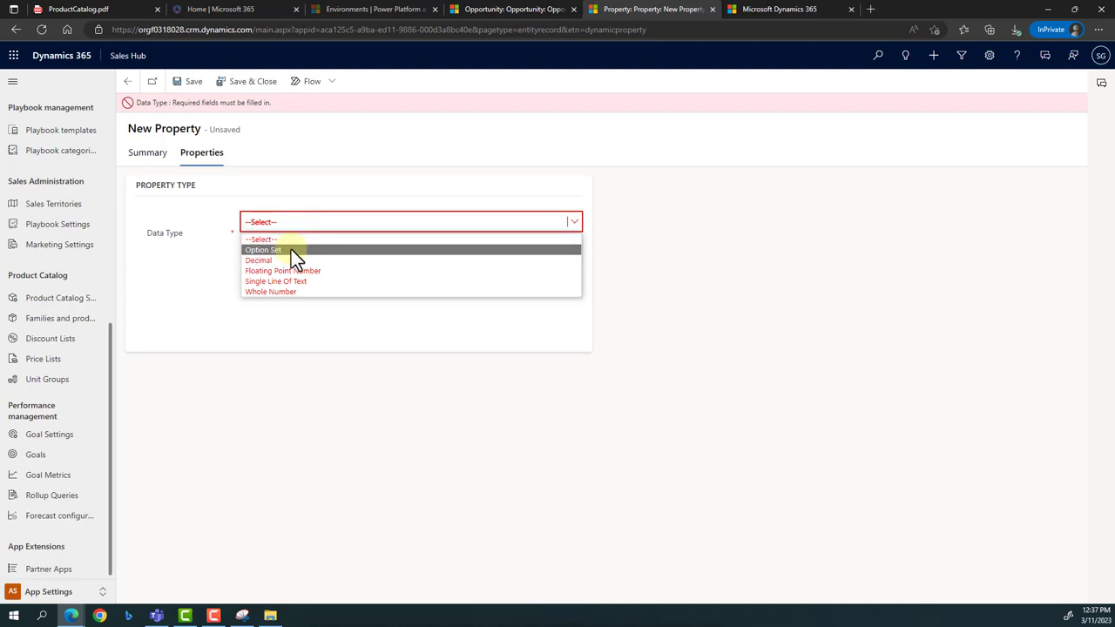
click(291, 250)
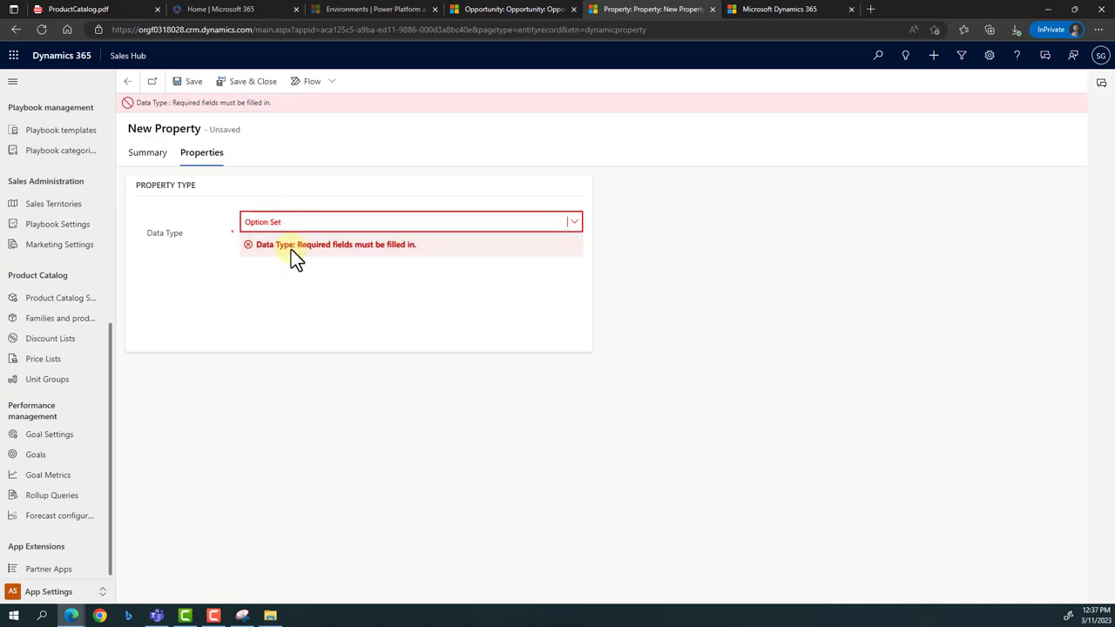
click(750, 351)
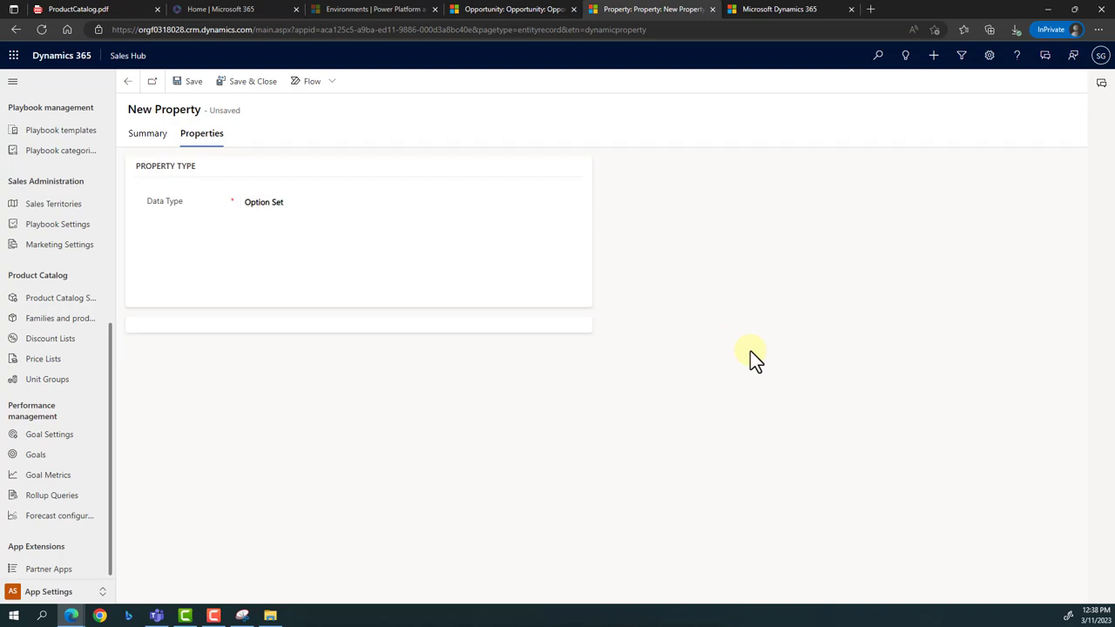
click(193, 83)
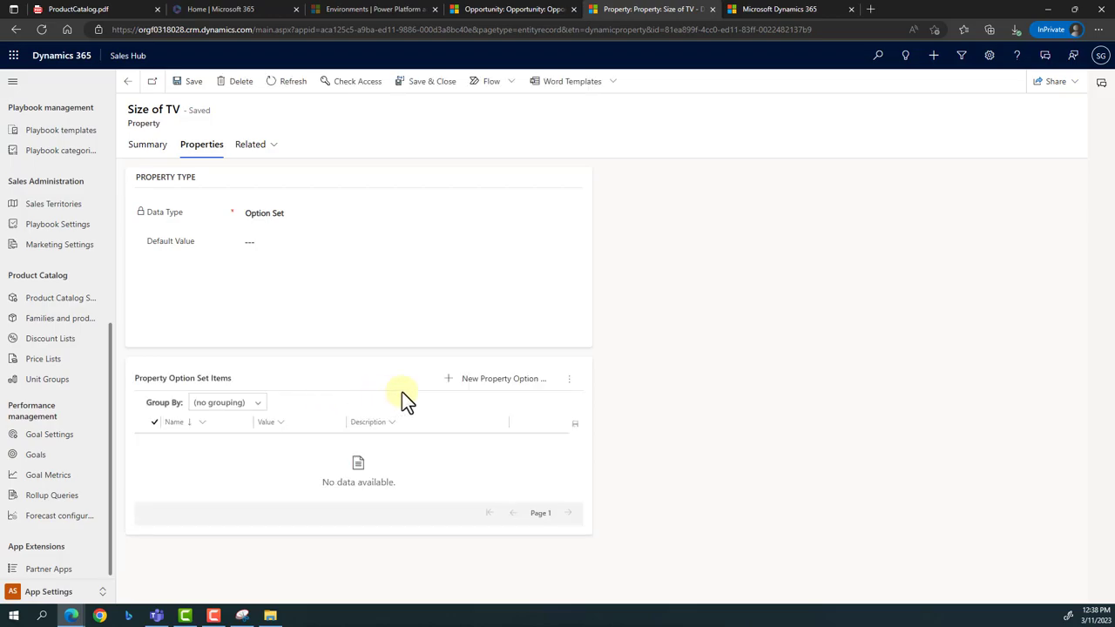
- Add an option set item named 32 Inch with value 32 to the Size of TV property
click(499, 383)
click(989, 134)
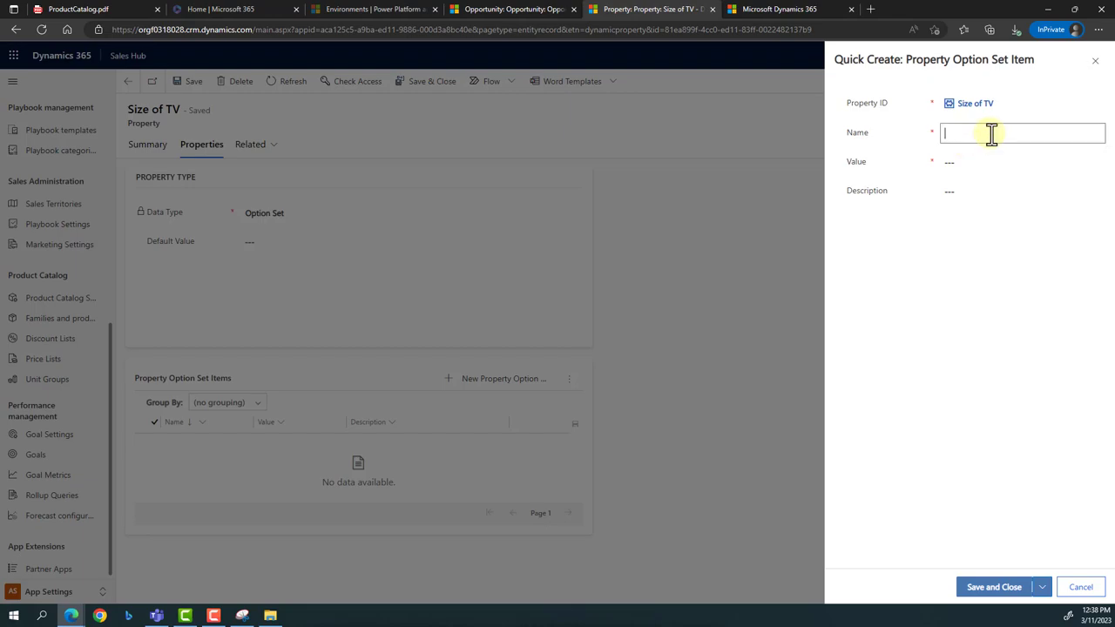
text(32 Inch)
key(Tab)
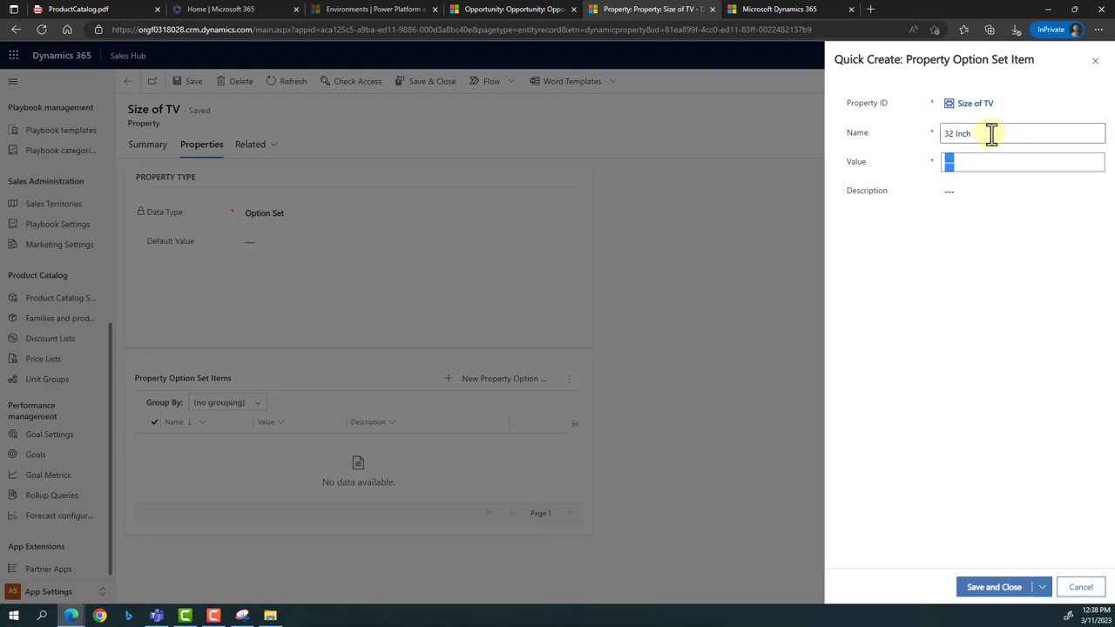
text(32)
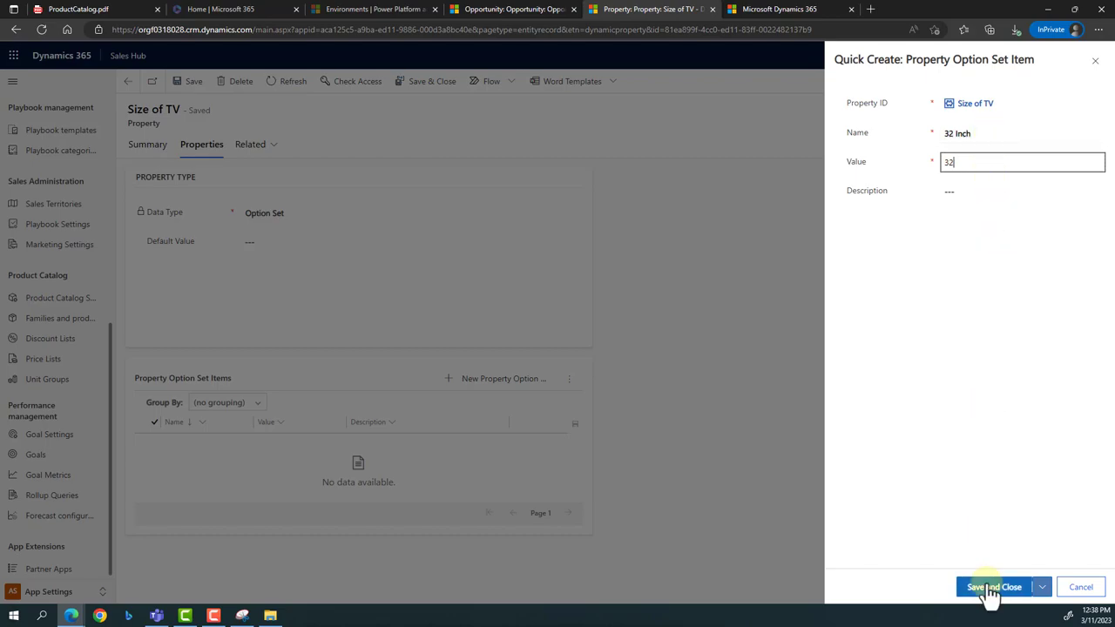
click(992, 589)
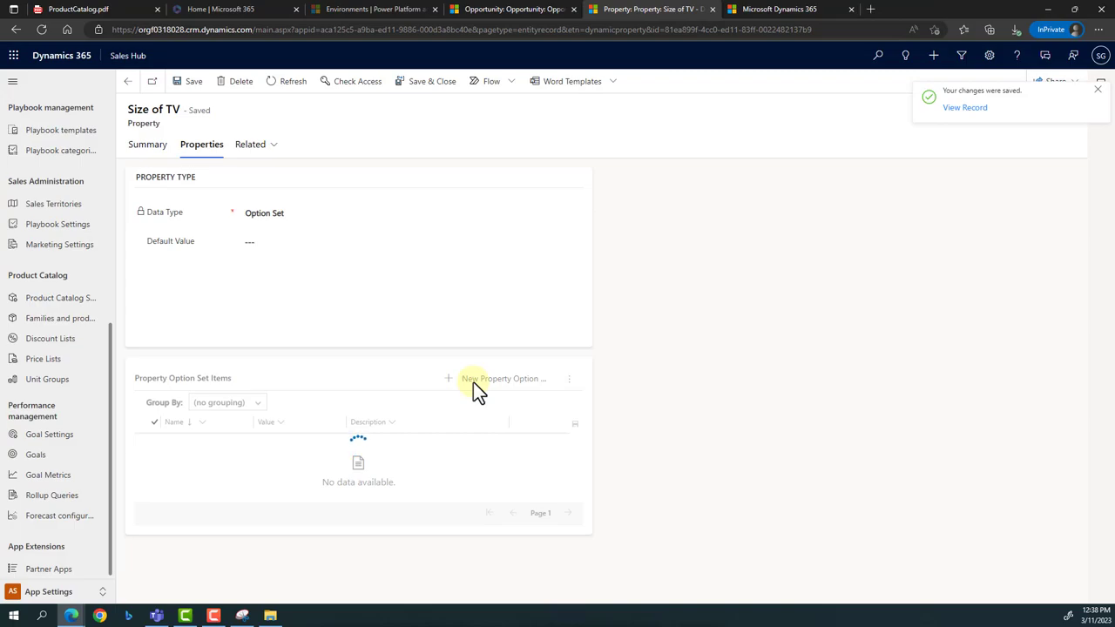
- Add an option set item named 48 Inch with value 48 to the Size of TV property
click(475, 383)
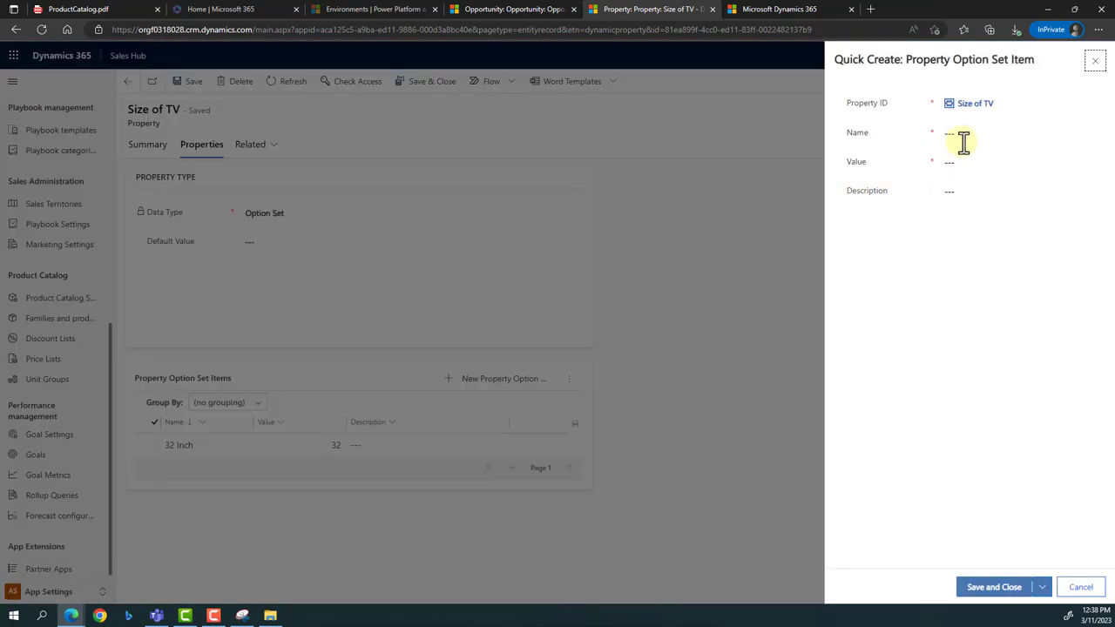
click(967, 135)
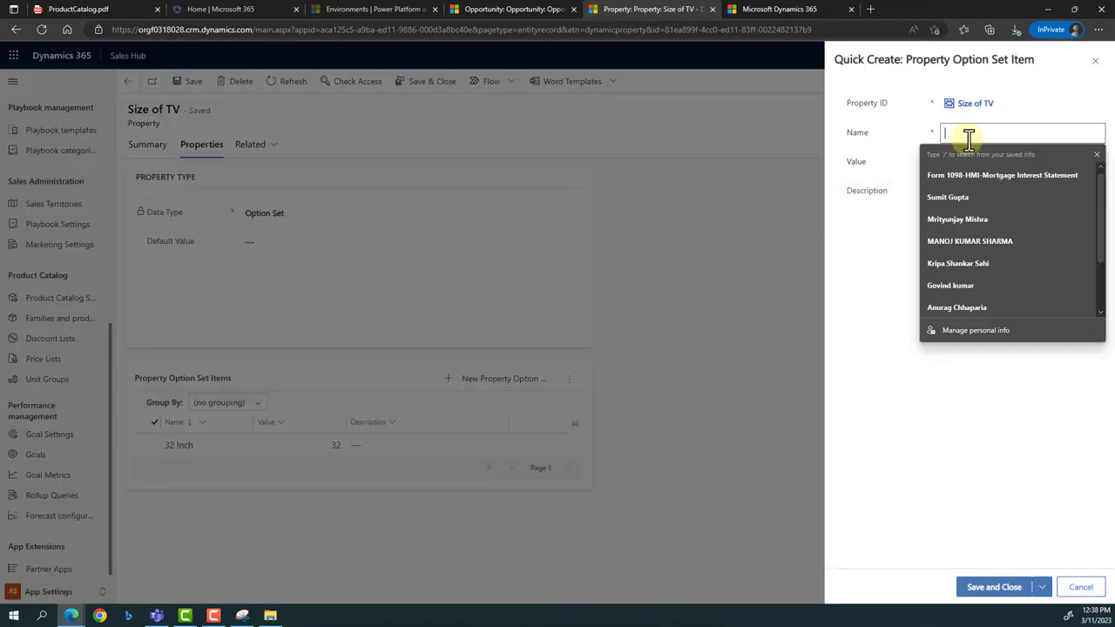
text(48 Inch)
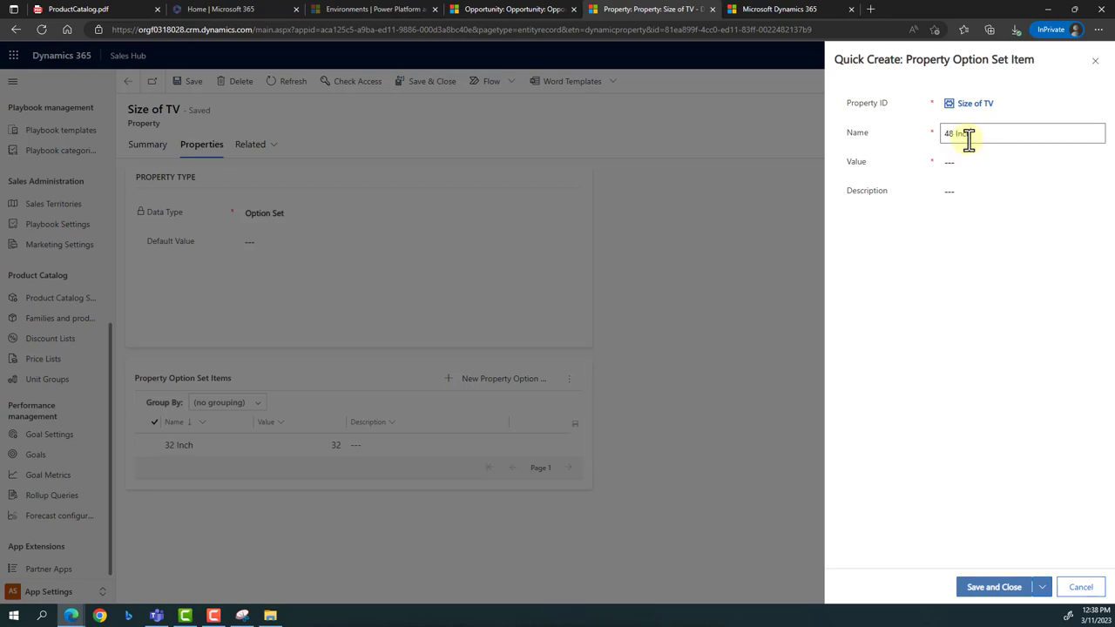
key(Tab)
text(48)
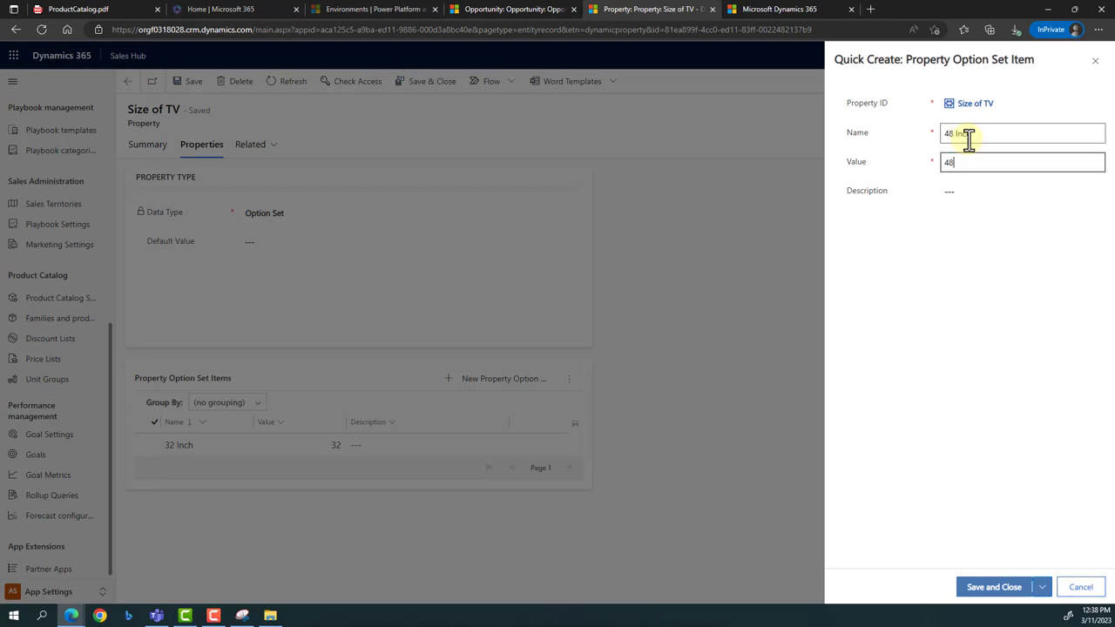
click(984, 590)
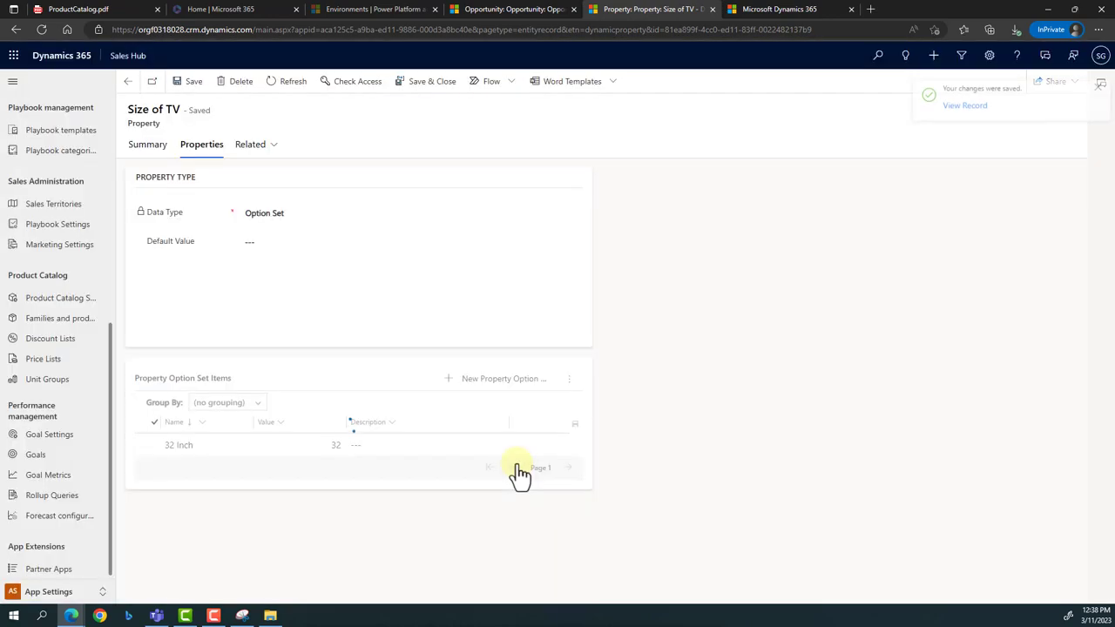
- Add an option set item named 60 Inch with value 60 to the Size of TV property
click(488, 383)
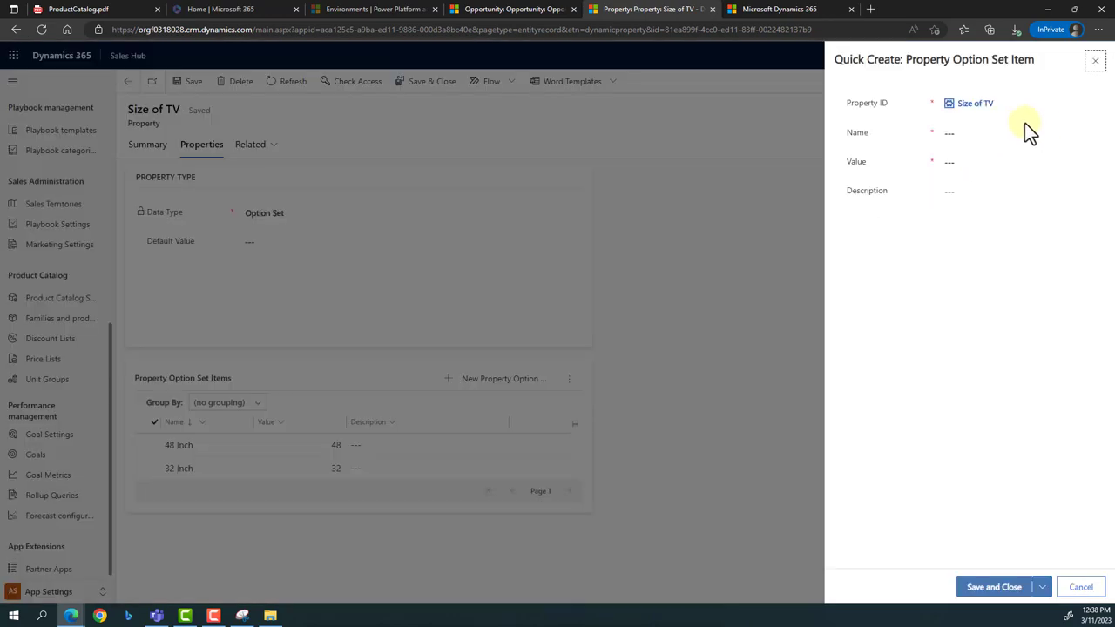
click(962, 131)
click(962, 132)
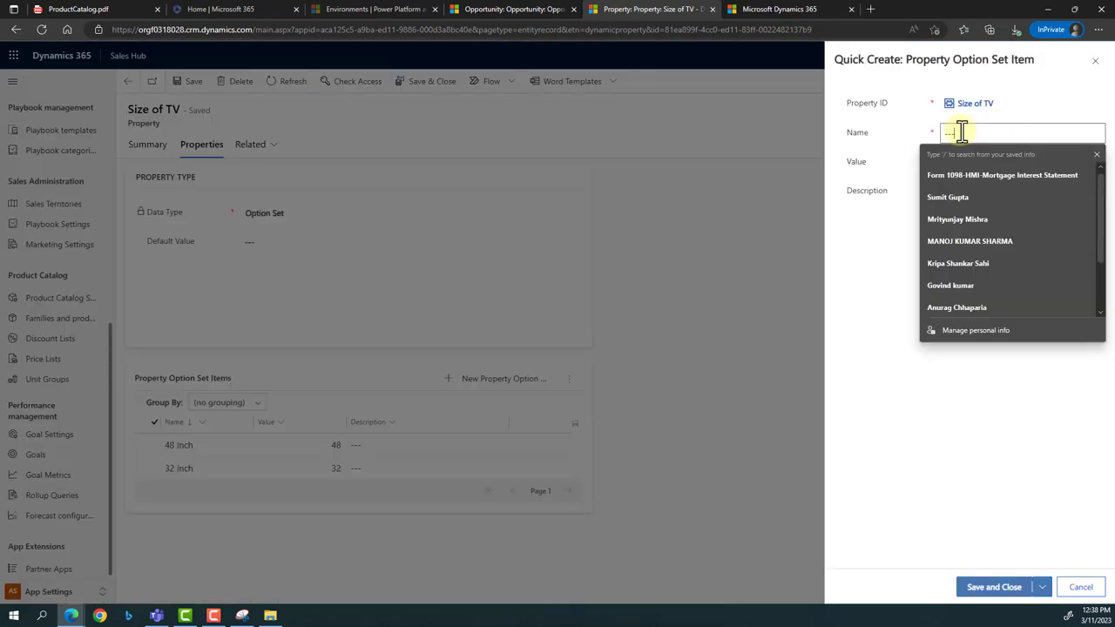
text(60 Inch)
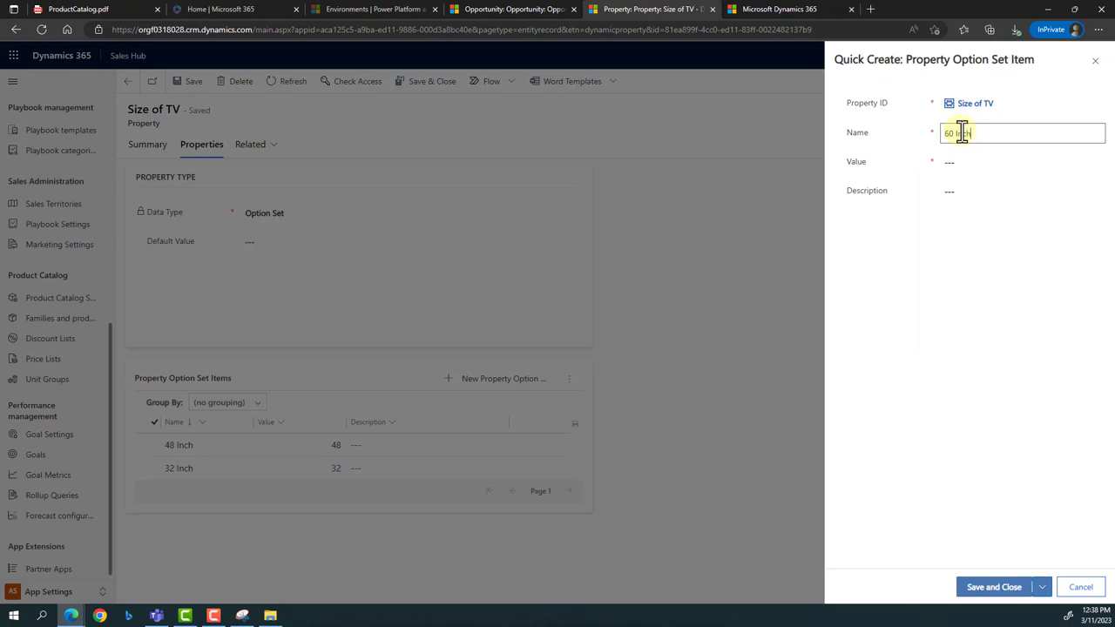
key(Tab)
text(60)
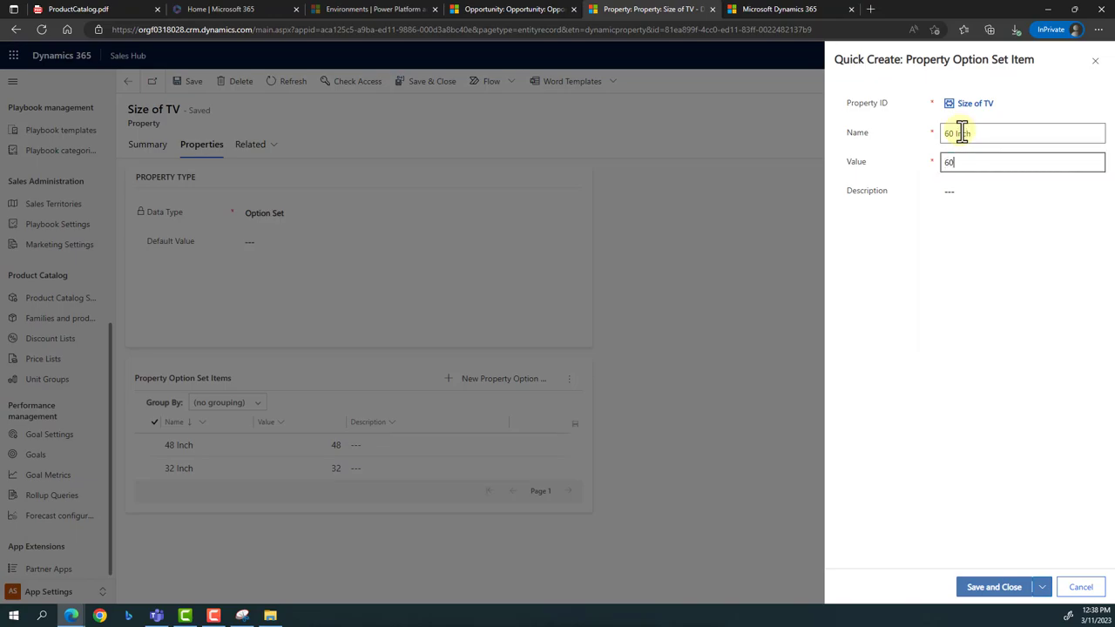
click(1006, 588)
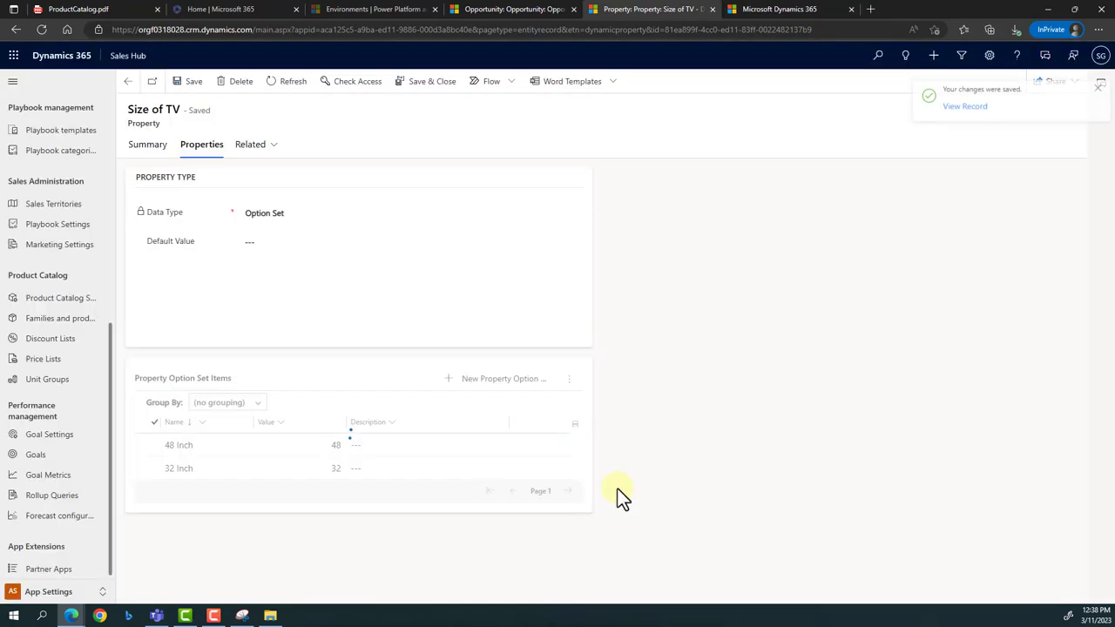
- Set the Size of TV property's default value to 32 Inch, save it and return to the LED TV family
click(257, 242)
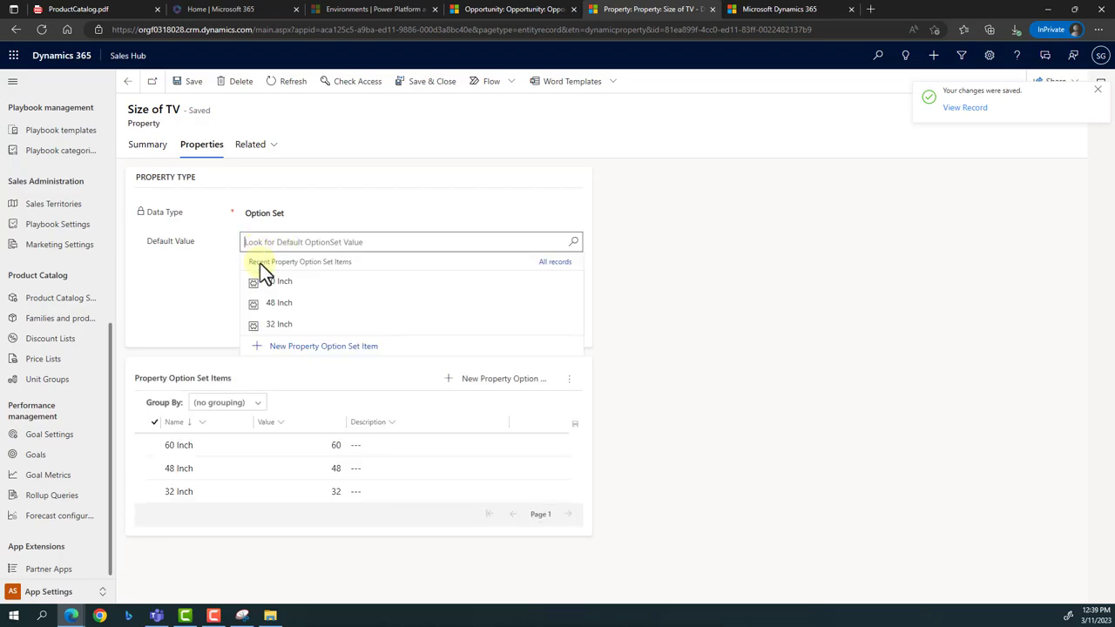
click(274, 306)
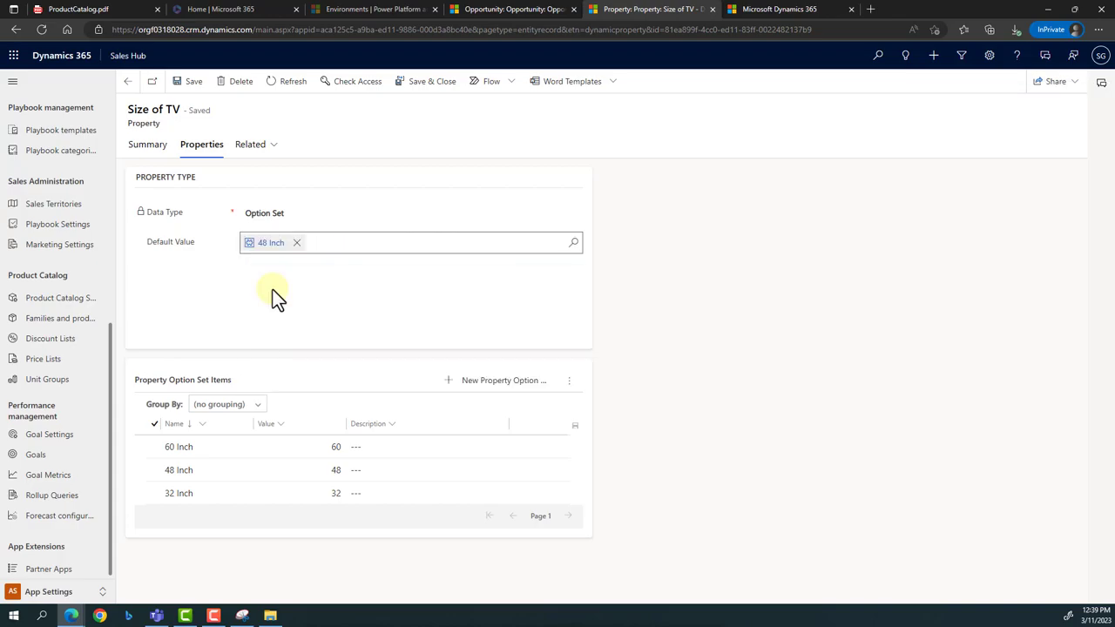
click(296, 242)
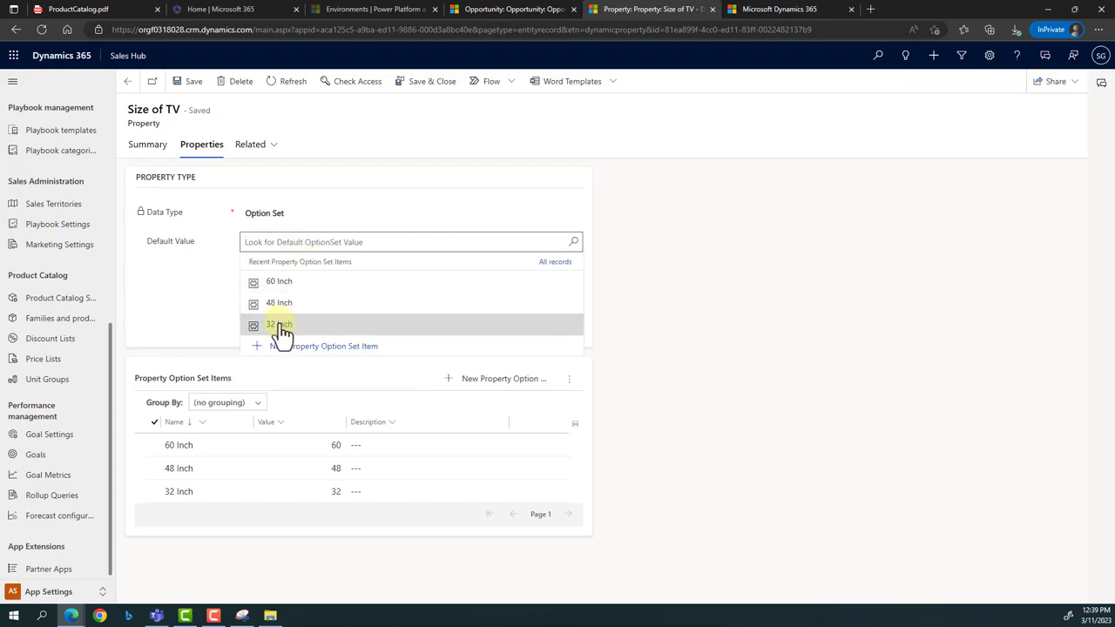
click(277, 324)
click(197, 85)
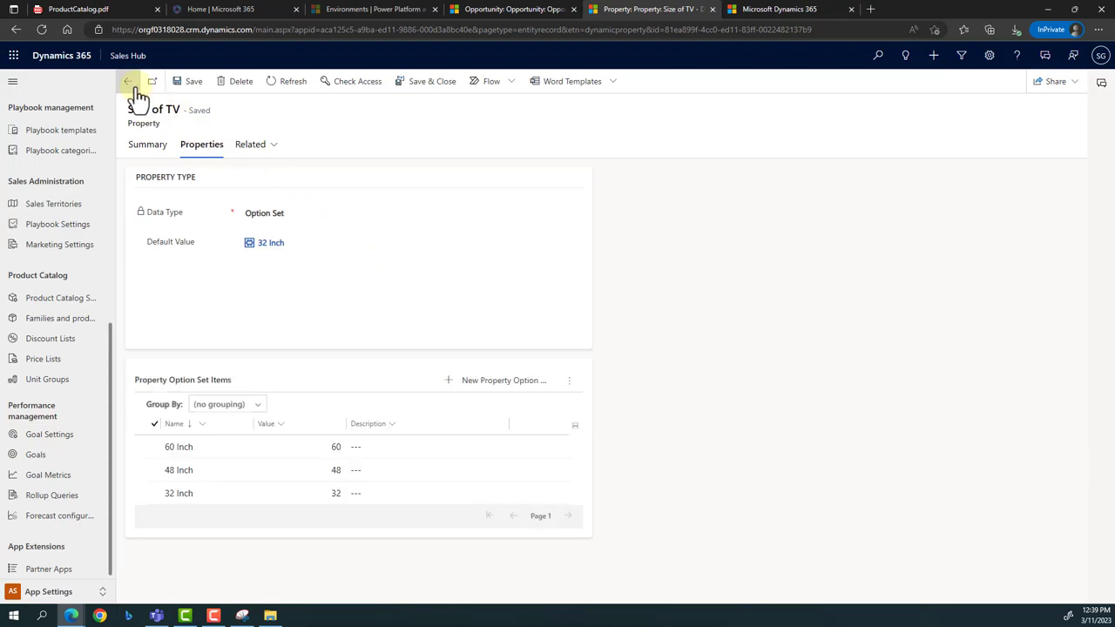
click(129, 83)
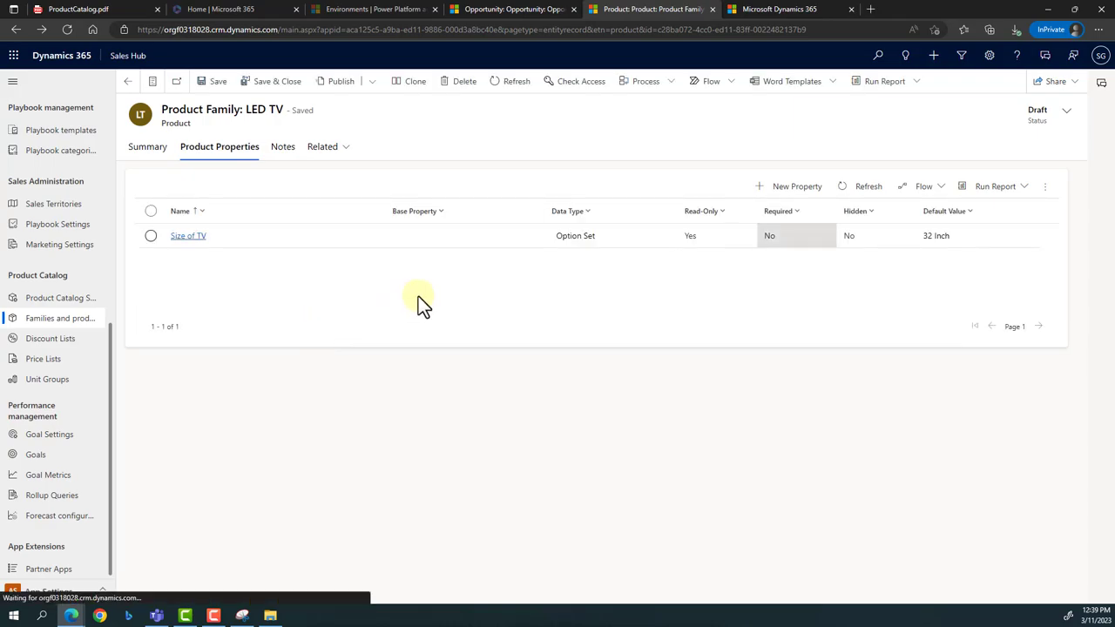
- Start a new property named Size of Cord for the LED TV family
click(797, 192)
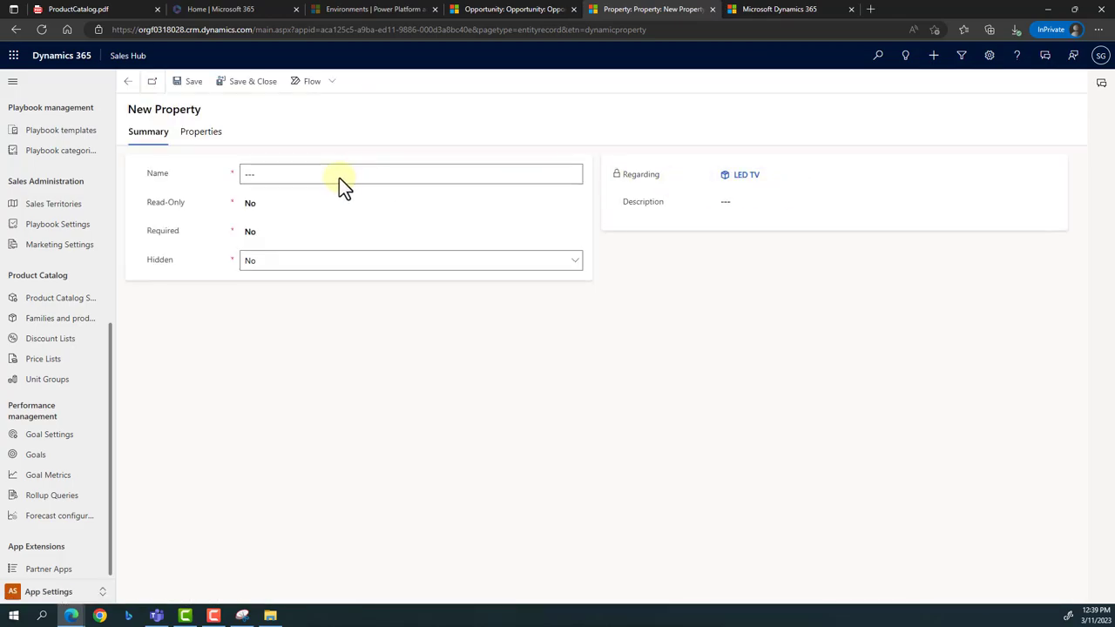
click(340, 176)
text(S)
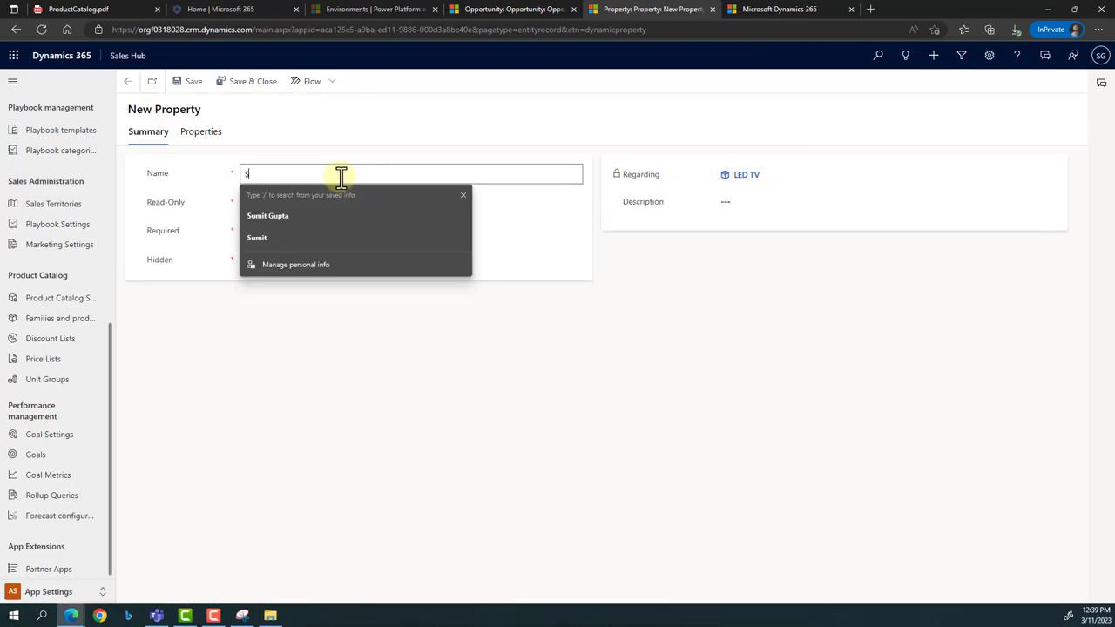
text(ize of Cort)
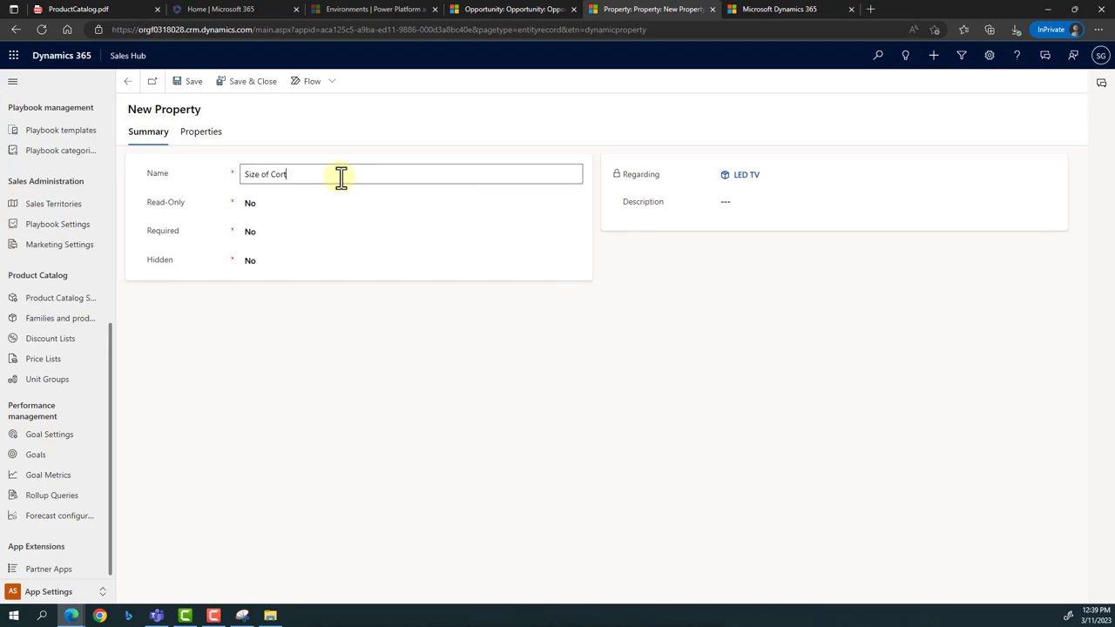
key(BackSpace)
text(d)
click(282, 232)
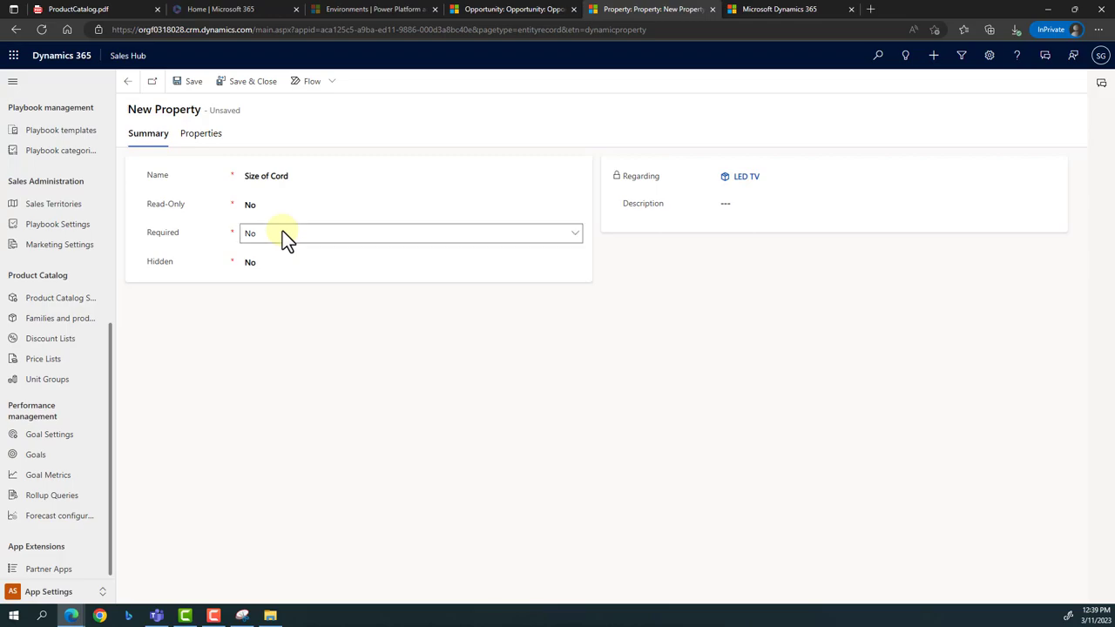
- Set the Size of Cord property's data type to Single Line Of Text
click(193, 84)
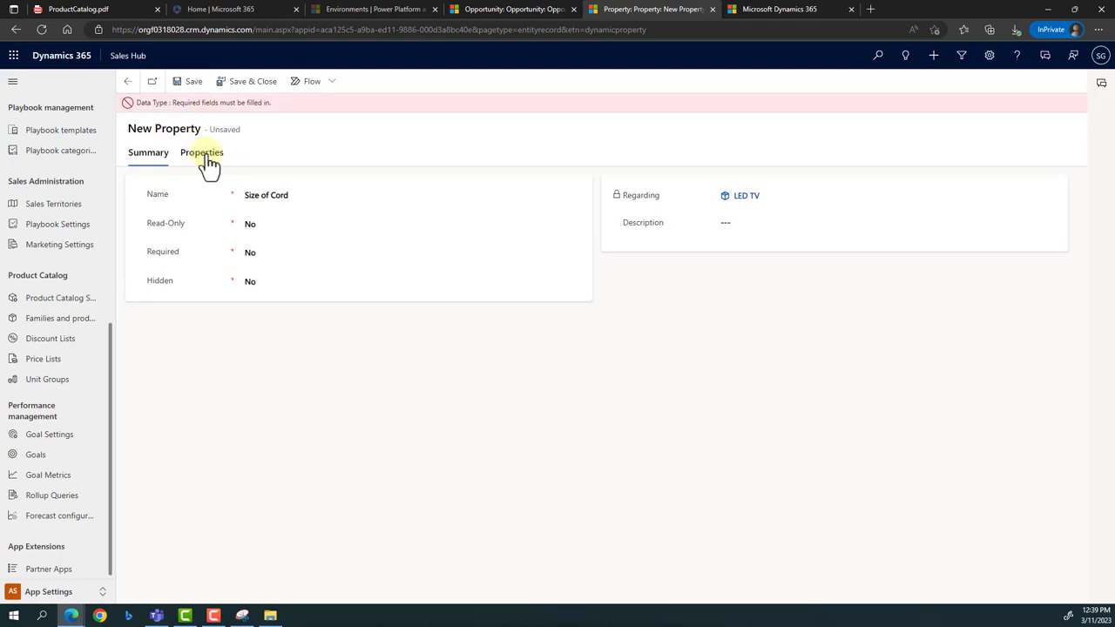
click(209, 164)
click(298, 224)
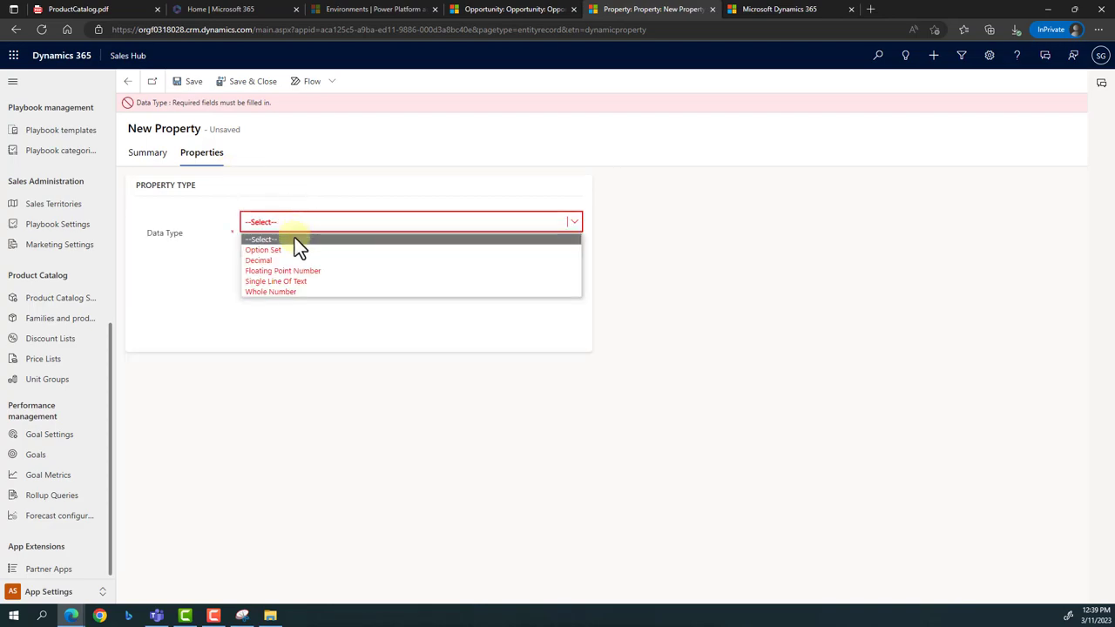
click(281, 280)
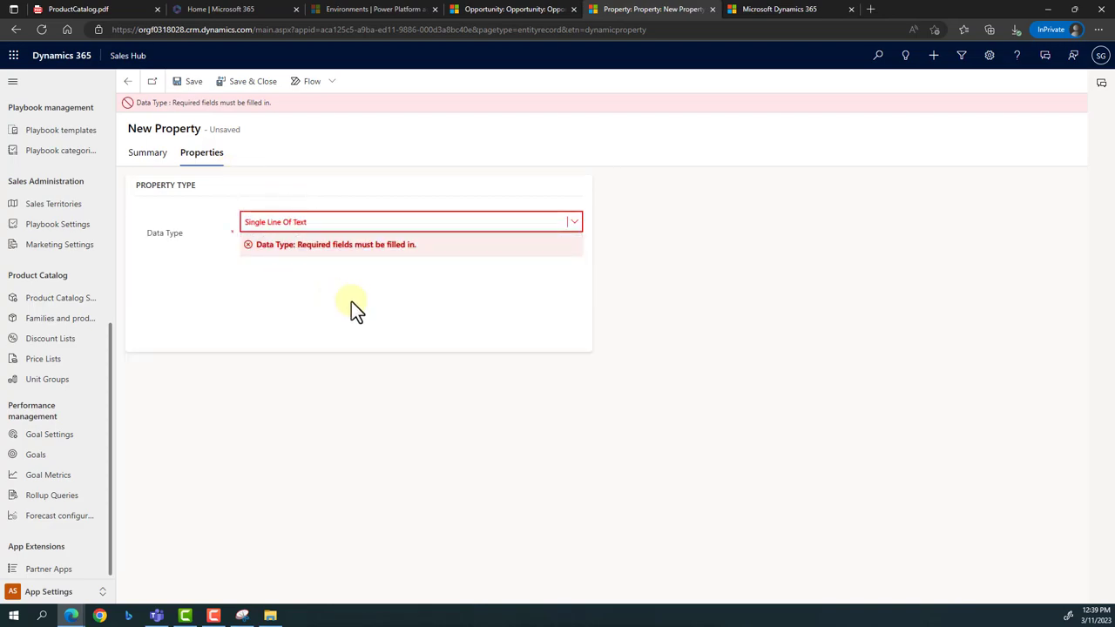
click(420, 323)
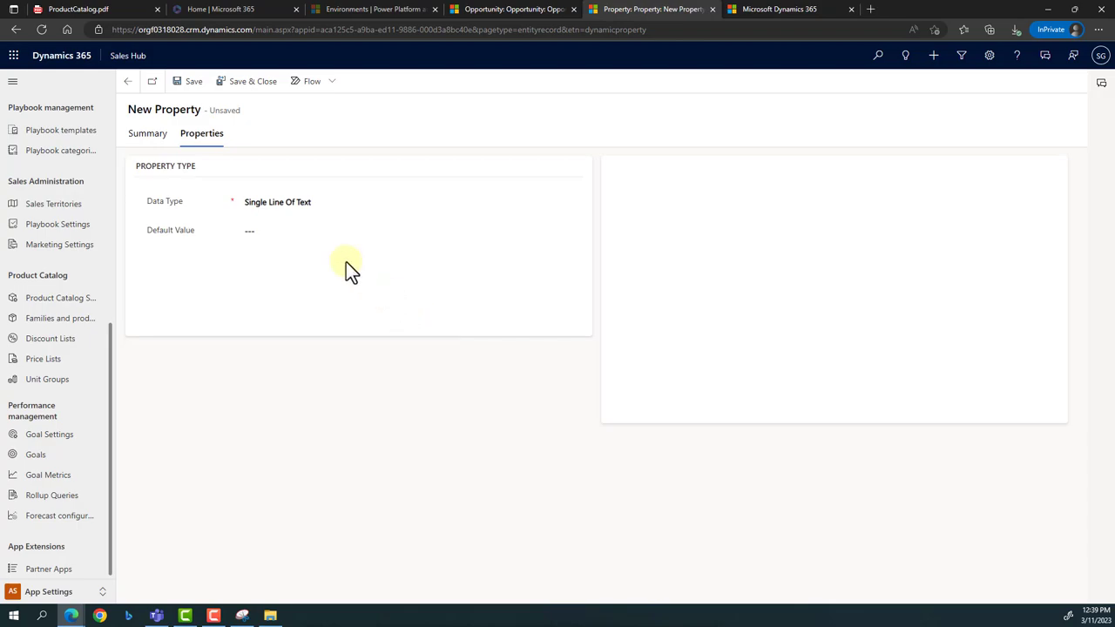
- Set the Size of Cord property's default value to 2 meters and save the property
click(307, 230)
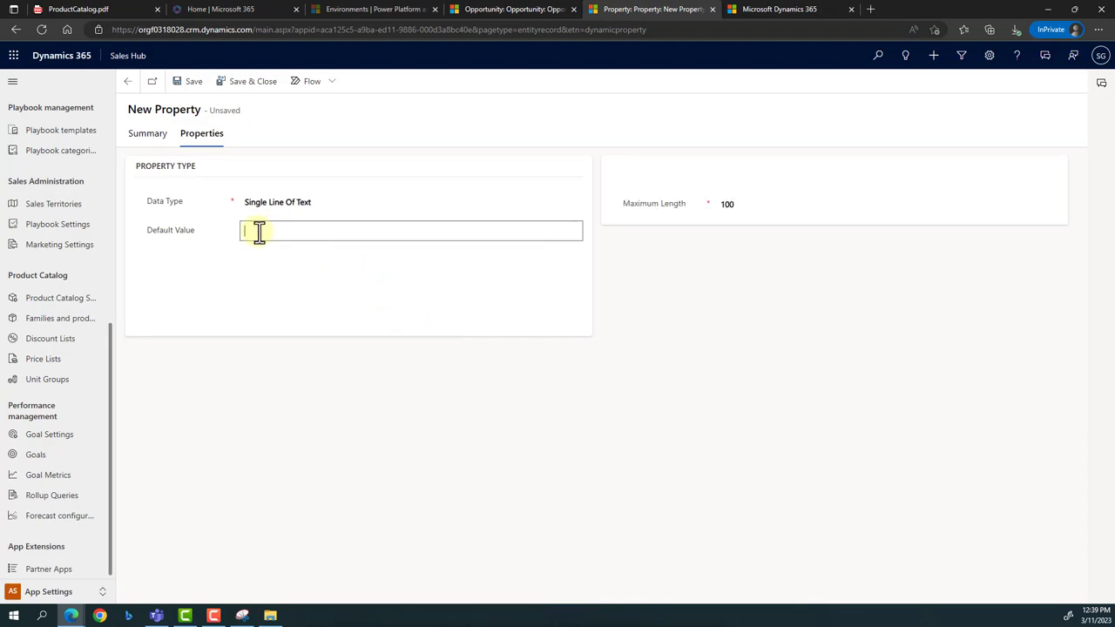
text(2 meters)
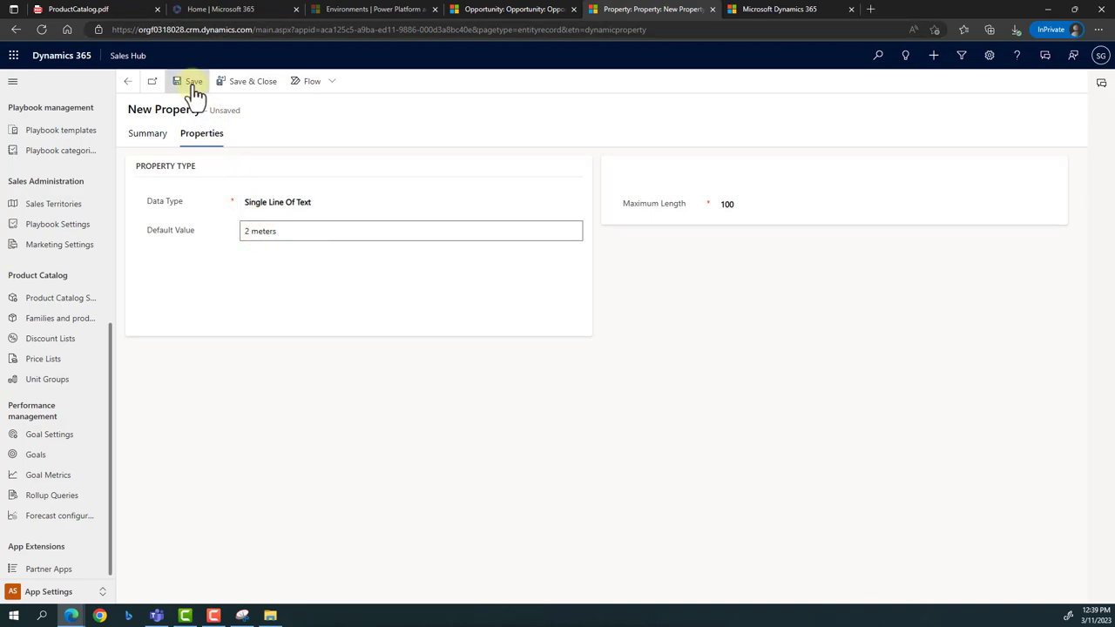
click(193, 82)
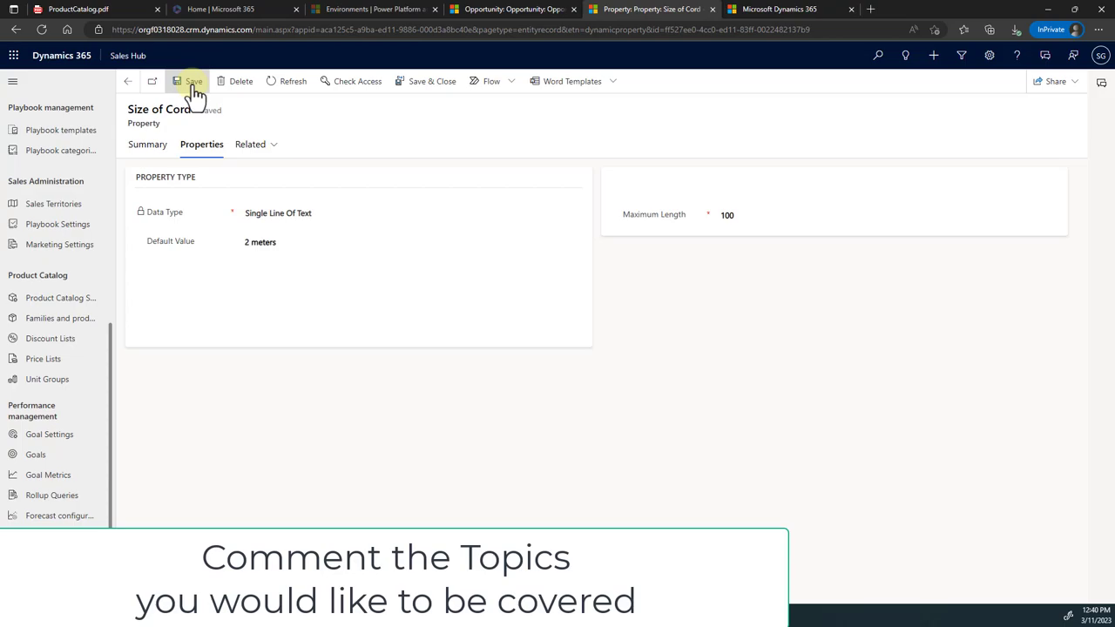
- Return to the LED TV family's summary and set its unit group to Television and default unit to Primary Unit
click(128, 82)
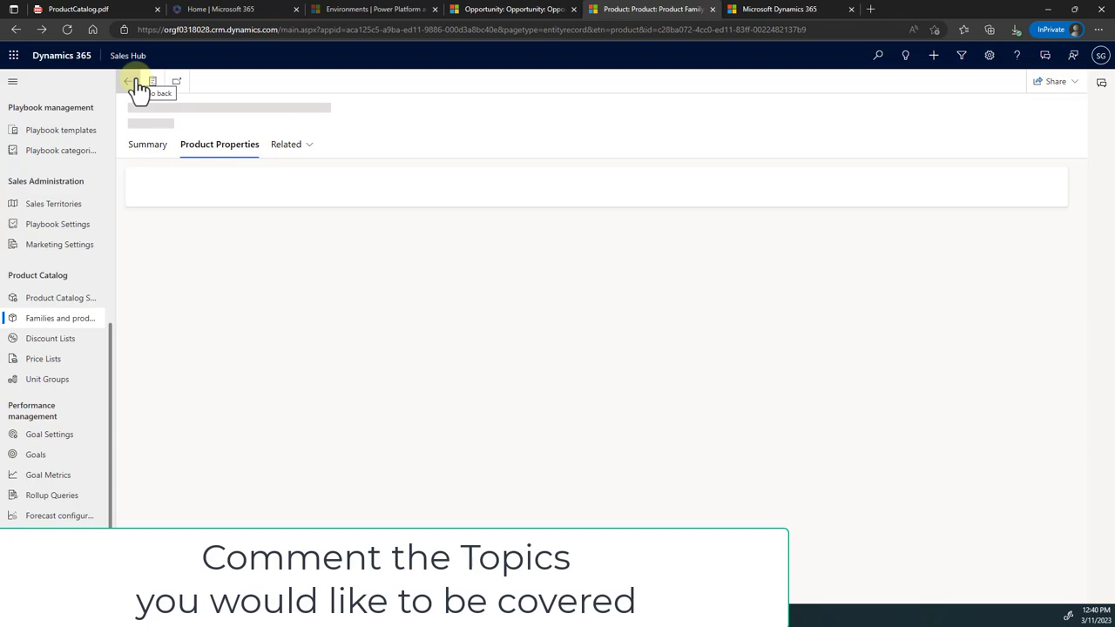
click(150, 161)
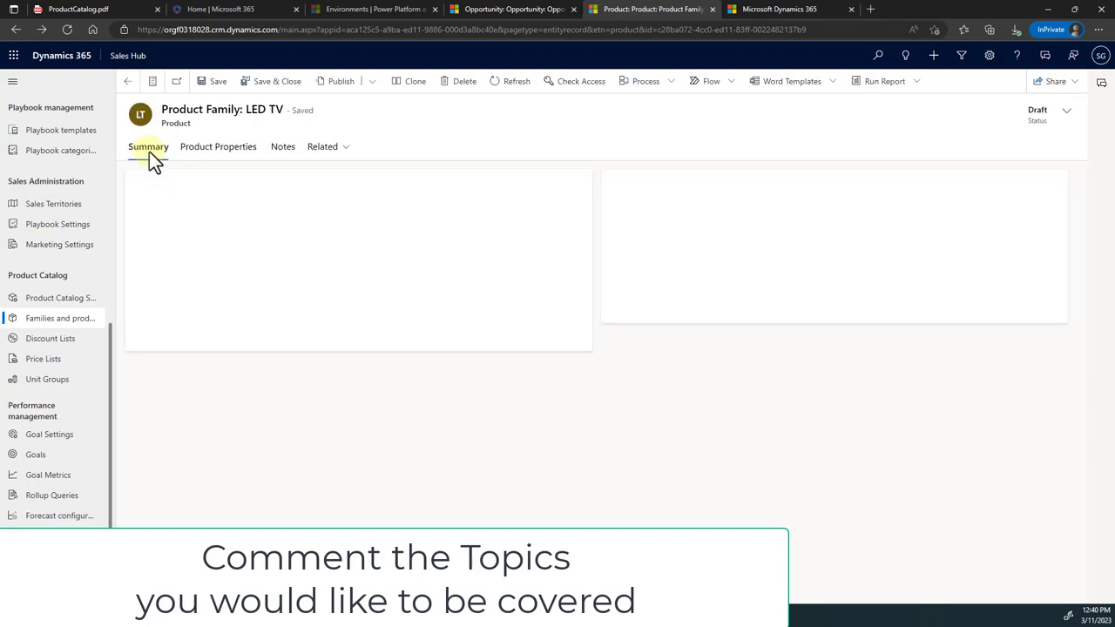
click(754, 189)
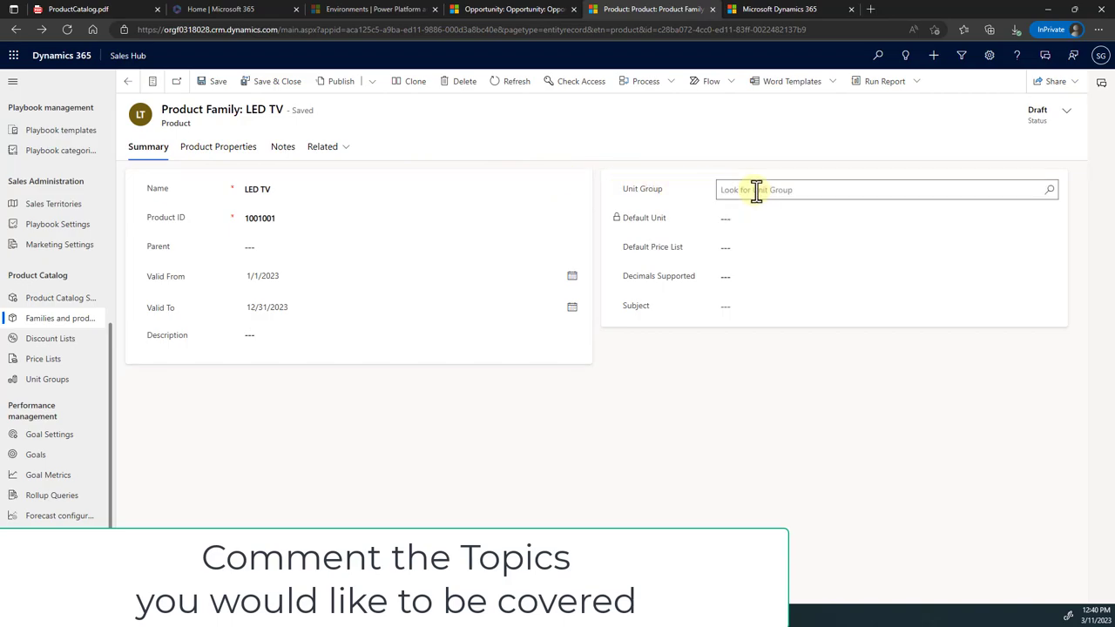
click(1048, 191)
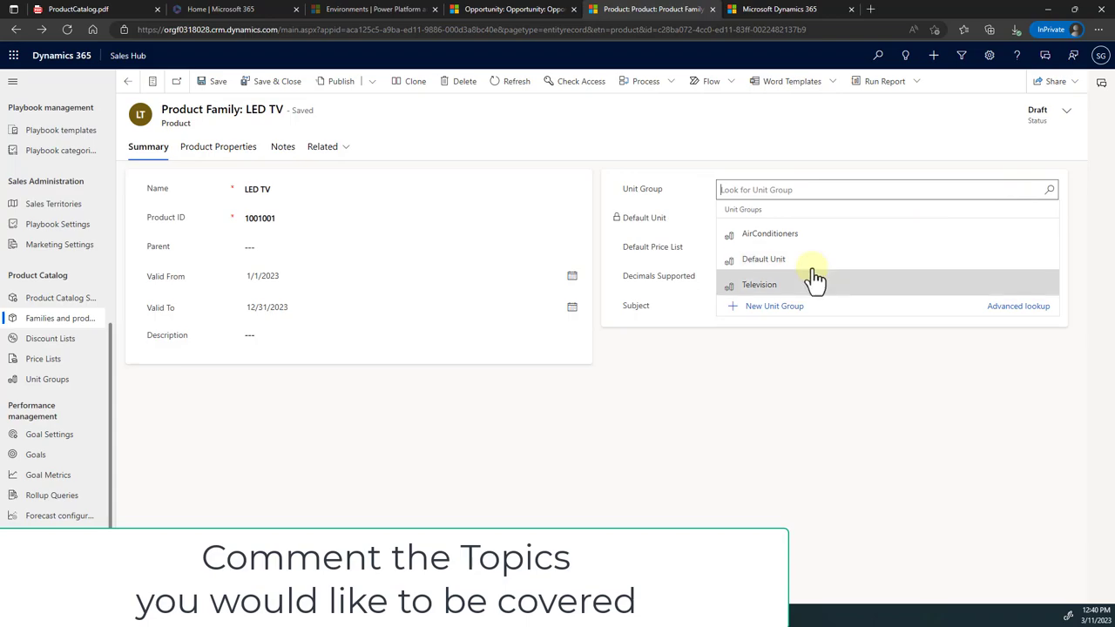
click(778, 286)
click(783, 220)
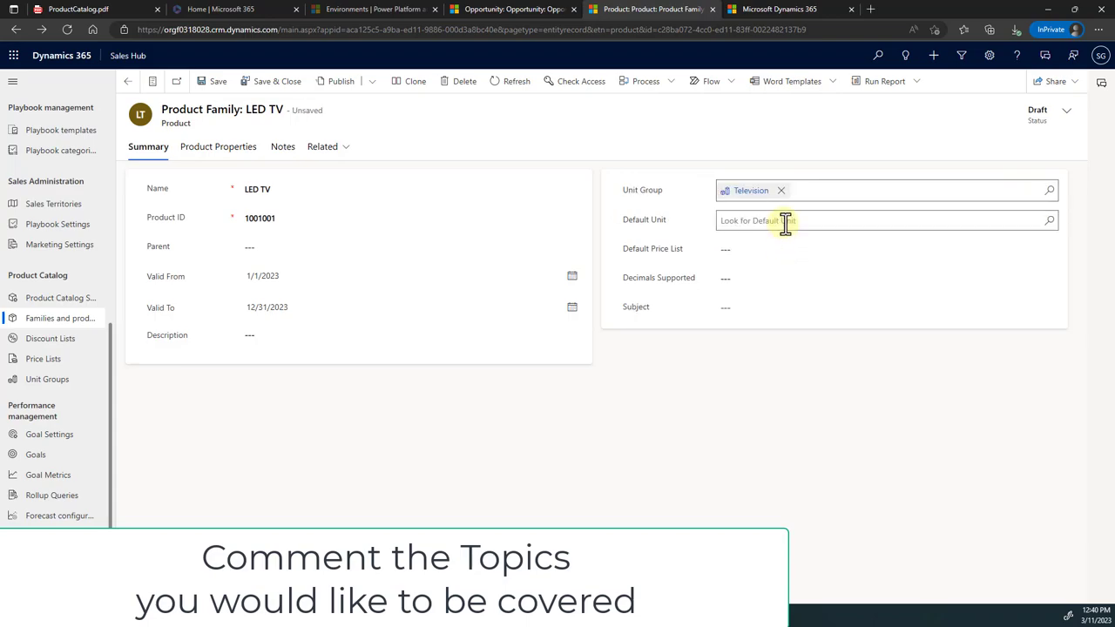
click(1050, 220)
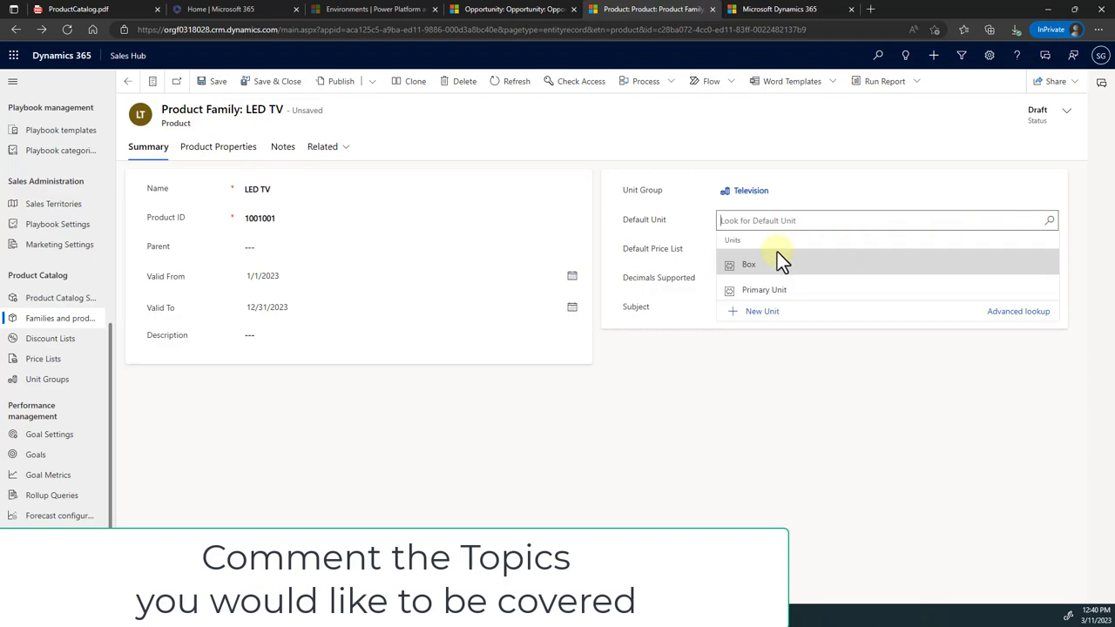
click(765, 293)
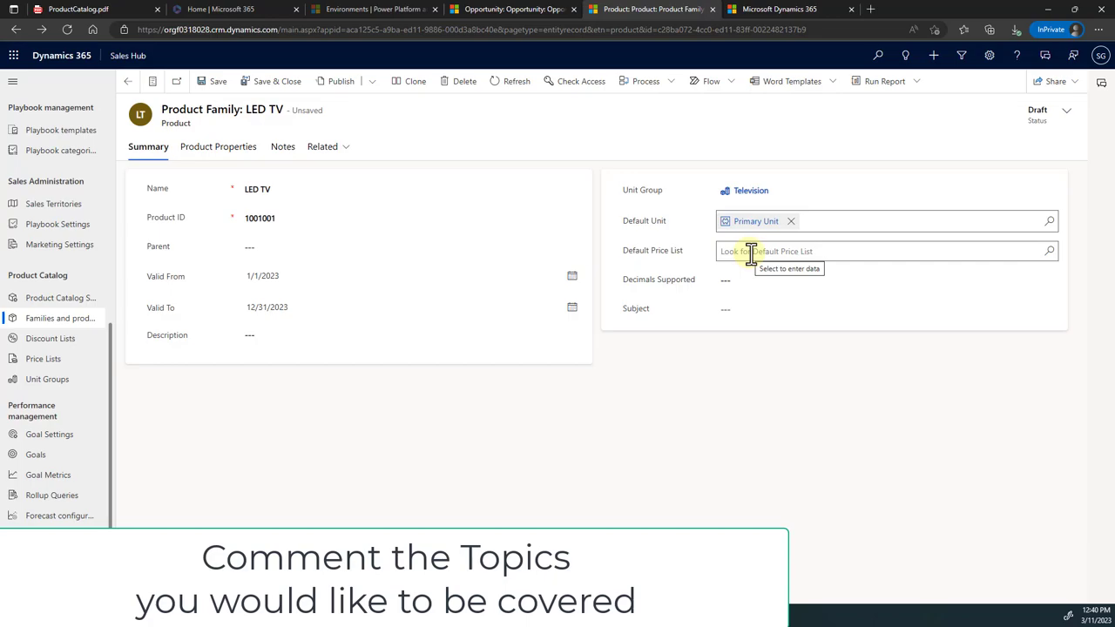
- Set the LED TV family's supported decimals to 2 and save the family
click(755, 280)
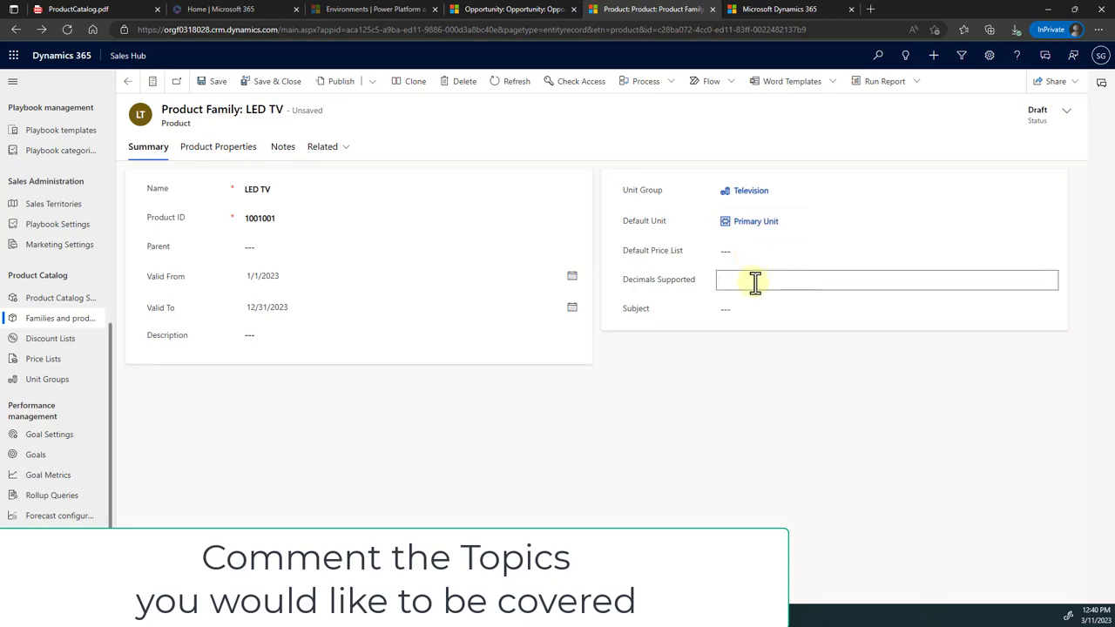
text(2)
click(769, 424)
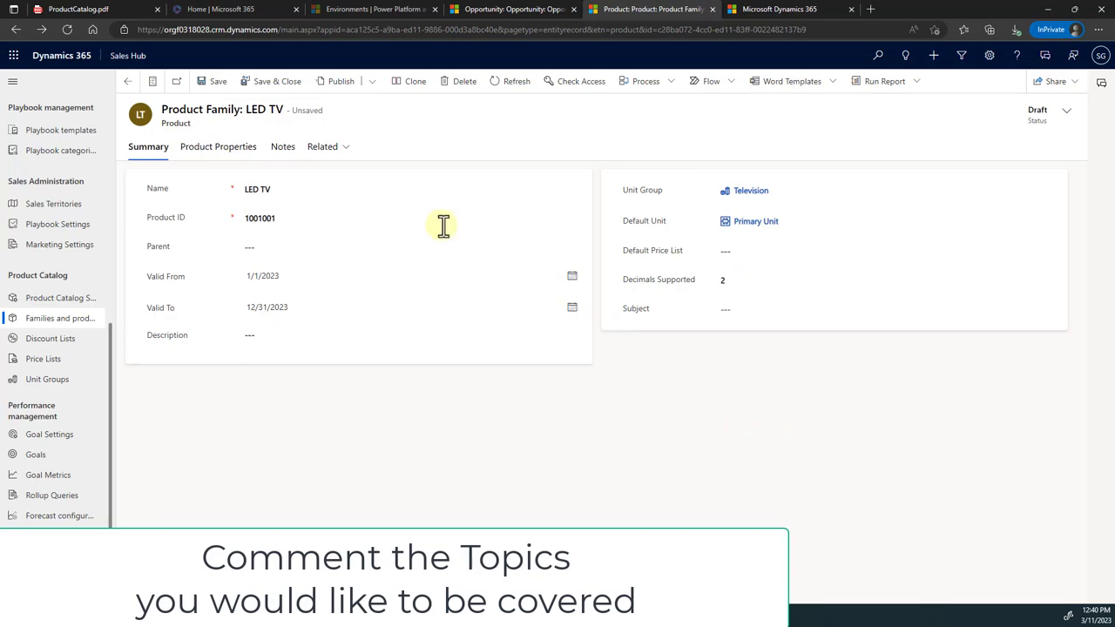
click(214, 87)
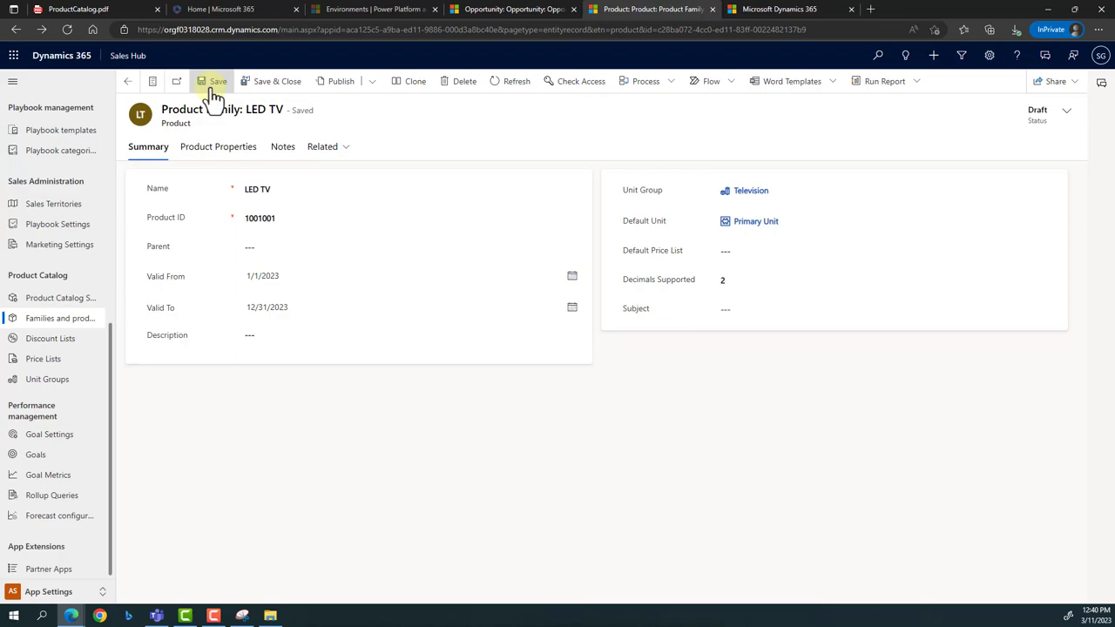
- Go back to the list of products, families and bundles and publish the LED TV family
click(128, 82)
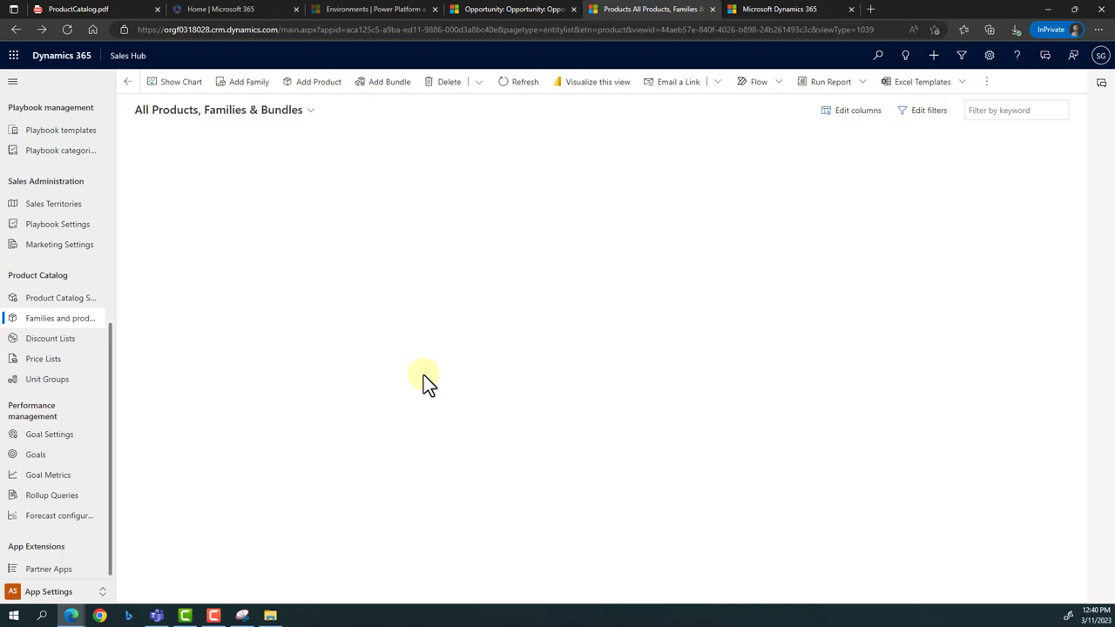
key(F10)
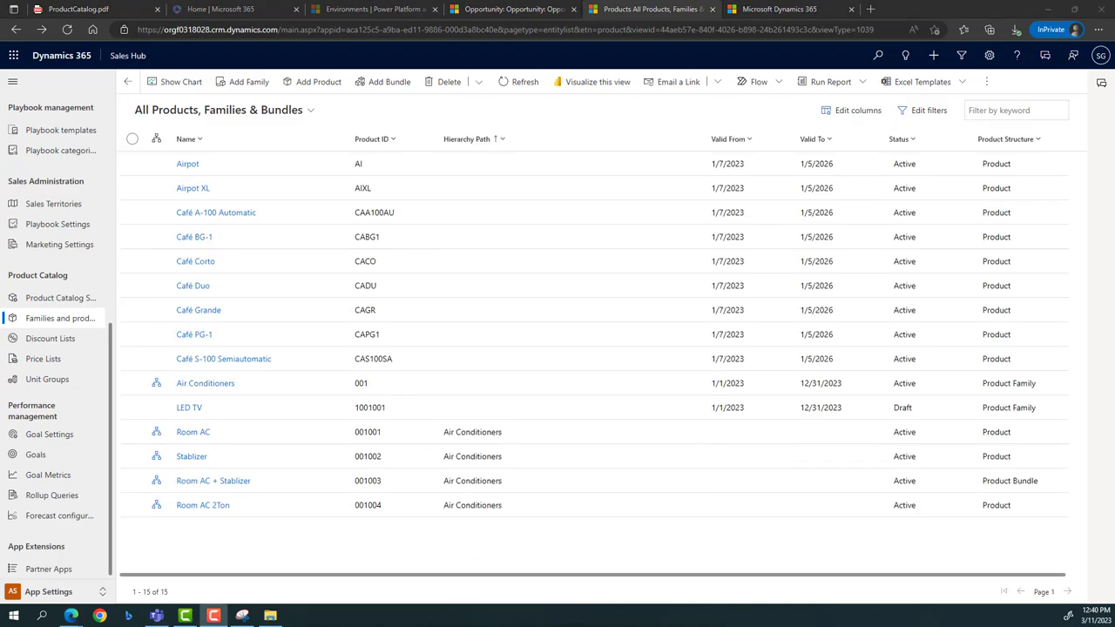
click(131, 408)
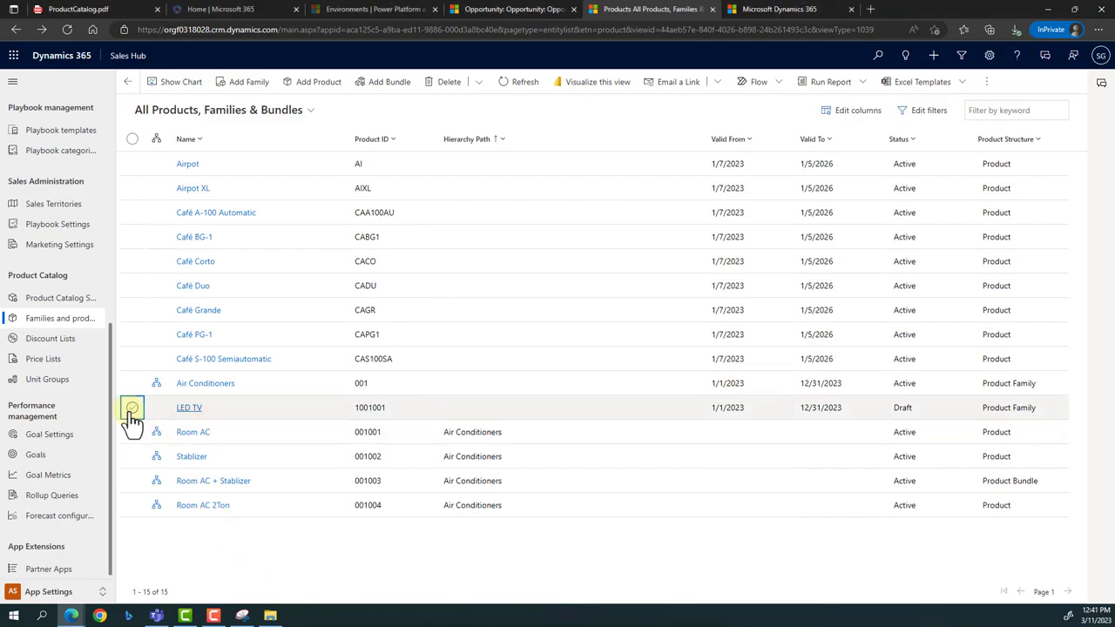
click(132, 409)
click(132, 409)
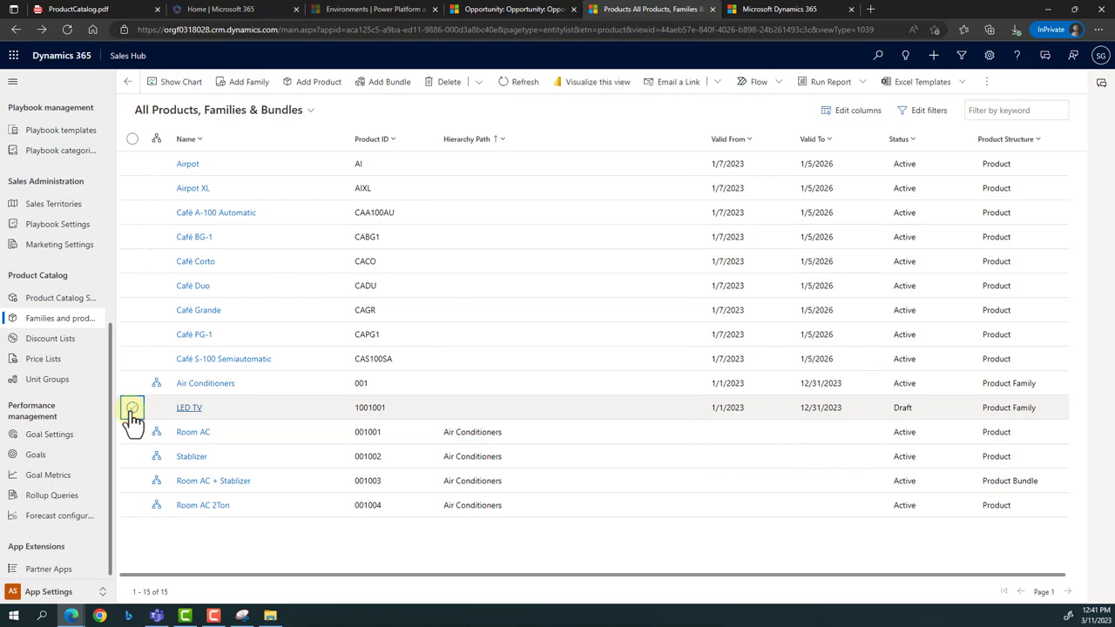
click(132, 407)
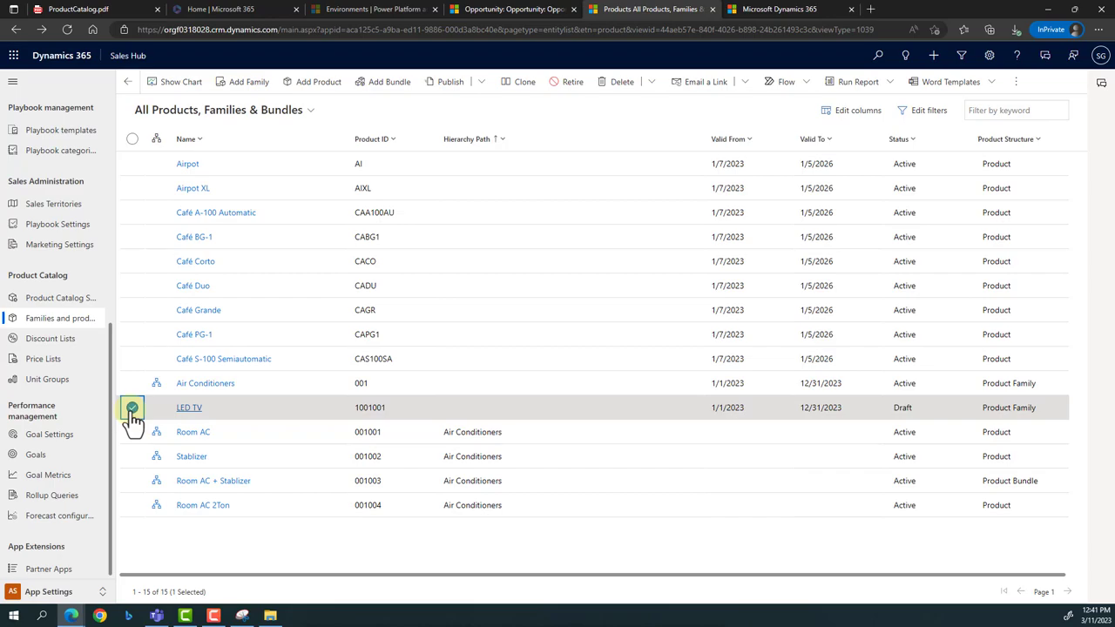
click(451, 83)
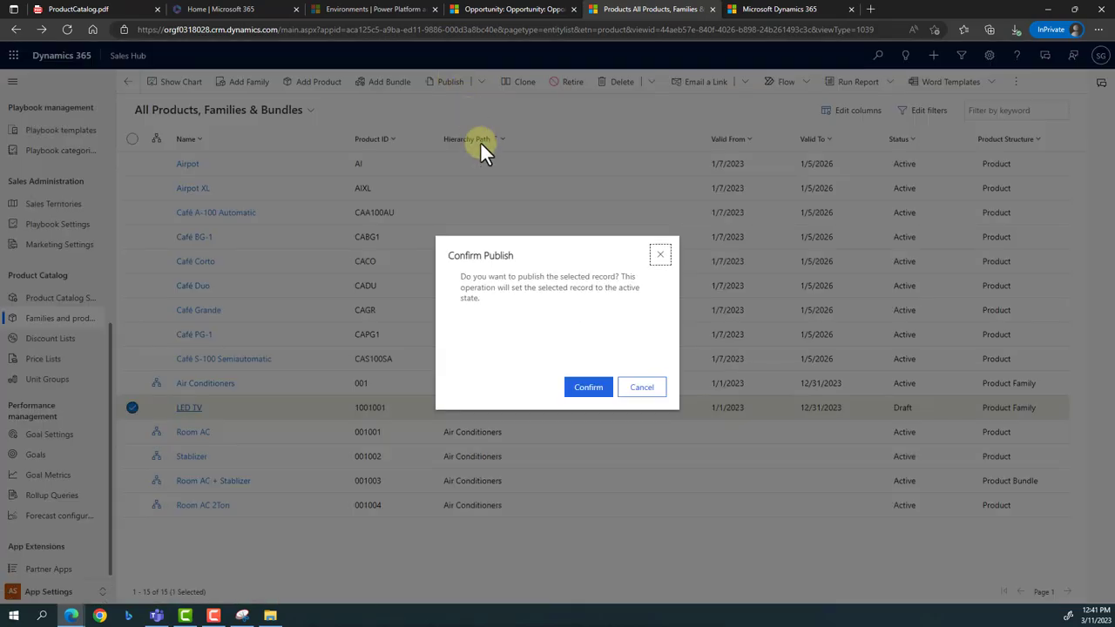
click(589, 389)
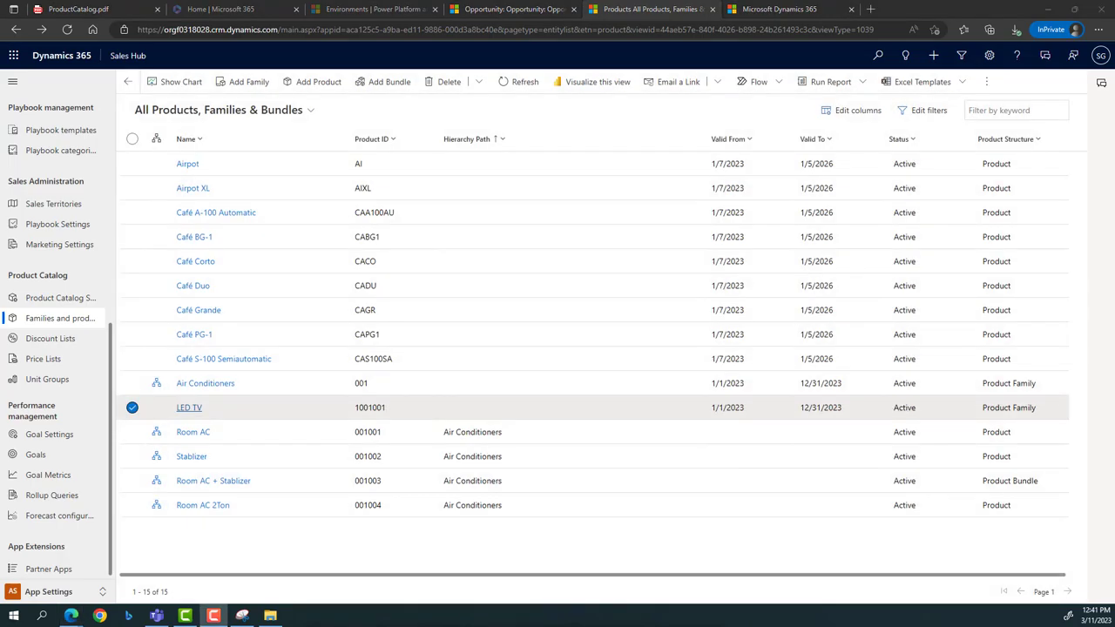
- Start a new product named 32 Inch Led TV
click(322, 90)
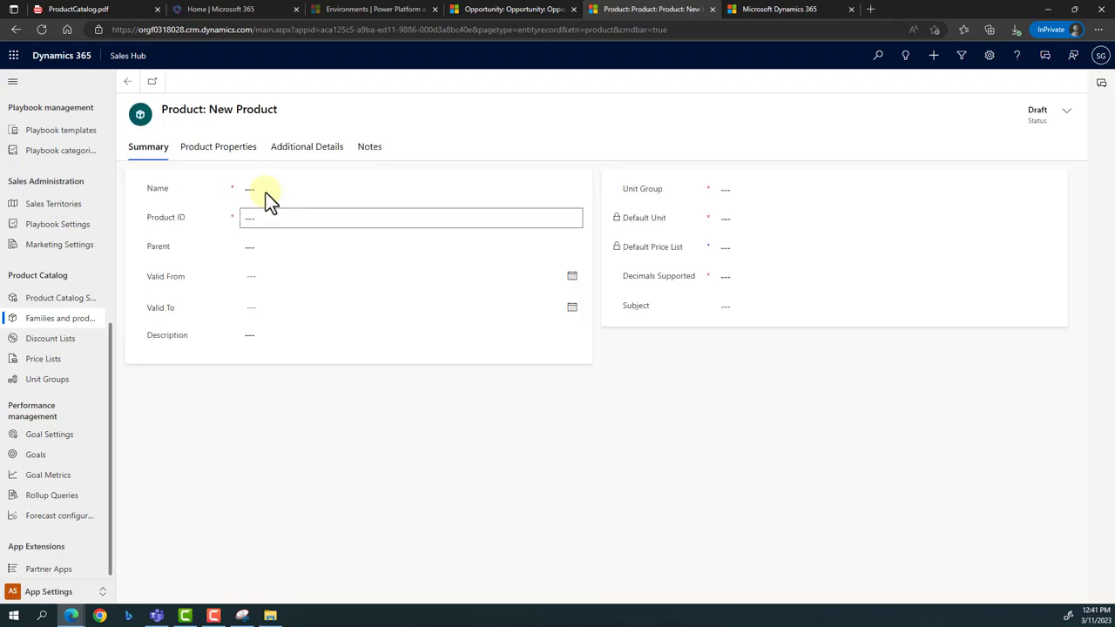
click(266, 190)
click(267, 192)
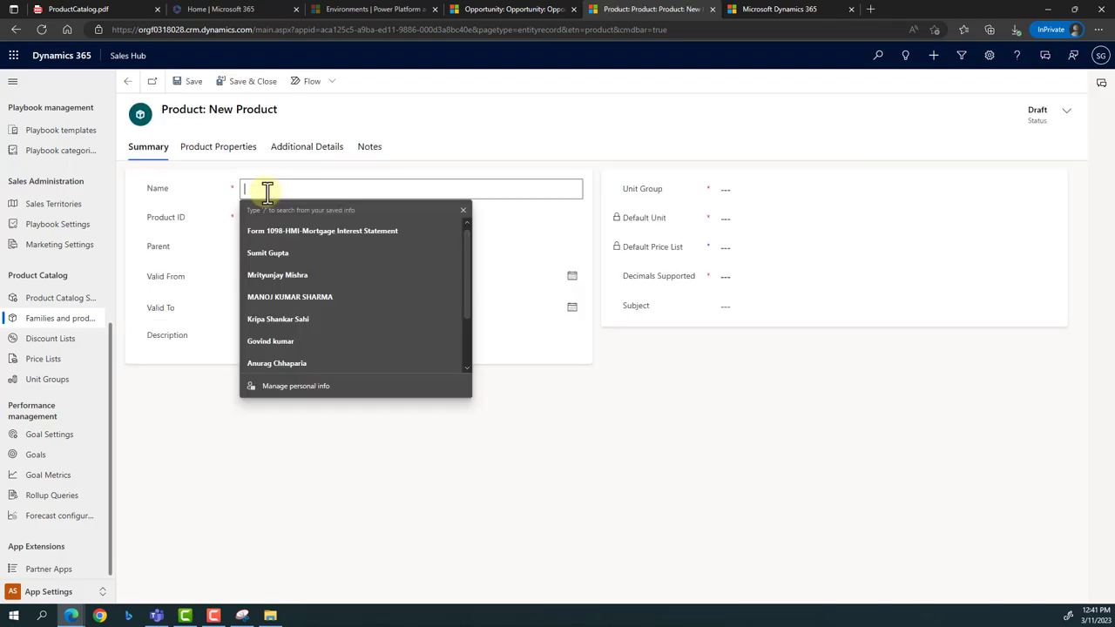
key(Escape)
click(266, 191)
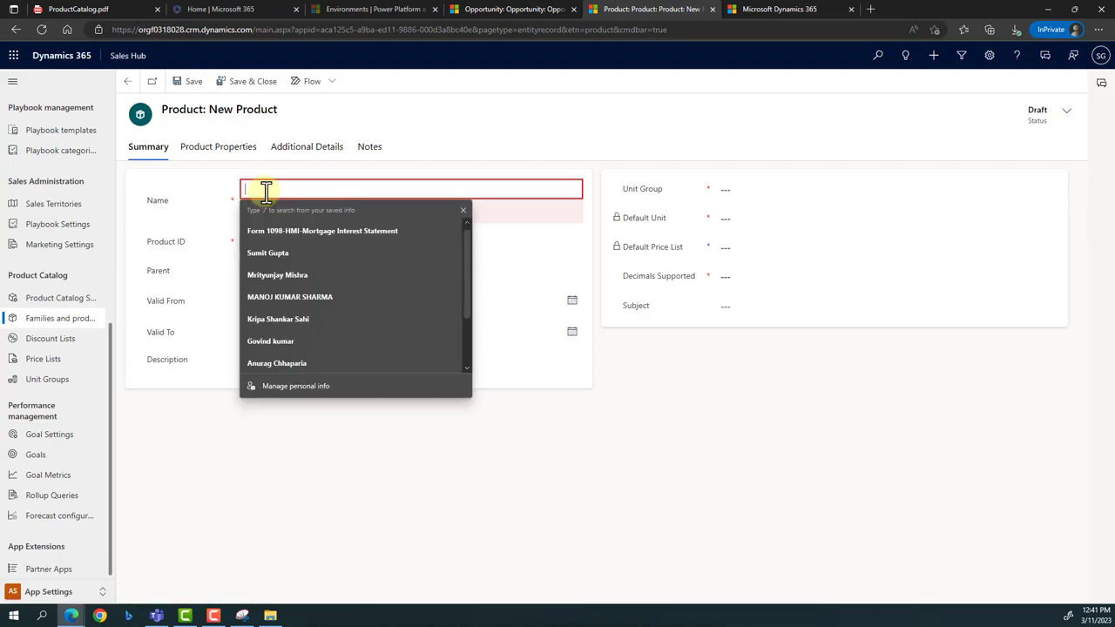
text(32)
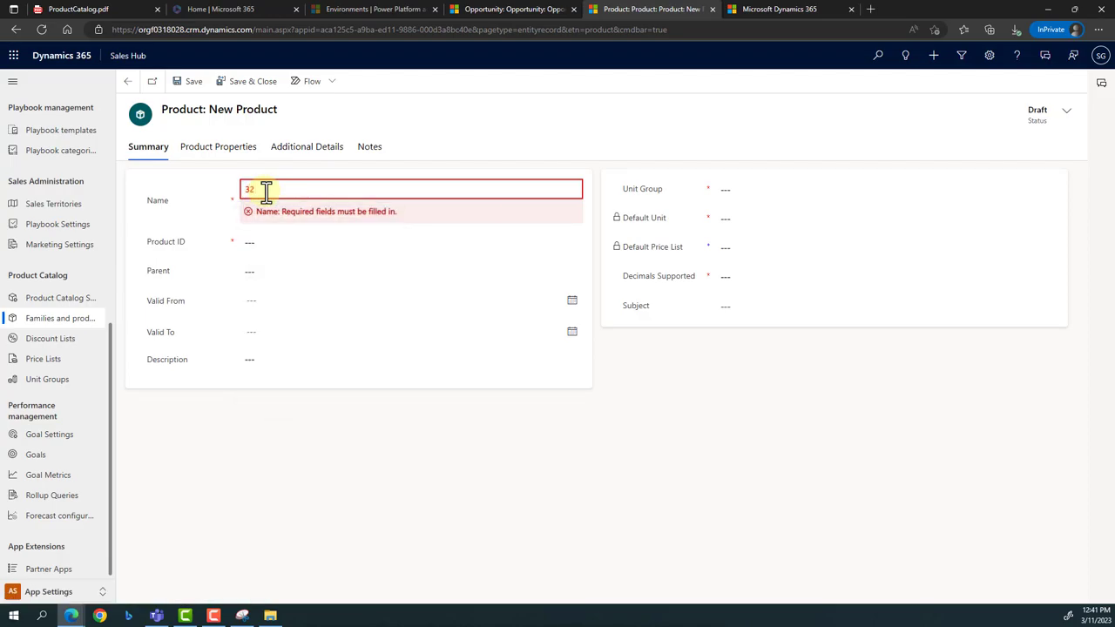
text( Inch Led TV)
- Give the new product the product ID 10021102 and make LED TV its parent
click(283, 237)
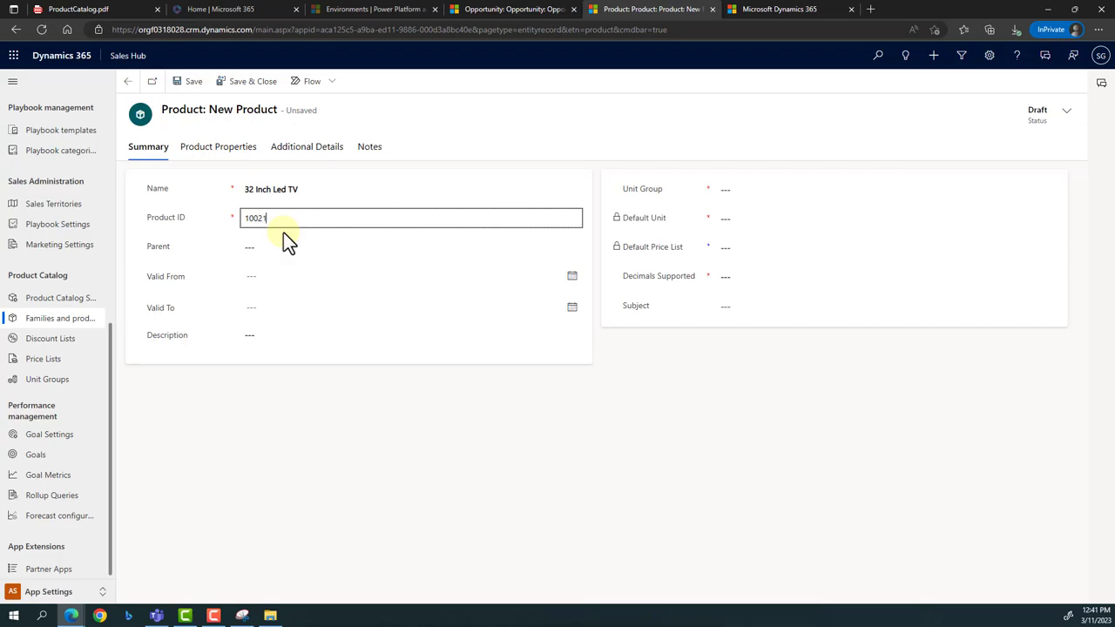
text(10021102)
key(Tab)
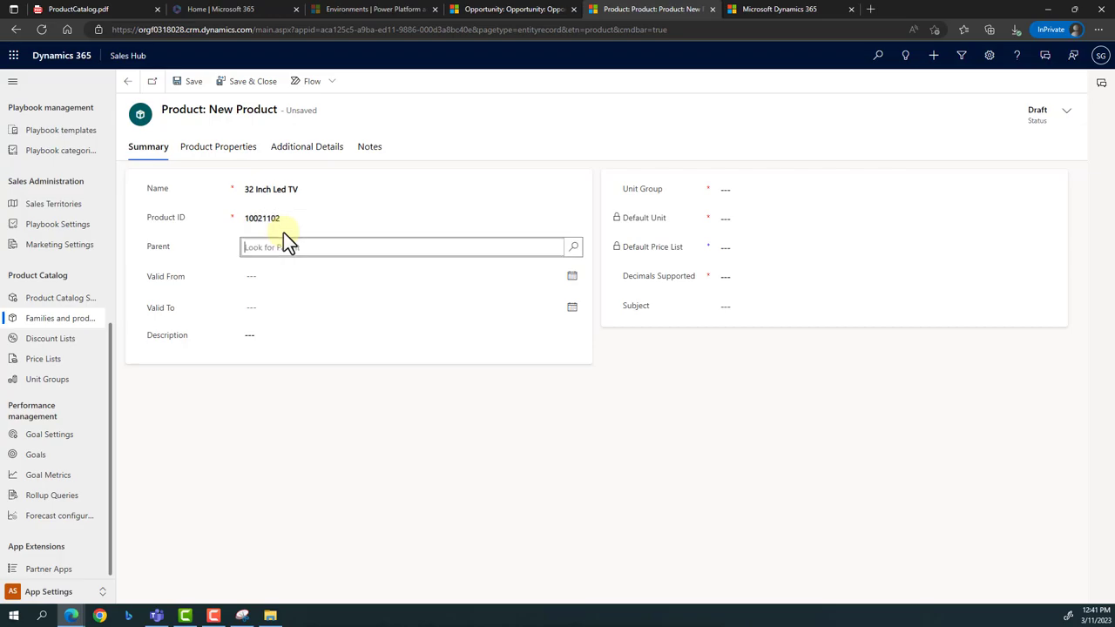
click(283, 233)
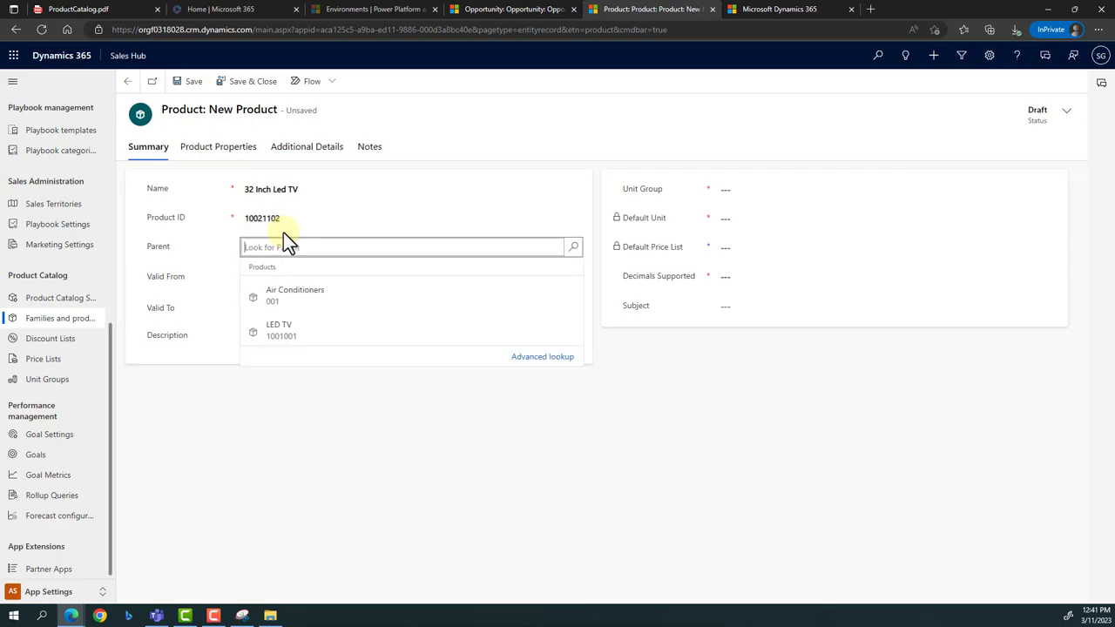
click(292, 331)
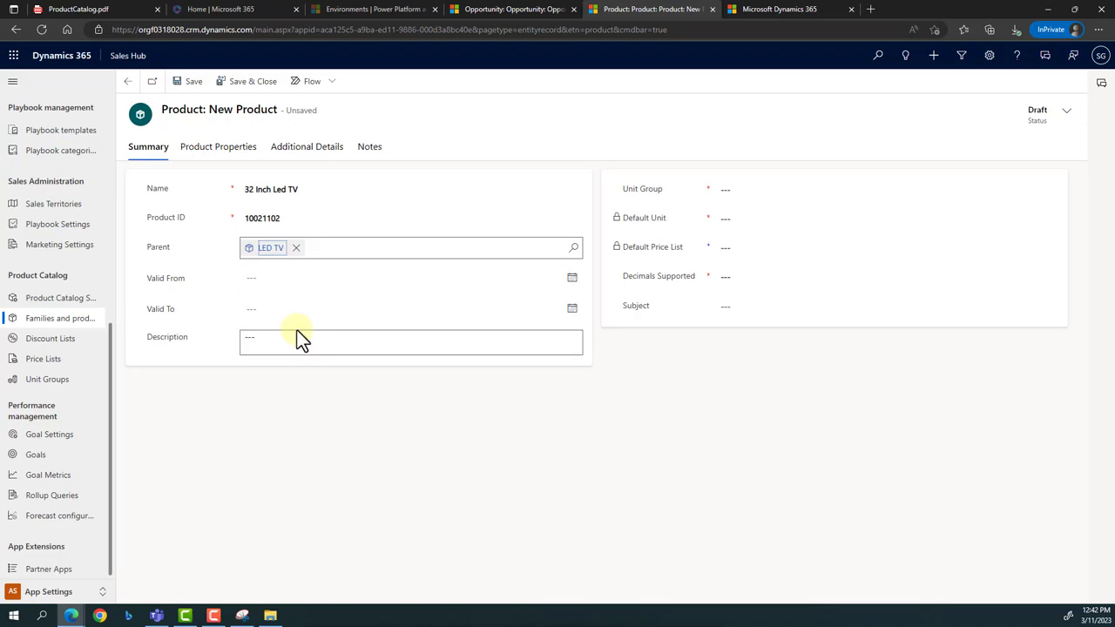
- Set the new product's unit group to Television and its default unit to Primary Unit
click(798, 193)
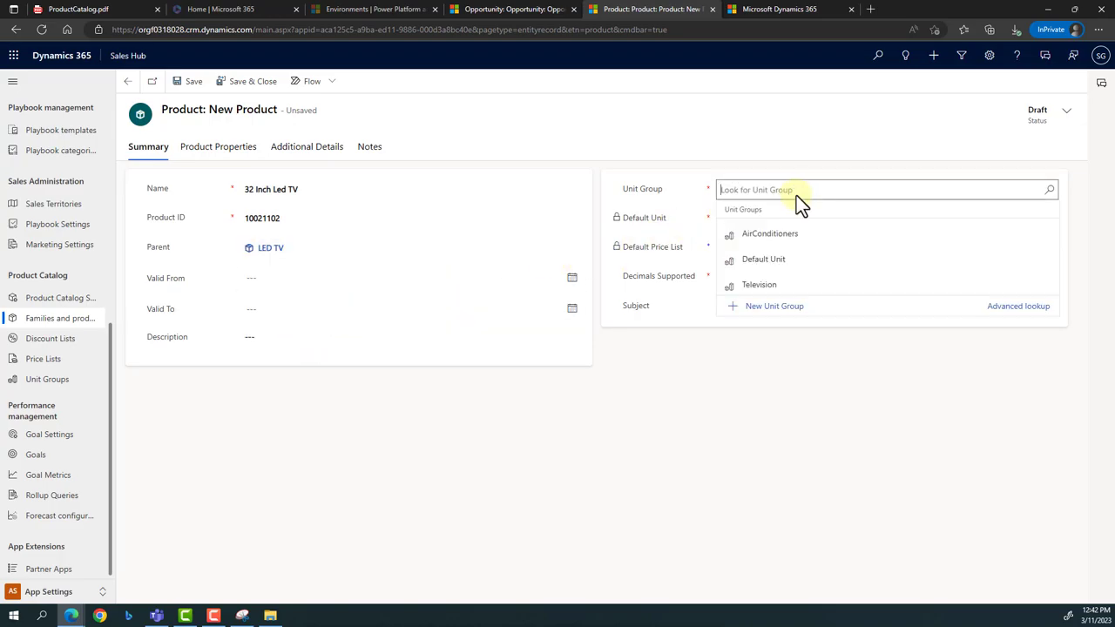
click(796, 287)
click(803, 220)
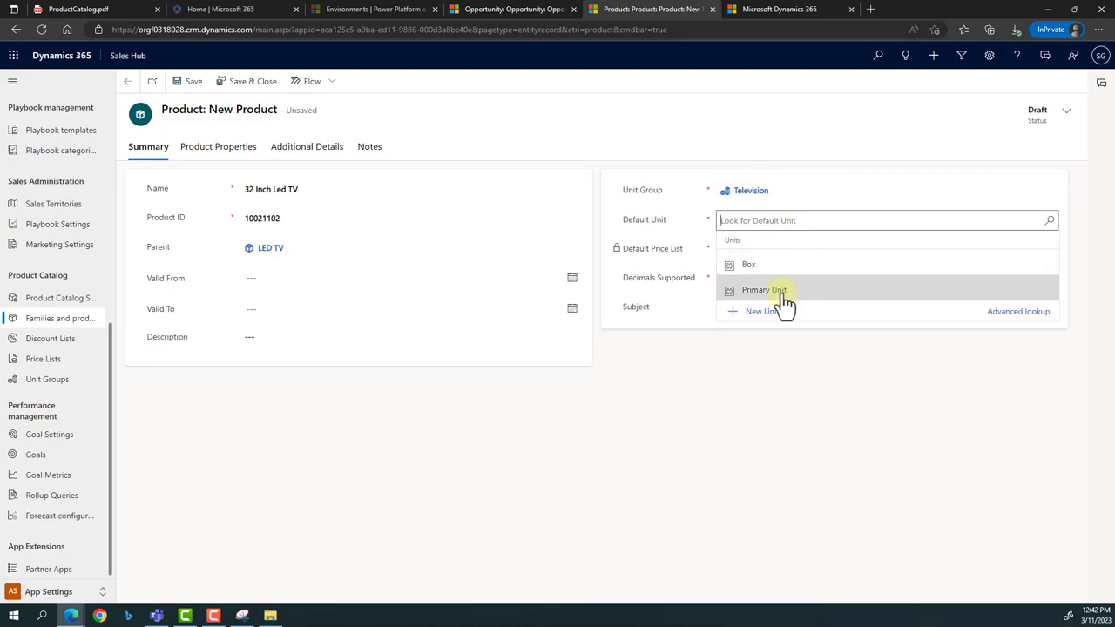
click(778, 296)
- Set the product's supported decimals to 2 and save it with its product properties in view
click(755, 280)
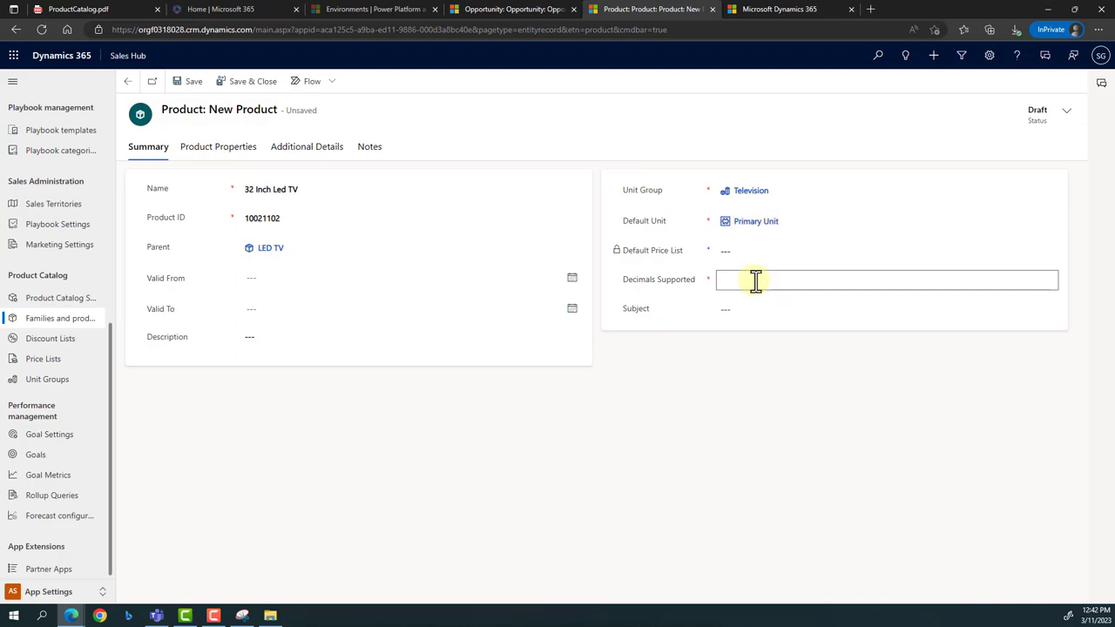
text(2)
key(Tab)
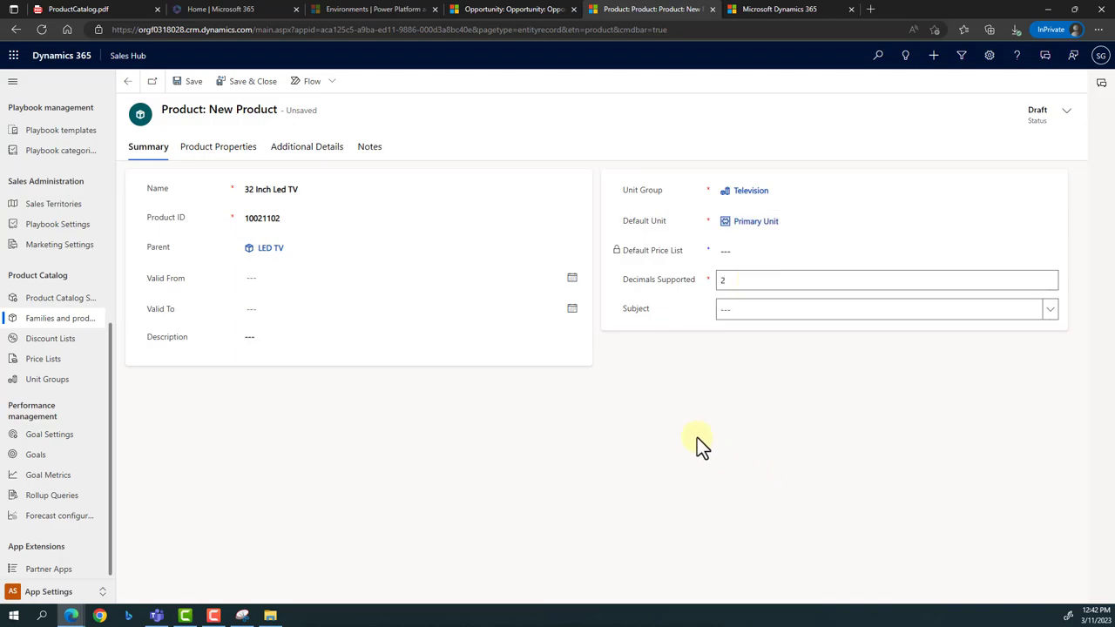
click(221, 155)
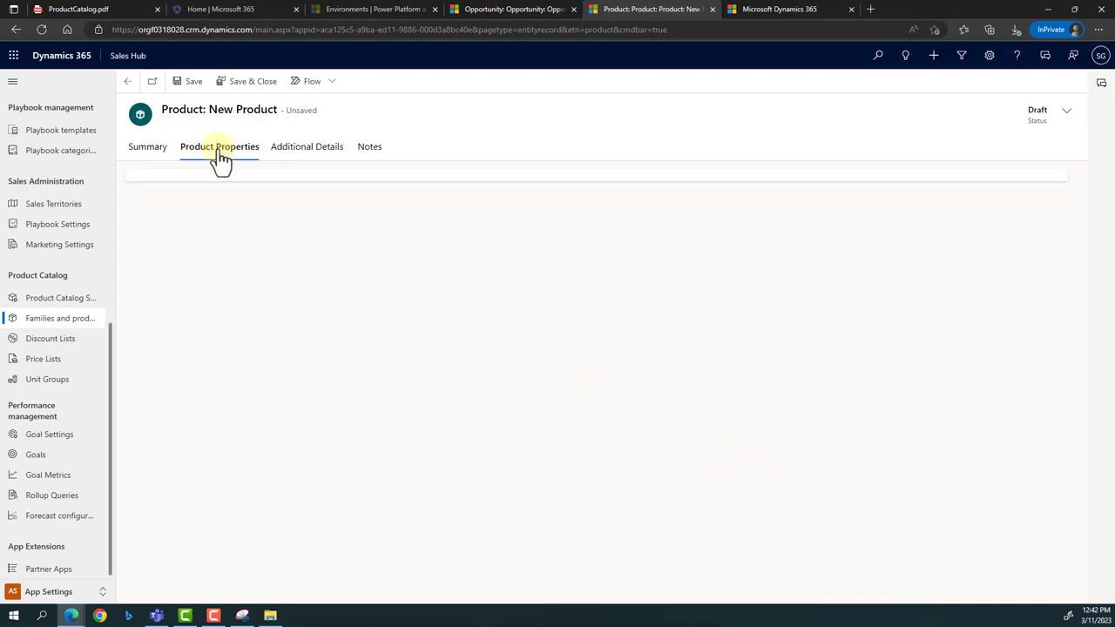
click(194, 82)
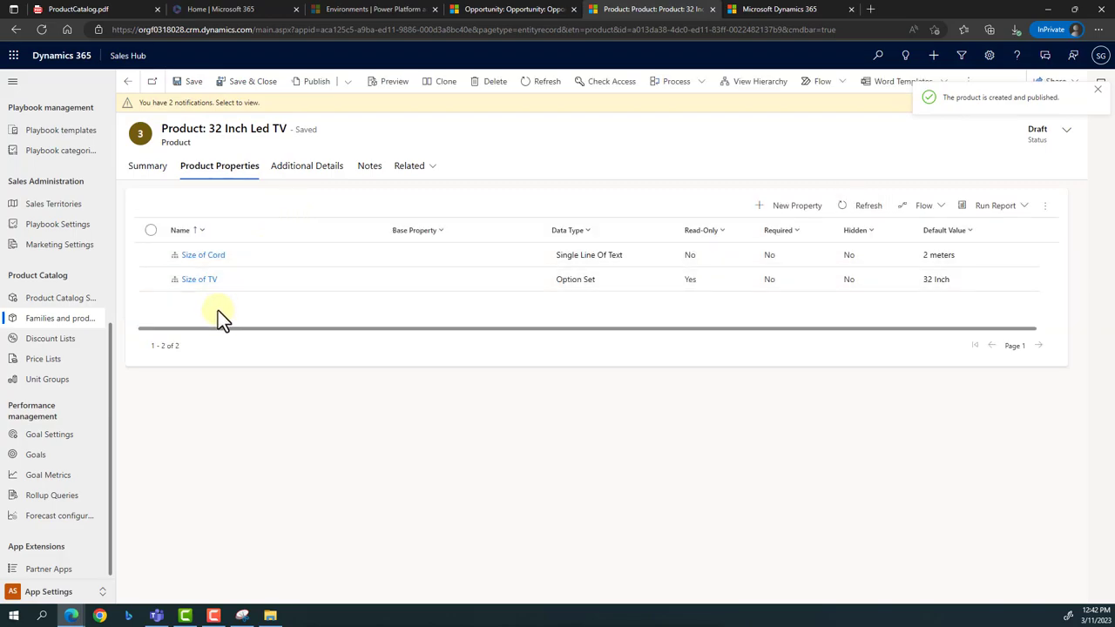
- Examine the 32 Inch Led TV product's additional details, including price list items, and return to the list of all products
click(309, 173)
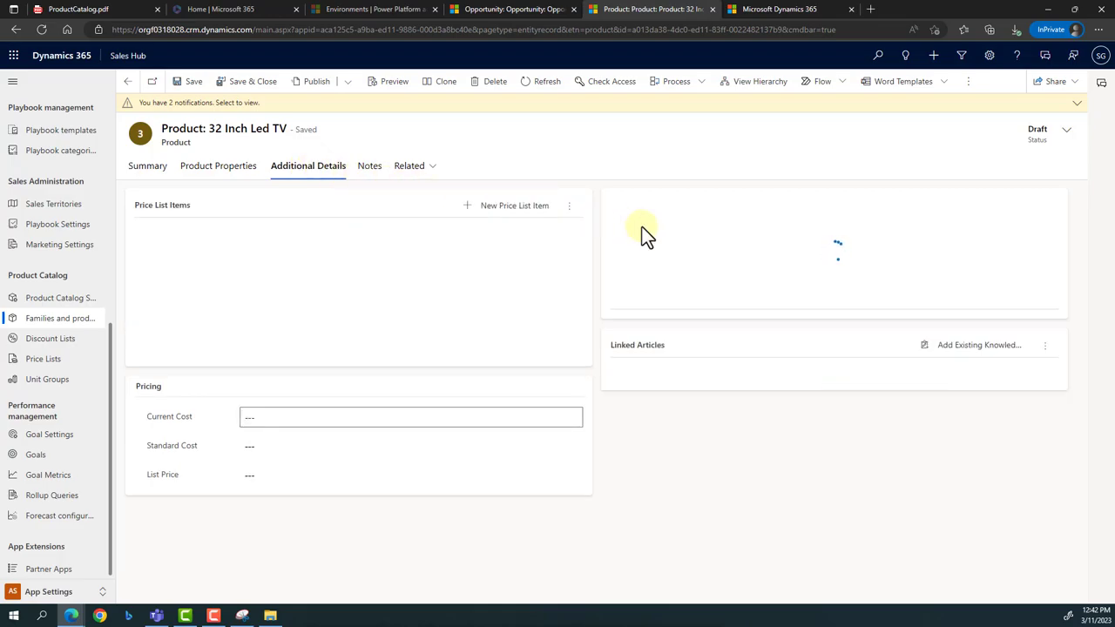
click(213, 616)
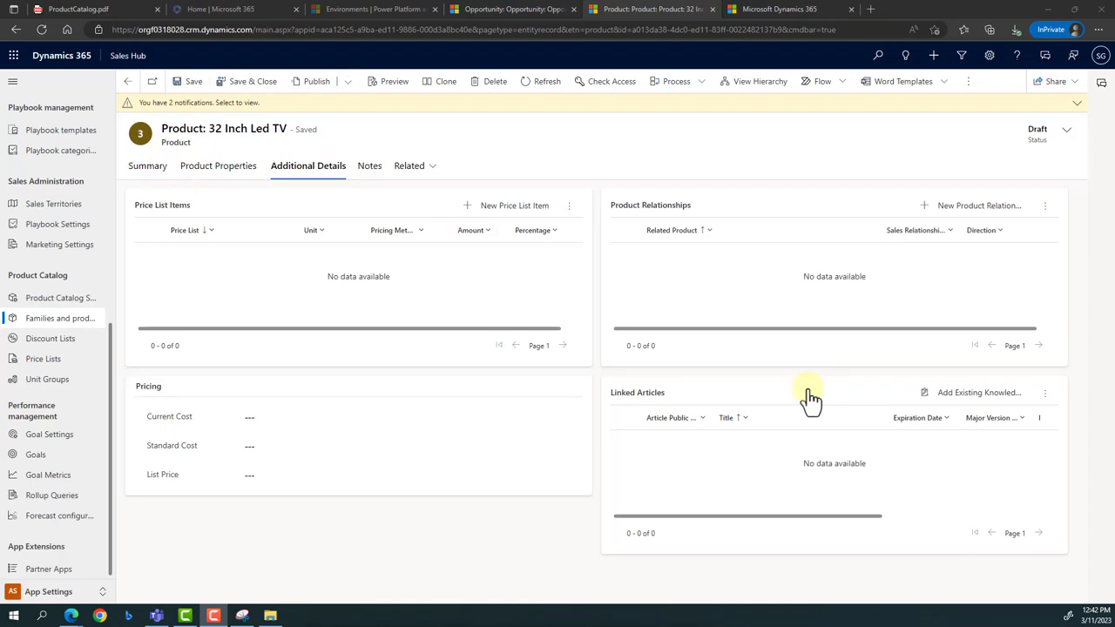
click(61, 319)
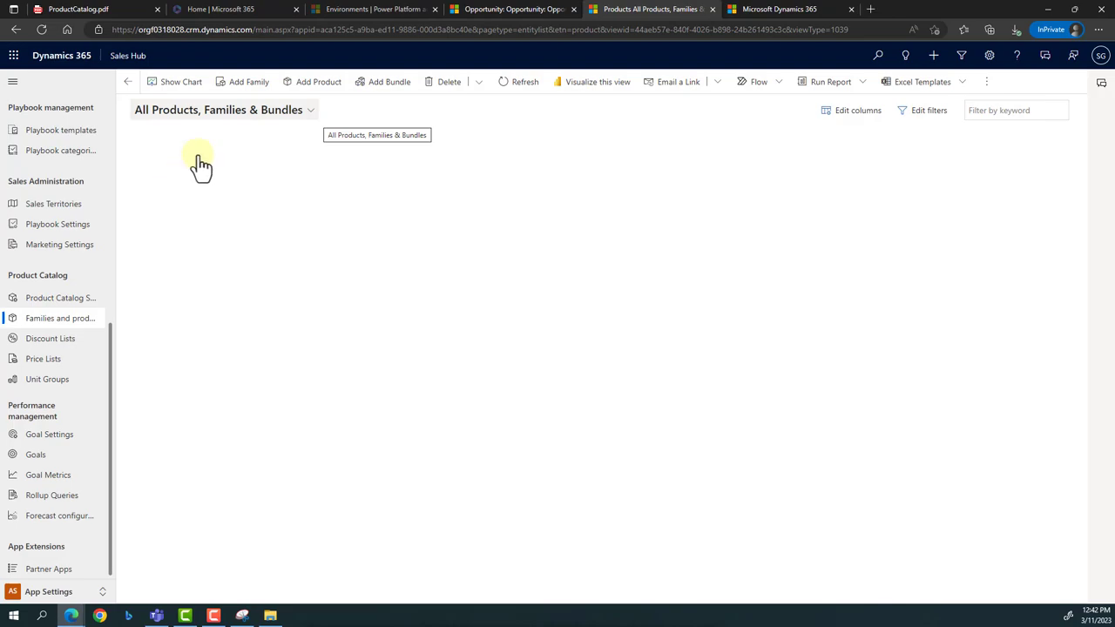
click(264, 92)
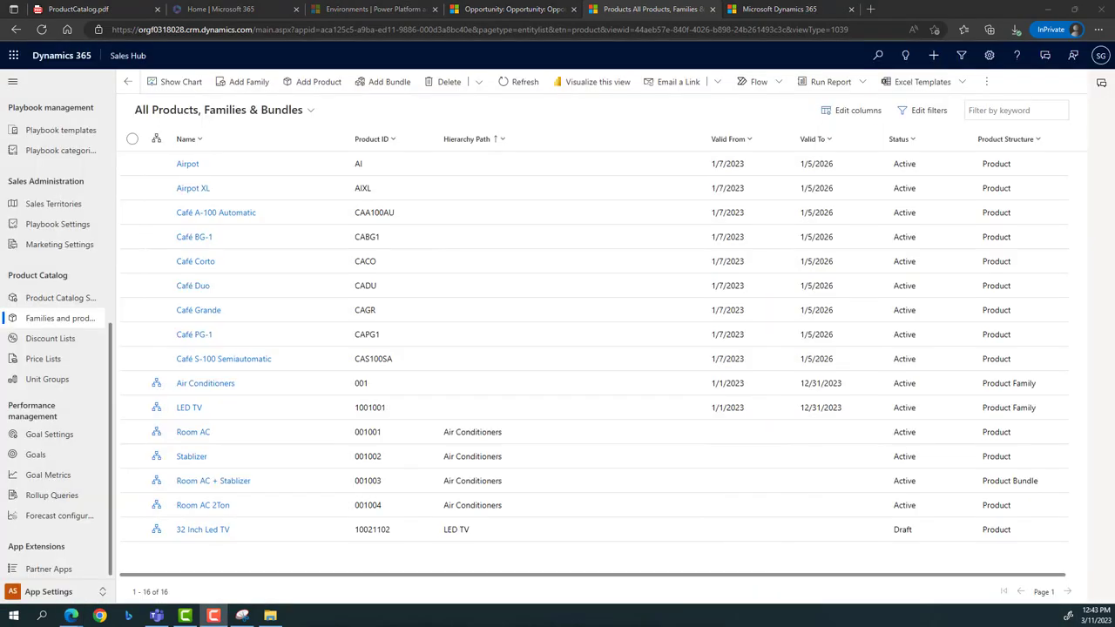
- Add a product named 32 Inch Second TV with product ID 10010004 and LED TV as its parent
click(316, 87)
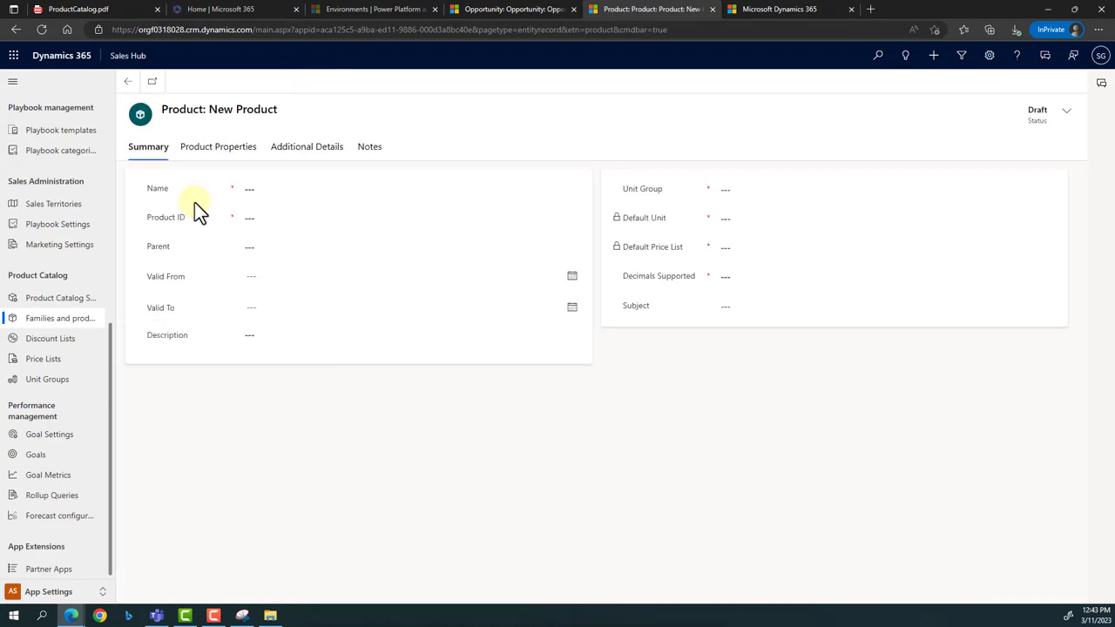
click(273, 190)
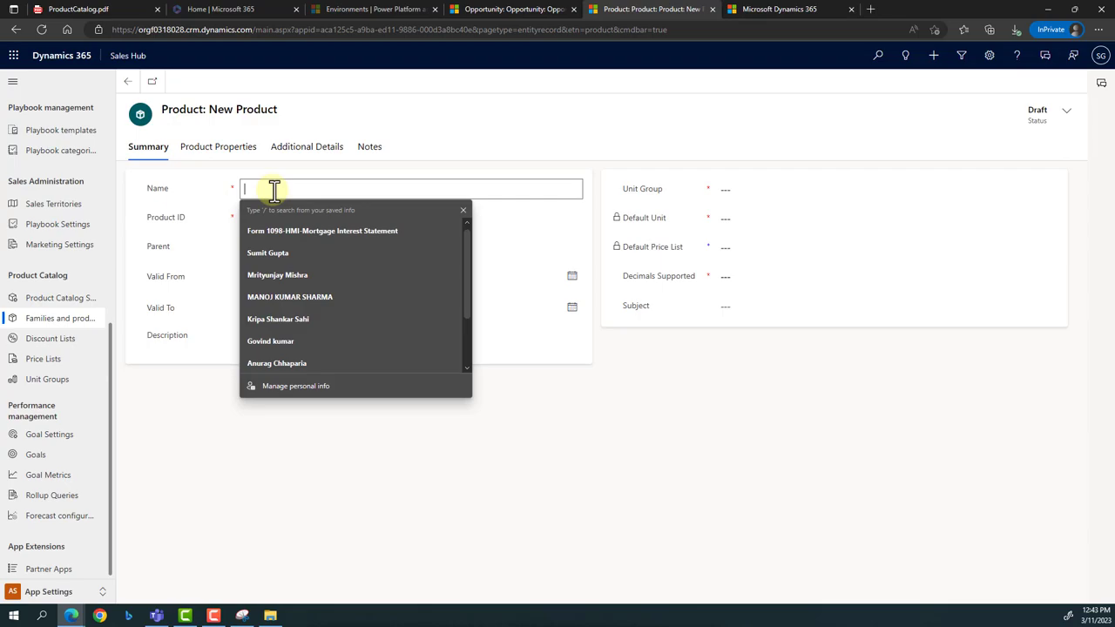
text(32 Inch)
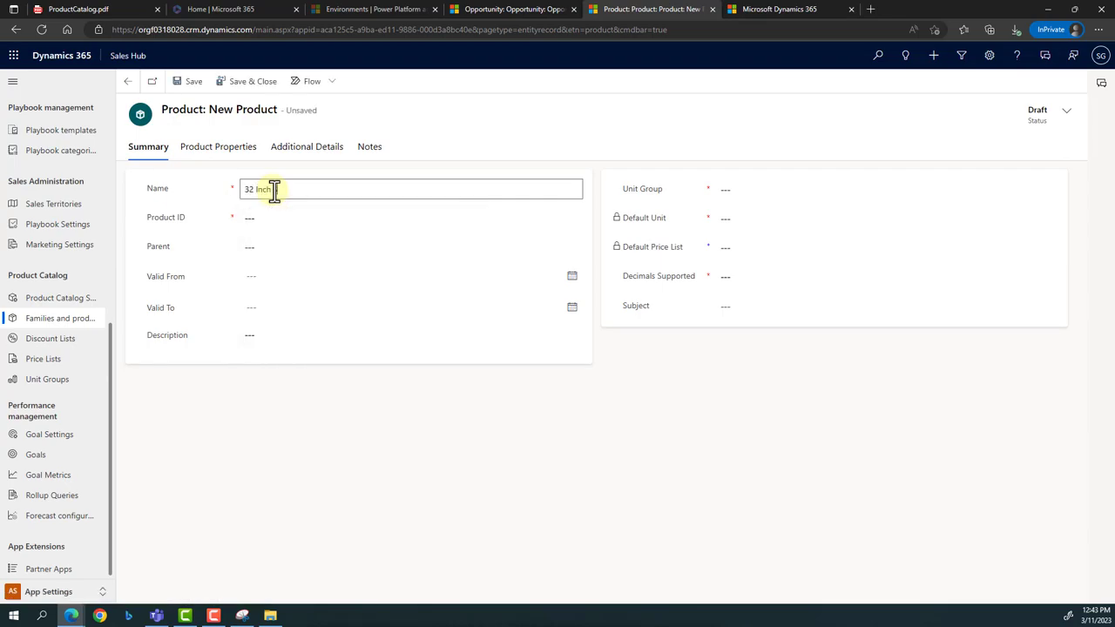
text( Second TV)
click(288, 225)
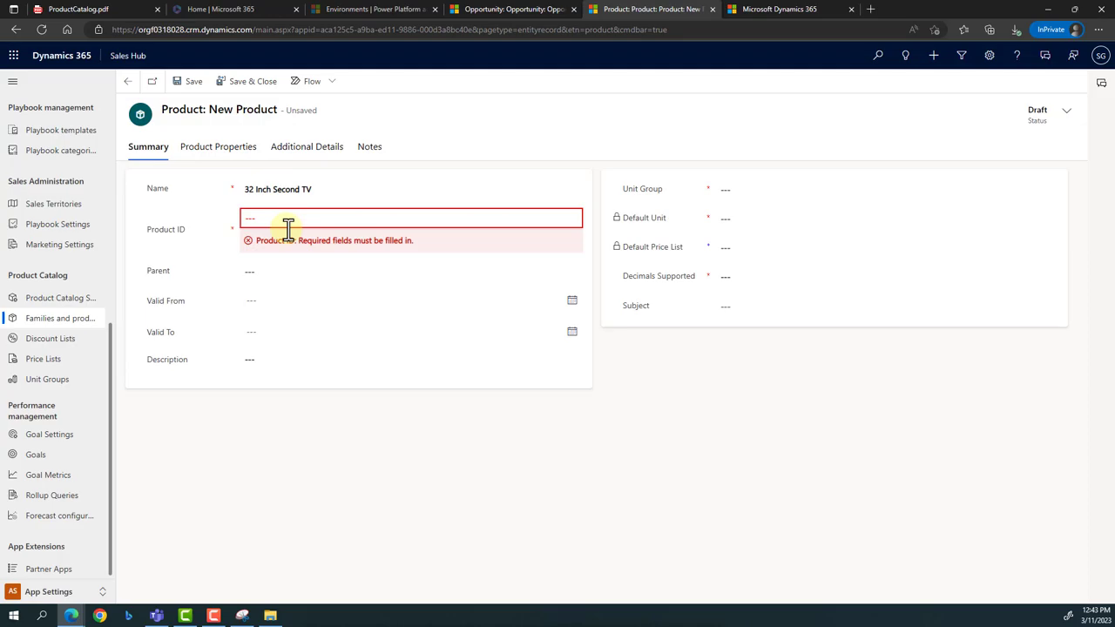
click(337, 221)
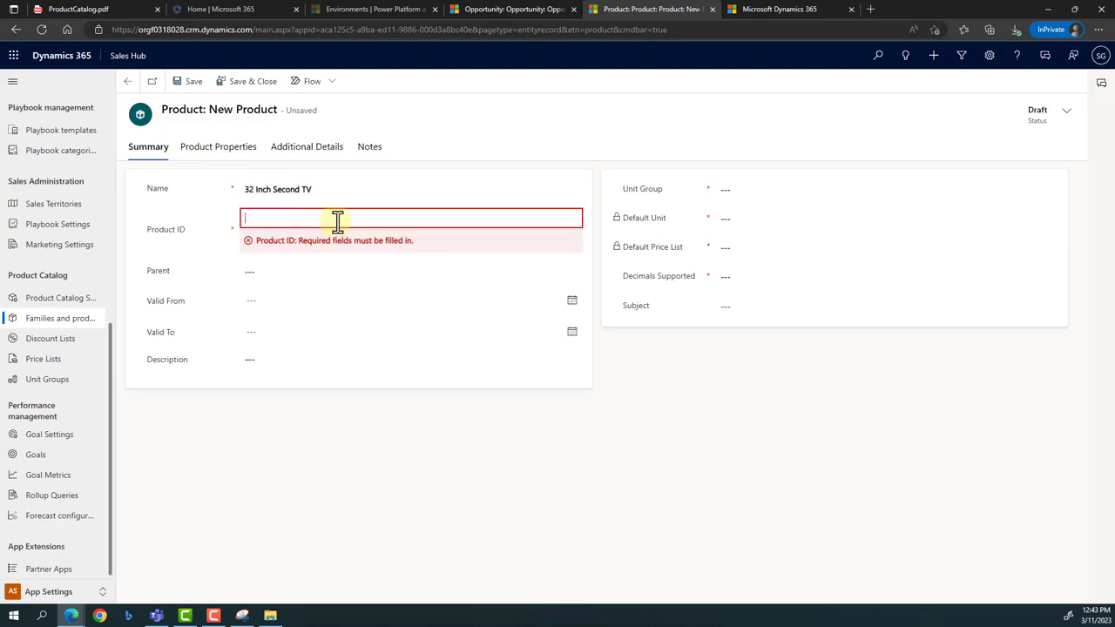
text(10010004)
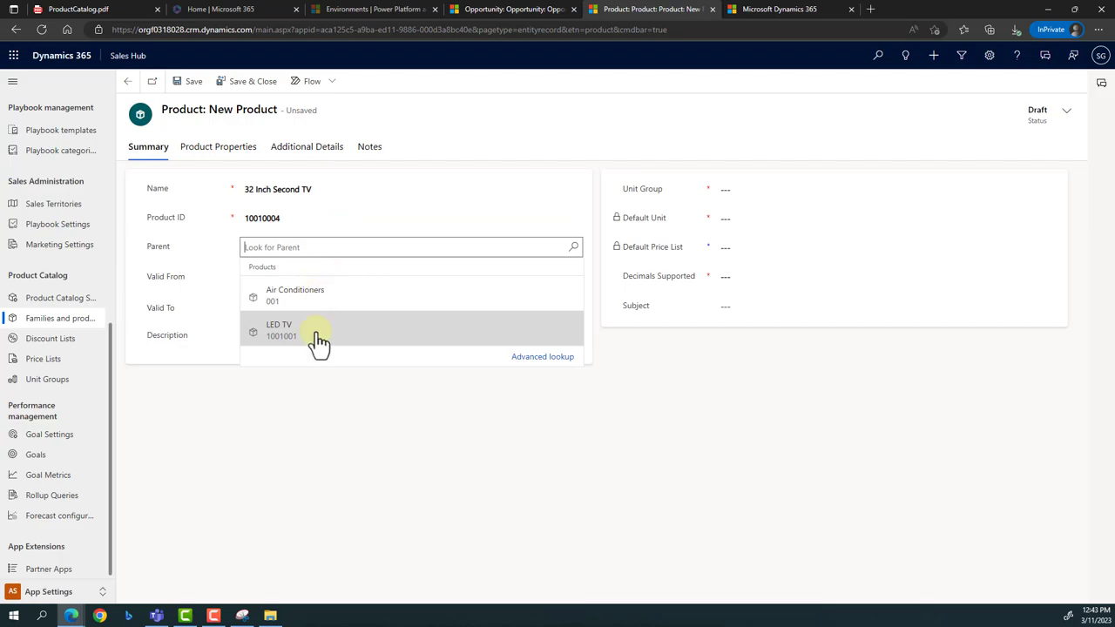
click(318, 331)
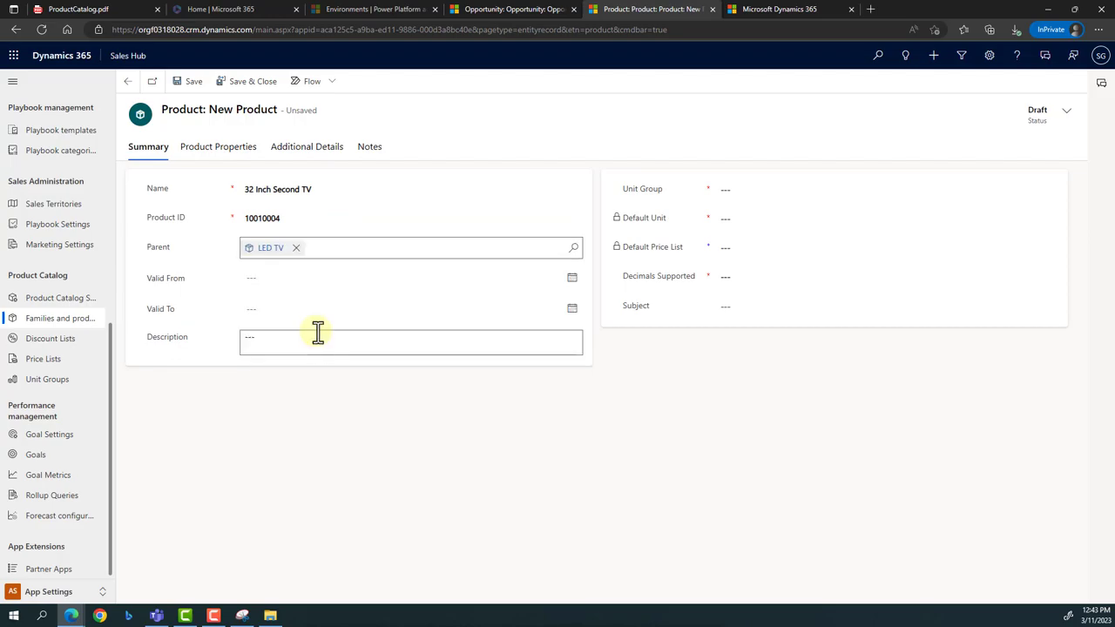
- Set the 32 Inch Second TV product's unit group to Television and its default unit to Primary Unit
click(798, 189)
text(U)
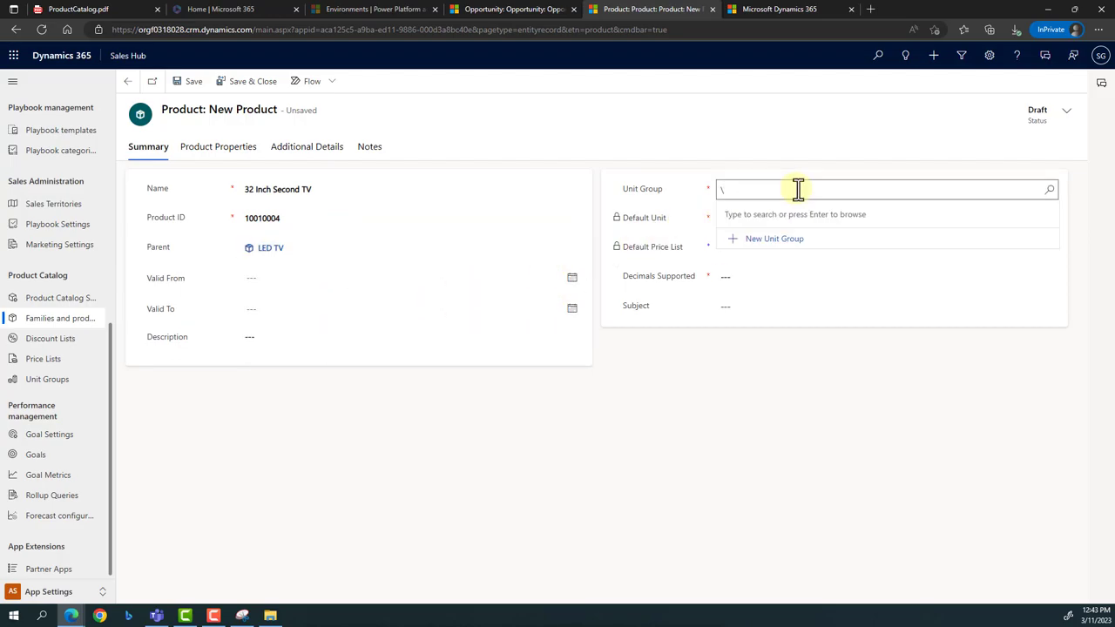
key(BackSpace)
key(Return)
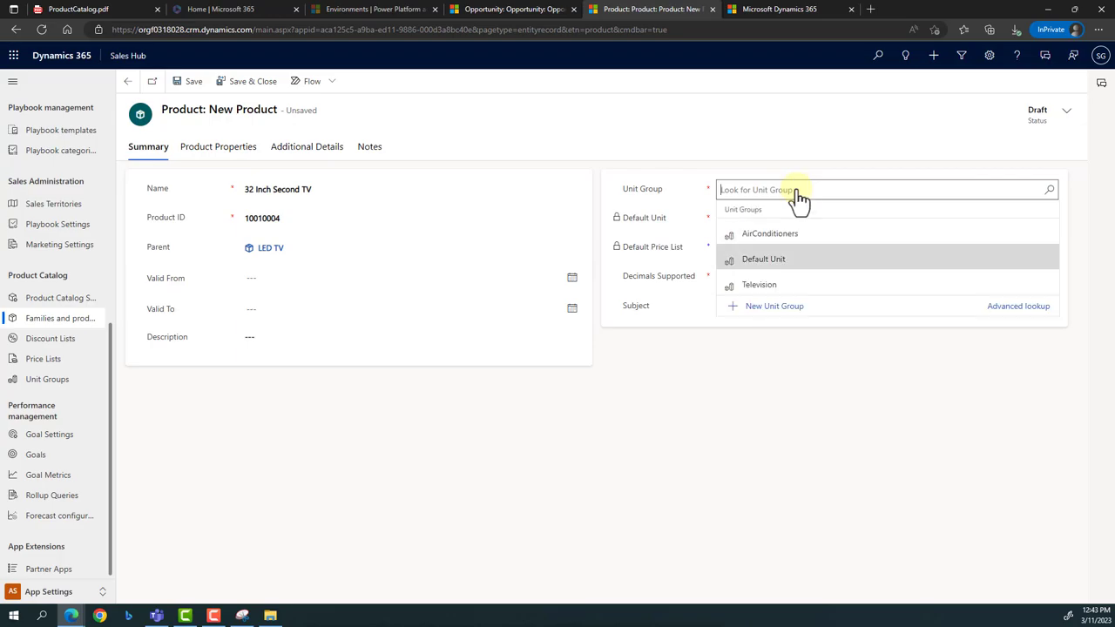
click(786, 288)
click(775, 223)
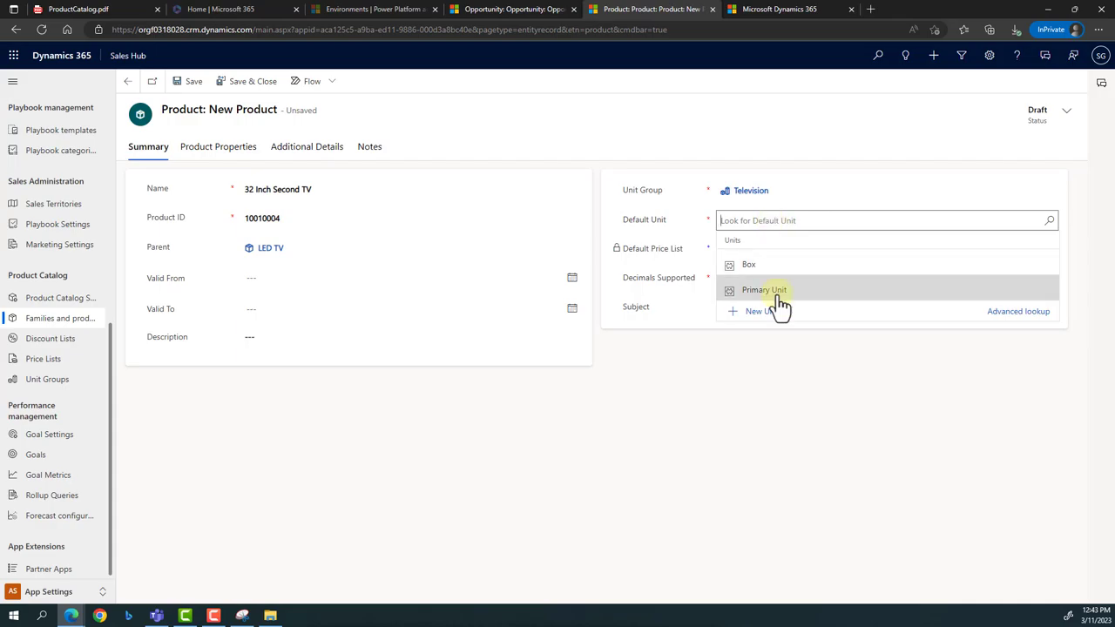
click(775, 291)
- Set the 32 Inch Second TV product's supported decimals to 2 and save the record
click(768, 281)
text(2)
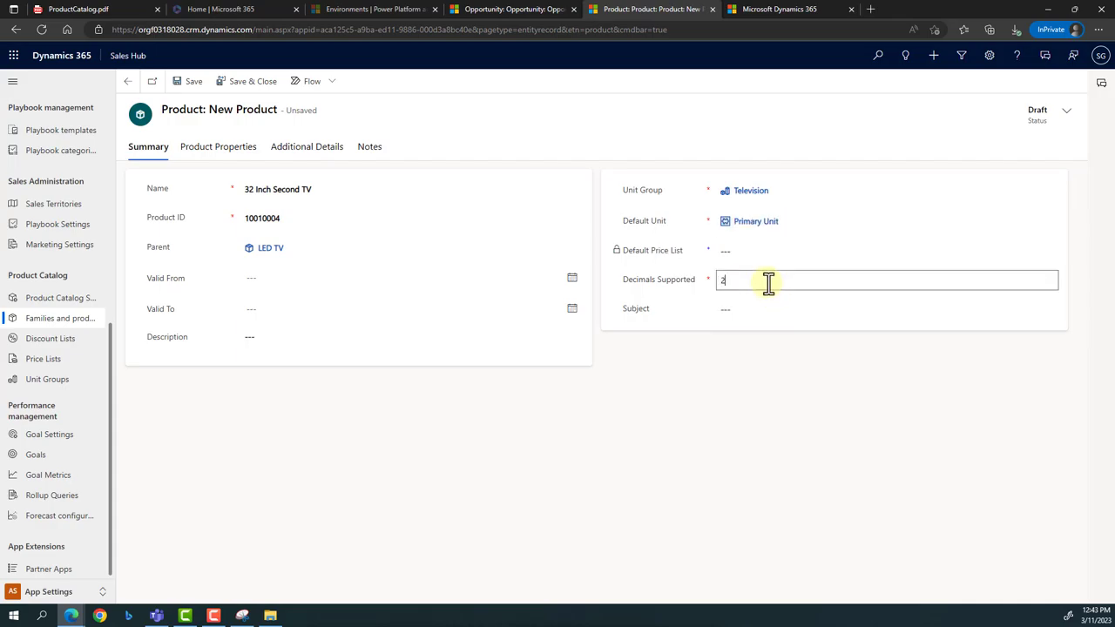
click(190, 87)
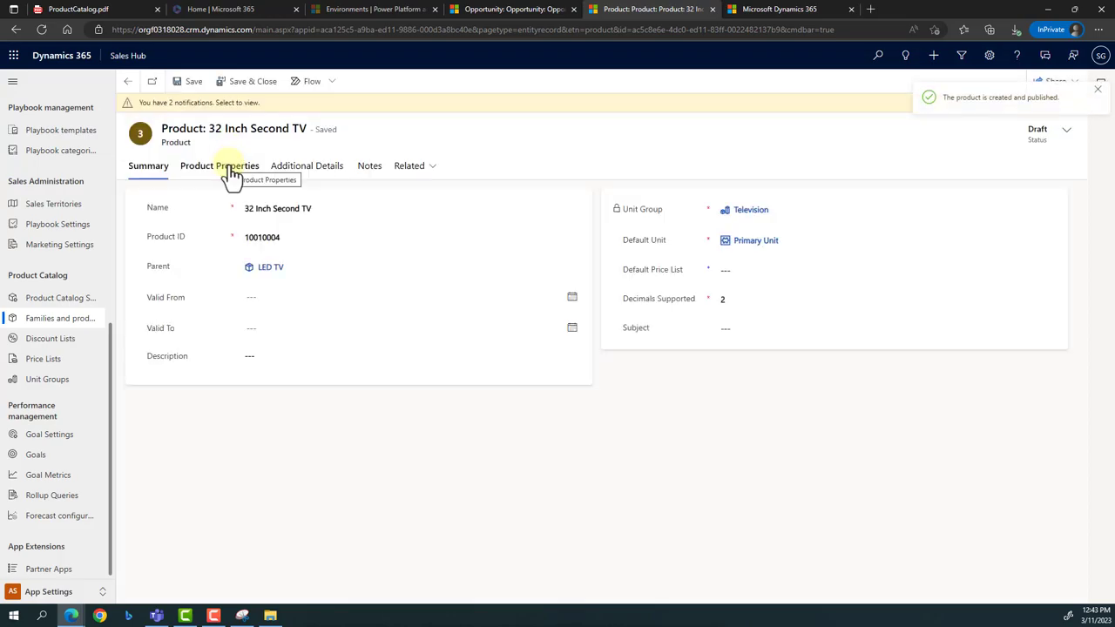
- Start a new product relationship in the product's additional details, with 32 Inch Led TV as the related product
click(323, 174)
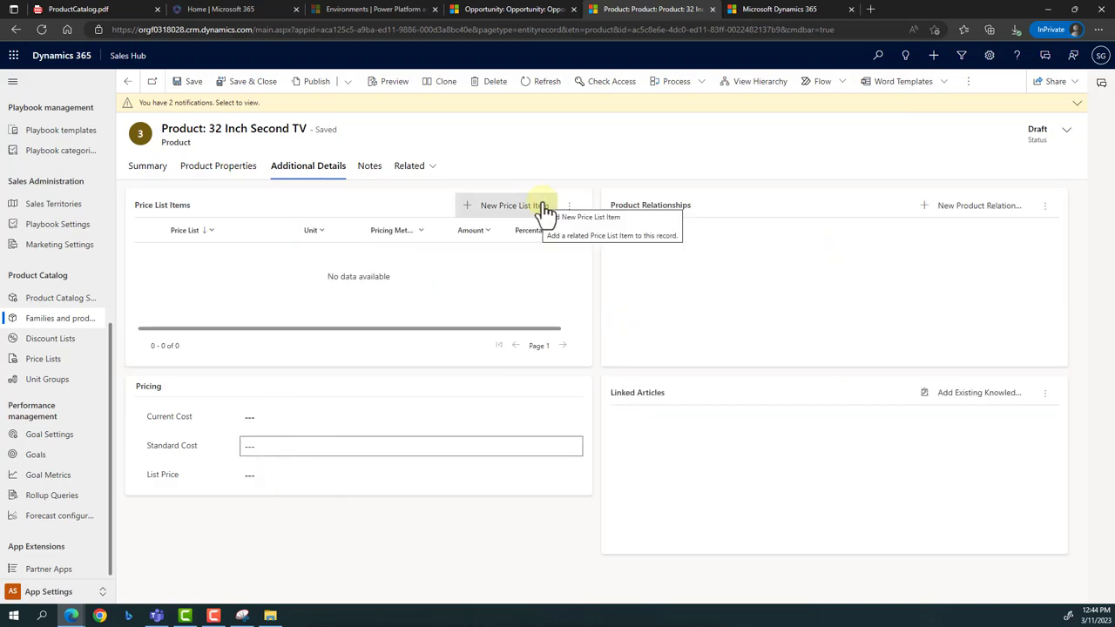
click(983, 219)
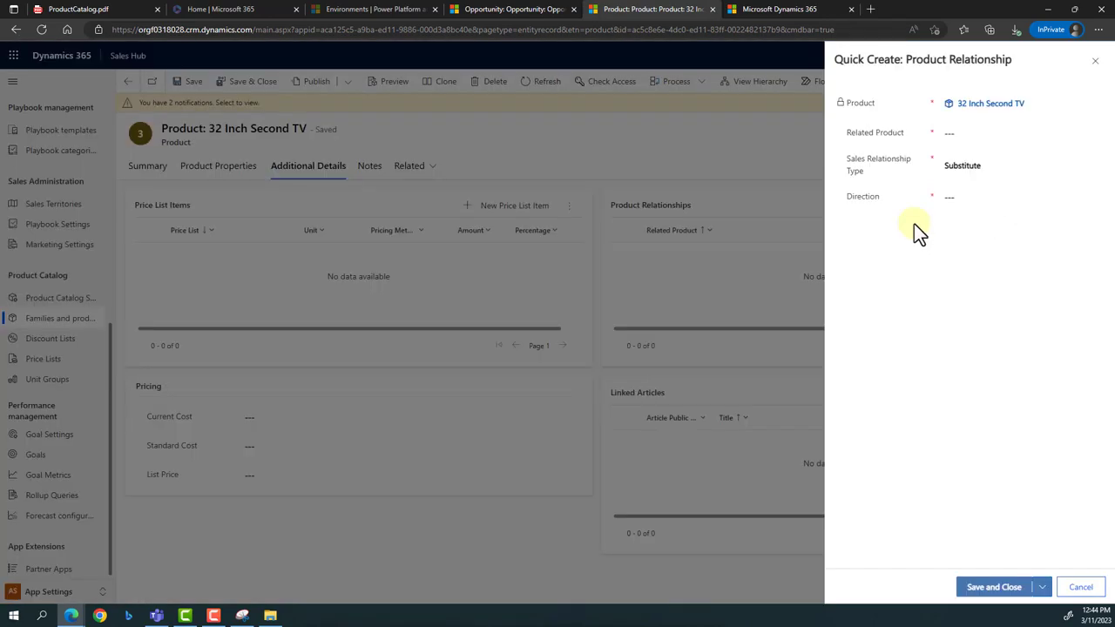
click(968, 135)
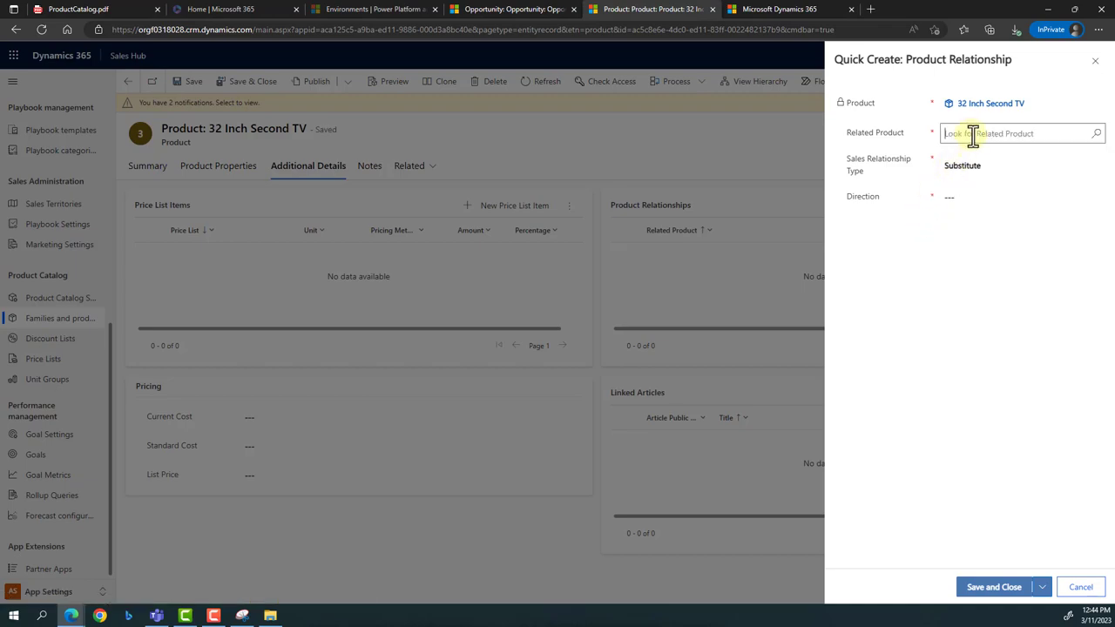
text(32)
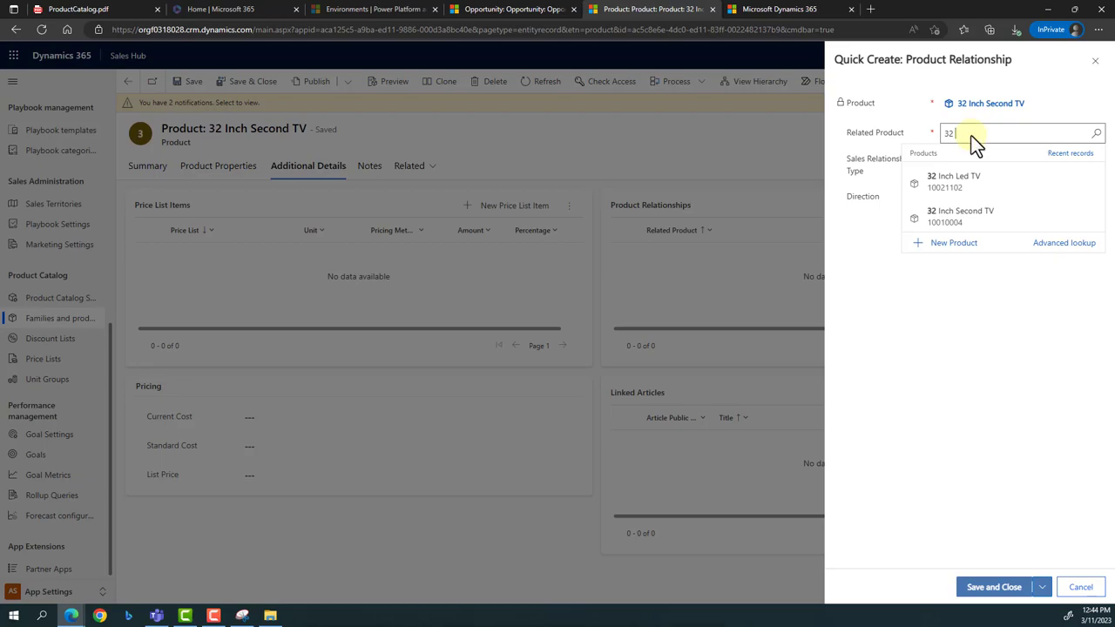
click(973, 183)
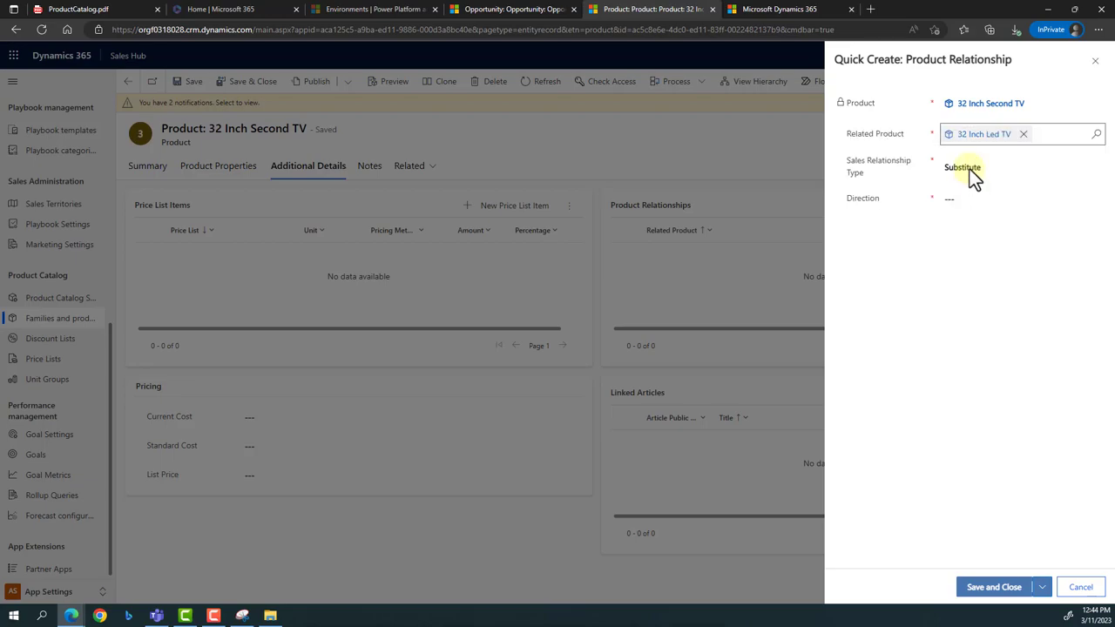
- Set the product relationship's sales relationship type to Up-sell
click(970, 169)
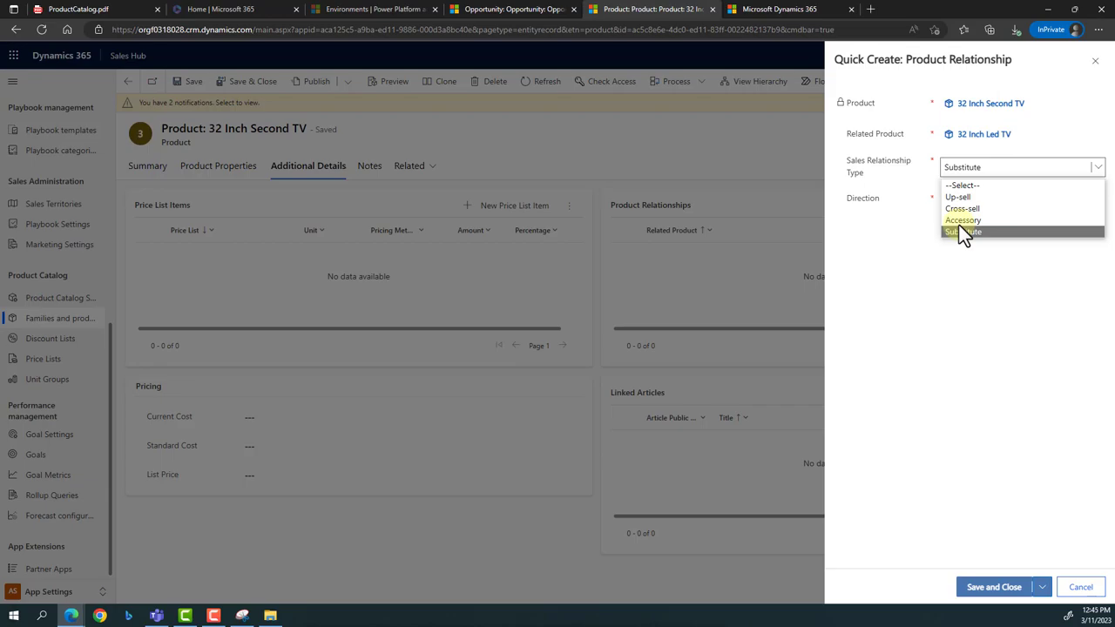
key(Up)
key(Up)
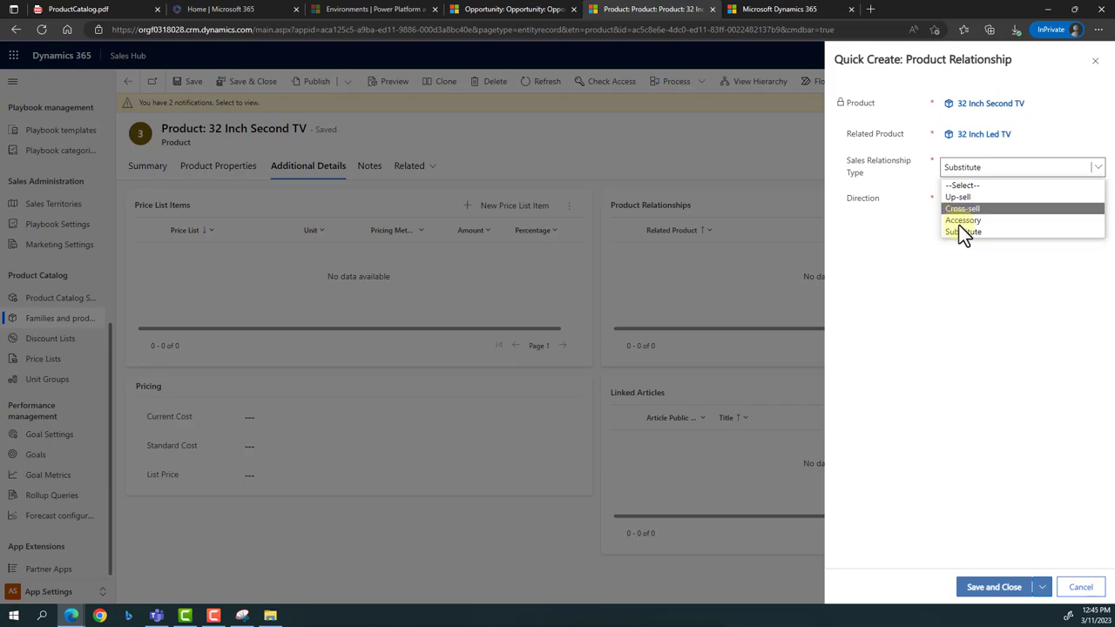
key(Down)
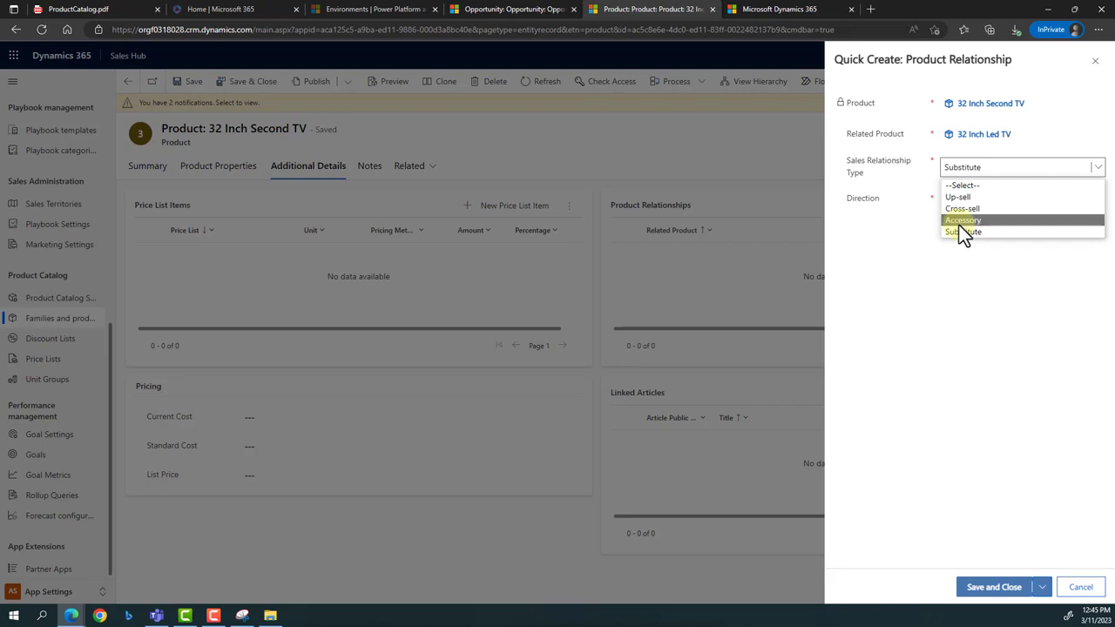
key(Down)
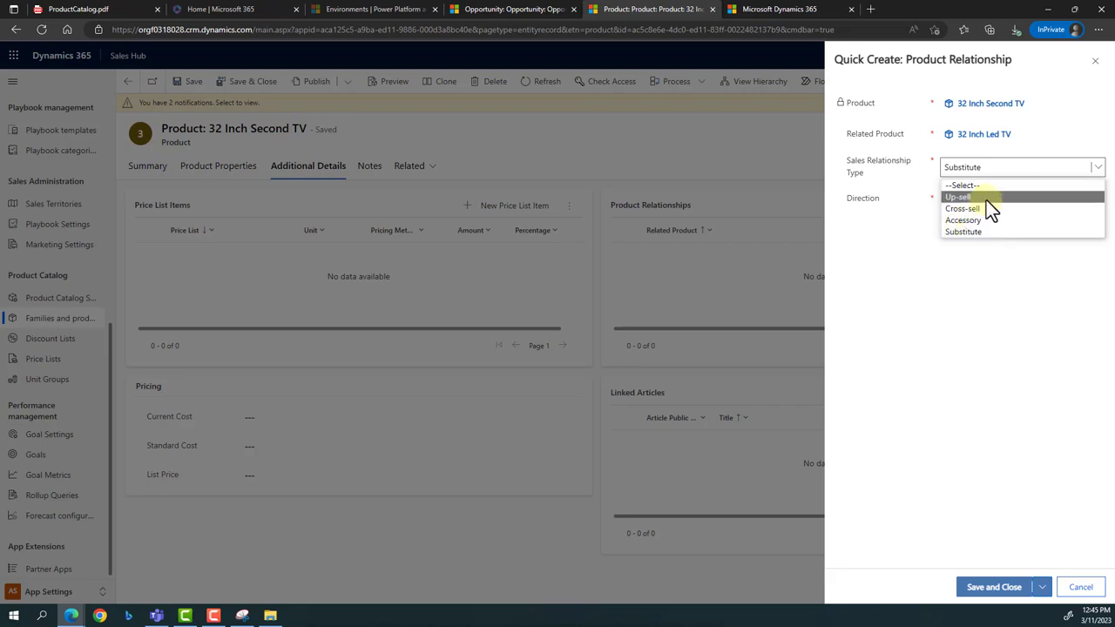
key(Return)
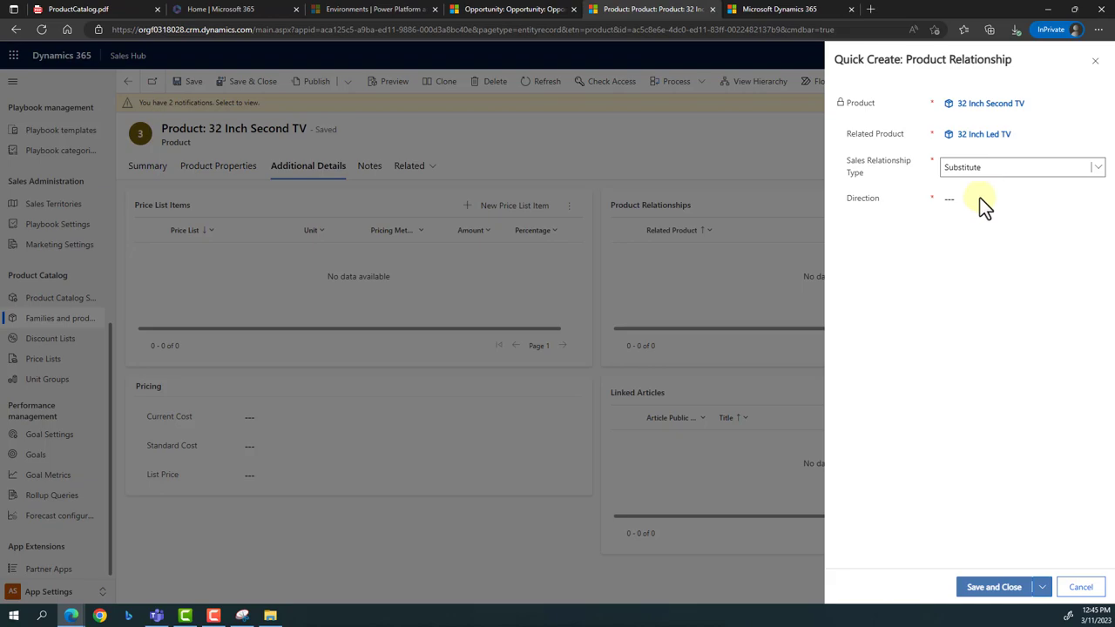
- Set the product relationship's direction to Uni-Directional and save it
click(980, 198)
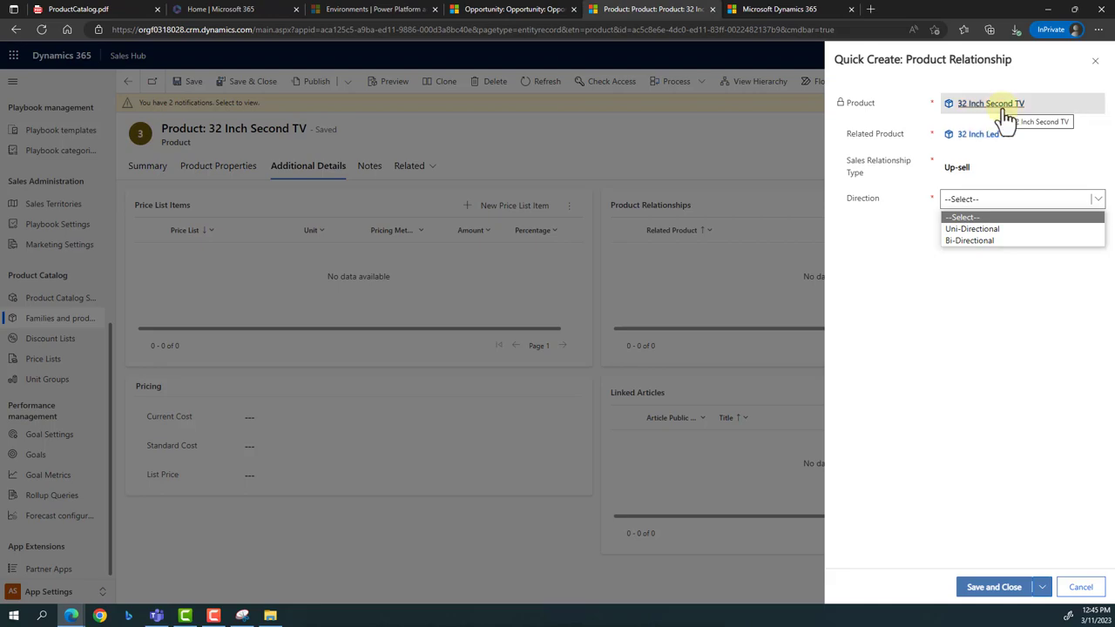
click(970, 240)
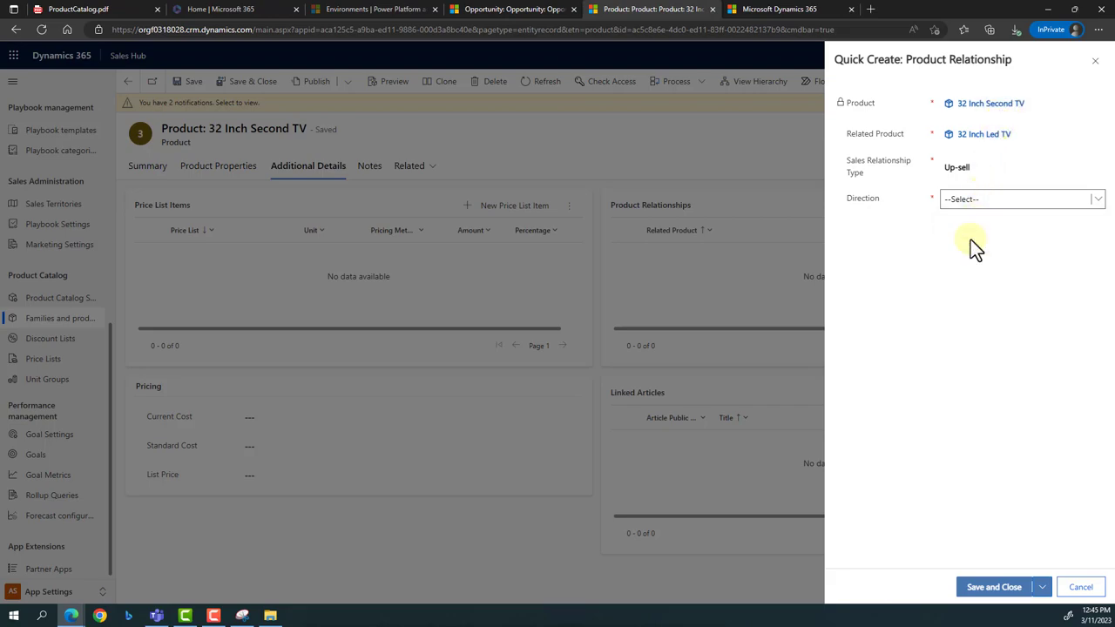
click(993, 586)
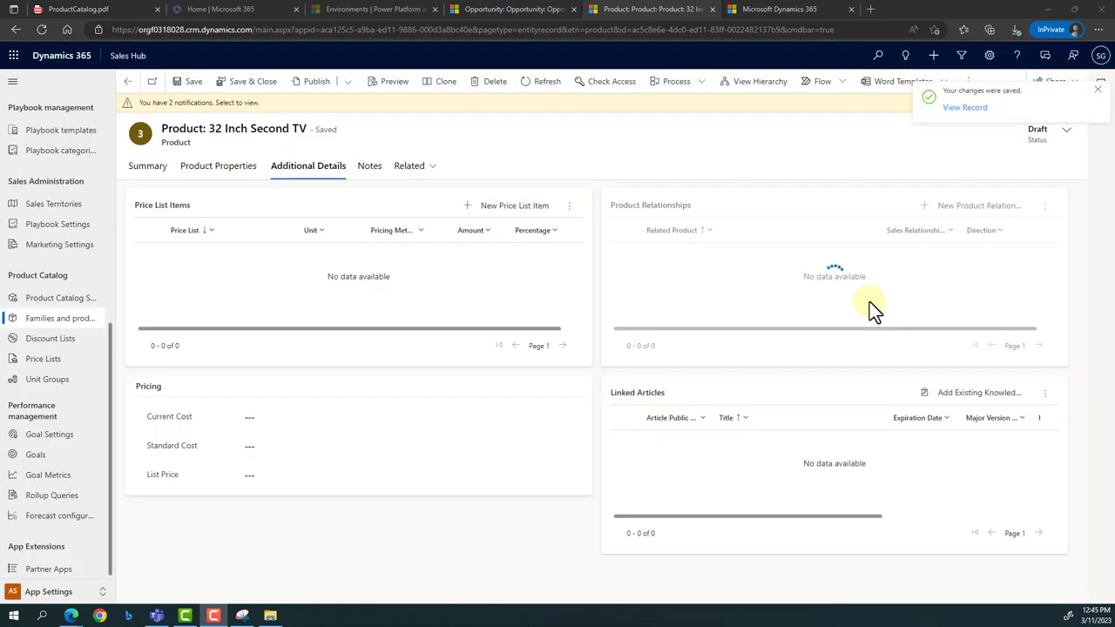
- Review the setup diagram in ProductCatalog.pdf and the opportunity's product picker, and return to the 32 Inch Second TV product
click(76, 12)
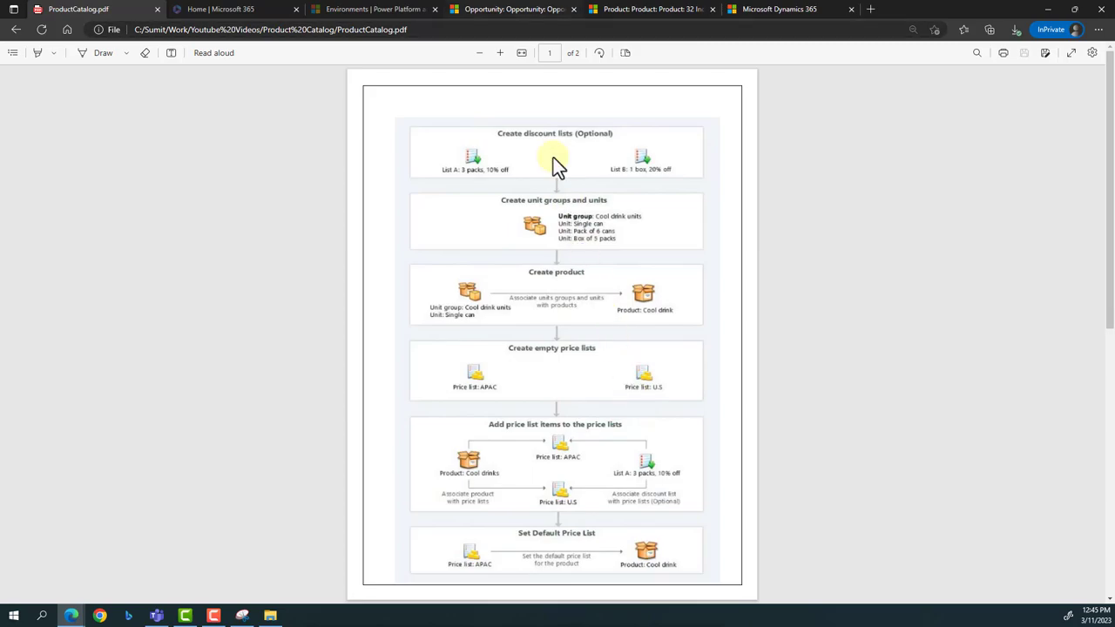
click(509, 12)
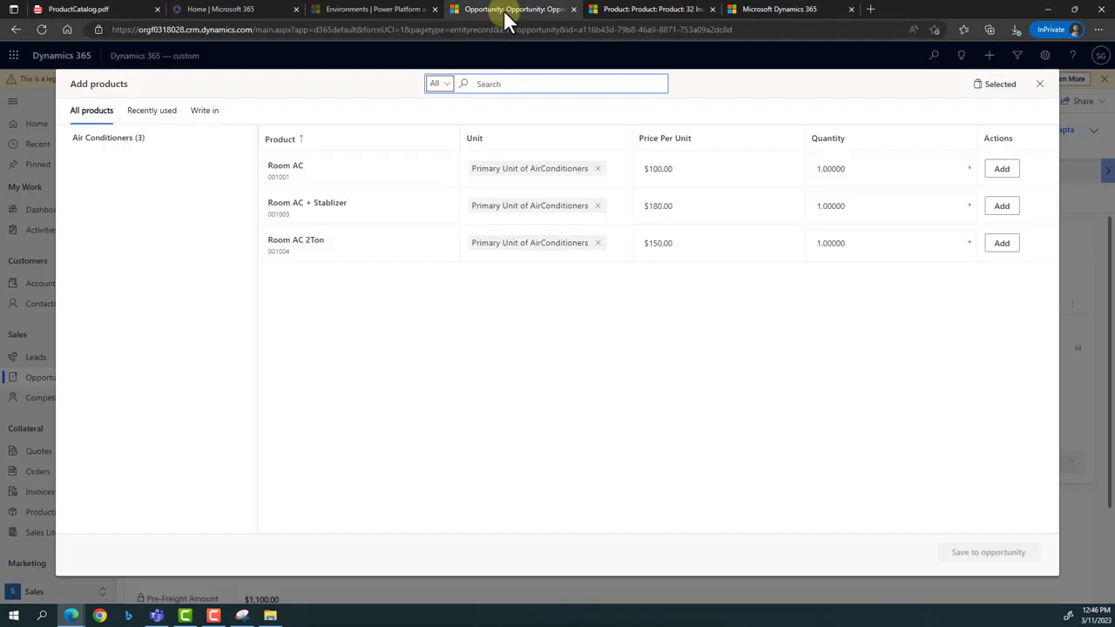
click(615, 12)
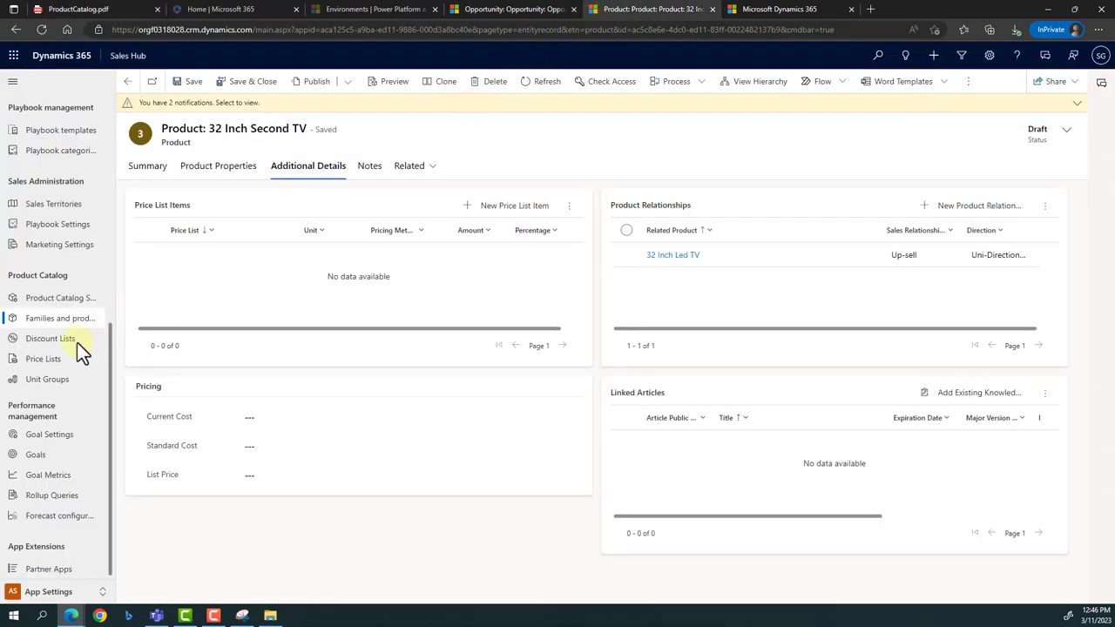
- Create a new price list named United states
click(48, 366)
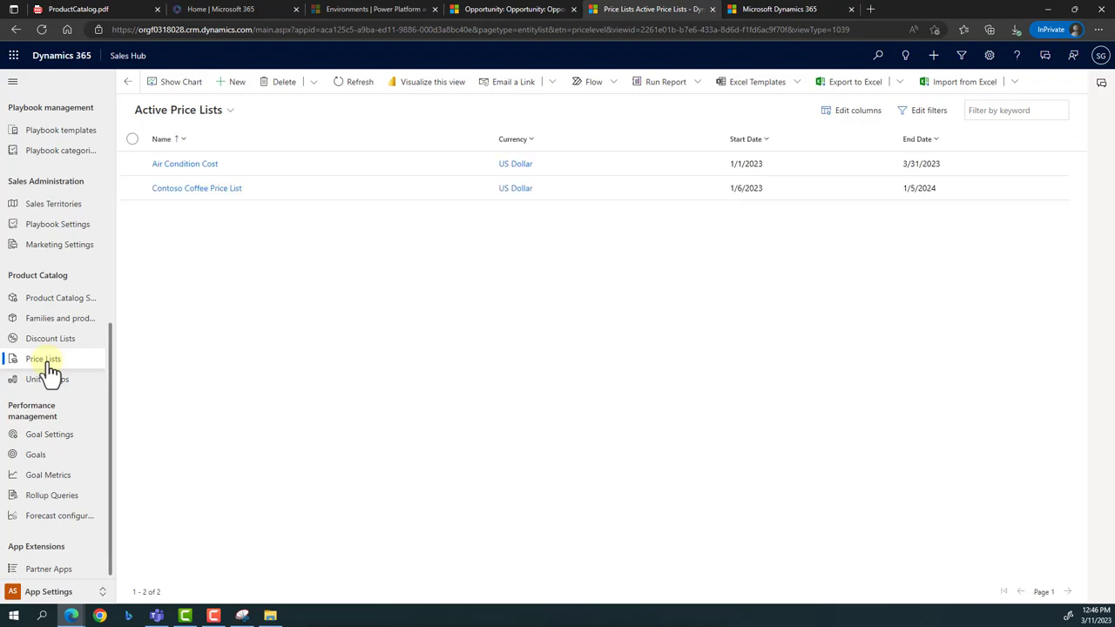
click(237, 82)
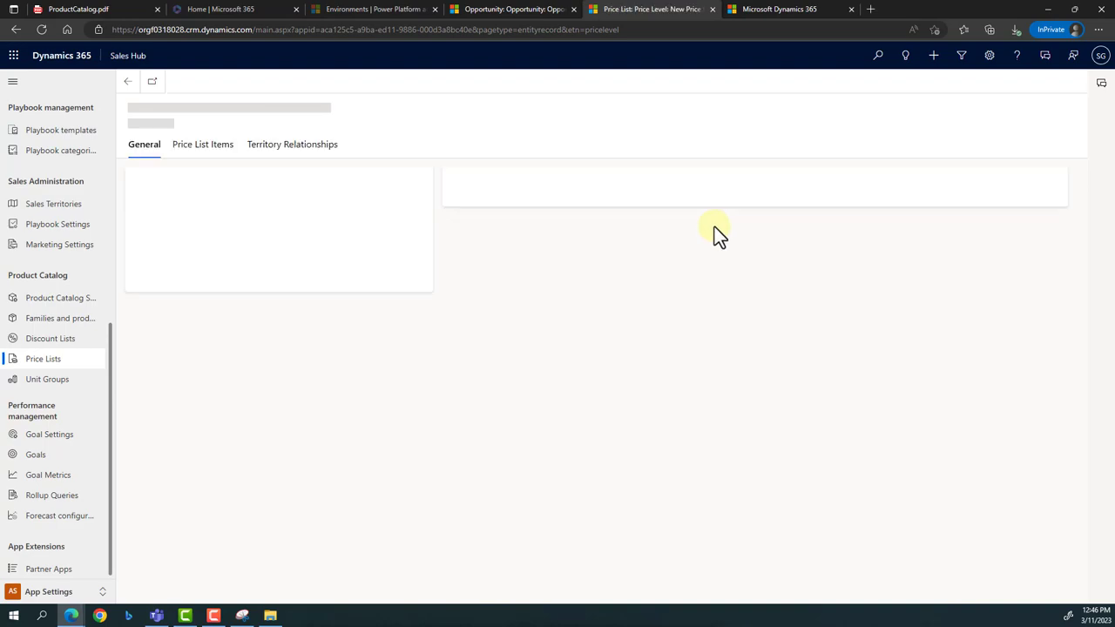
click(268, 190)
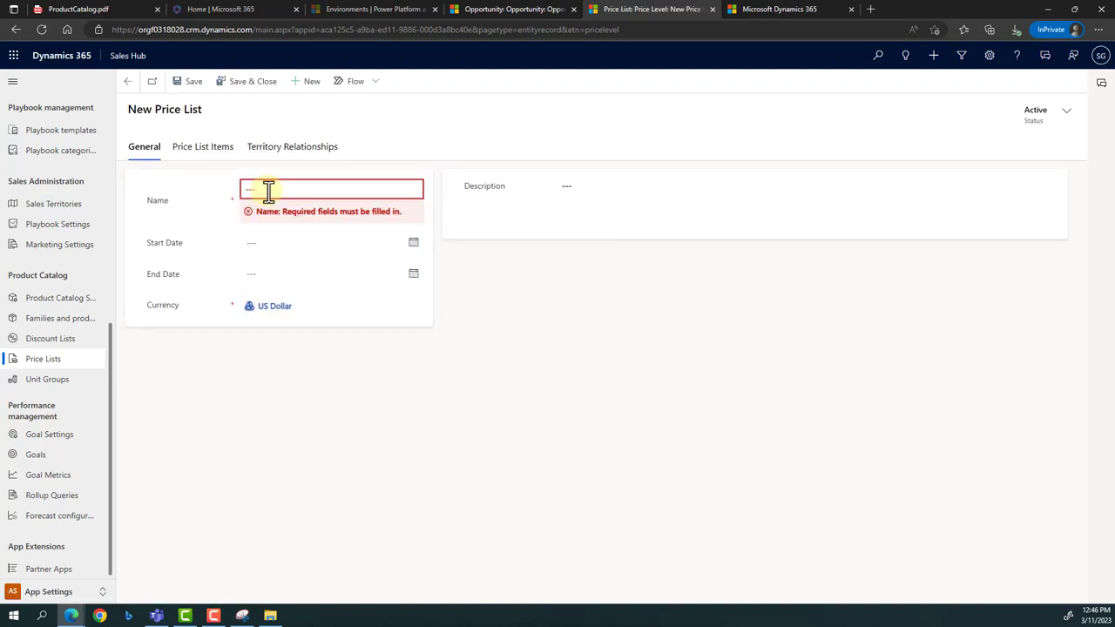
click(268, 192)
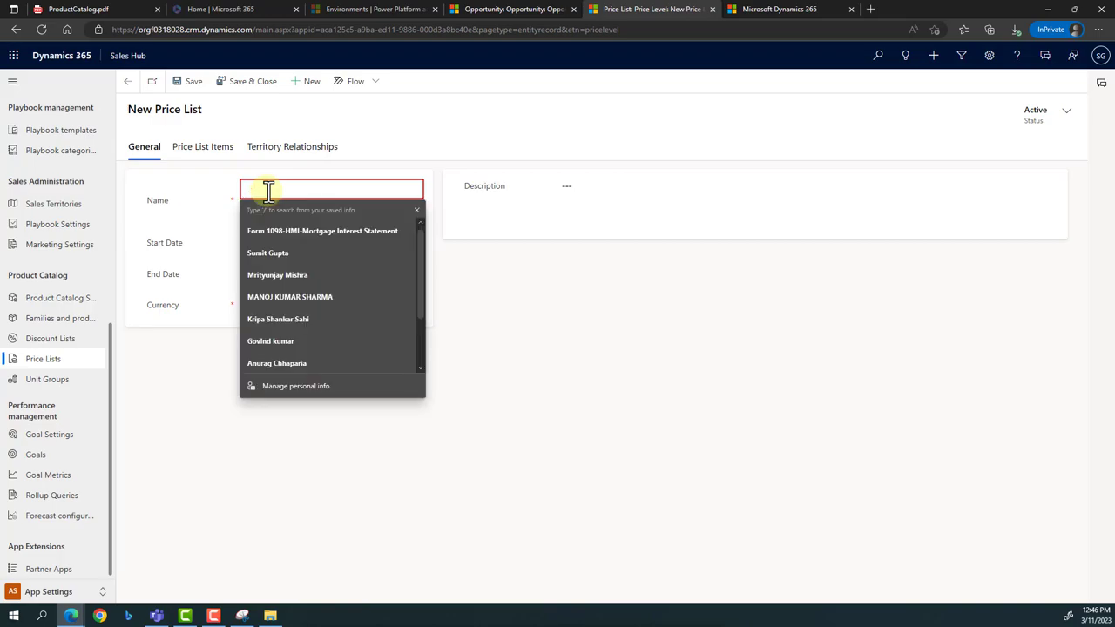
text(United states)
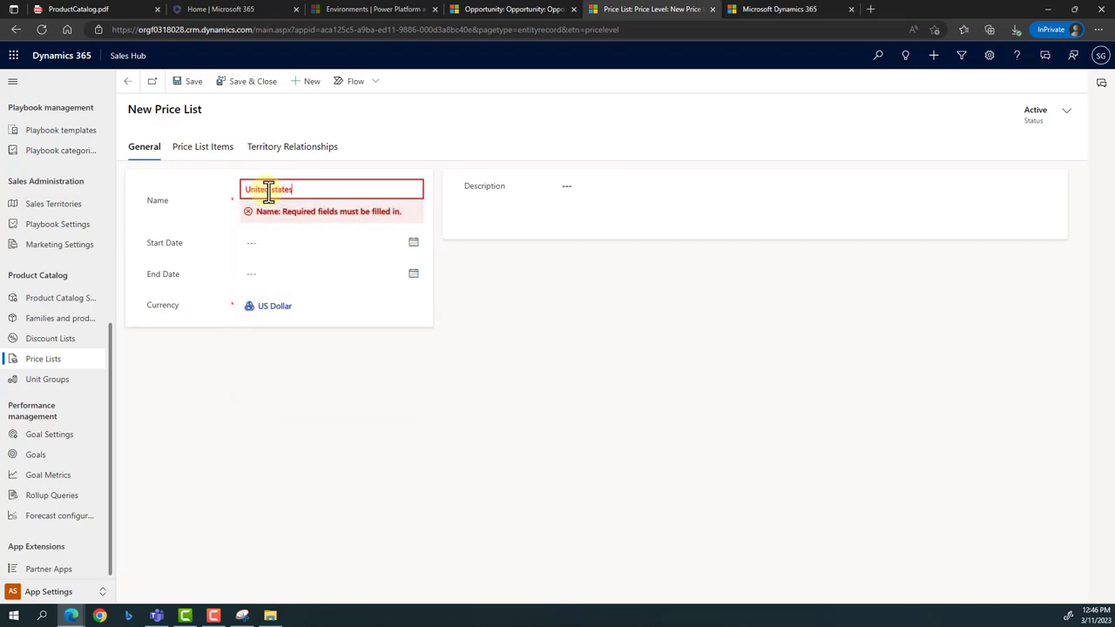
key(Tab)
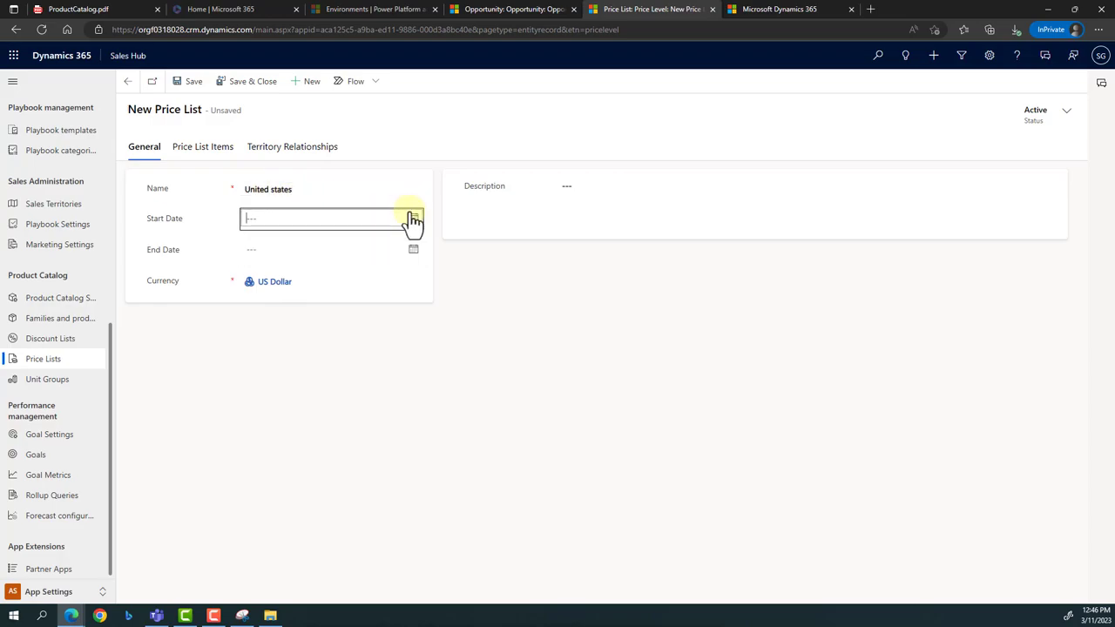
- Set the price list's start date to 3/1/2023 and end date to 3/31/2023, and save it
click(413, 218)
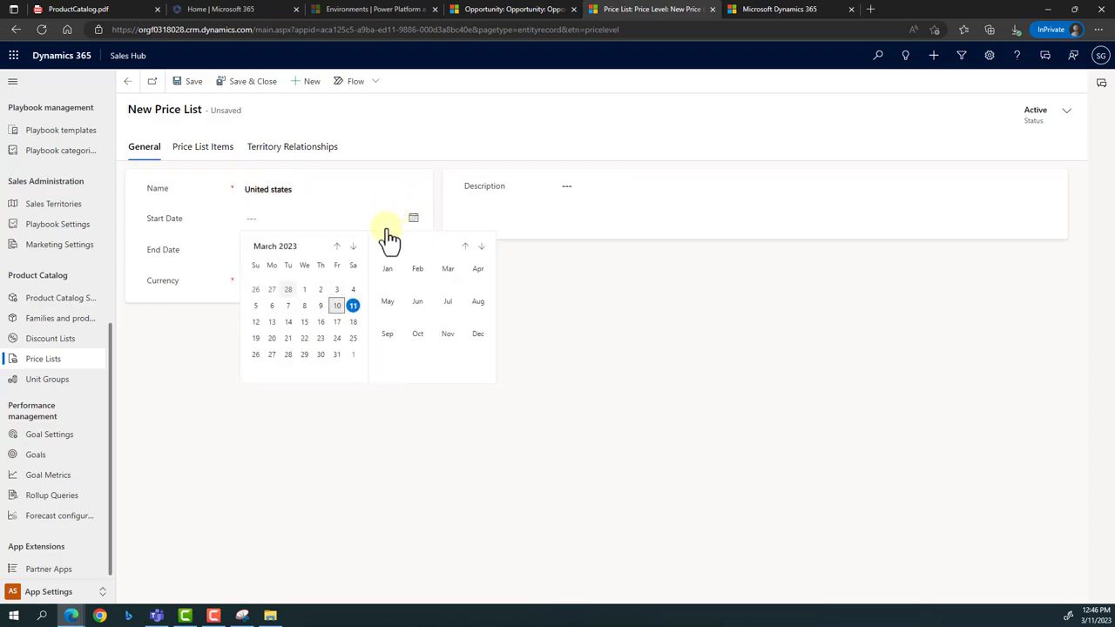
click(306, 290)
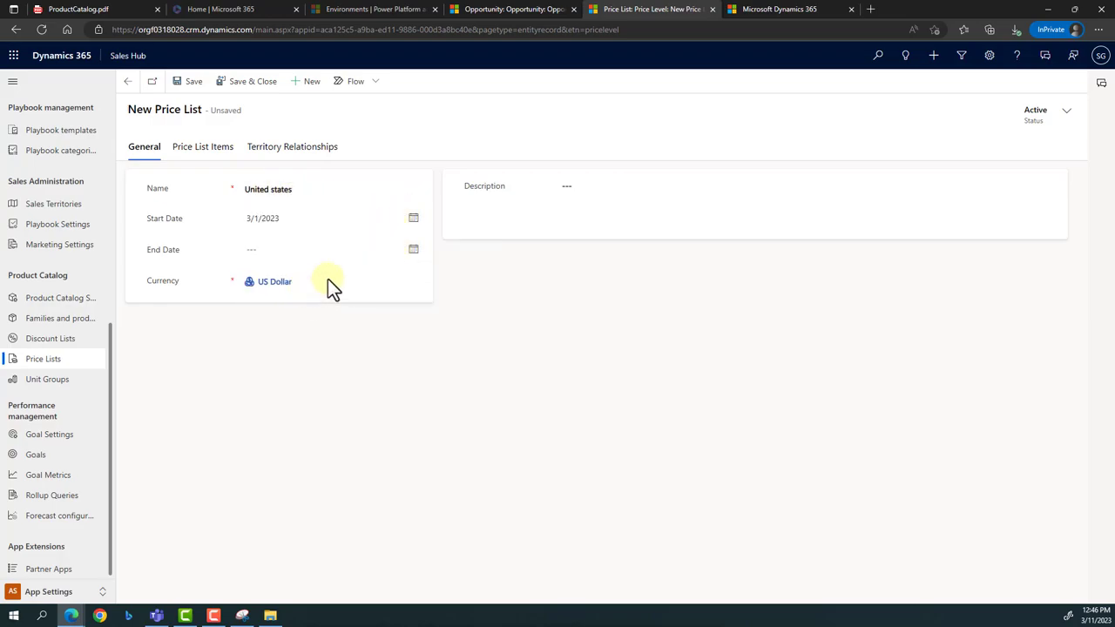
click(413, 250)
click(337, 385)
click(190, 85)
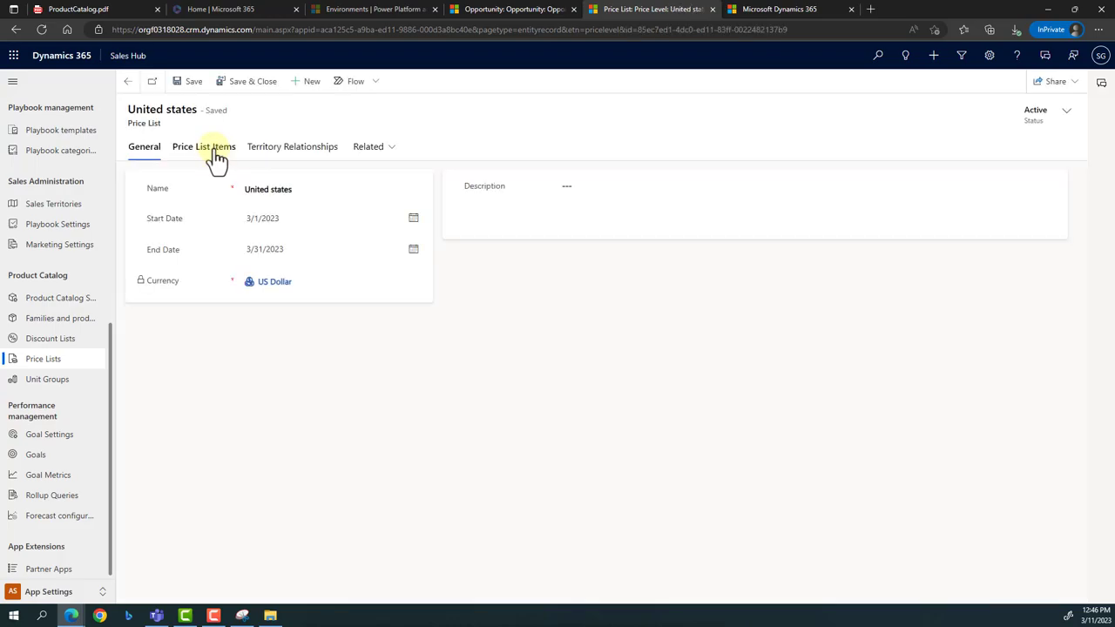
- Start a new price list item in the United states price list
click(213, 148)
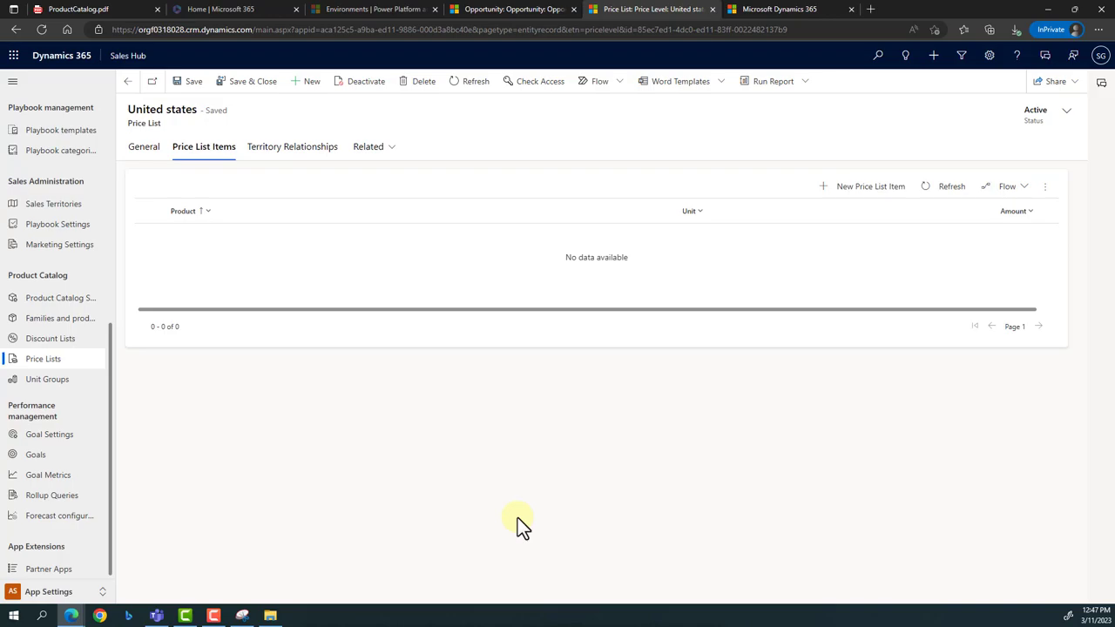
click(865, 194)
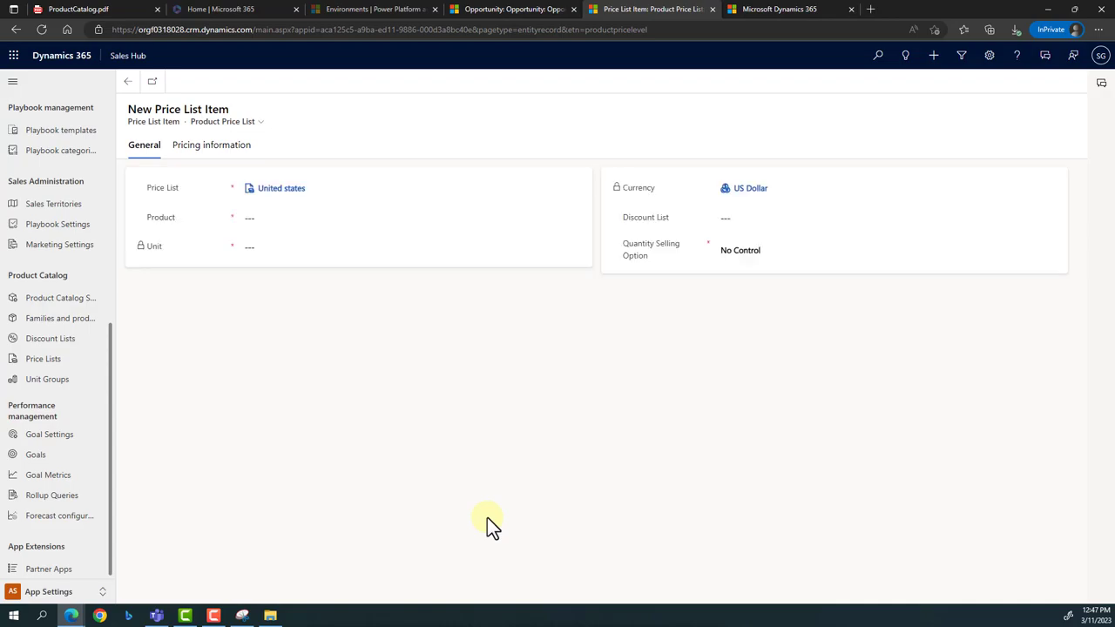
click(309, 220)
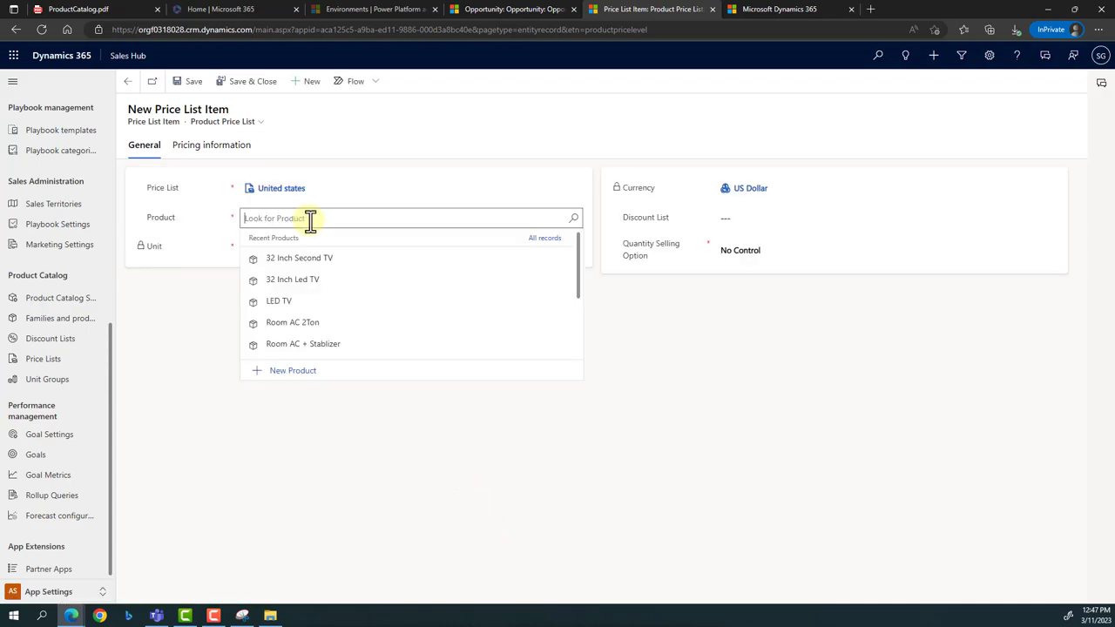
text(32)
click(331, 277)
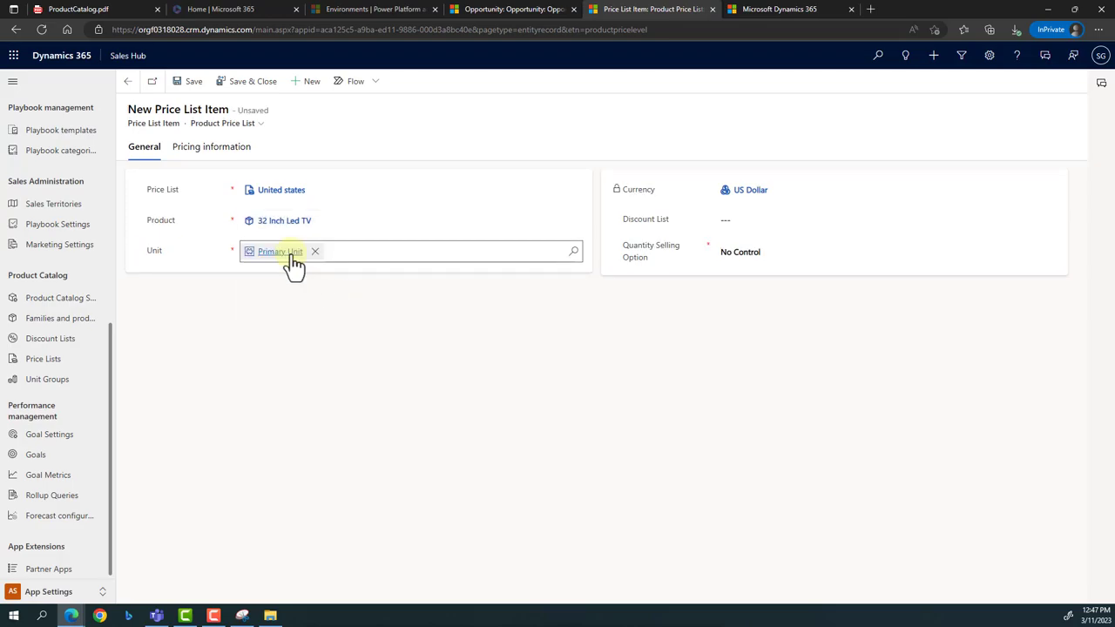
click(291, 255)
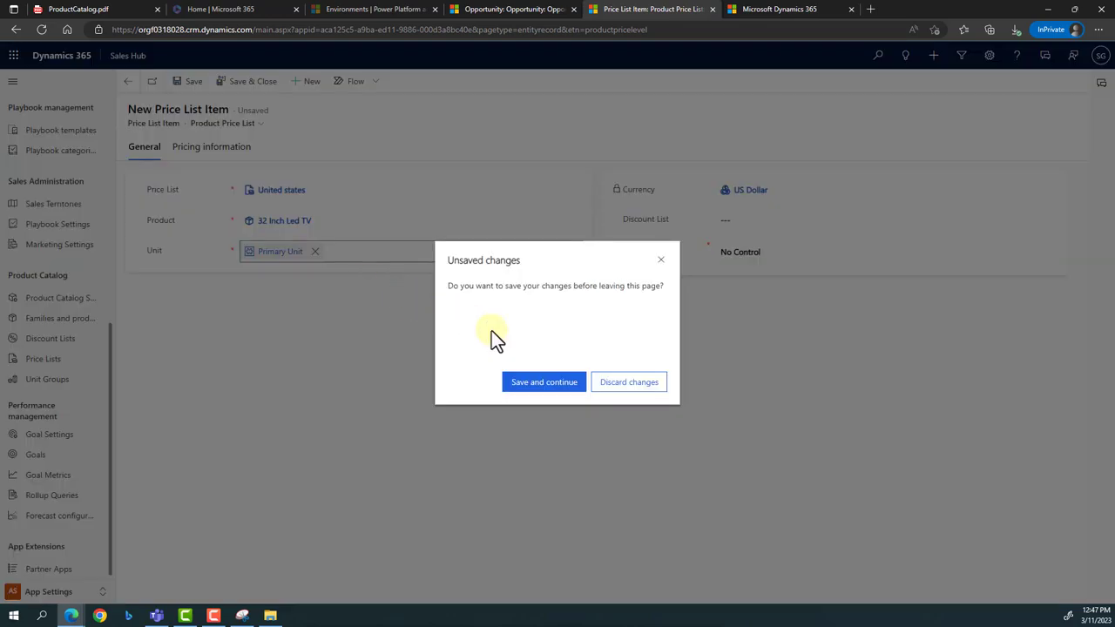
click(643, 392)
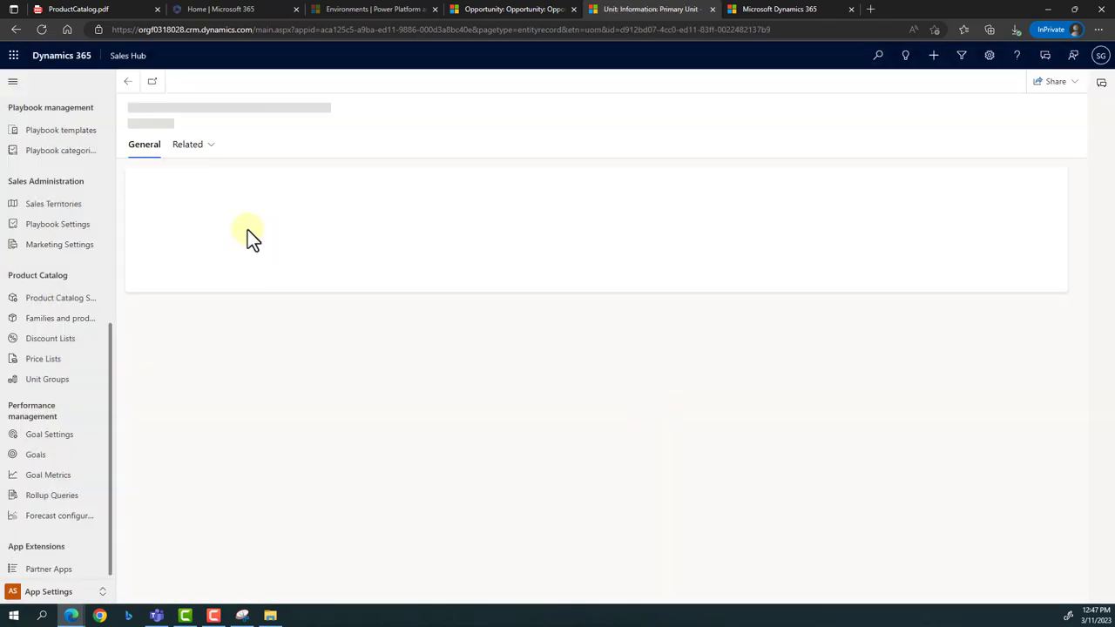
click(129, 82)
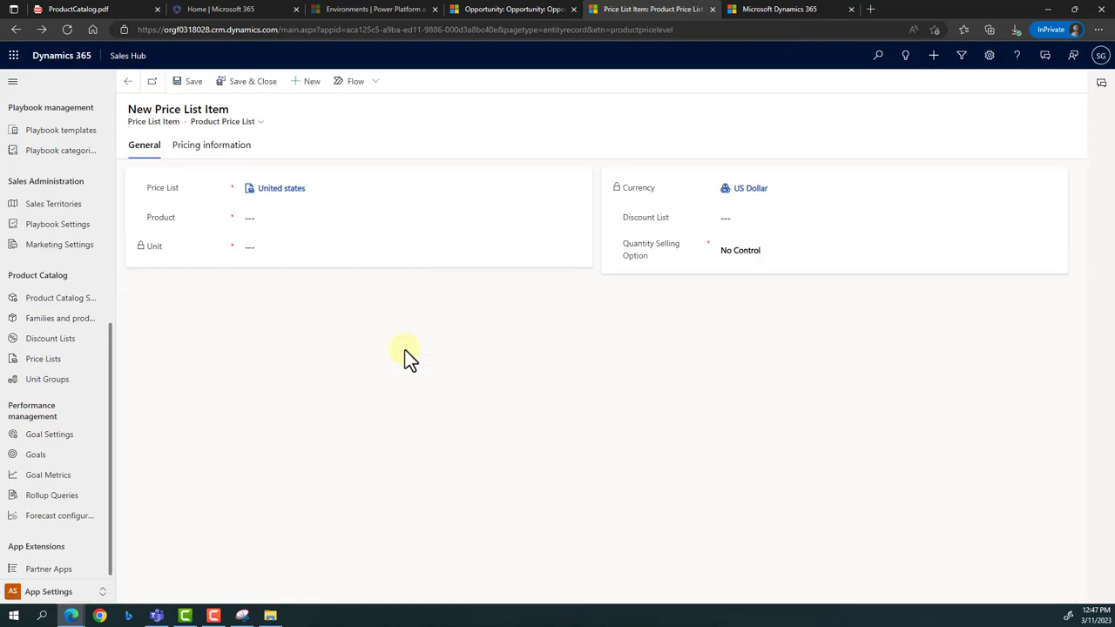
- Choose 32 Inch Led TV as the price list item's product and go to its pricing information
click(311, 219)
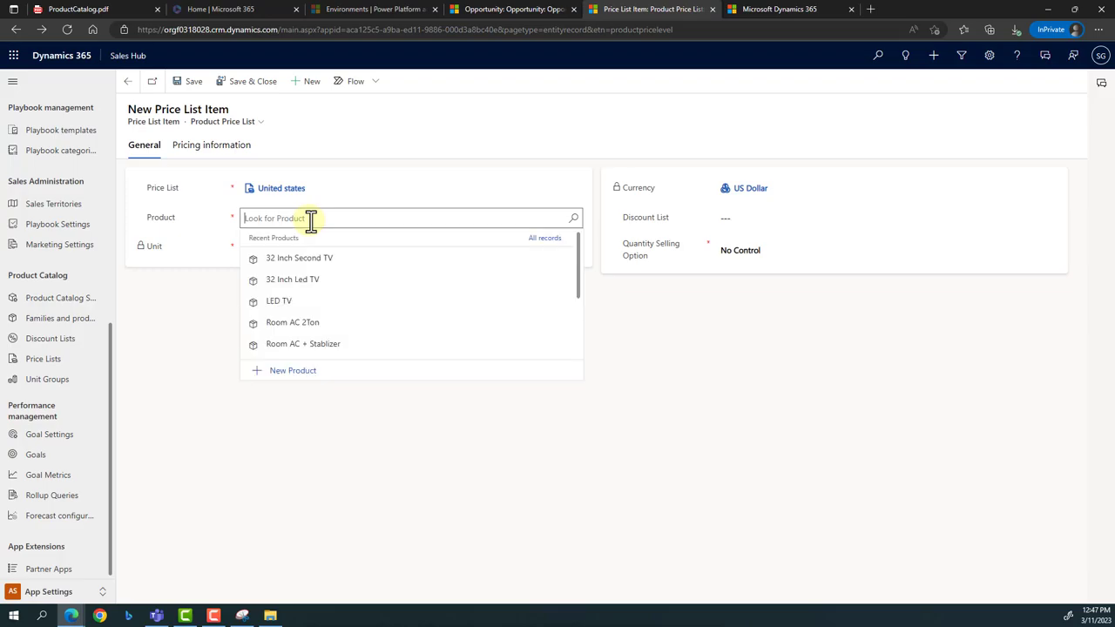
text(32)
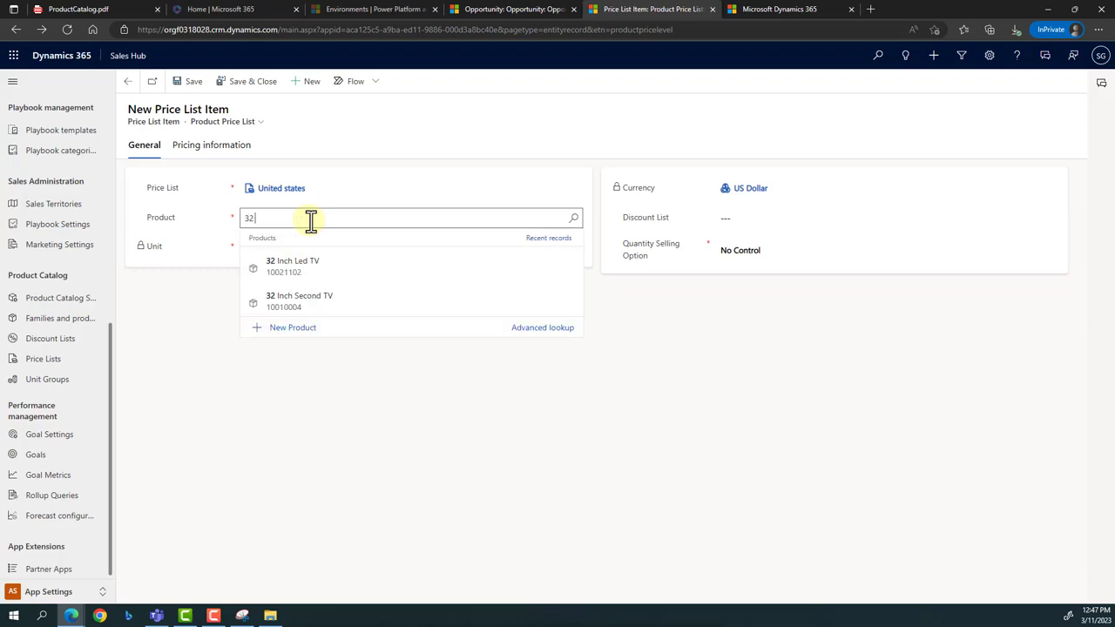
click(309, 270)
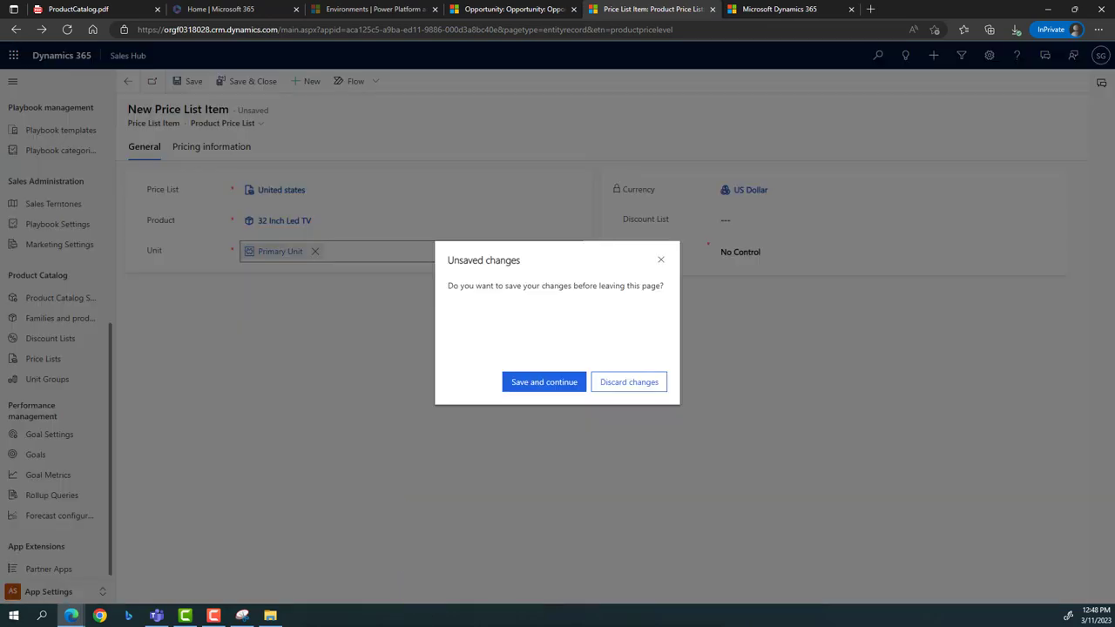
key(Escape)
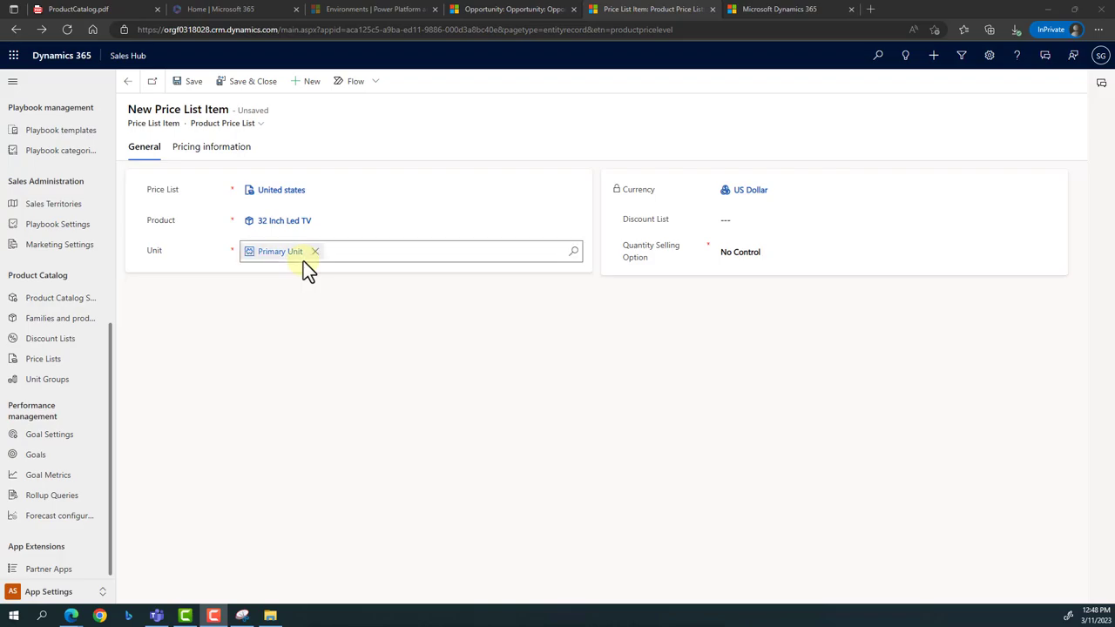
click(223, 162)
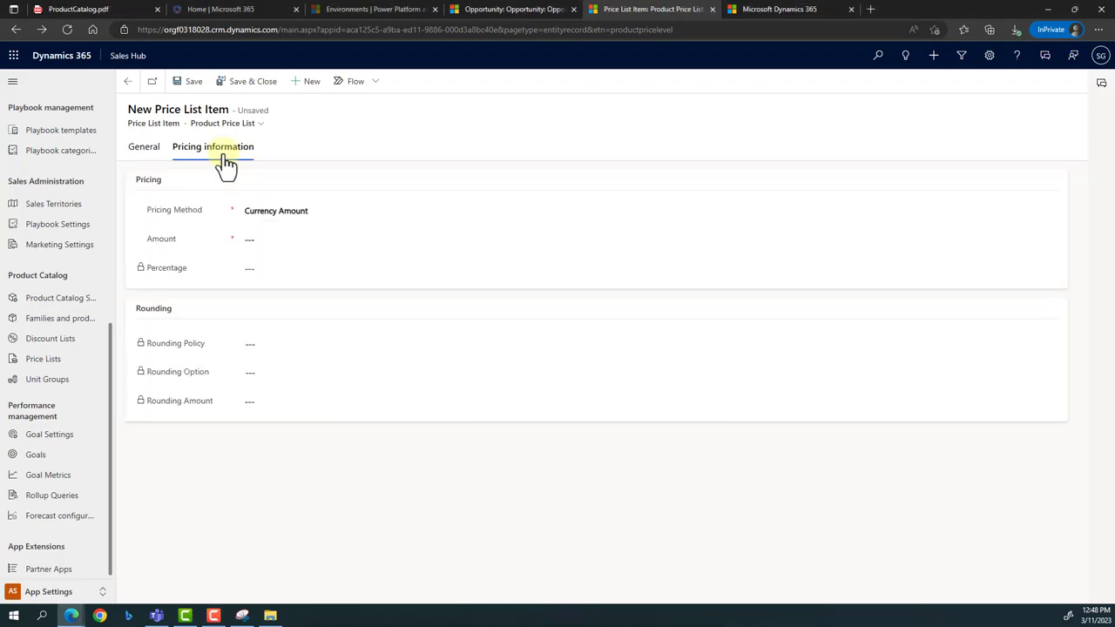
- Try the Percent Markup - Current Cost pricing method for the price list item
click(323, 216)
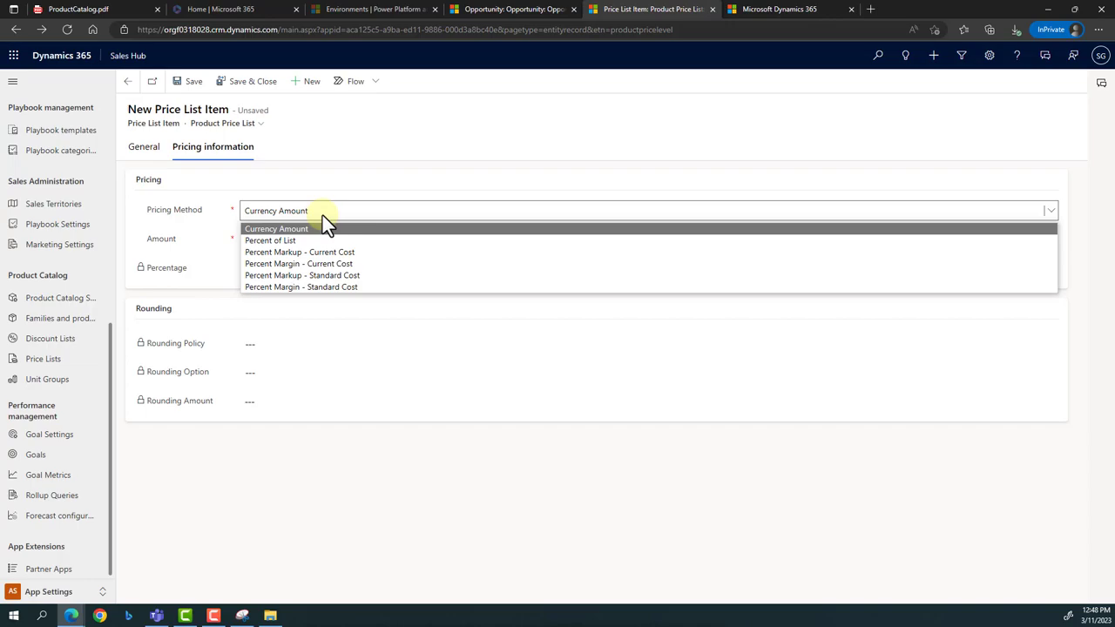
key(Down)
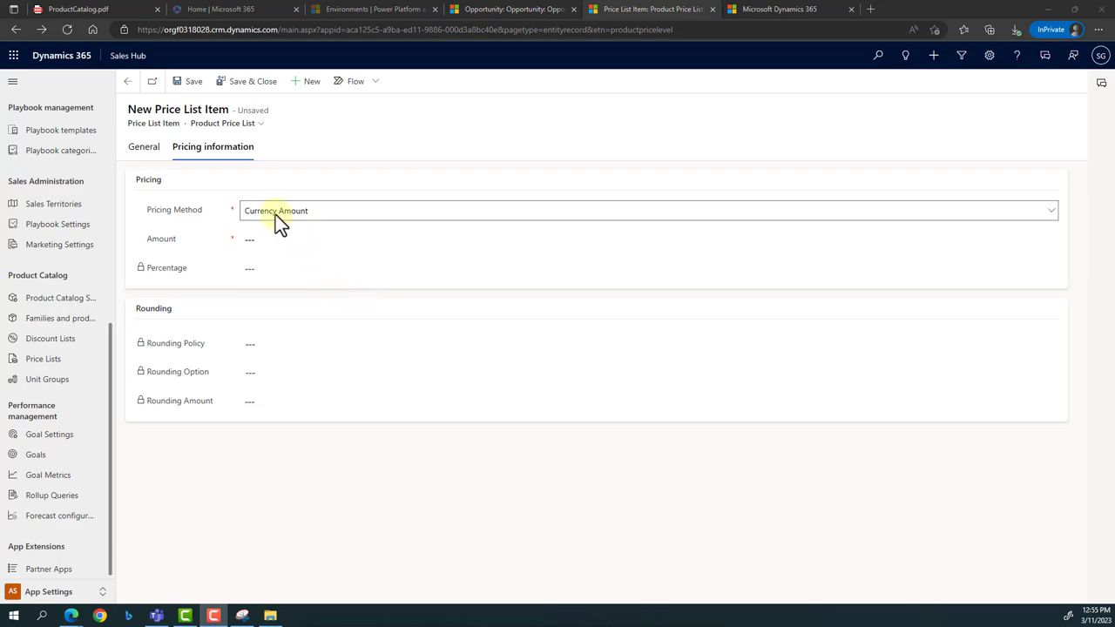
click(275, 214)
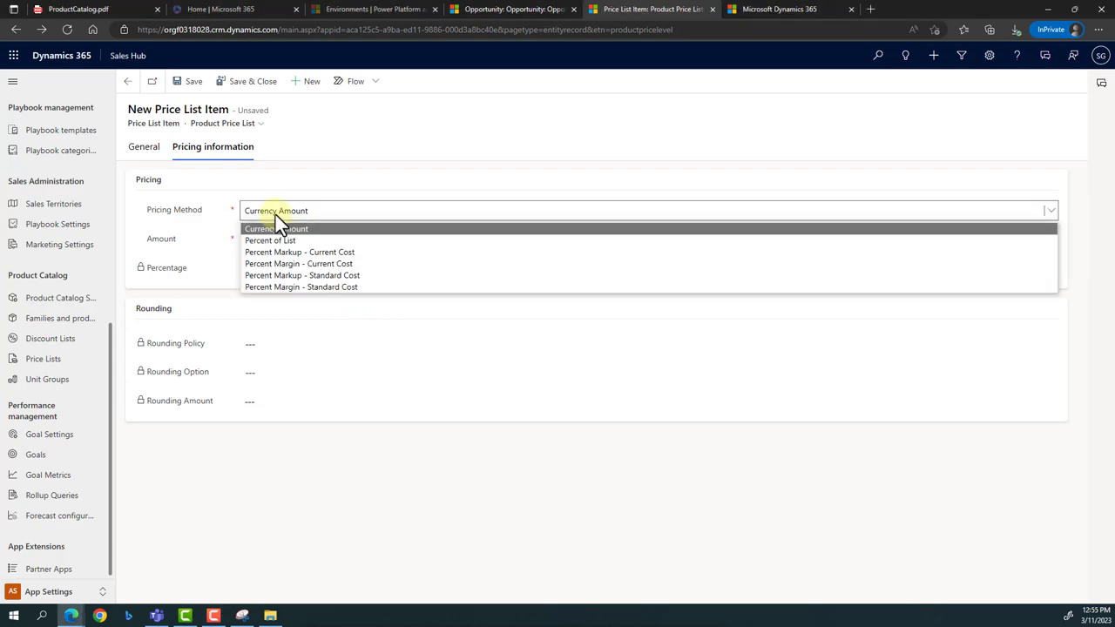
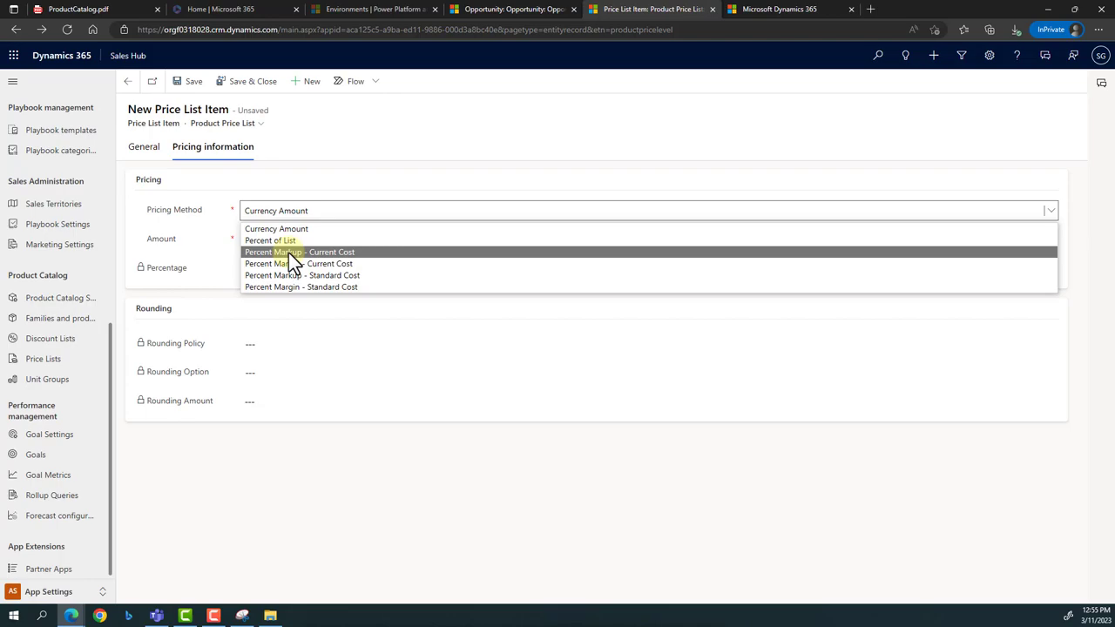
click(289, 253)
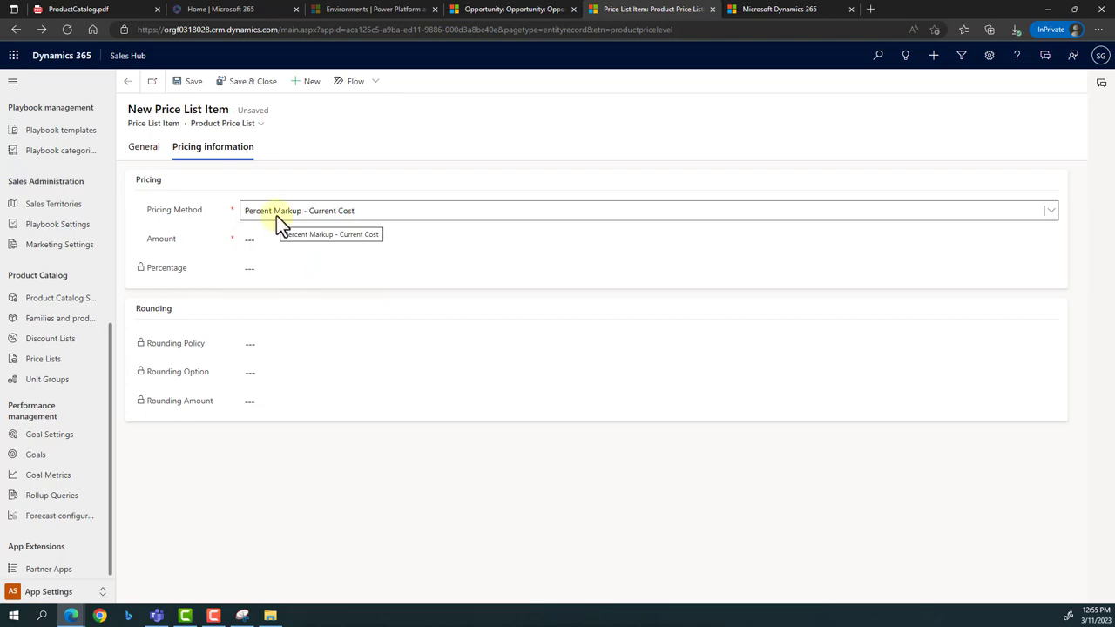
key(Up)
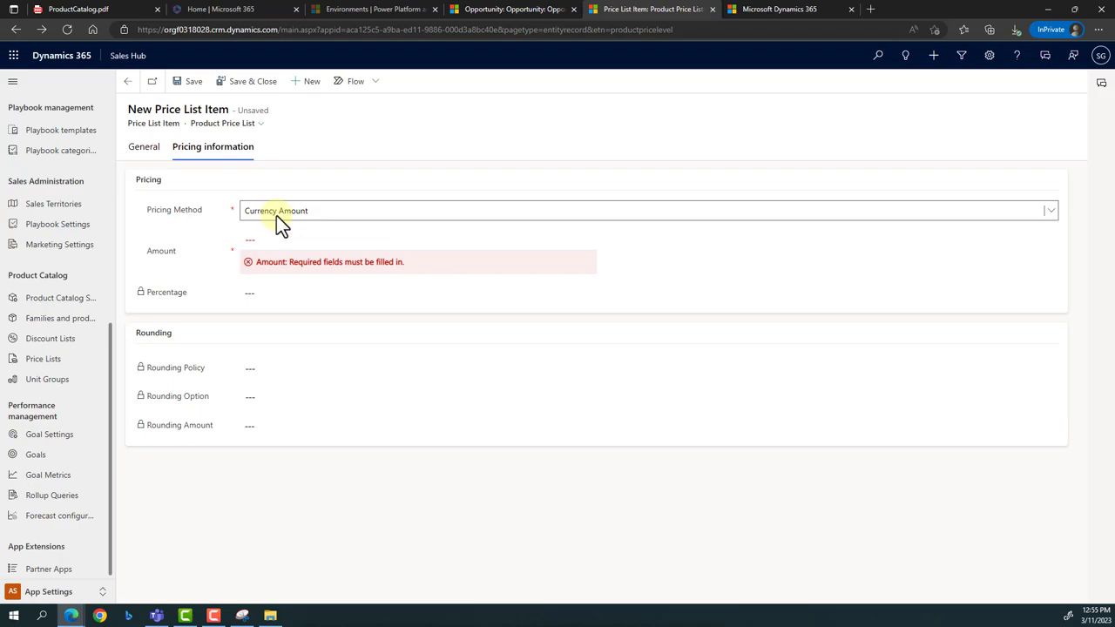
click(276, 215)
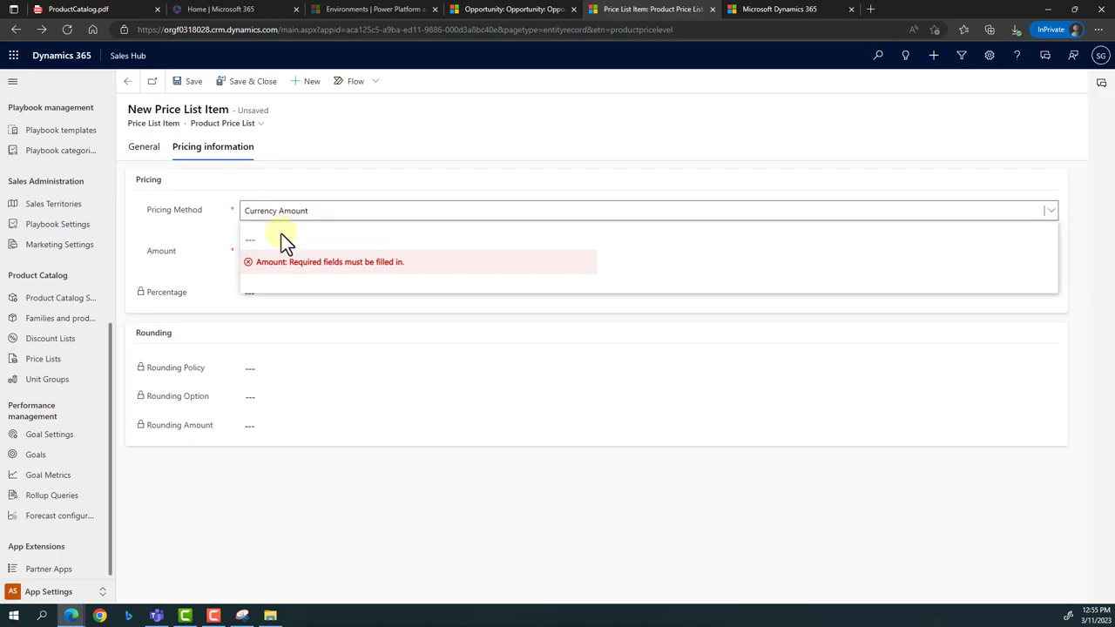
key(Down)
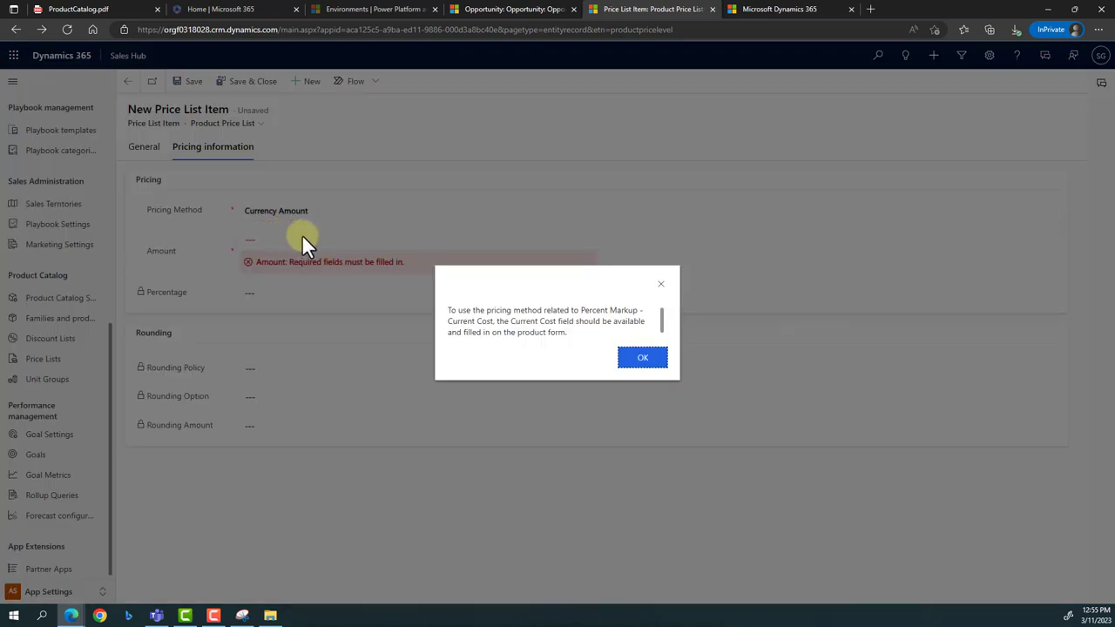
click(661, 284)
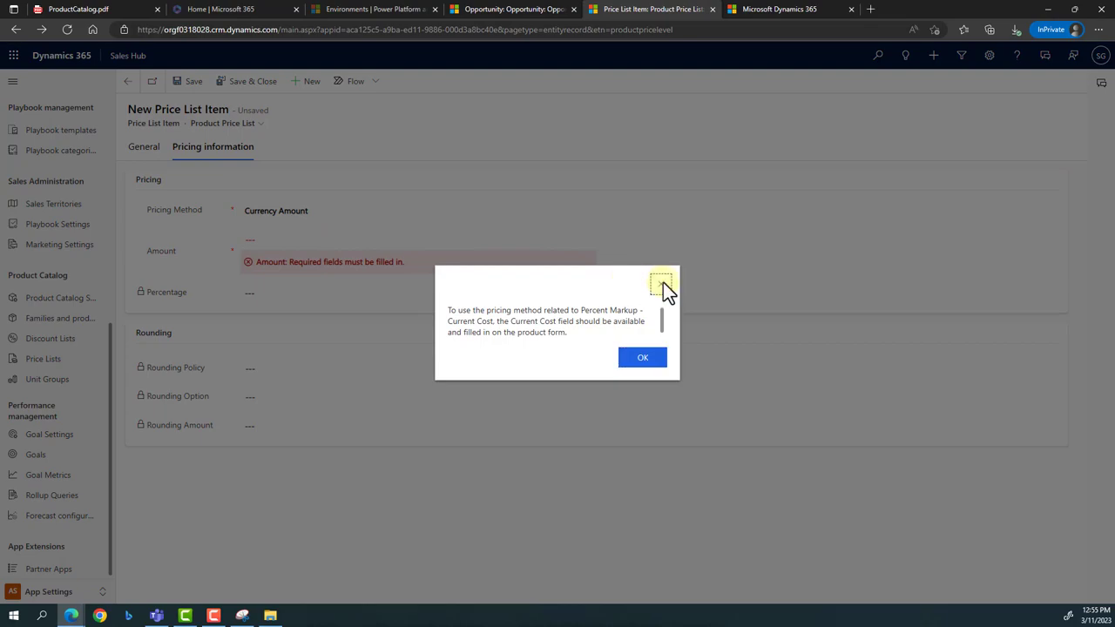
click(662, 284)
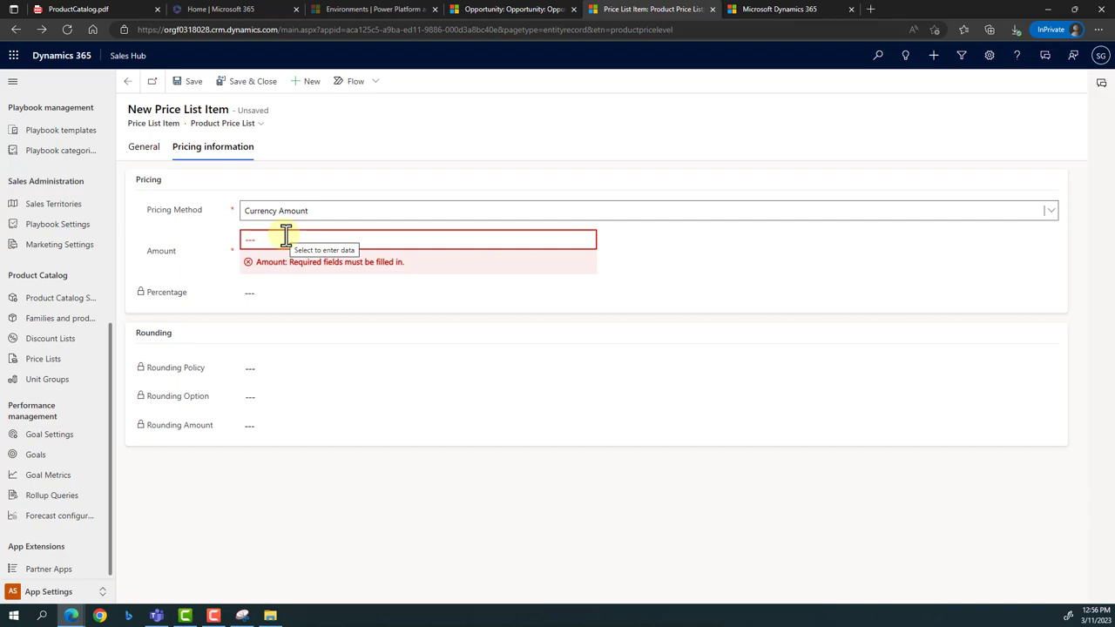
- Set the price list item's amount to 100, save it, and return to the United states price list
click(286, 236)
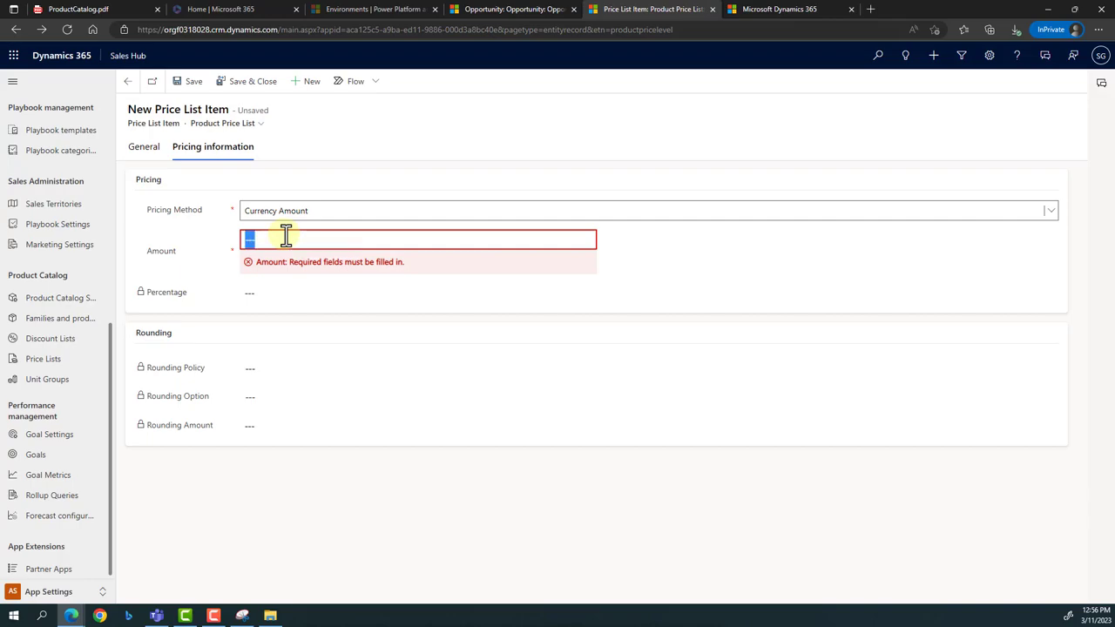
text(100)
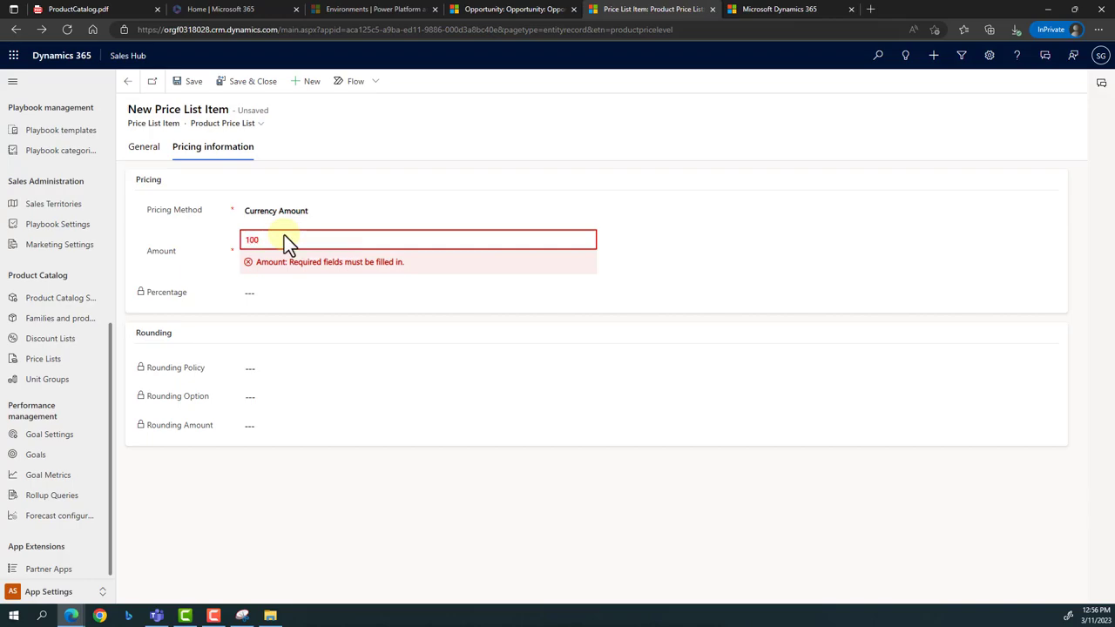
click(192, 88)
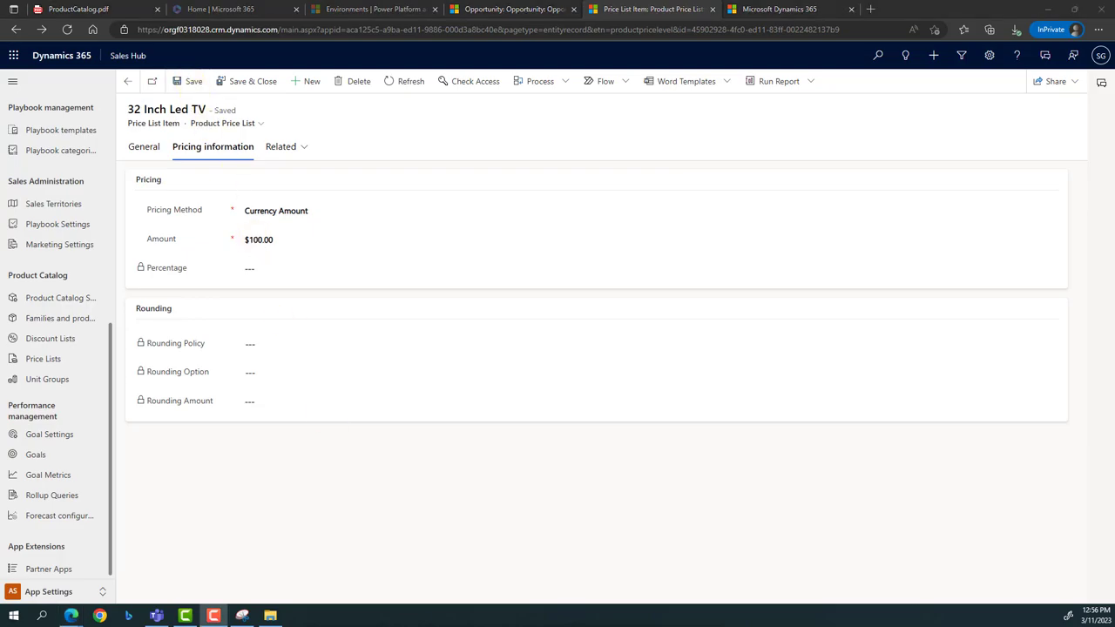
click(128, 82)
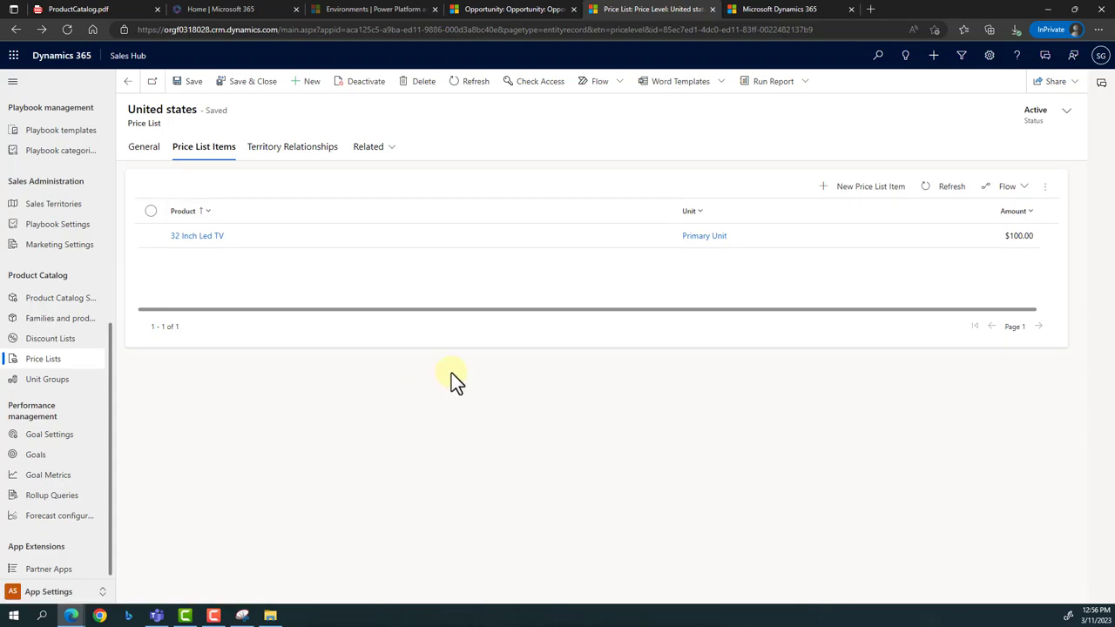
- Start another price list item in the United states price list and choose 32 Inch Second TV as its product
click(867, 190)
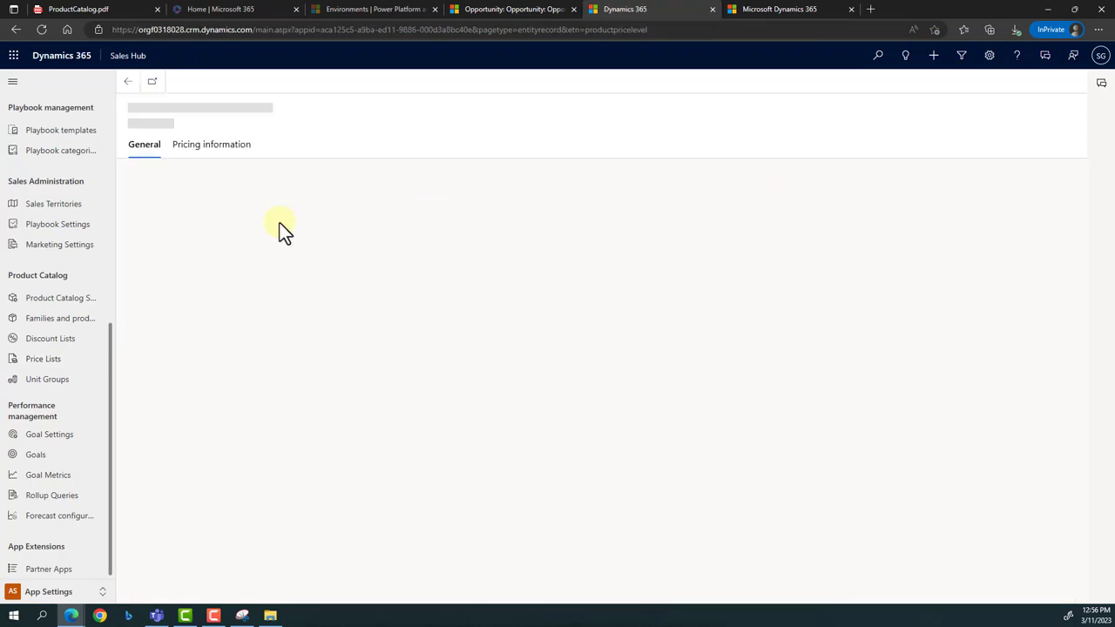
click(282, 220)
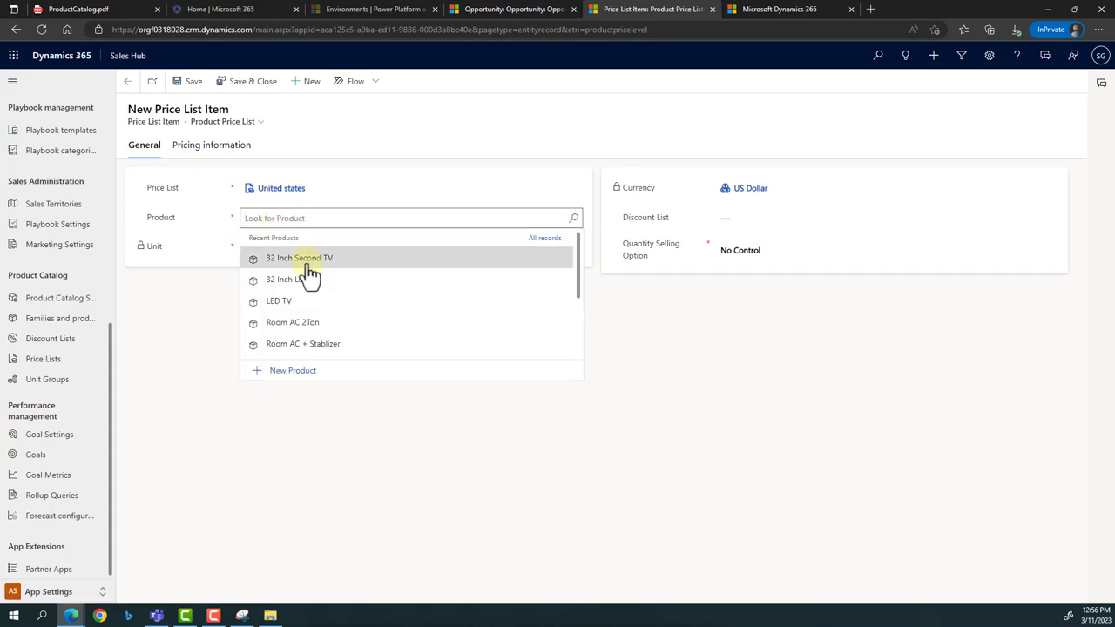
click(305, 260)
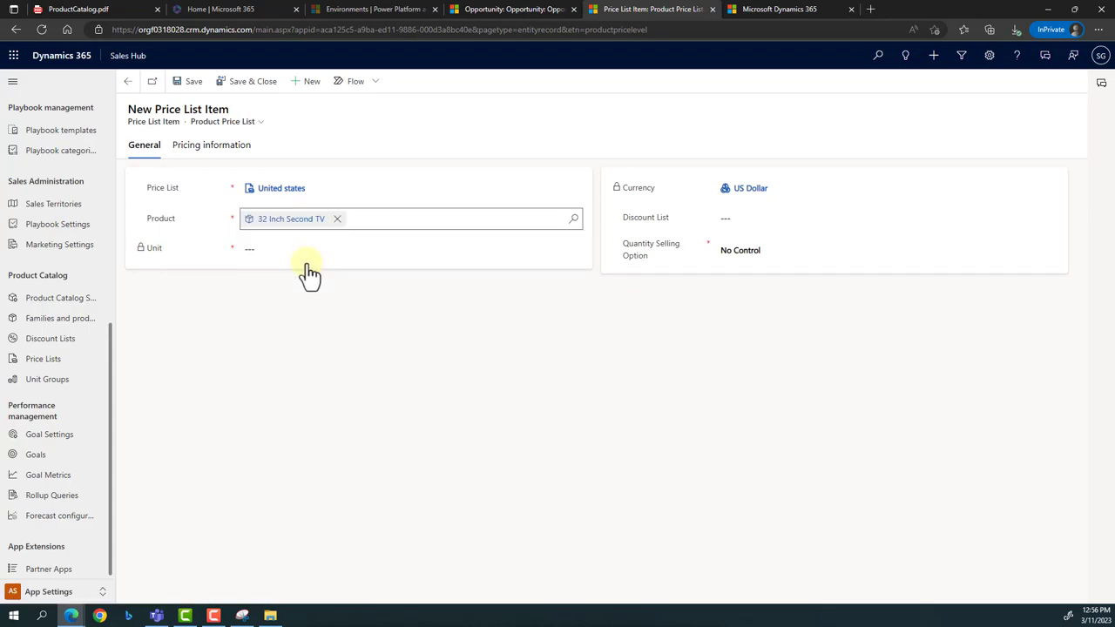
- Set the amount of the 32 Inch Second TV price list item to 120 in its pricing information and save it
click(211, 155)
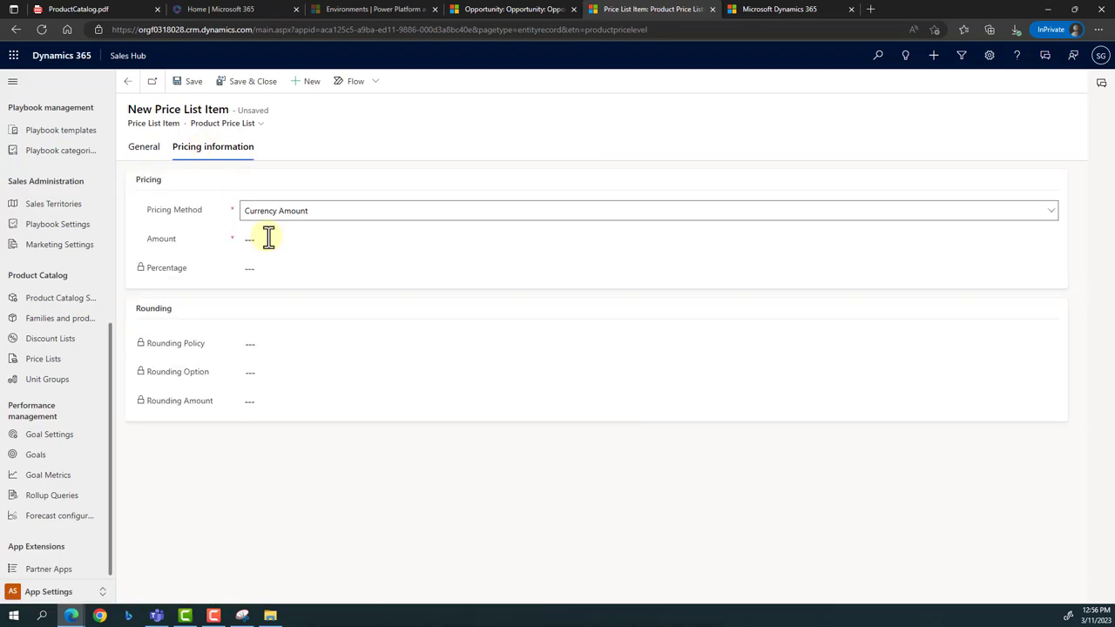
click(268, 238)
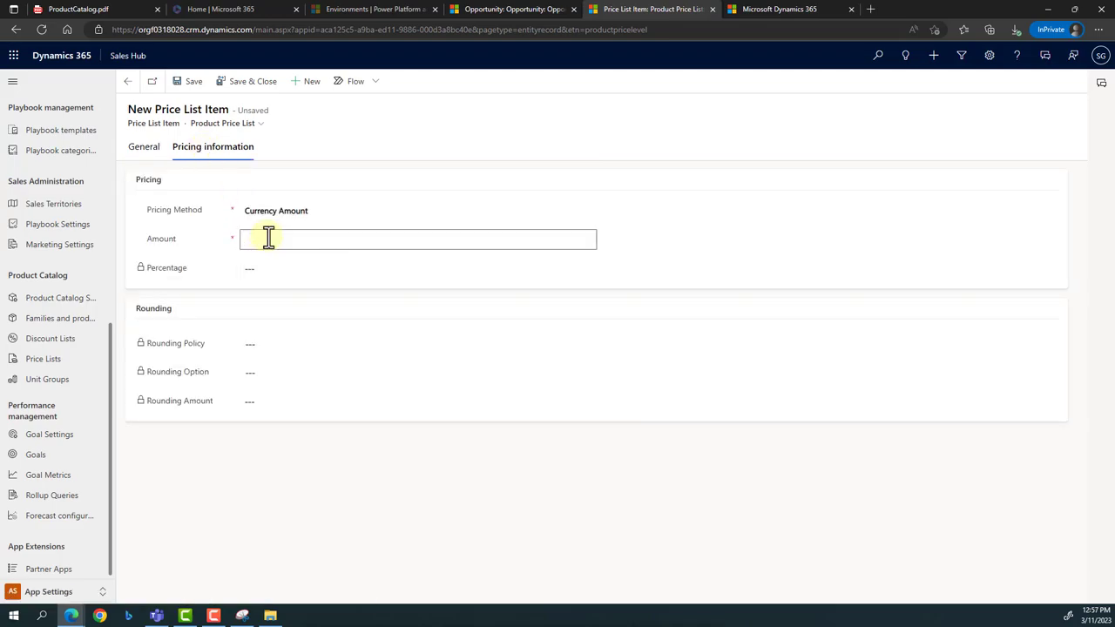
text(120)
click(200, 84)
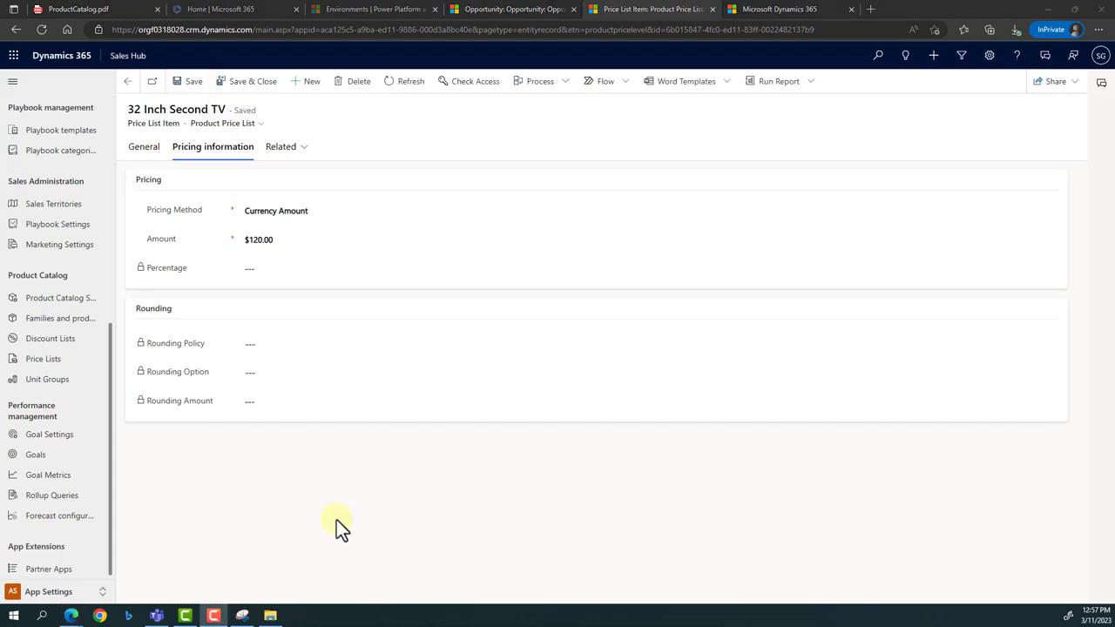
- Return to the active price lists and start a new price list named India Price List
click(127, 87)
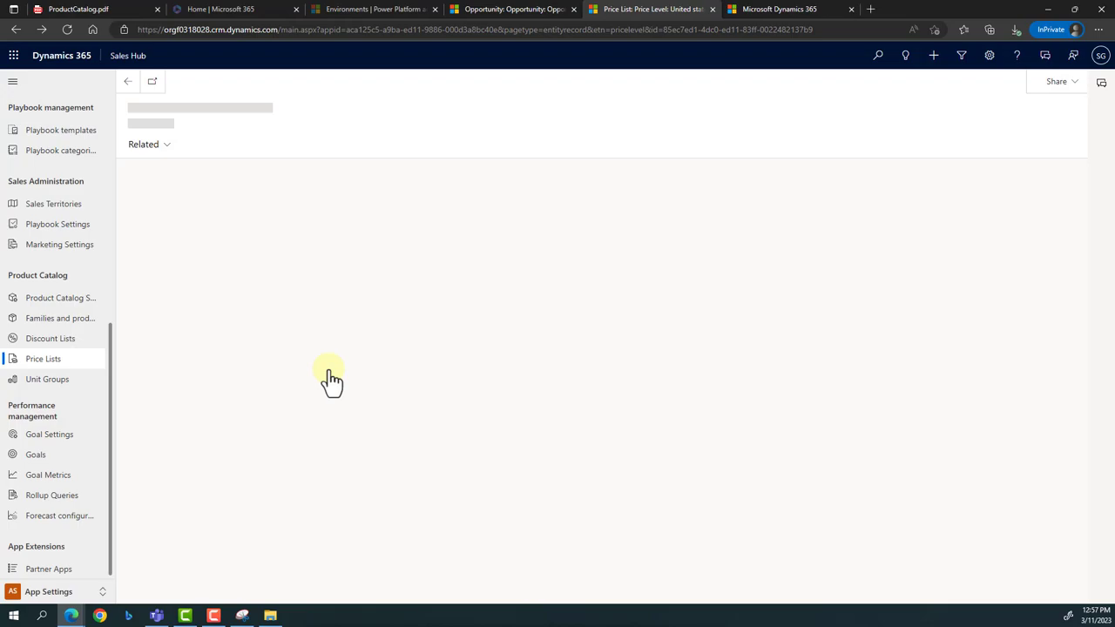
click(127, 81)
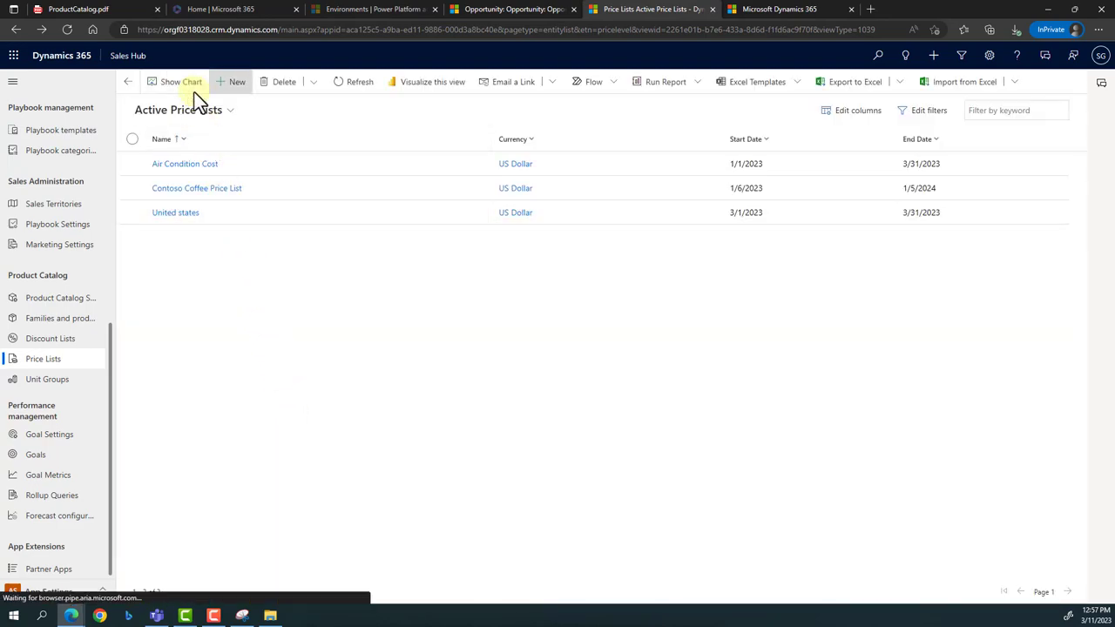
click(232, 82)
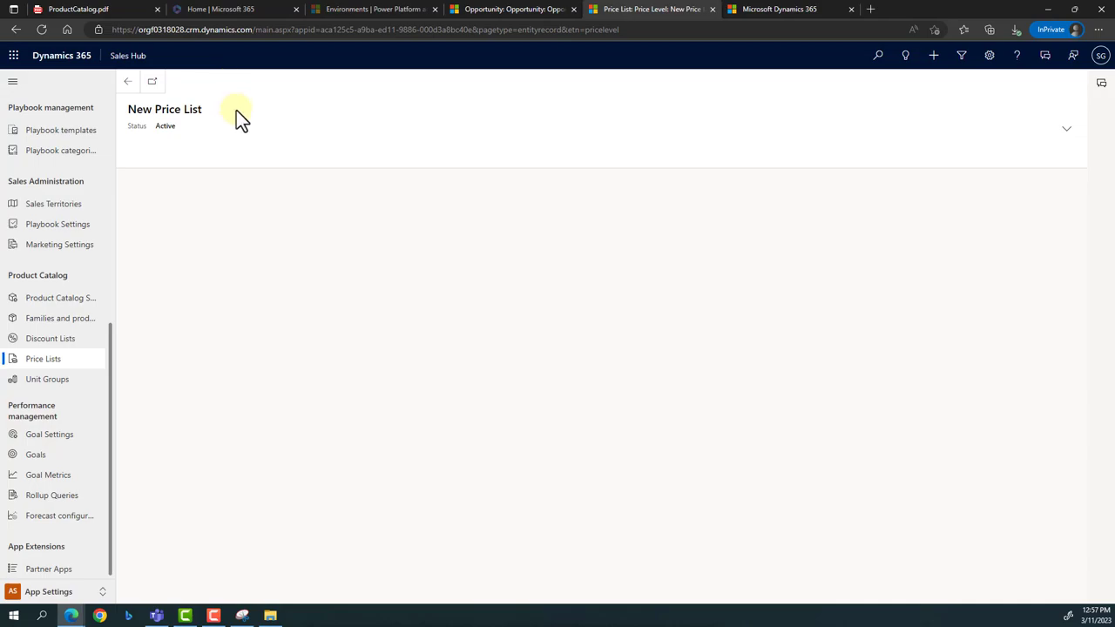
click(262, 191)
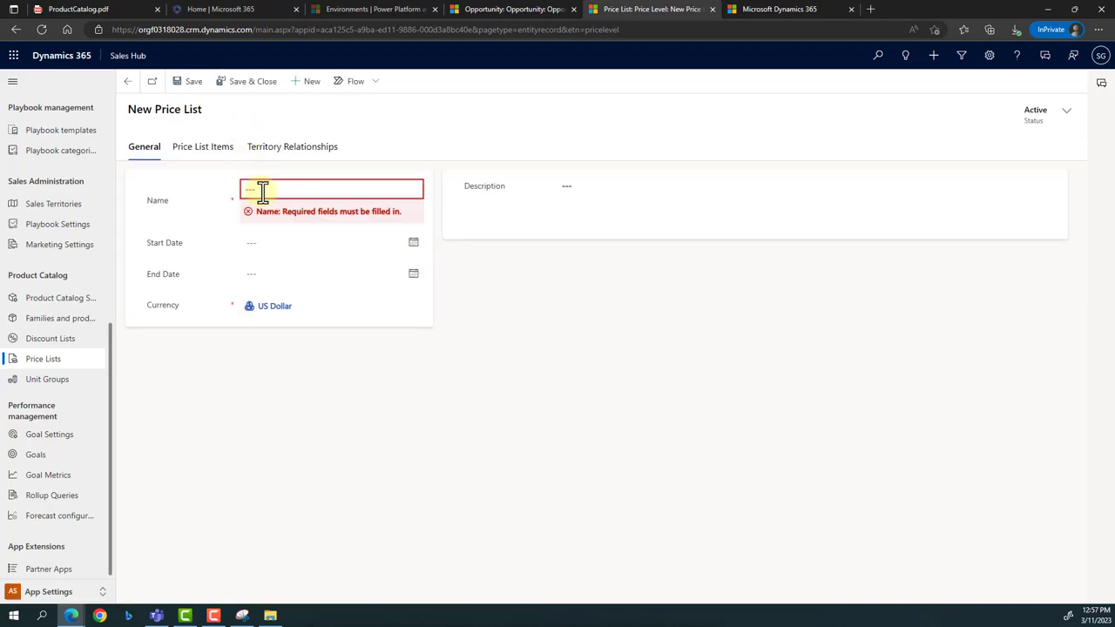
click(262, 192)
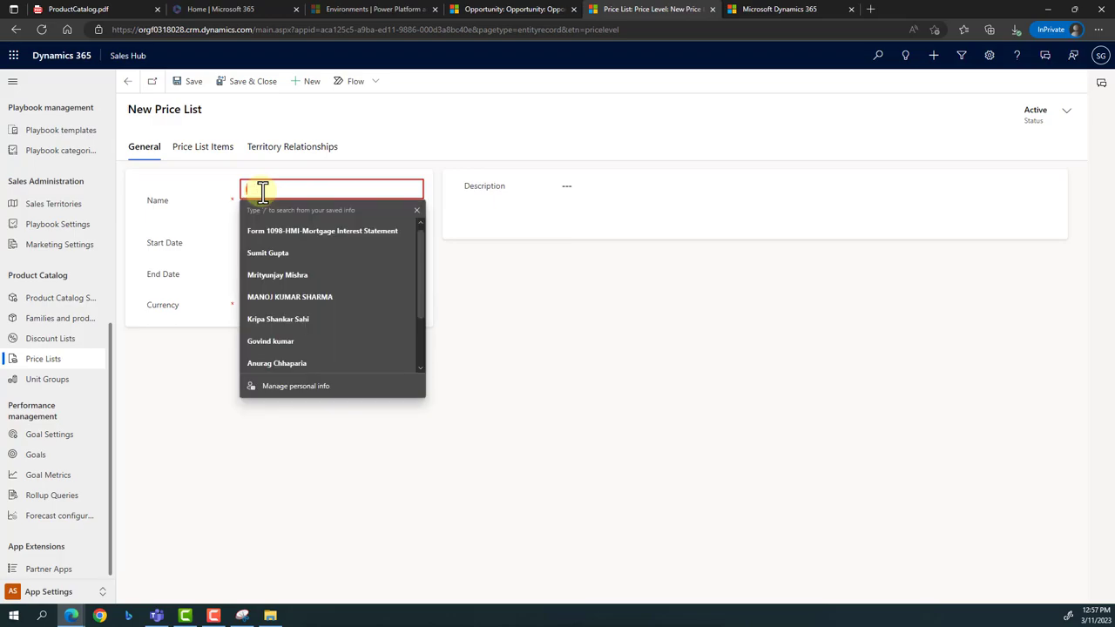
text(India Price L)
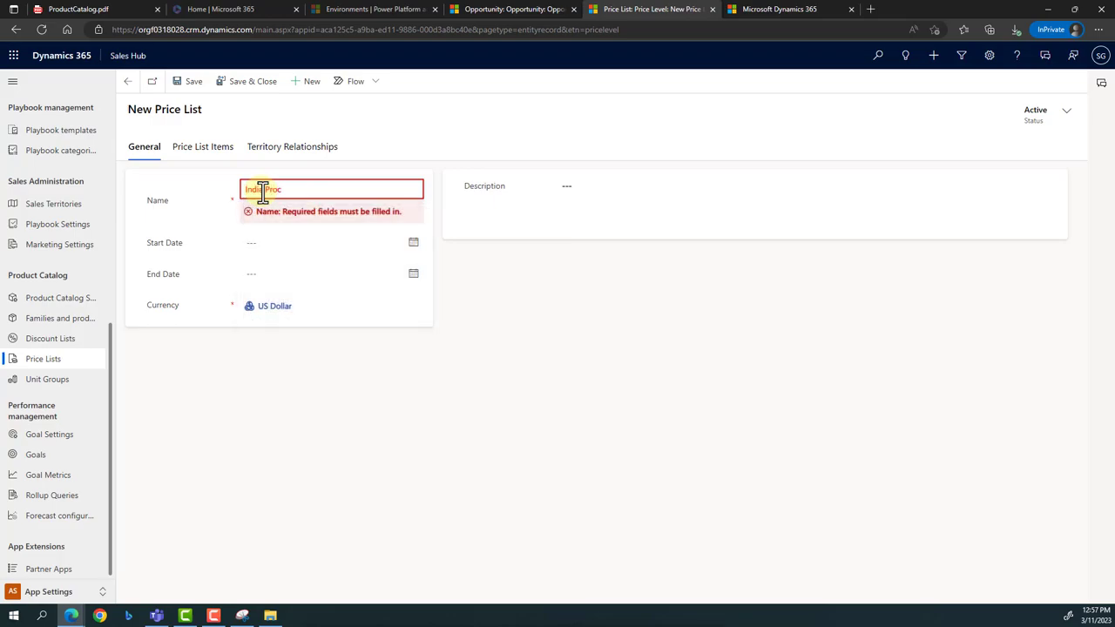
text(oist)
key(Tab)
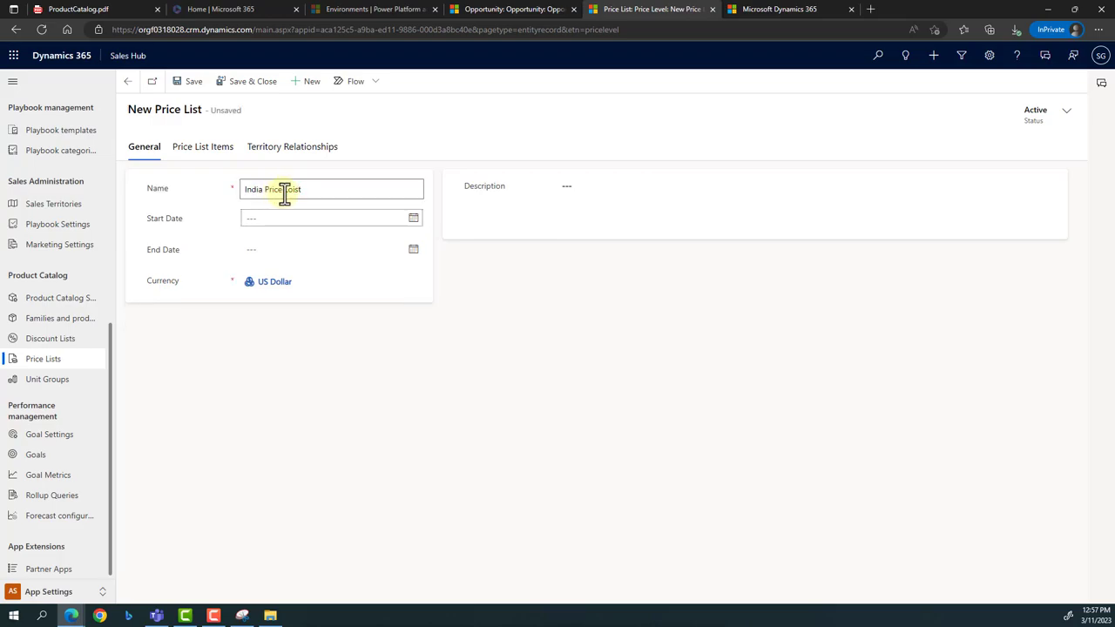
click(292, 191)
key(Delete)
key(Delete)
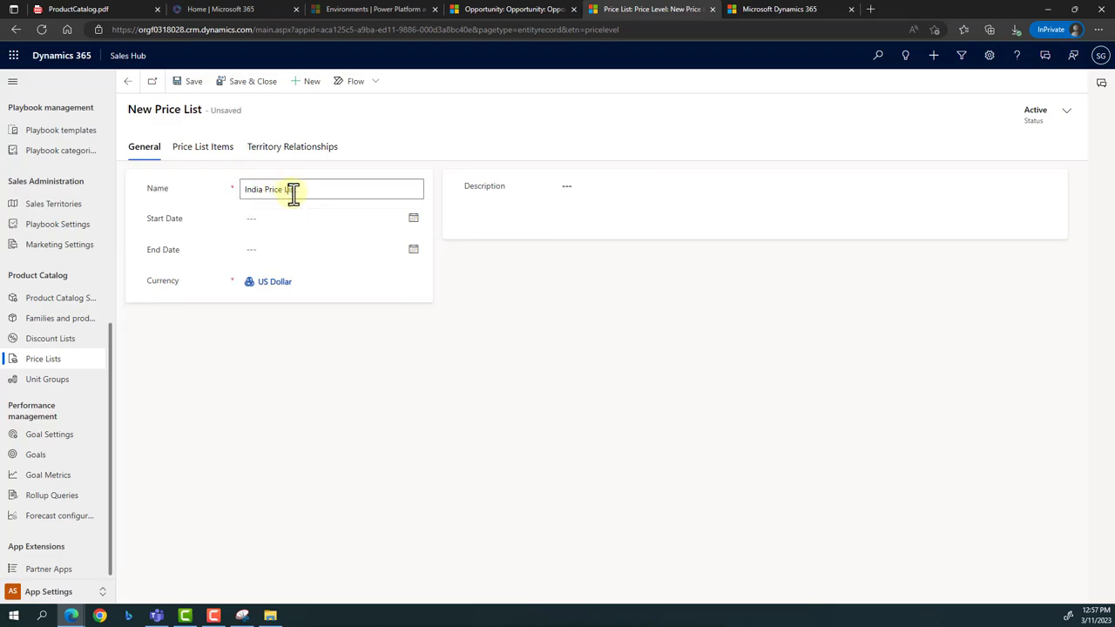
text(ist)
- Set India Price List to run from 3/1/2023 to 3/31/2023 and save it with its price list items shown
click(413, 219)
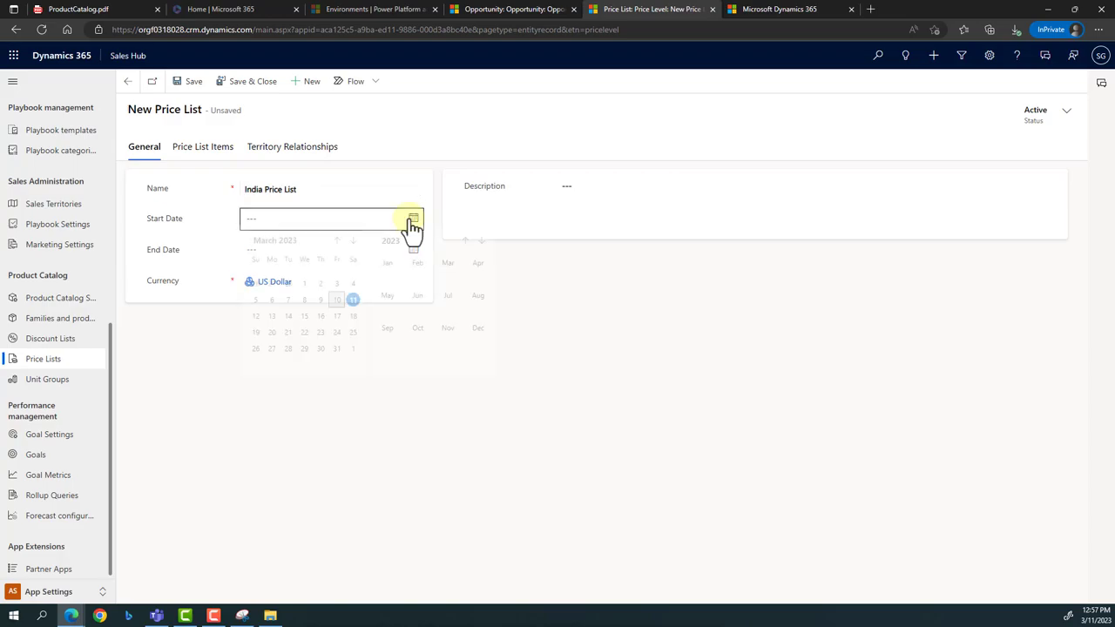
click(304, 289)
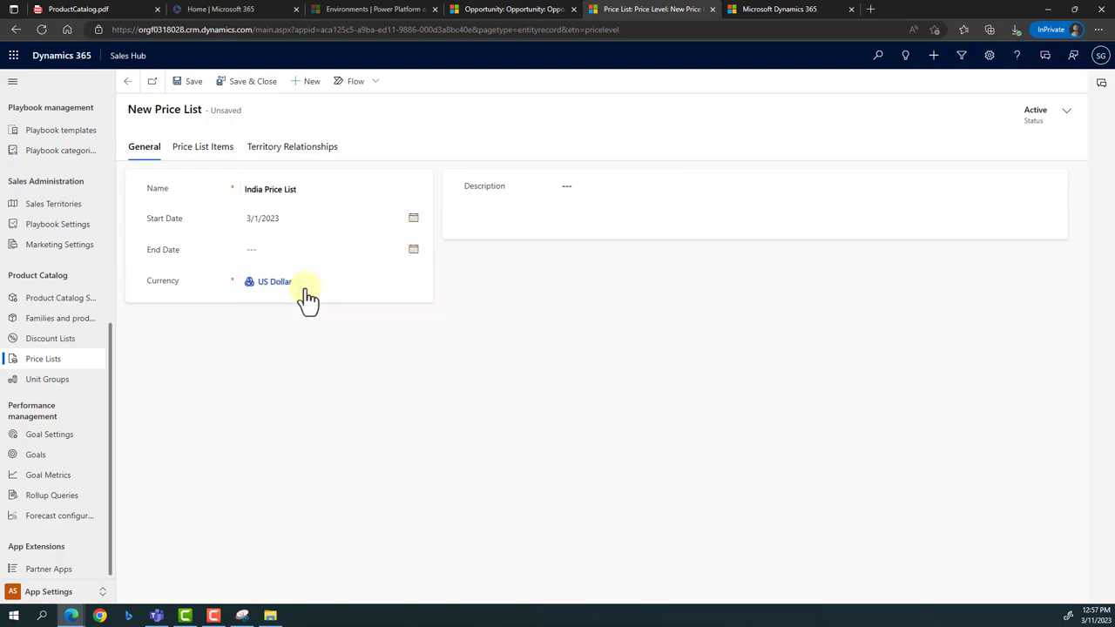
click(413, 250)
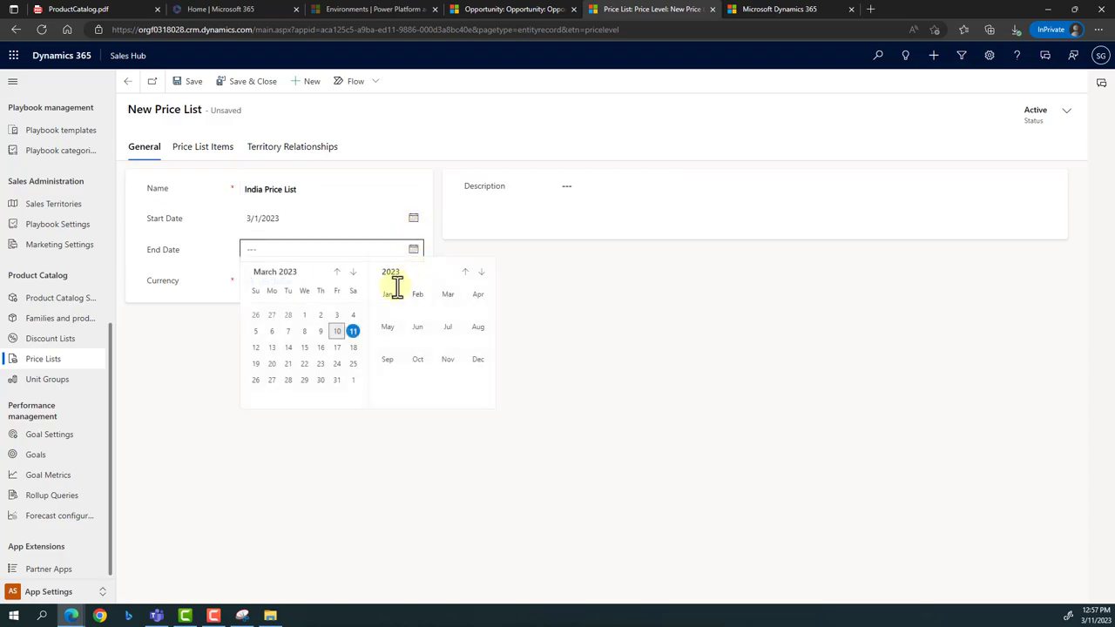
click(335, 388)
key(ctrl+s)
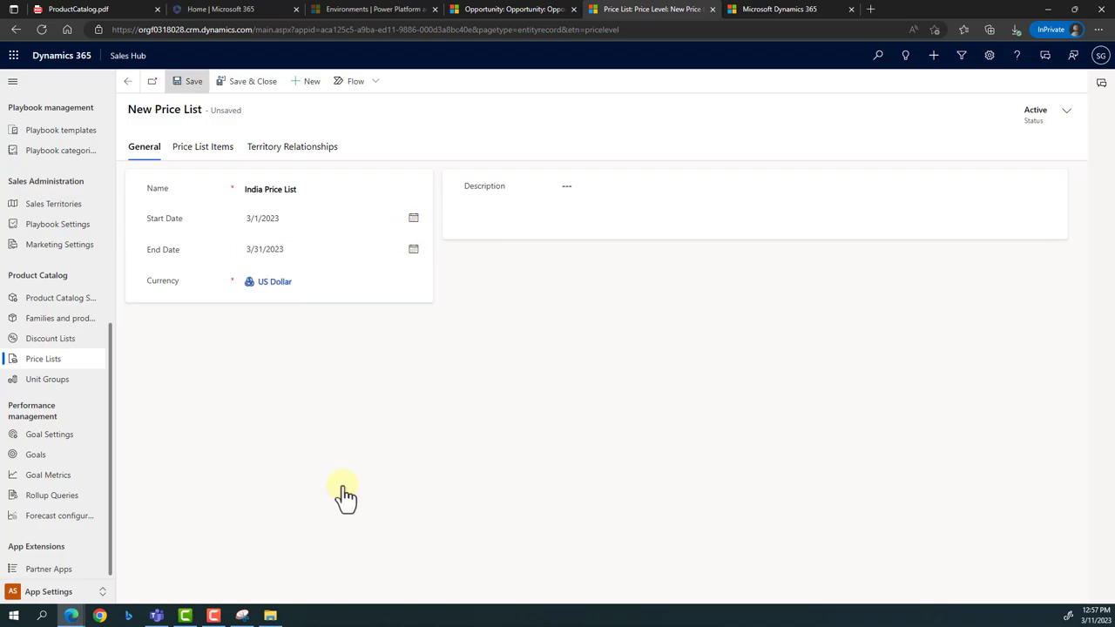
click(212, 150)
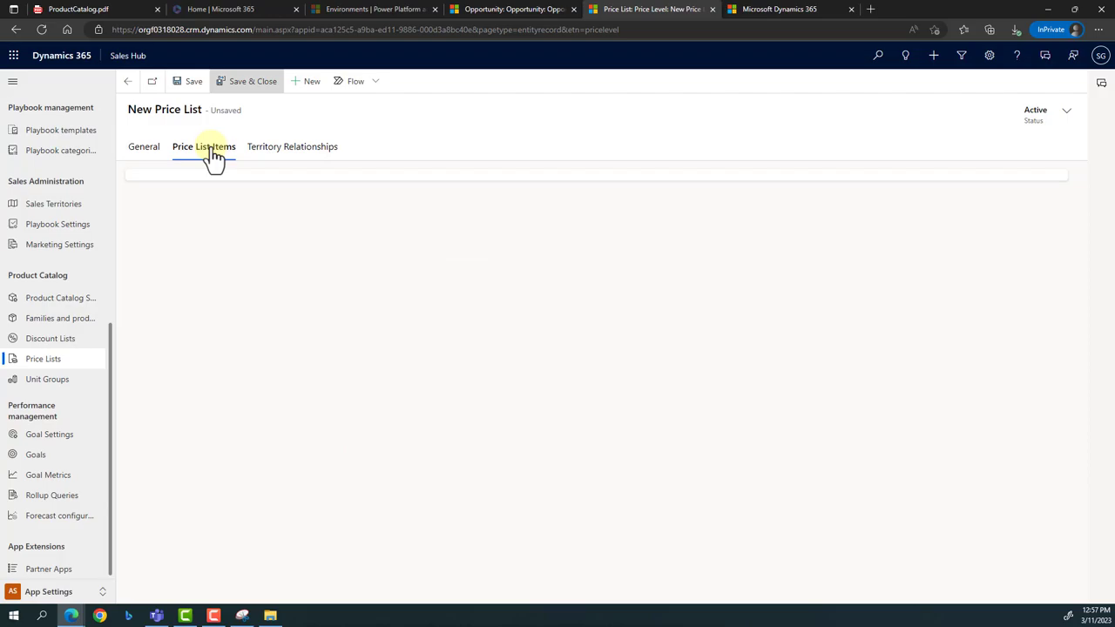
click(193, 83)
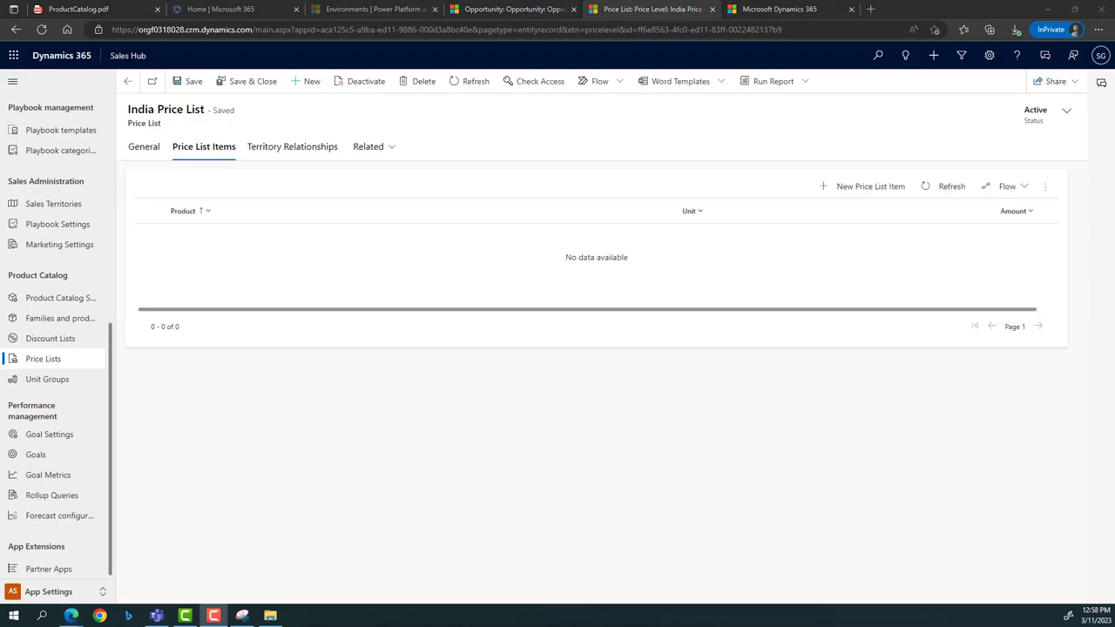
- Start a new price list item in India Price List with 32 Inch Second TV as its product
click(874, 189)
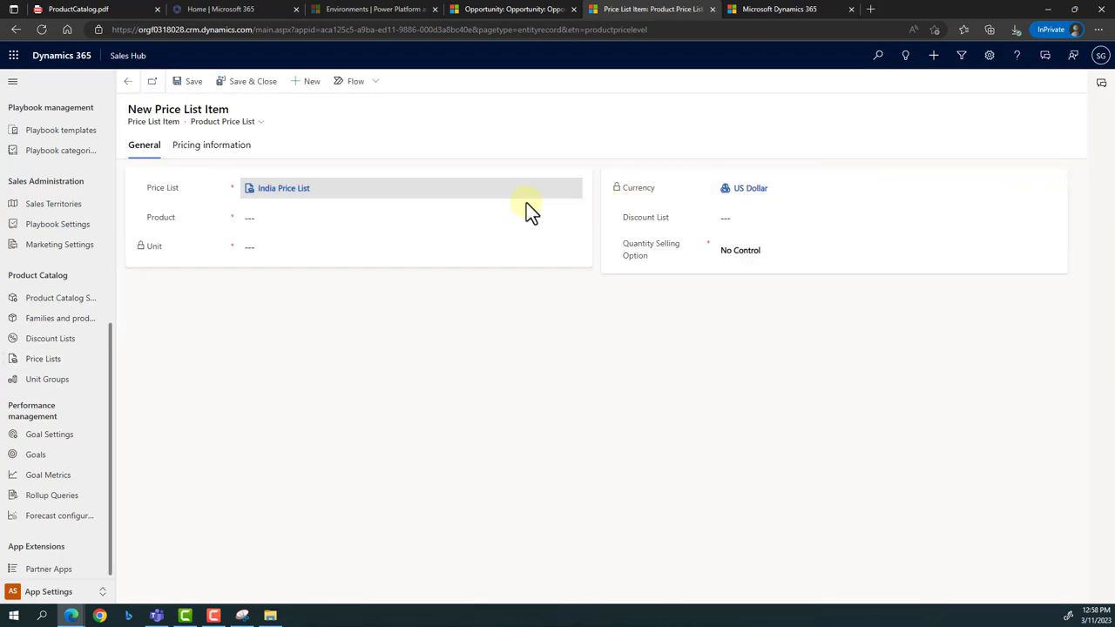
click(294, 218)
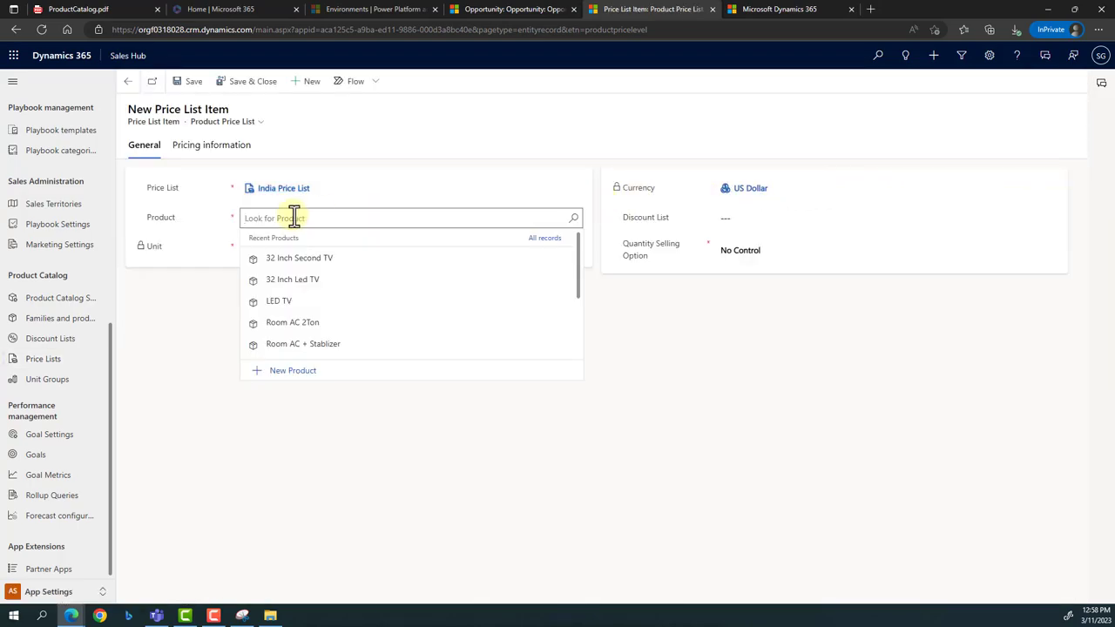
click(298, 258)
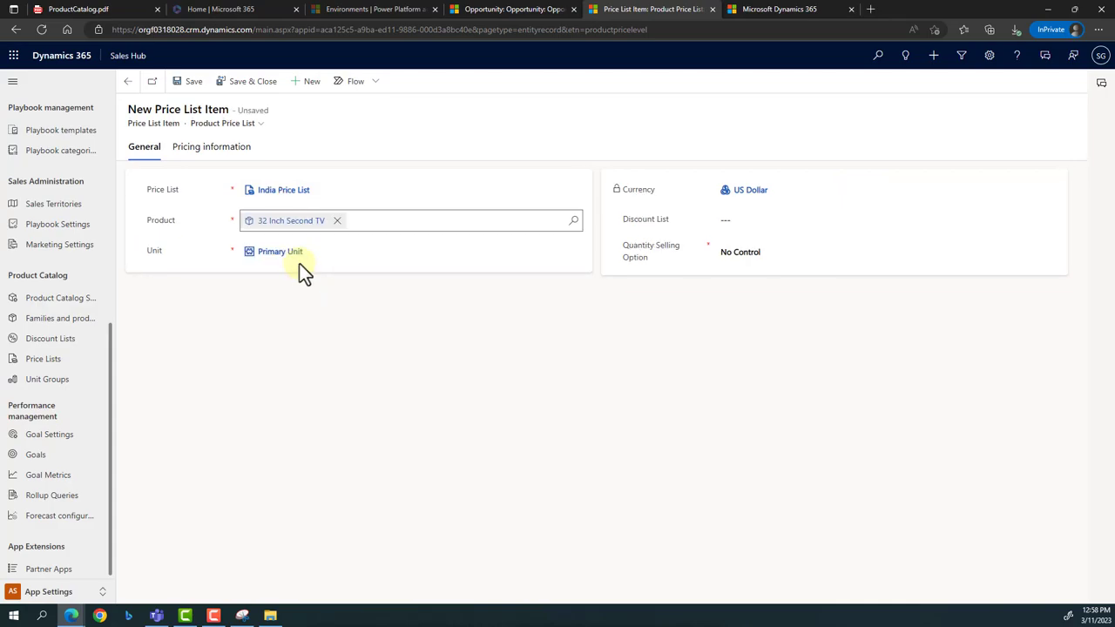
- Set the India Price List item's amount to 150 in its pricing information and save the item
click(188, 149)
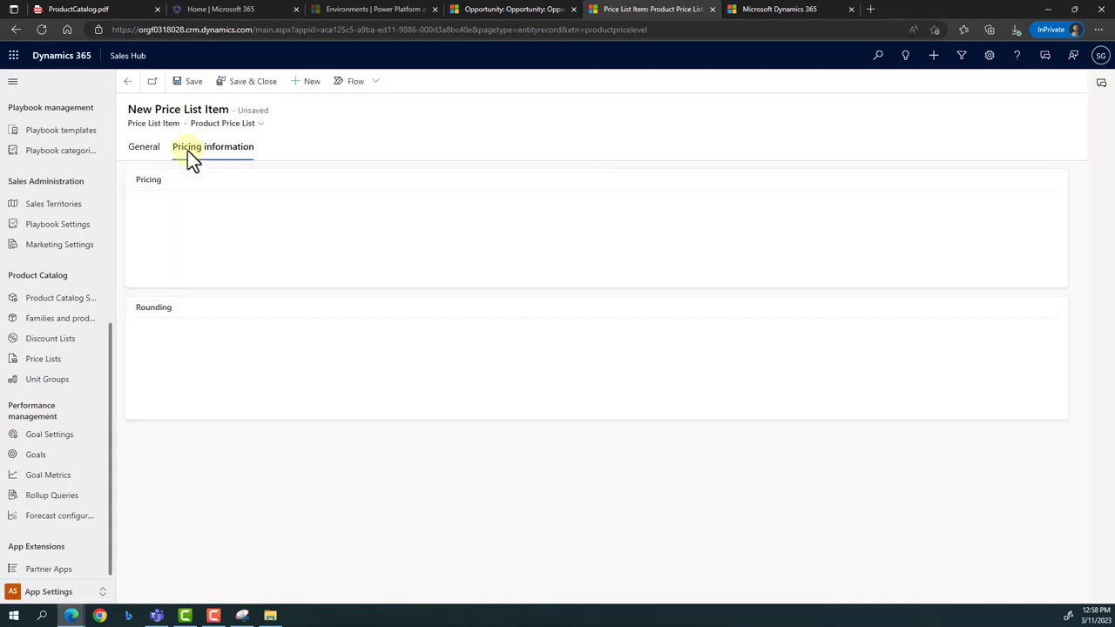
click(255, 240)
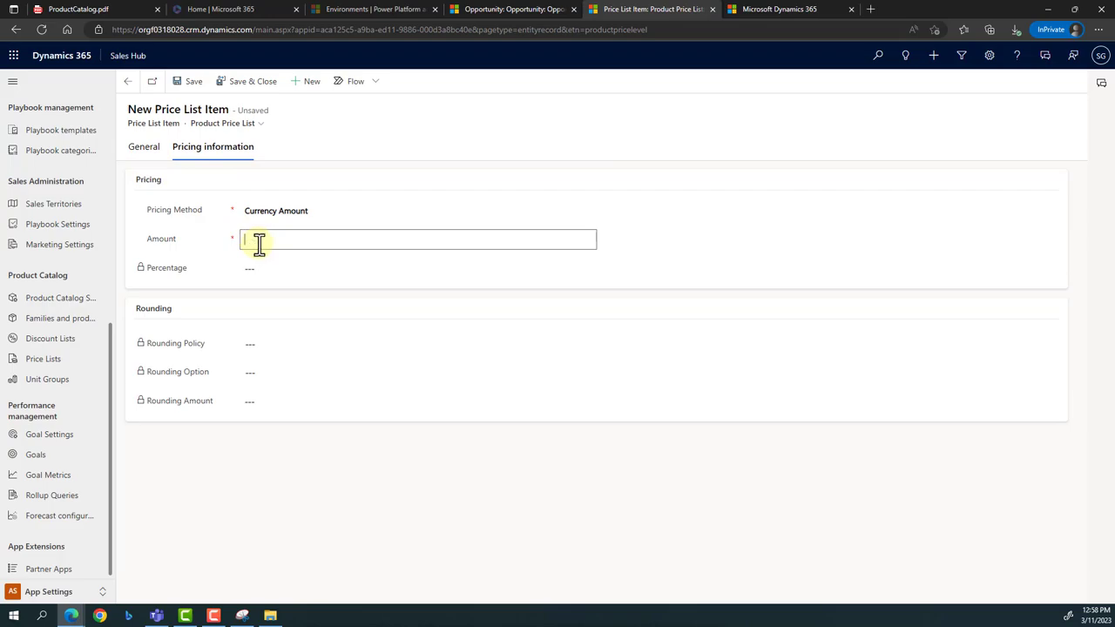
text(150)
click(193, 87)
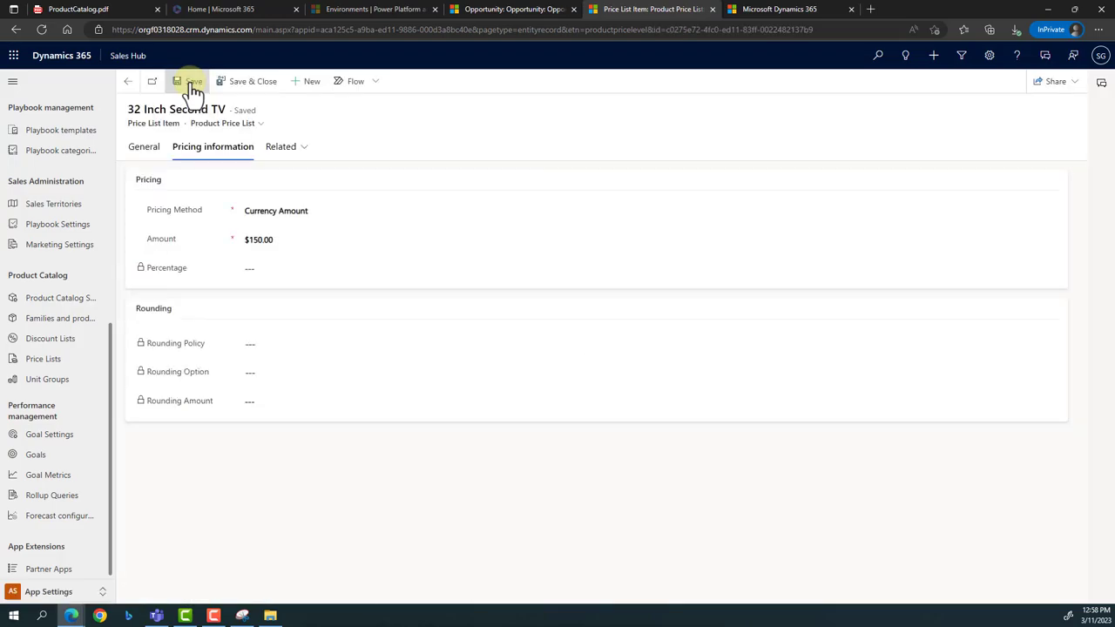
- Go to the active discount lists and start a new discount list
click(60, 348)
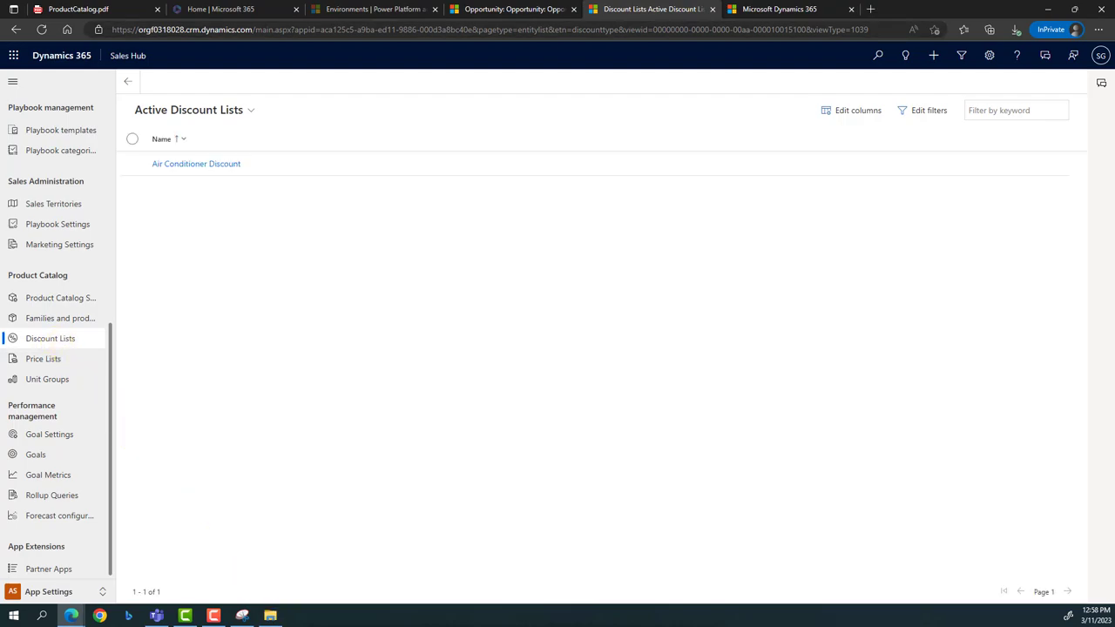
key(F10)
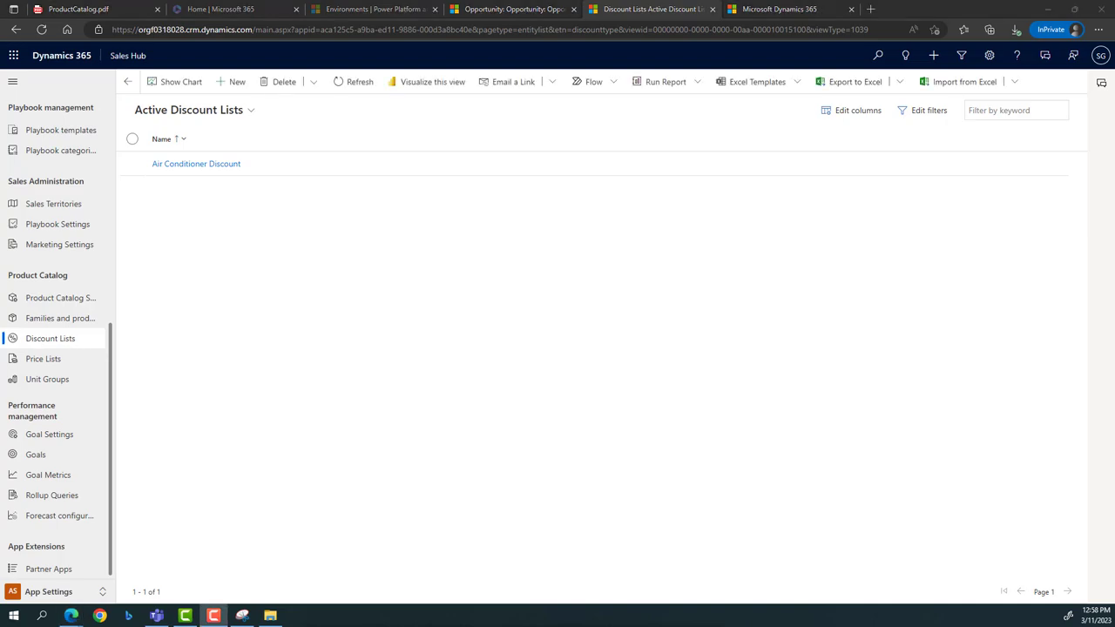
click(238, 88)
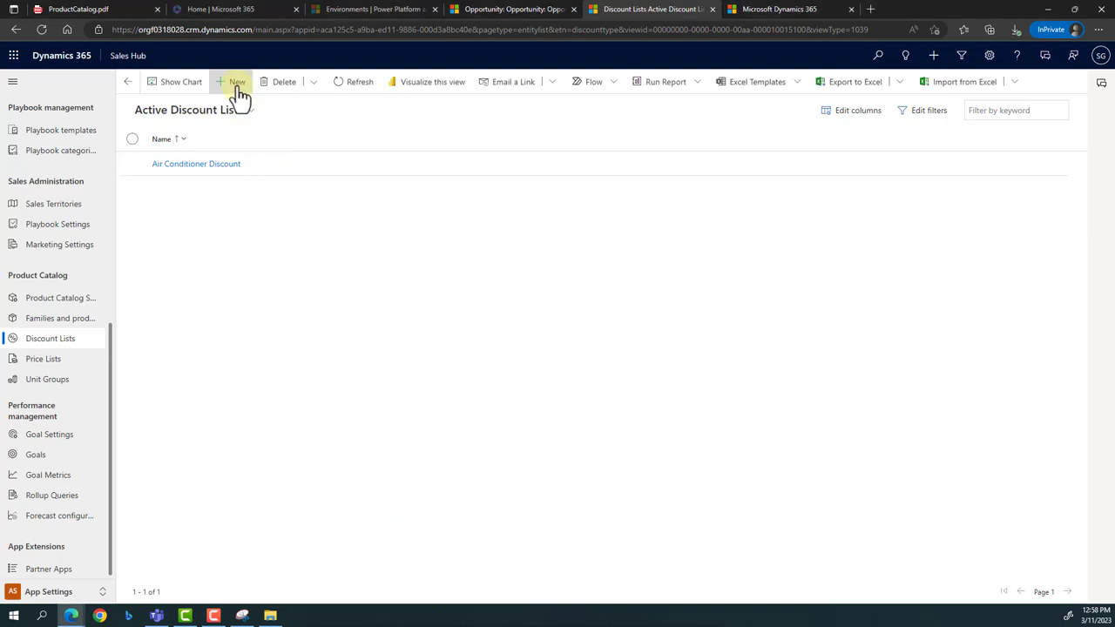
click(237, 88)
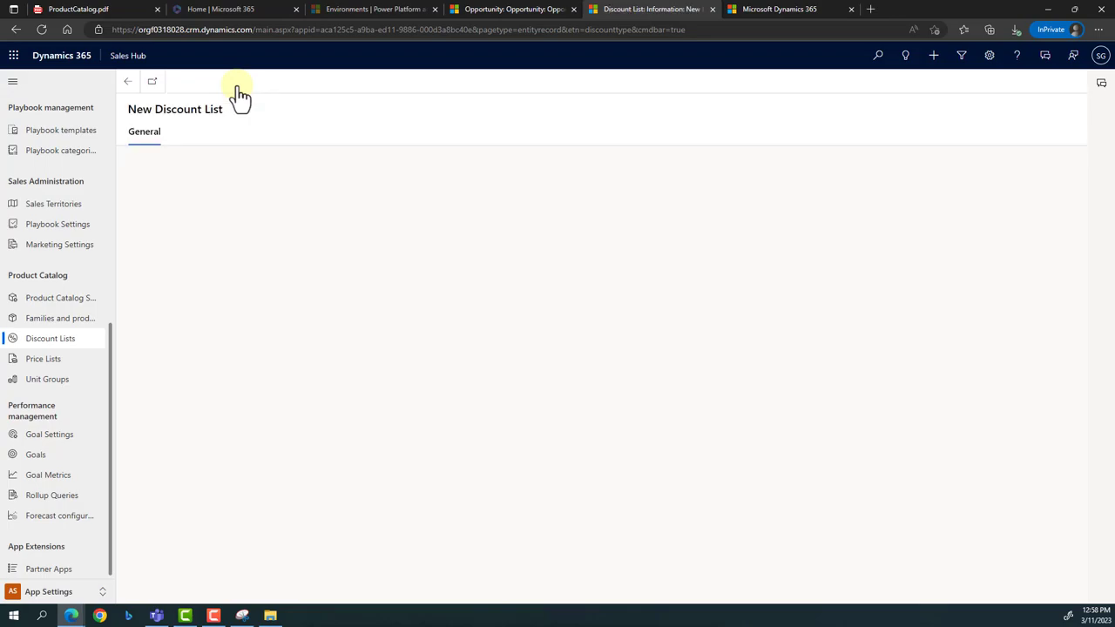
- Name the new discount list Television Discount List and set its type to Amount
click(278, 173)
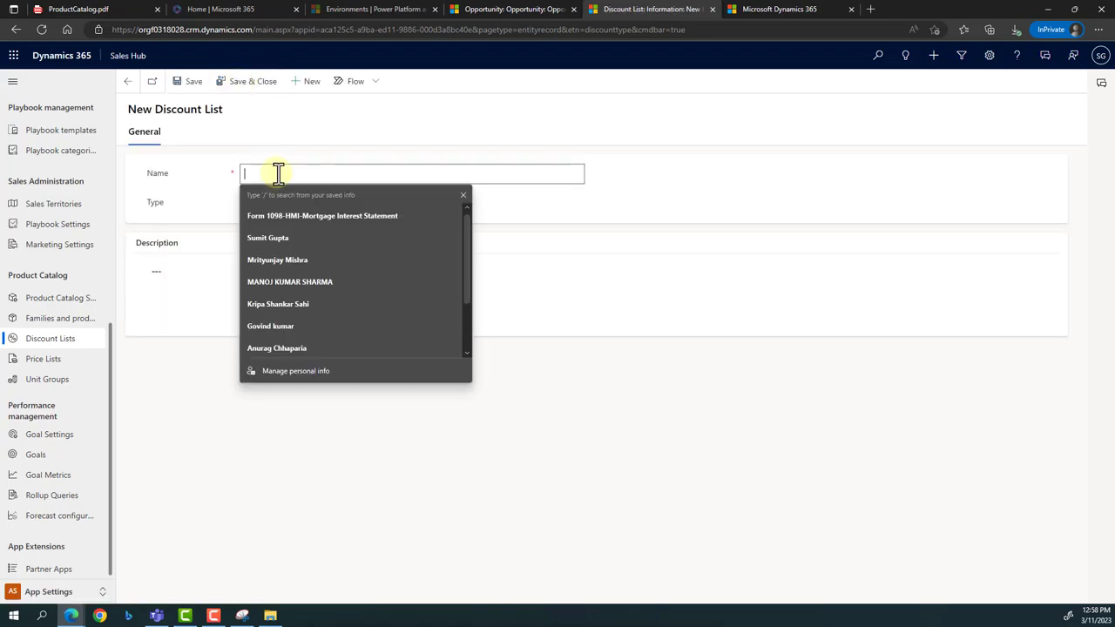
text(Telev)
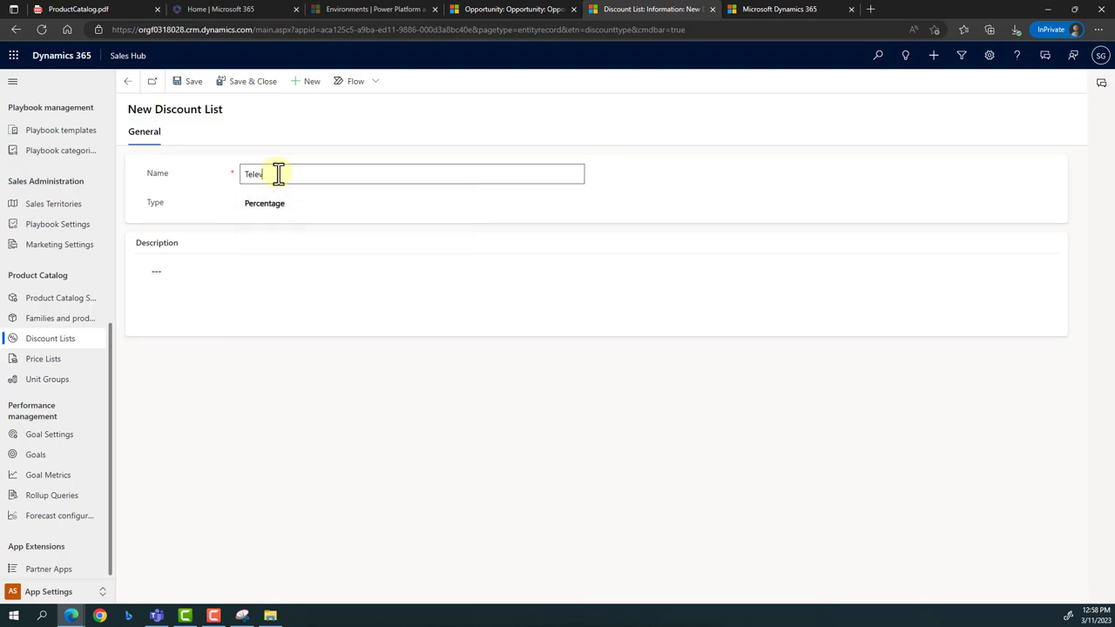
text(ision Discount List)
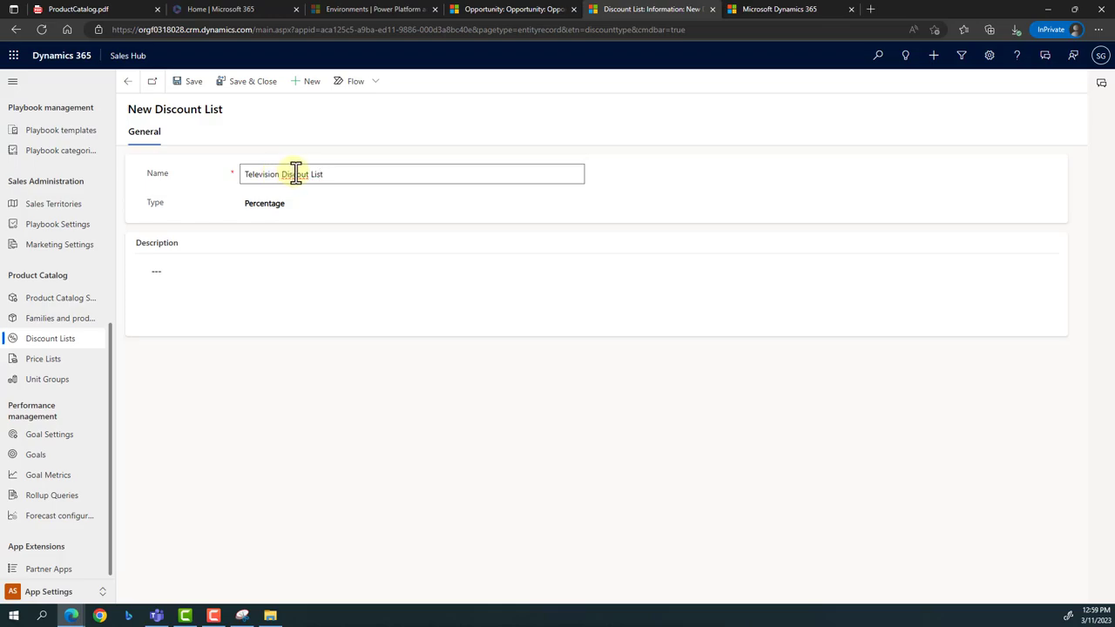
double_click(297, 173)
right_click(296, 173)
click(338, 187)
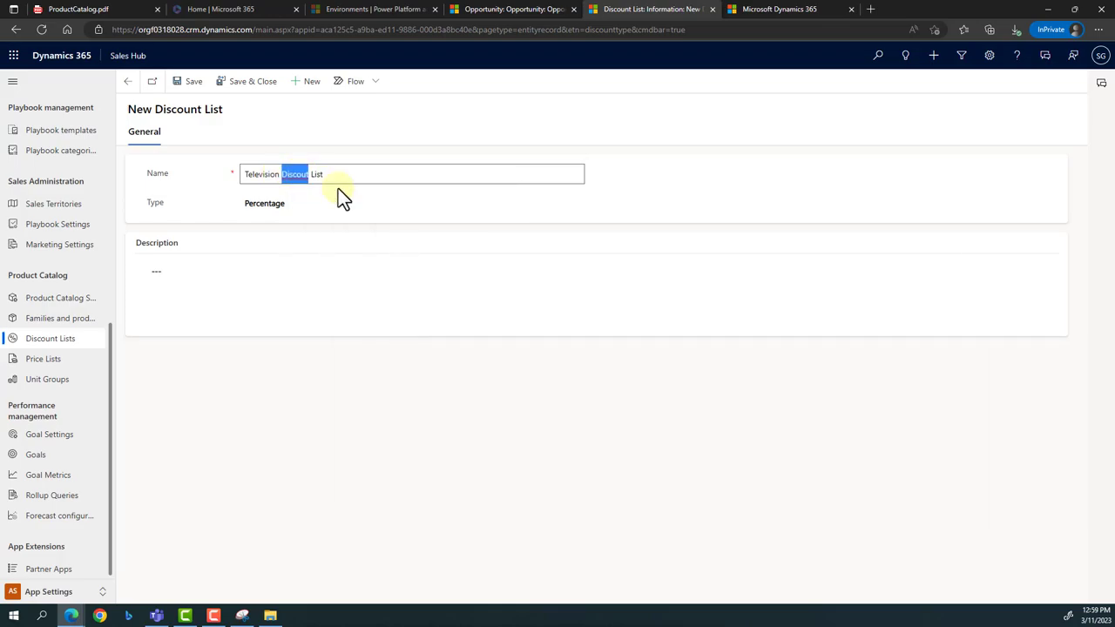
click(287, 204)
click(290, 232)
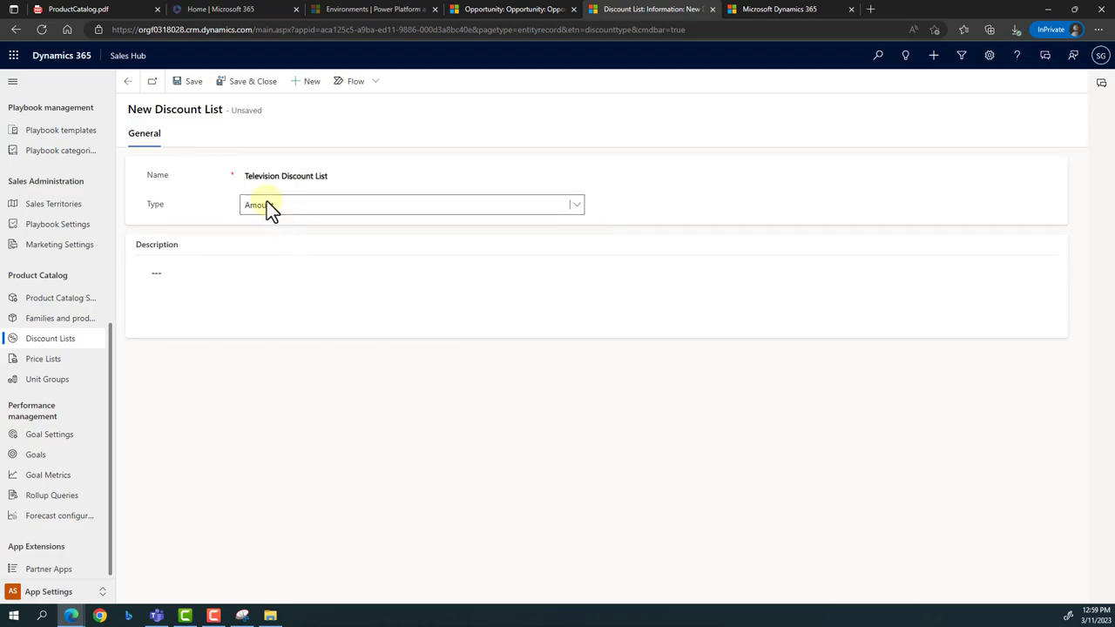
- Save the Television Discount List and start a new discount among its related discounts
click(188, 82)
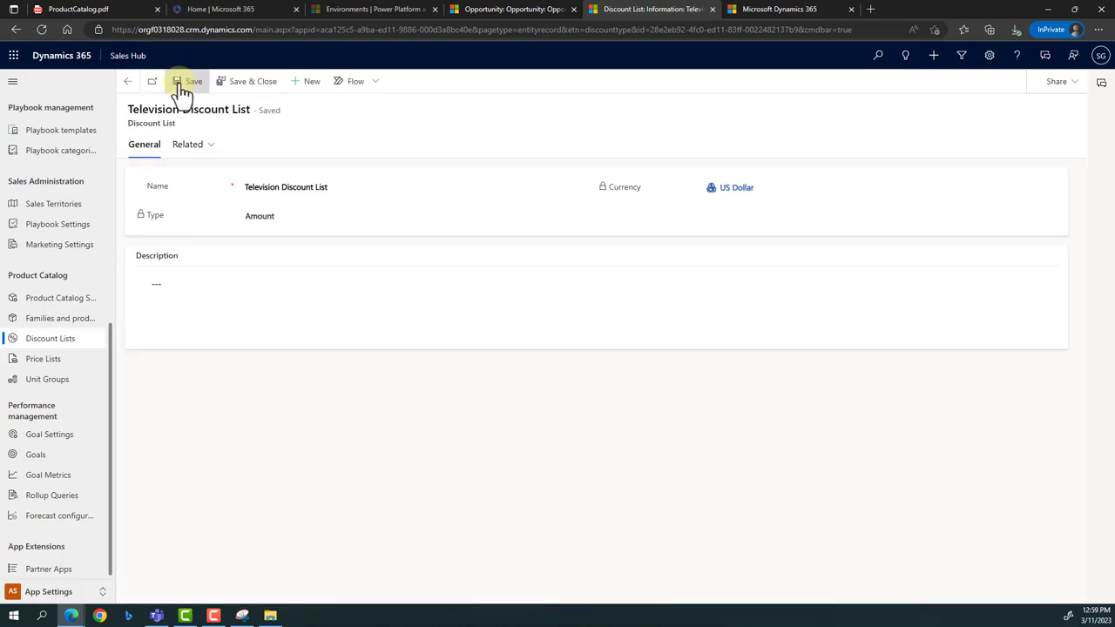
click(209, 148)
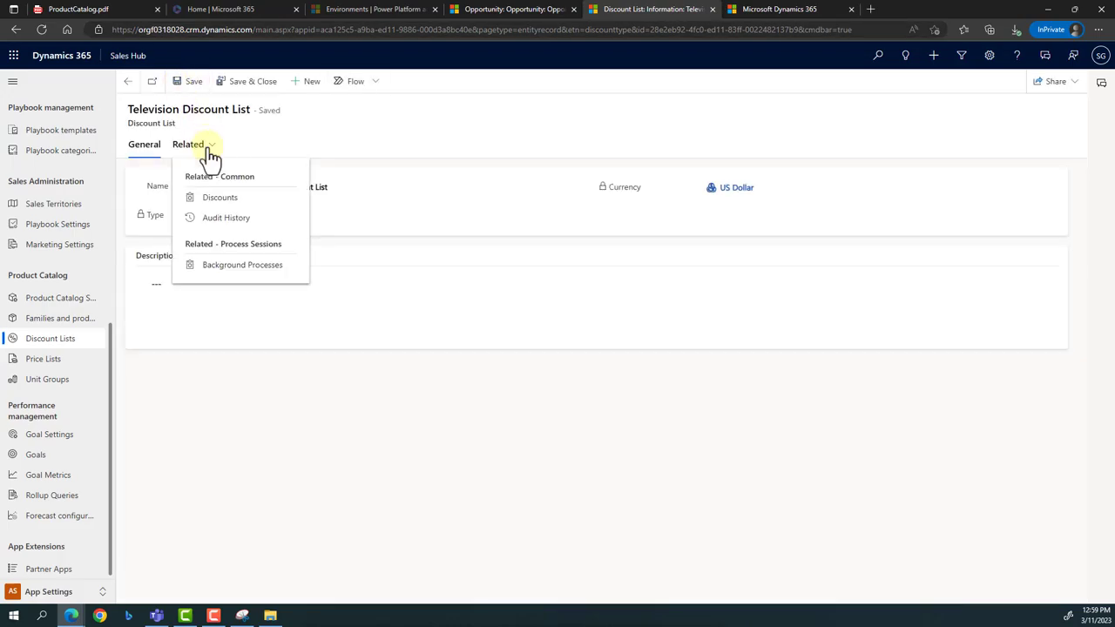
click(226, 198)
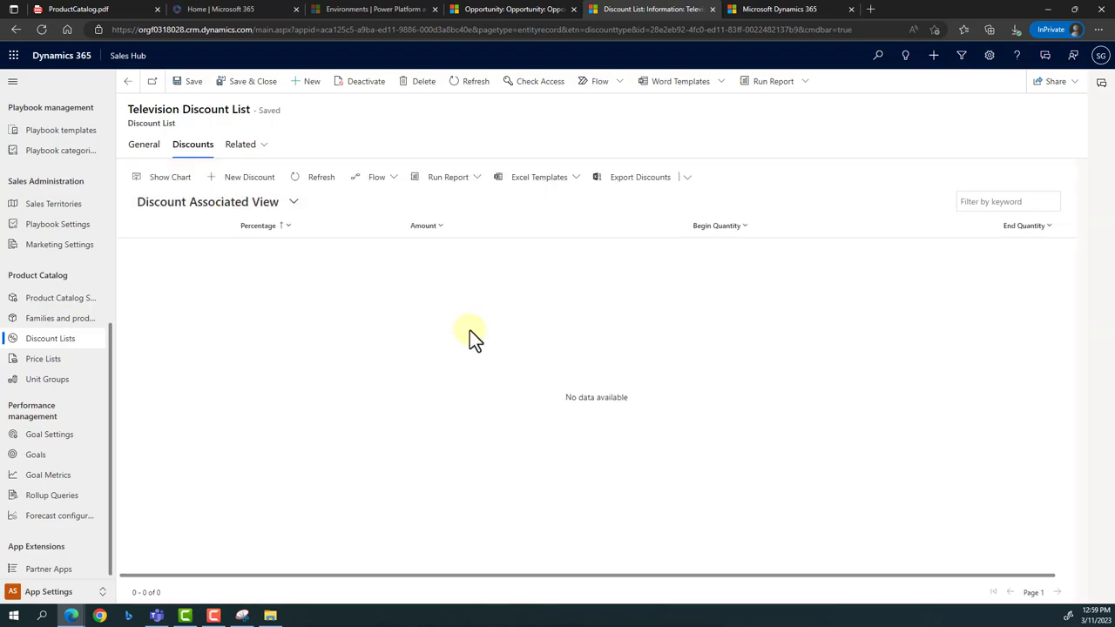
click(249, 179)
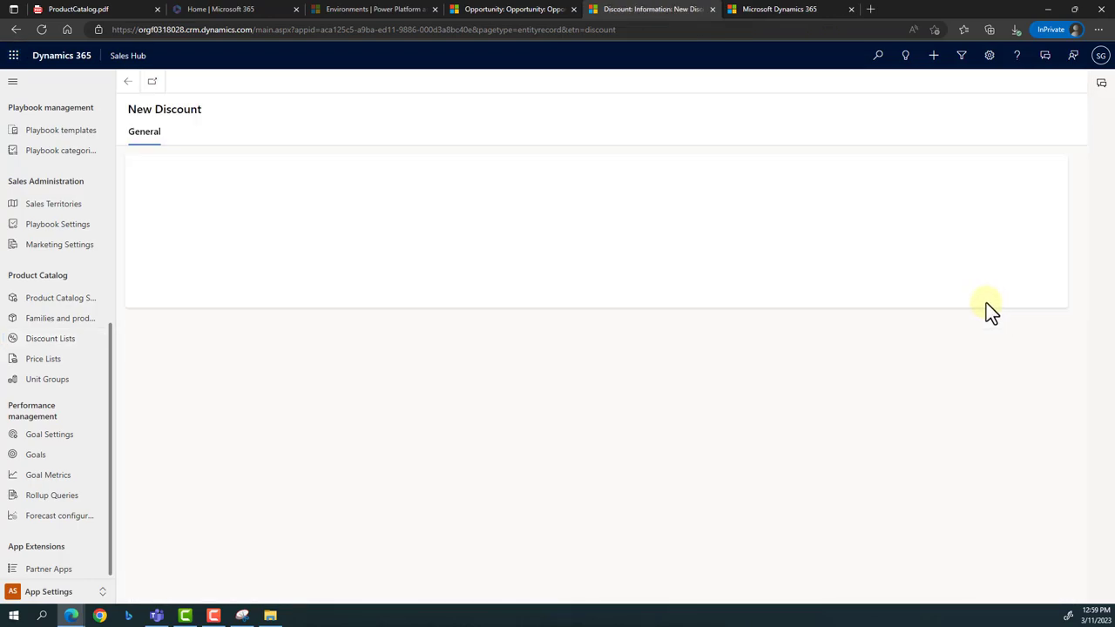
- Fill in the new discount with begin quantity 1, end quantity 5 and amount 100
click(275, 206)
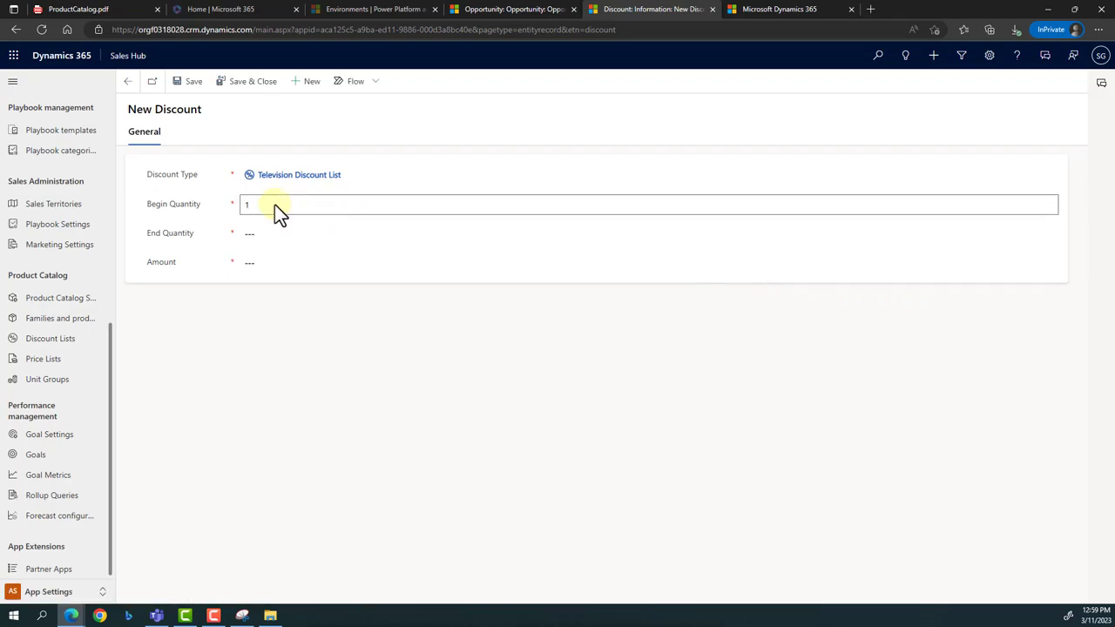
key(Tab)
text(5)
key(Tab)
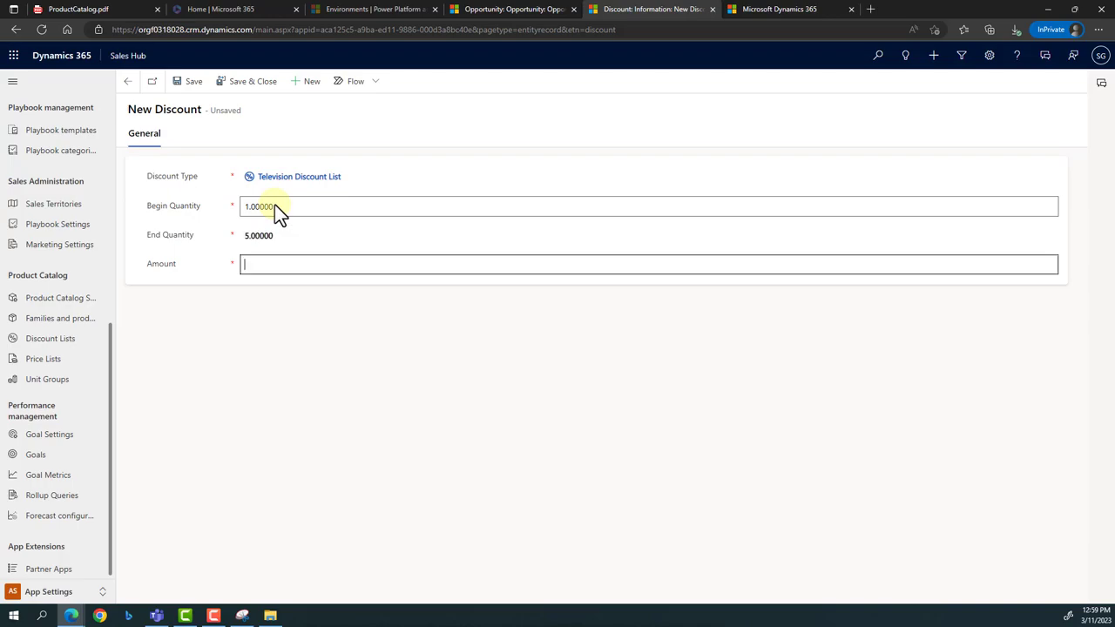
text(100)
key(Tab)
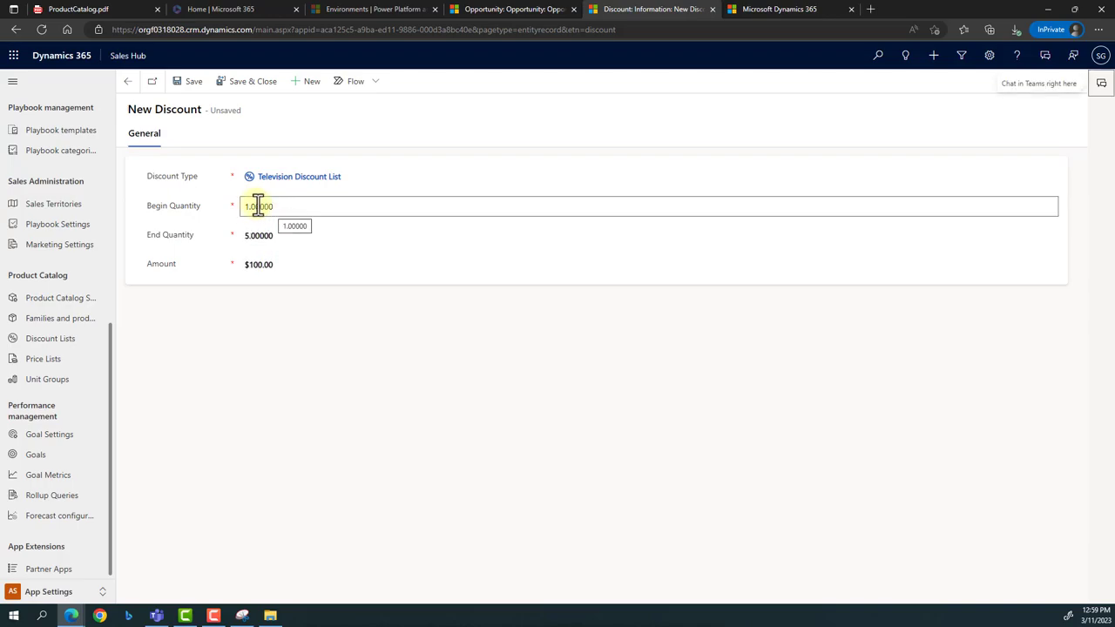
- Change the discount's begin quantity to 5 and end quantity to 10, and save and close it
double_click(246, 204)
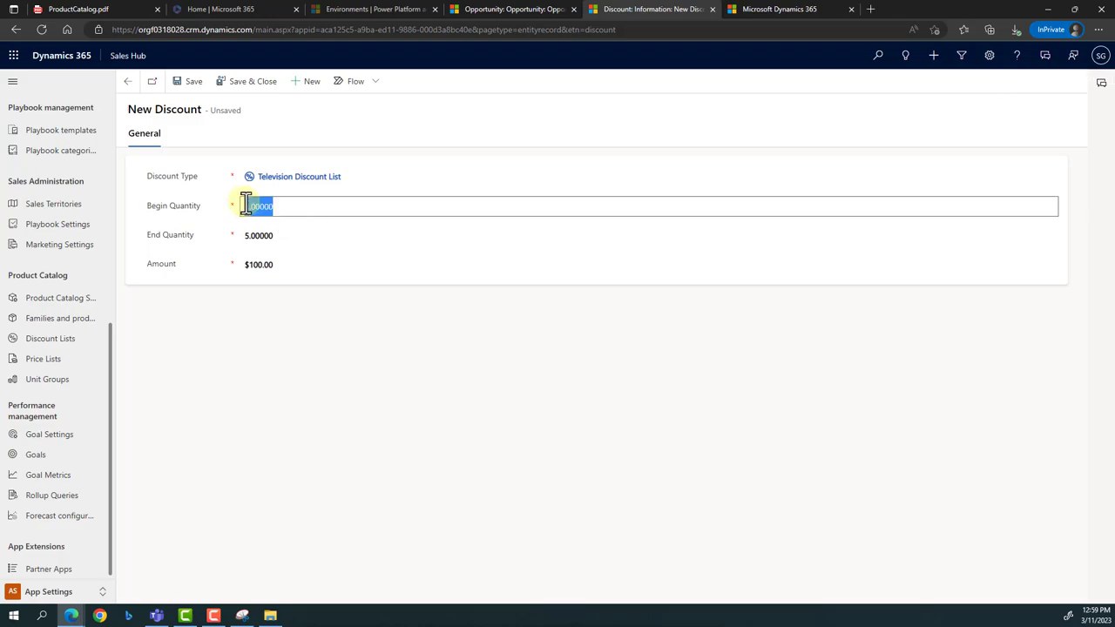
text(5)
click(248, 235)
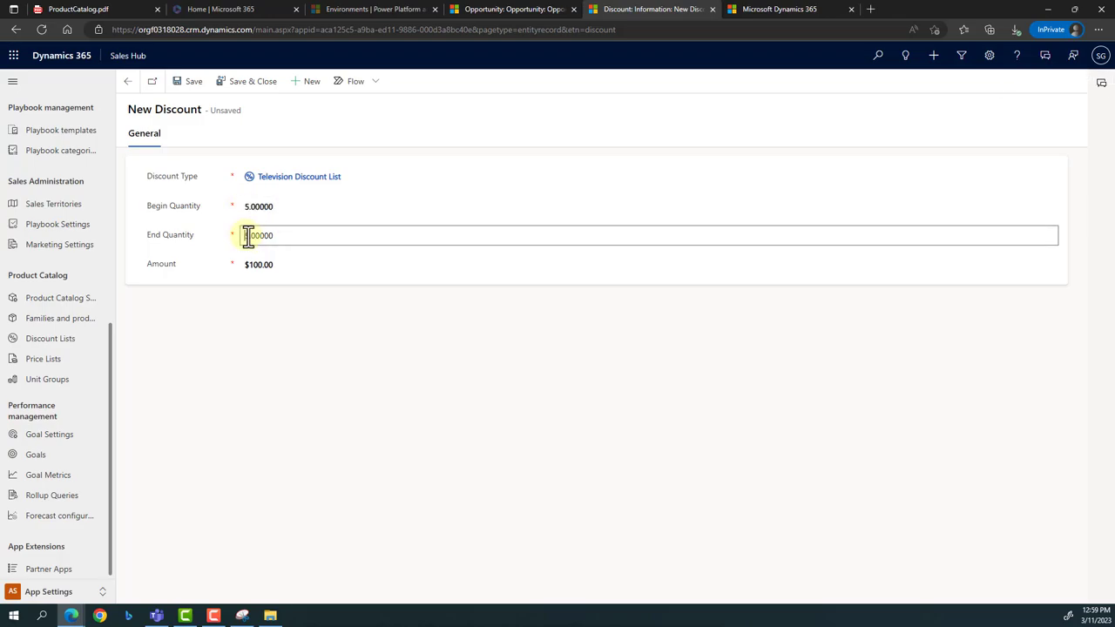
double_click(248, 235)
text(10)
click(293, 385)
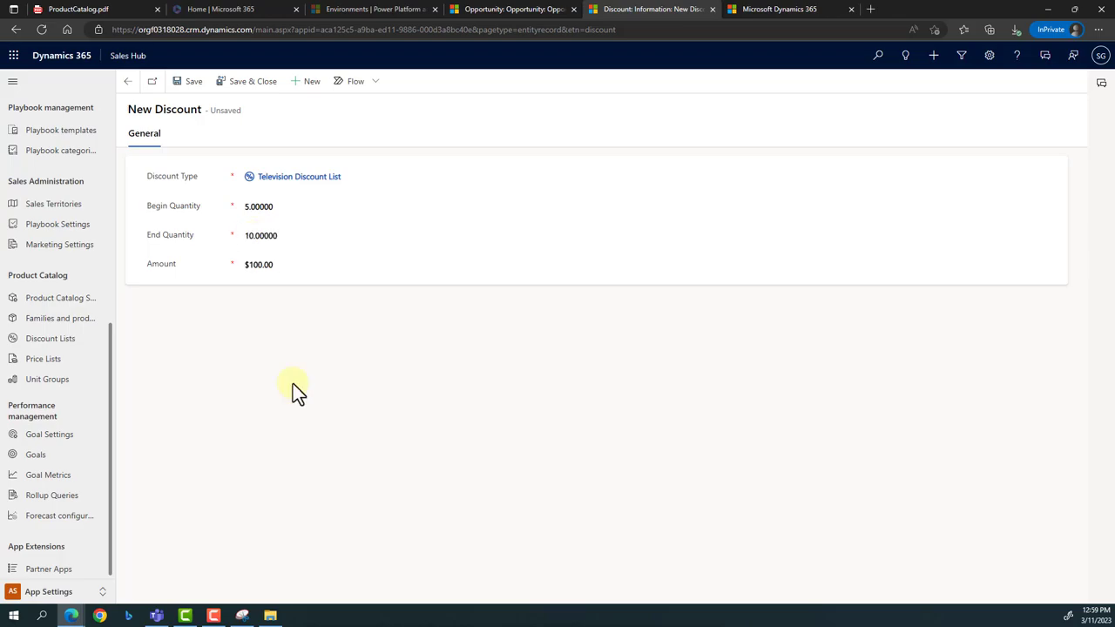
click(223, 88)
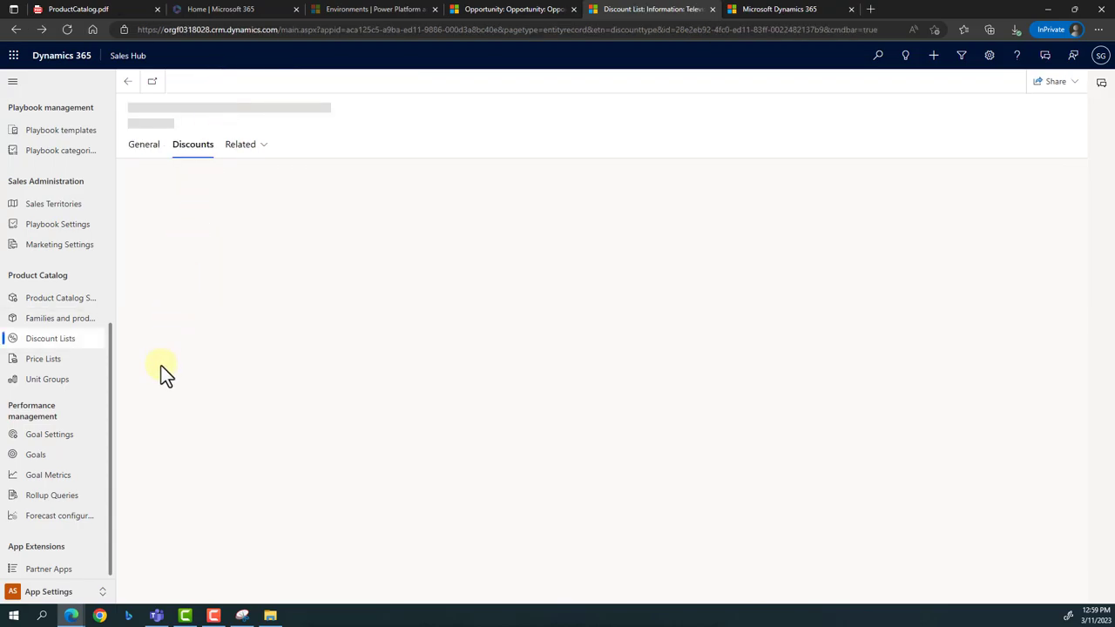
- Open the 32 Inch Led TV product from the families and products list and check its summary and product properties
click(69, 309)
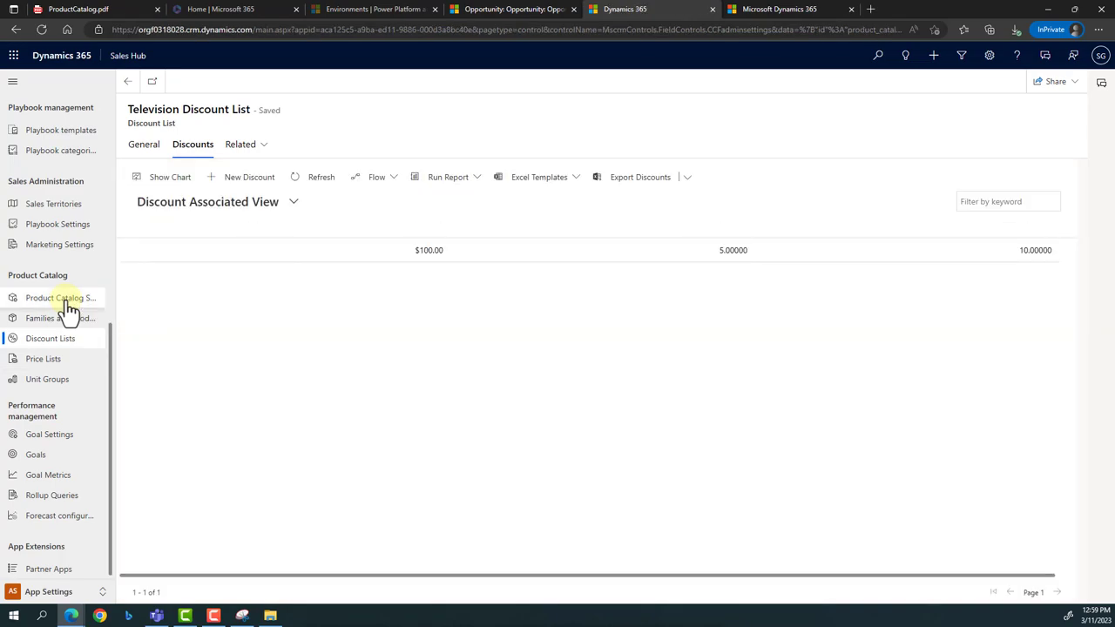
click(68, 305)
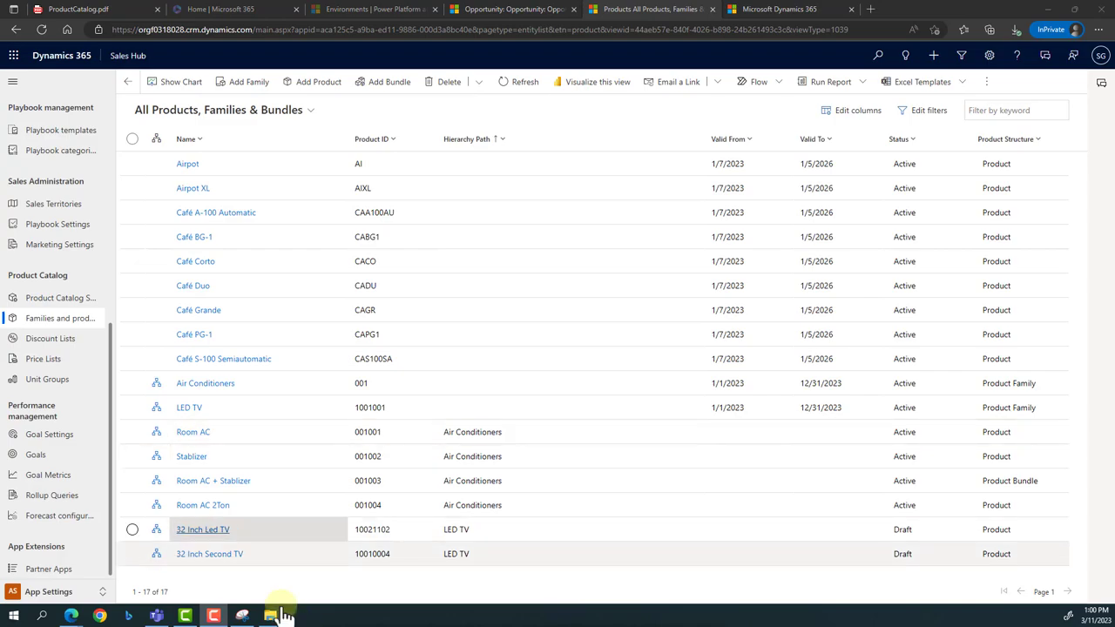
click(212, 533)
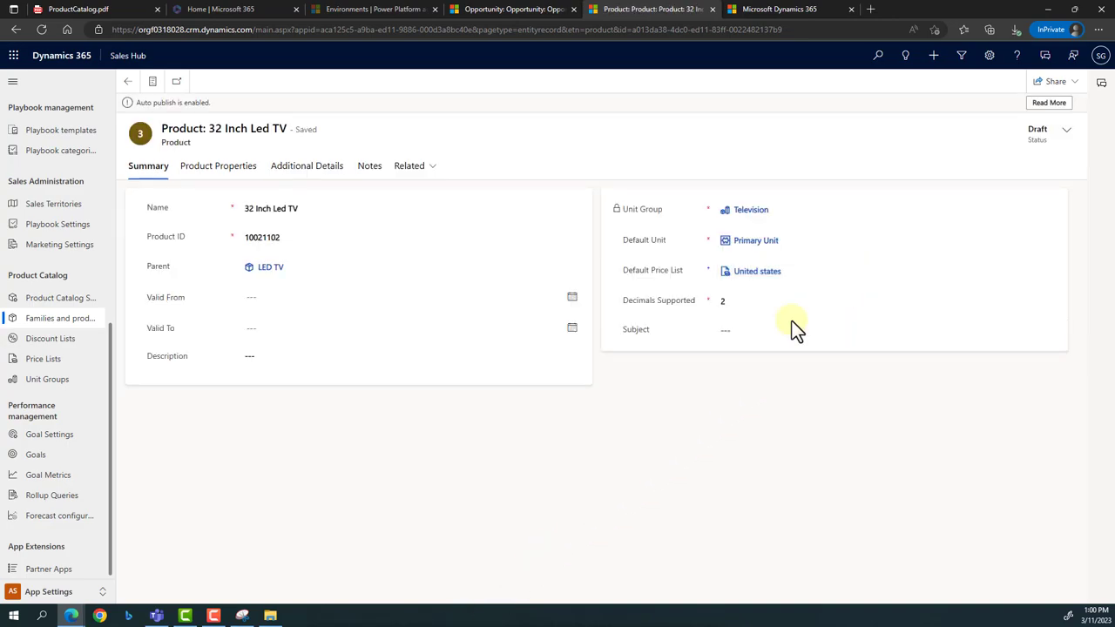
click(216, 171)
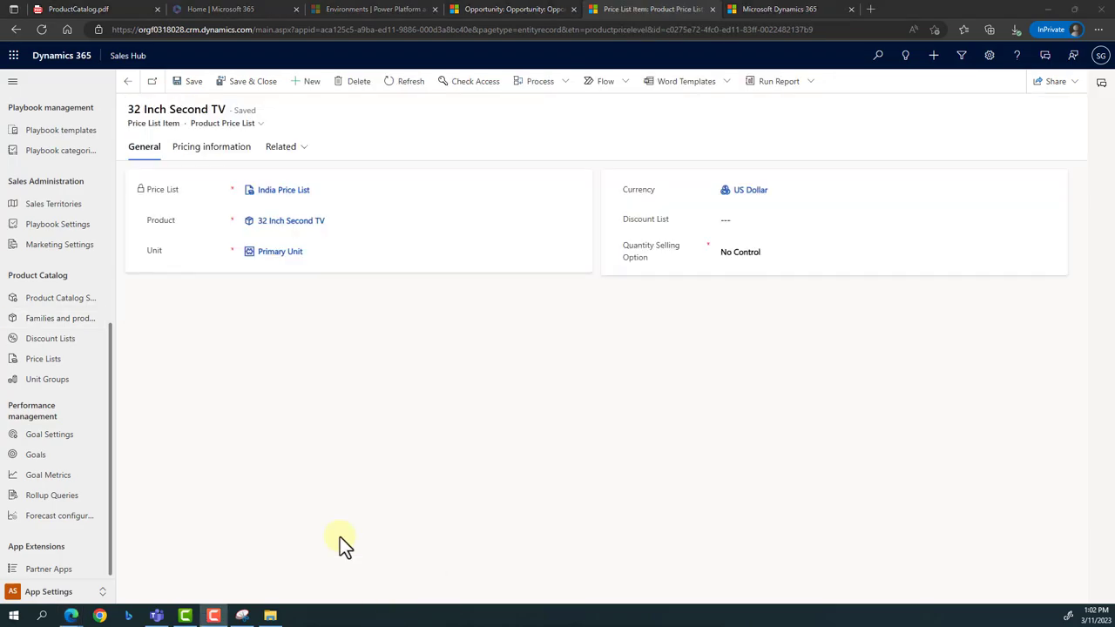
- Assign Television Discount List to the 32 Inch Second TV item in India Price List, and save and close the item
drag(130, 125, 177, 128)
click(740, 217)
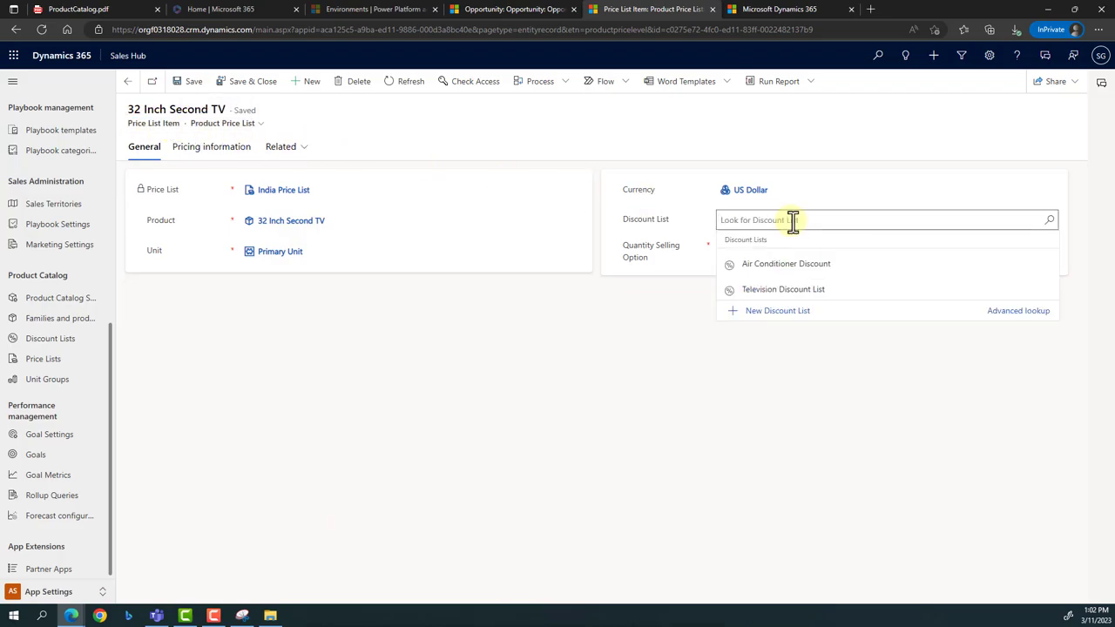
click(796, 290)
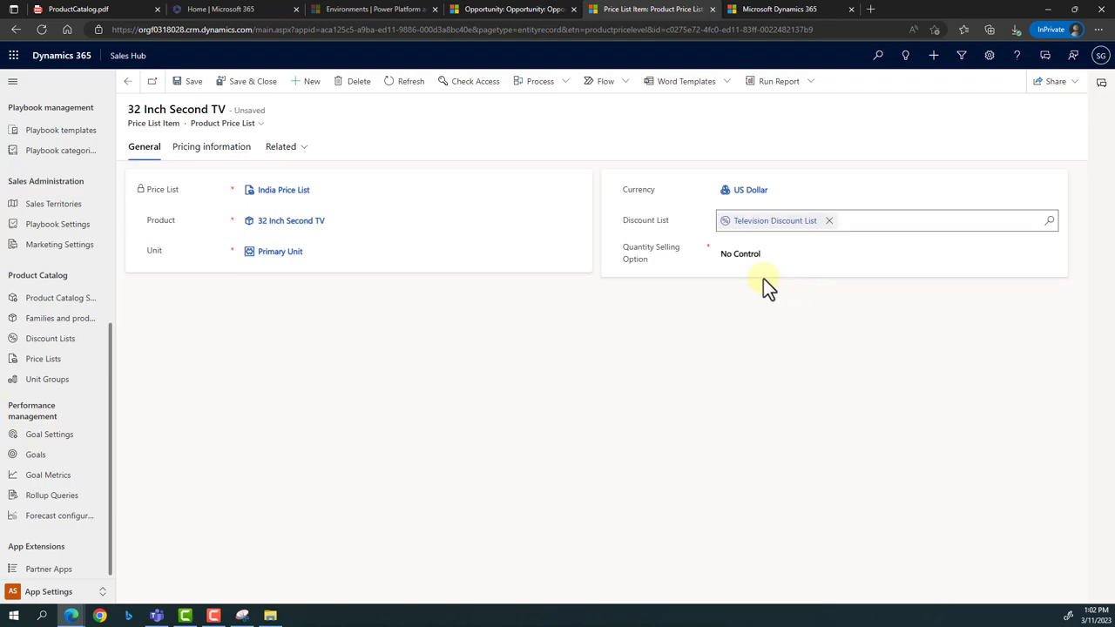
click(249, 83)
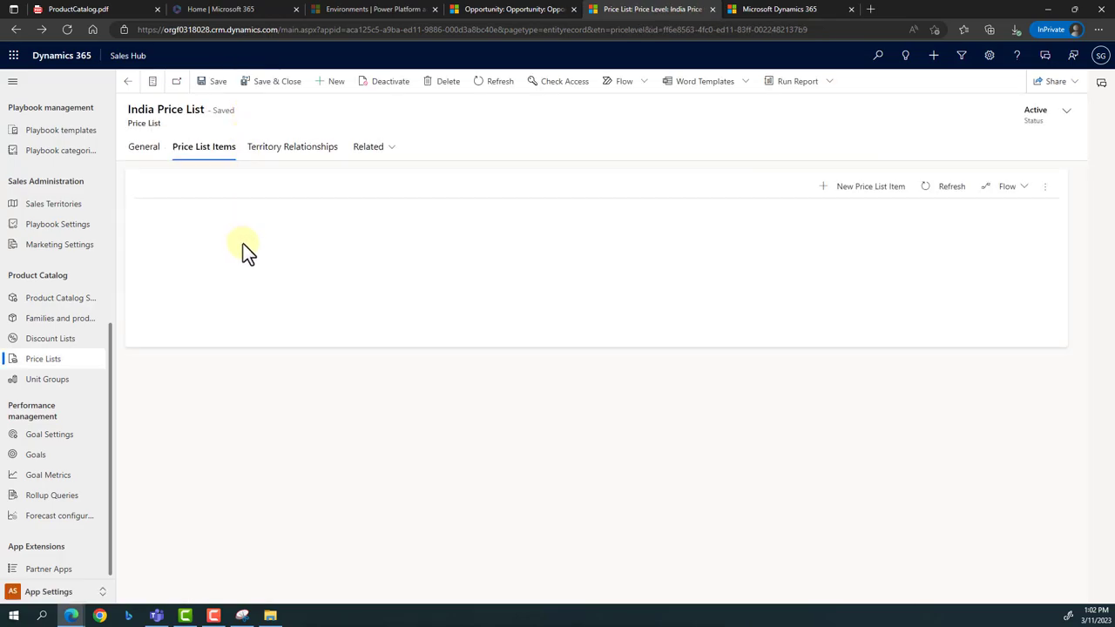
click(146, 147)
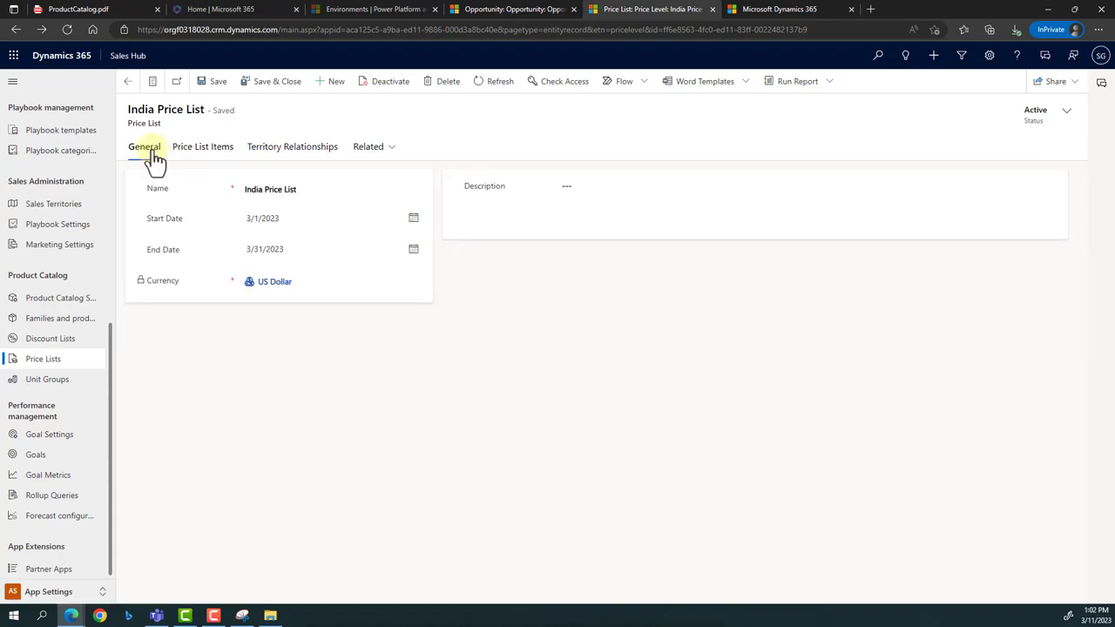
- Switch to the Sales app's open opportunity, dismiss its product picker, and start a new opportunity from the opportunities list
click(510, 11)
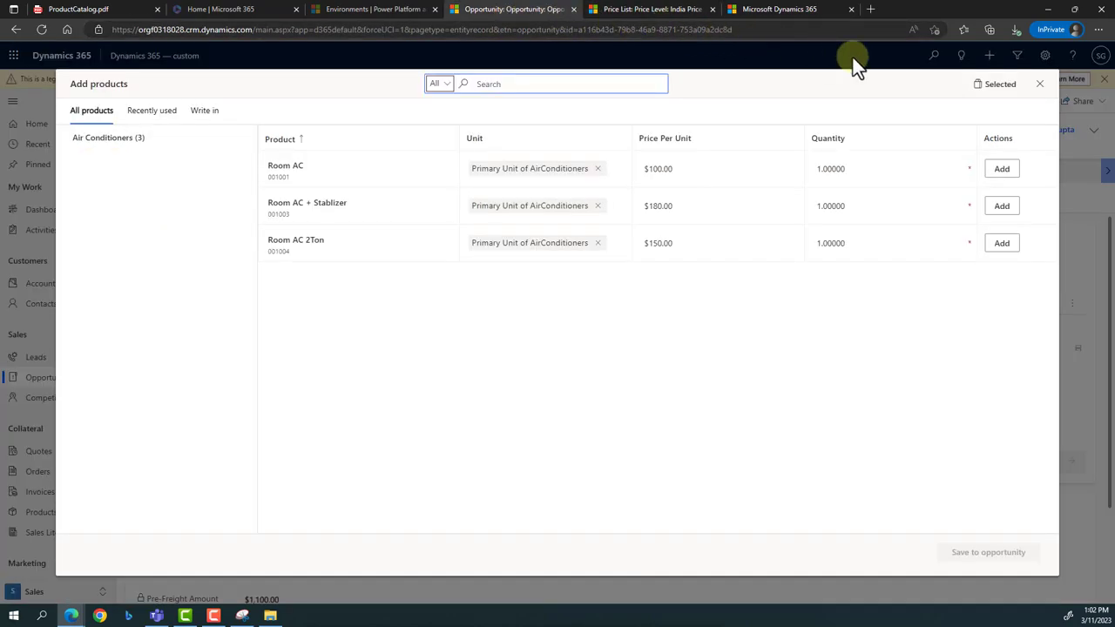
click(1041, 85)
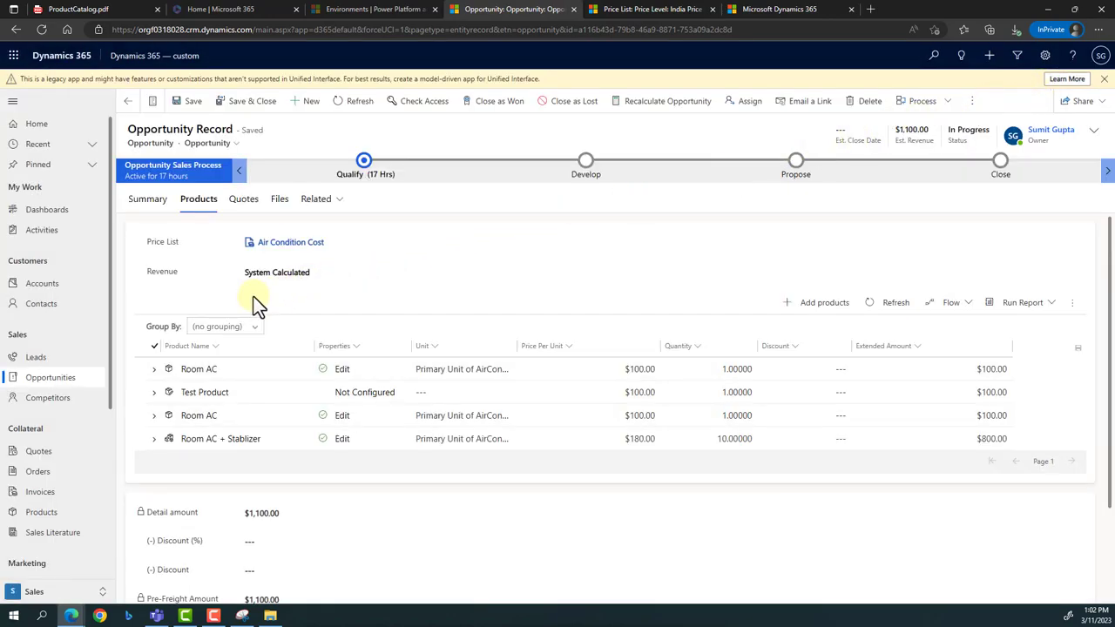
click(61, 383)
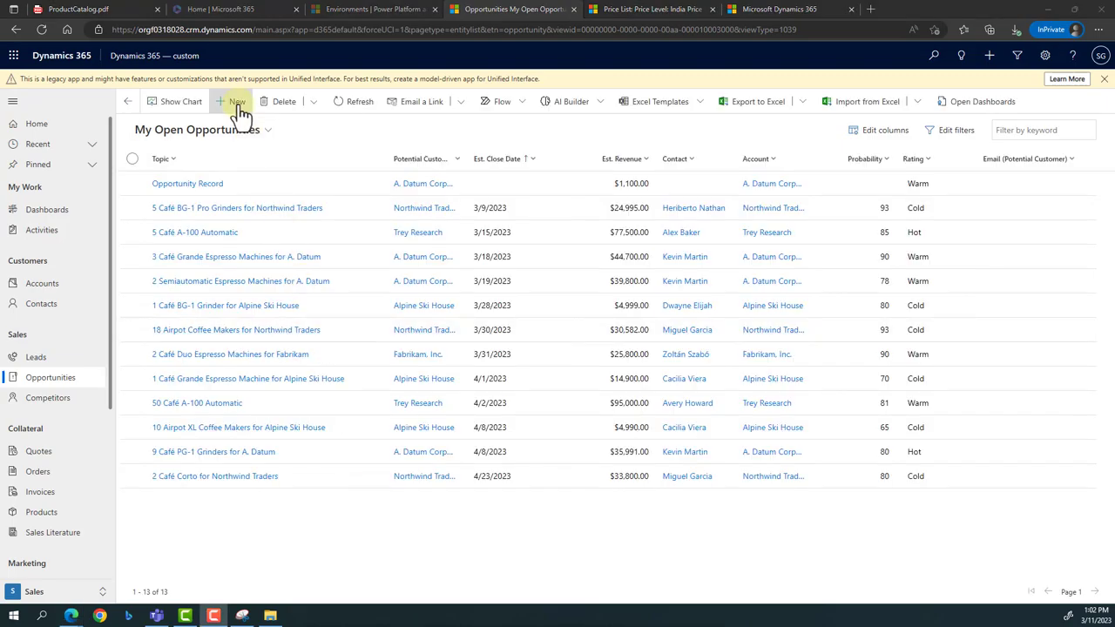
click(237, 102)
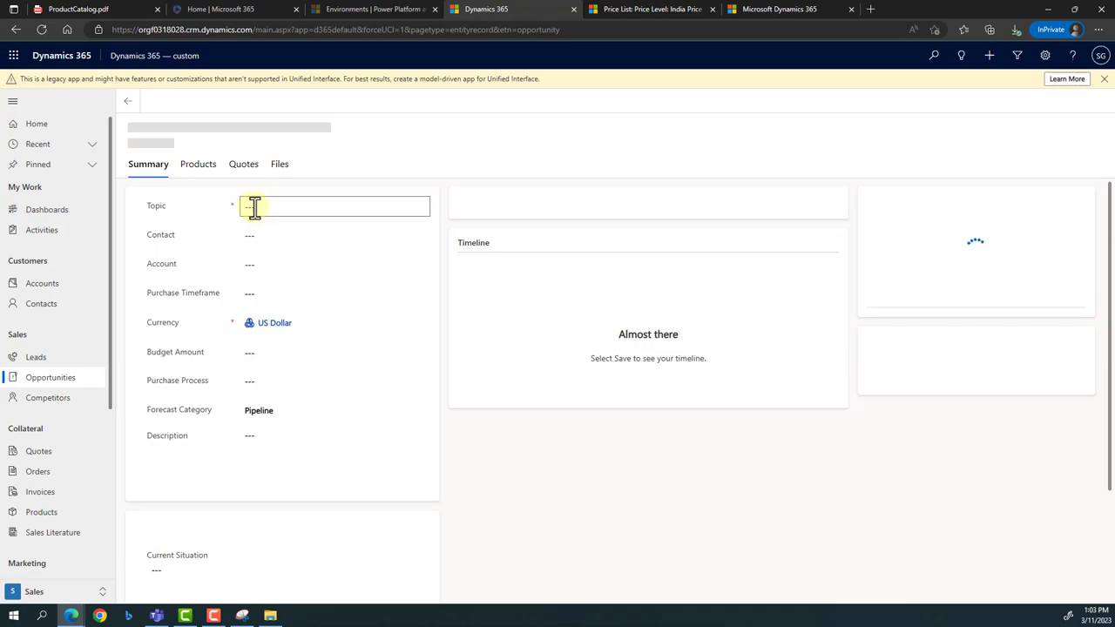
- Give the new opportunity the topic Television and the account A. Datum Corporation, and save it
click(249, 206)
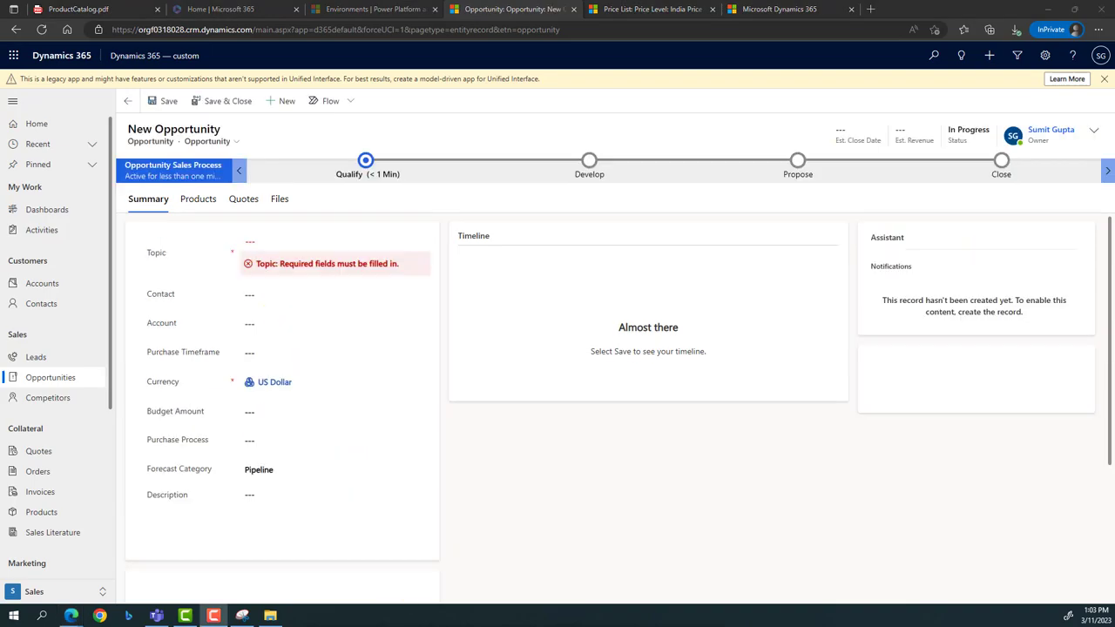
click(252, 241)
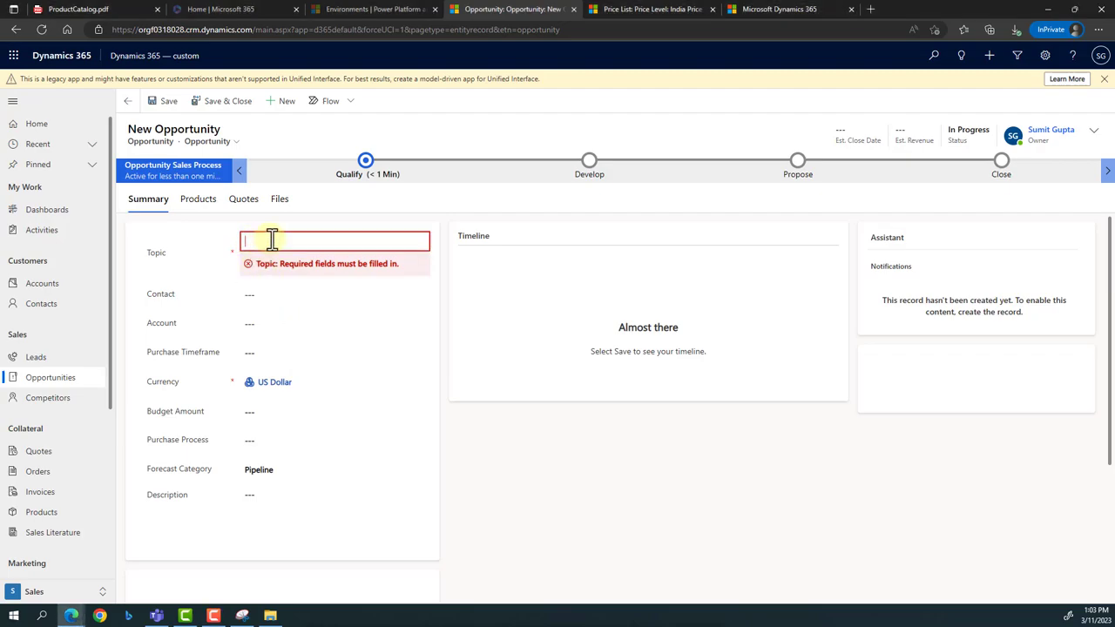
text(Television)
key(Tab)
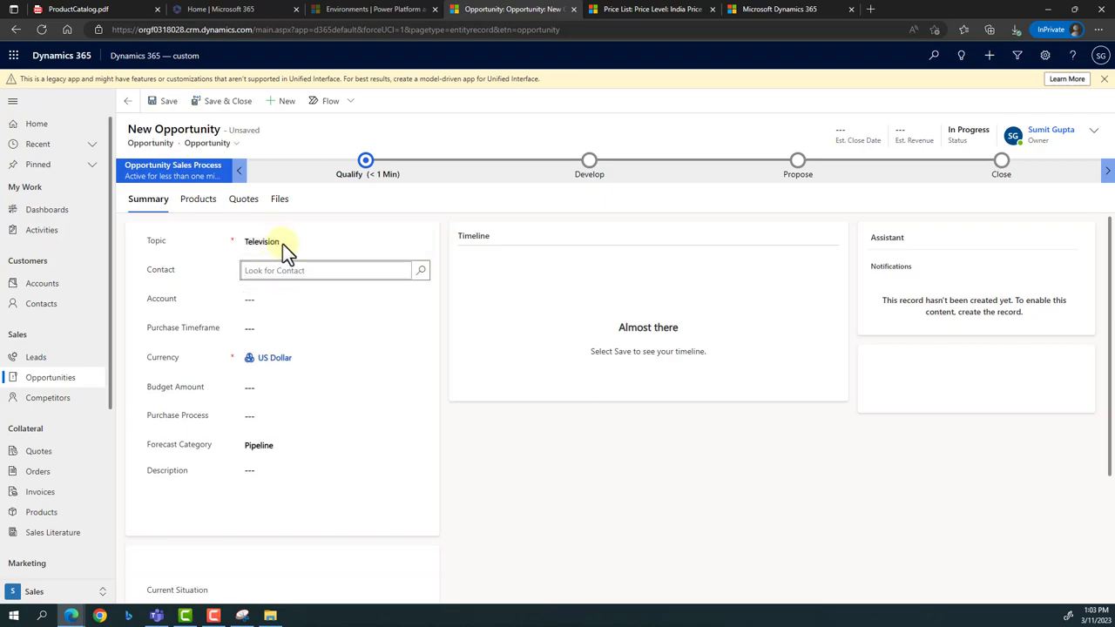
click(421, 302)
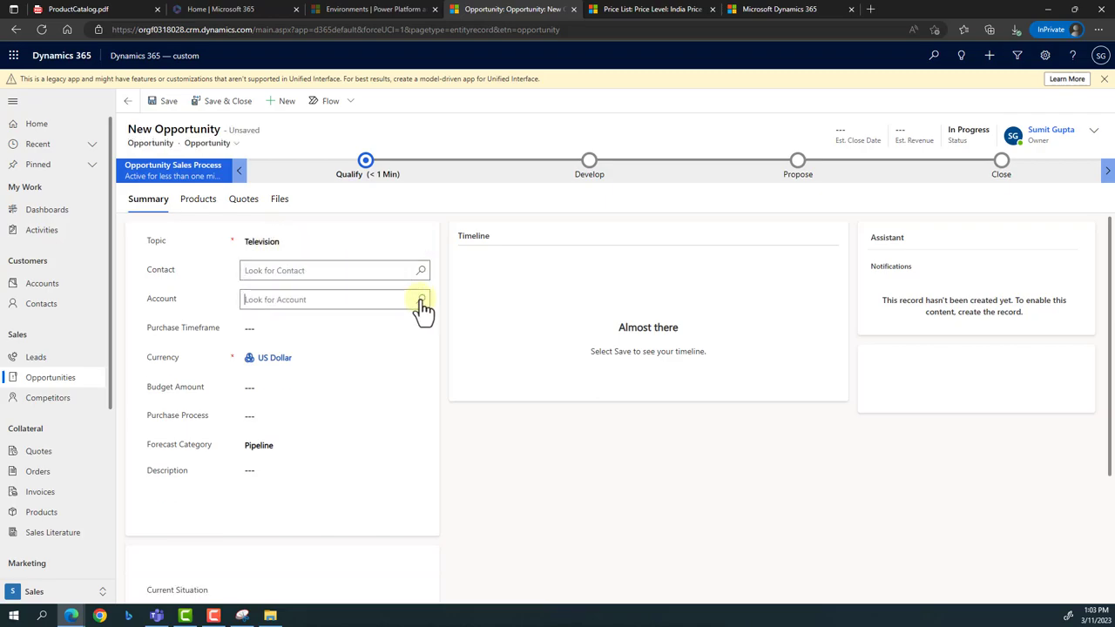
click(421, 300)
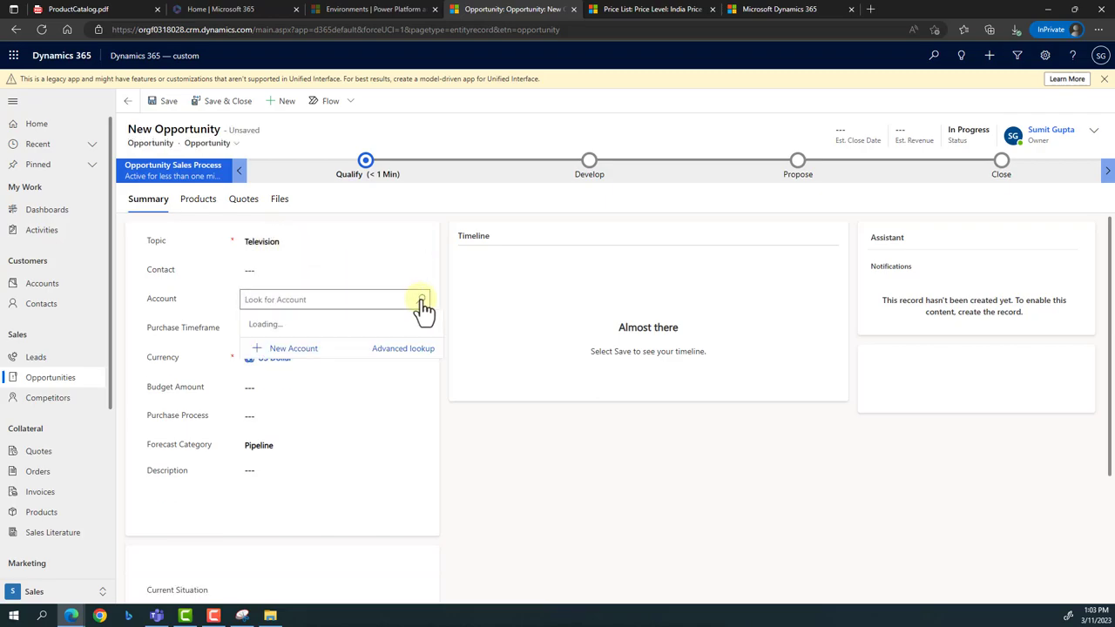
click(312, 357)
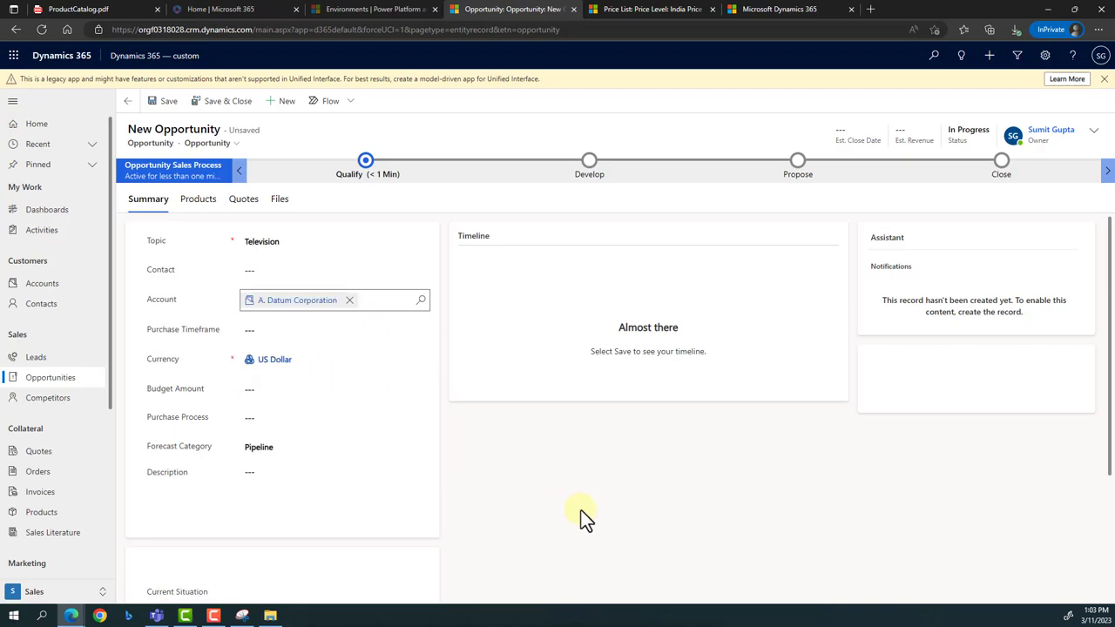
click(169, 102)
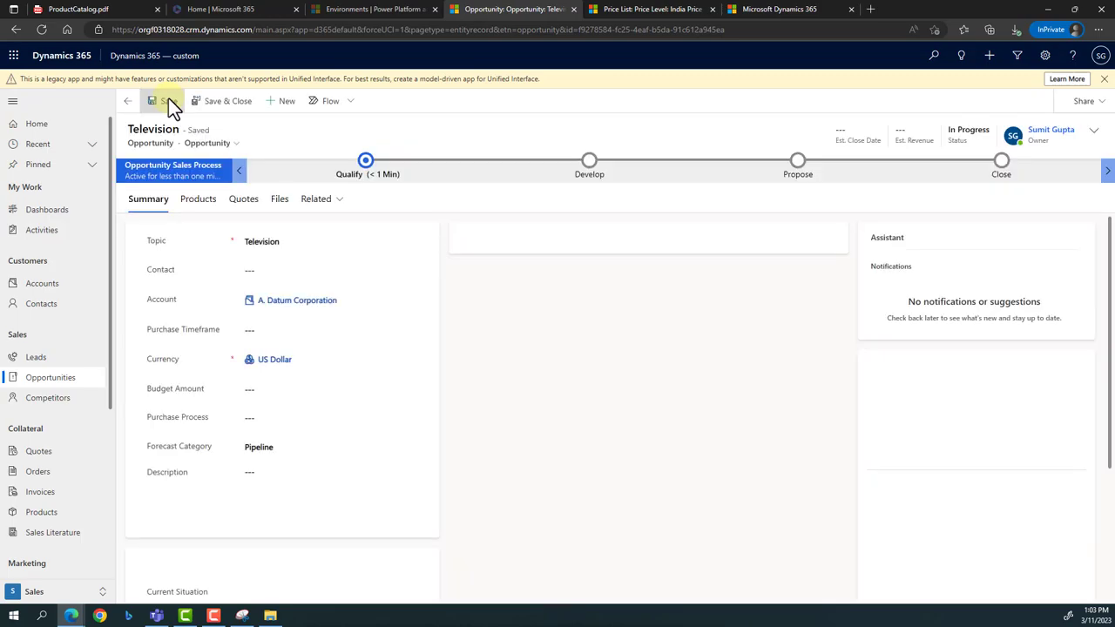
- Set the Television opportunity's price list to United states and open the picker for adding products
click(201, 209)
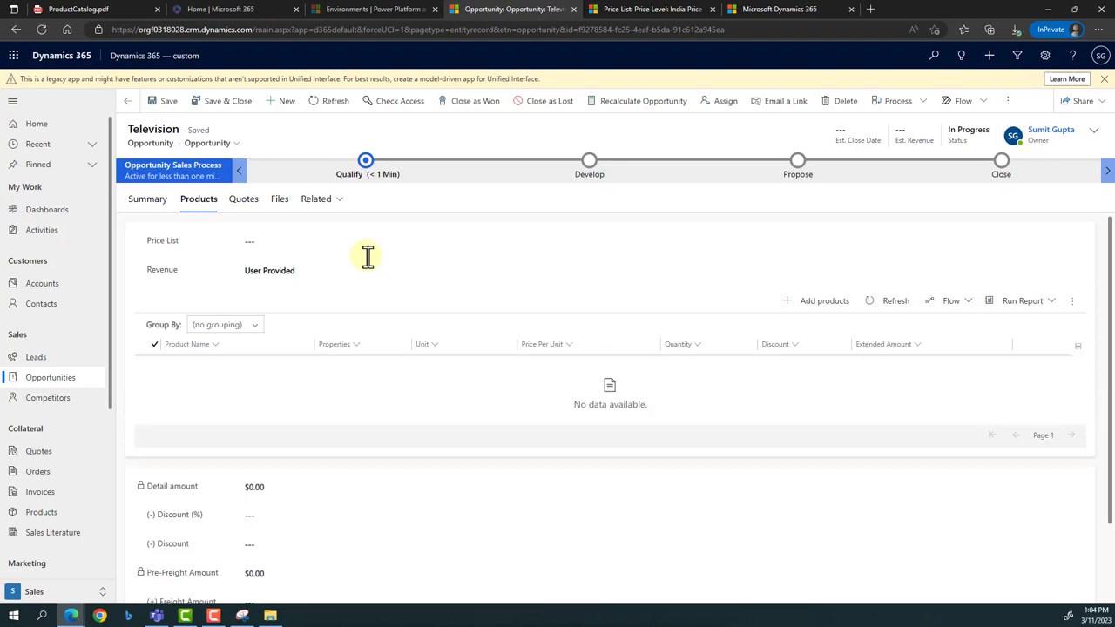
click(269, 246)
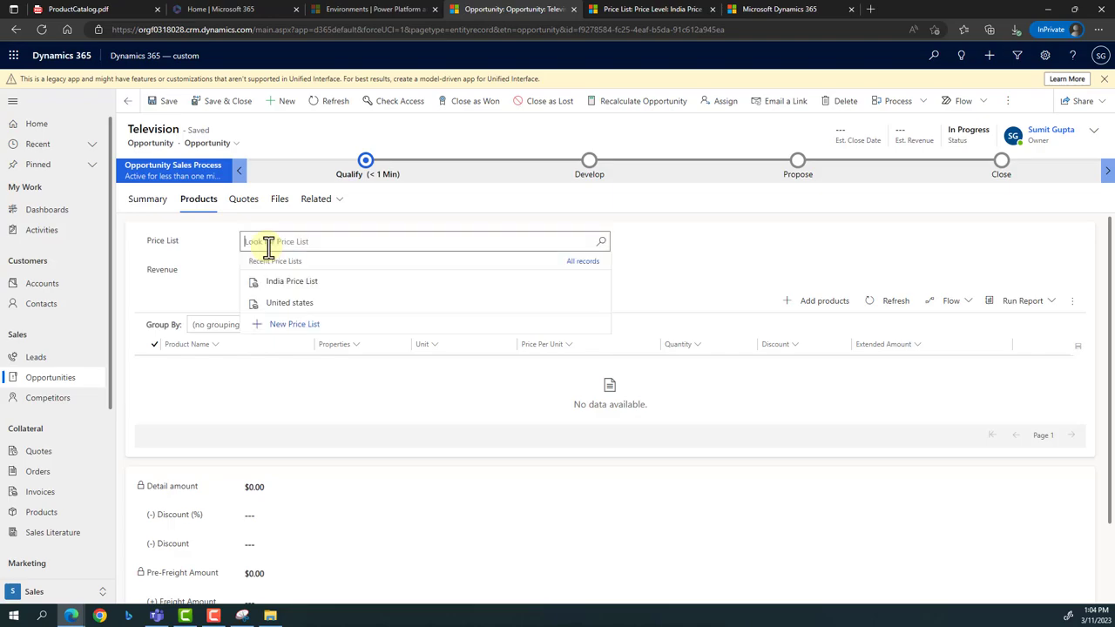
click(334, 307)
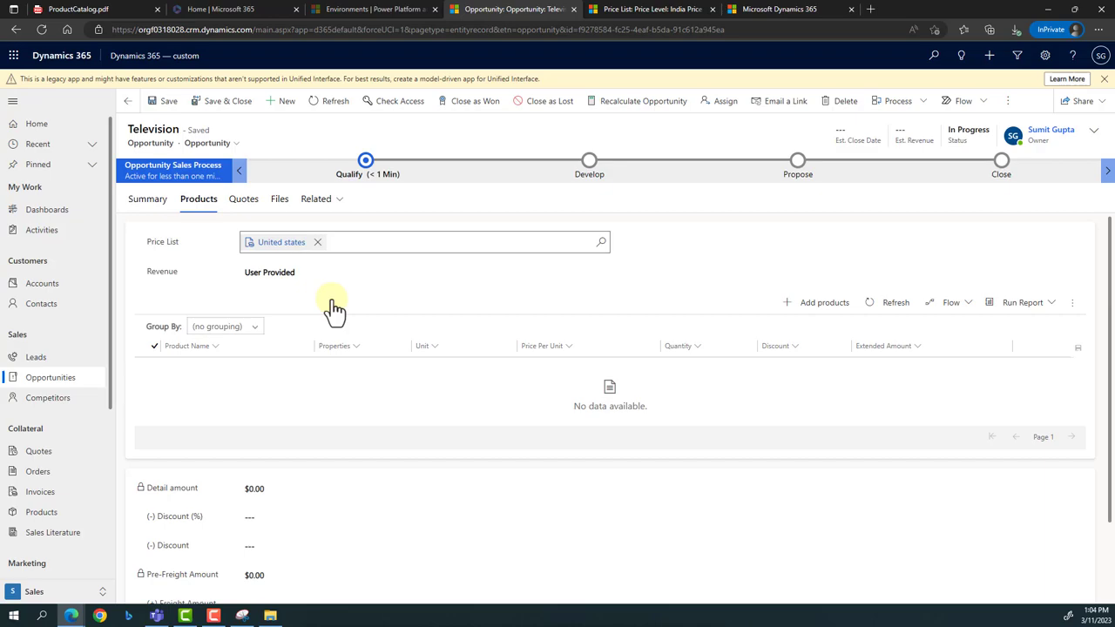
click(828, 301)
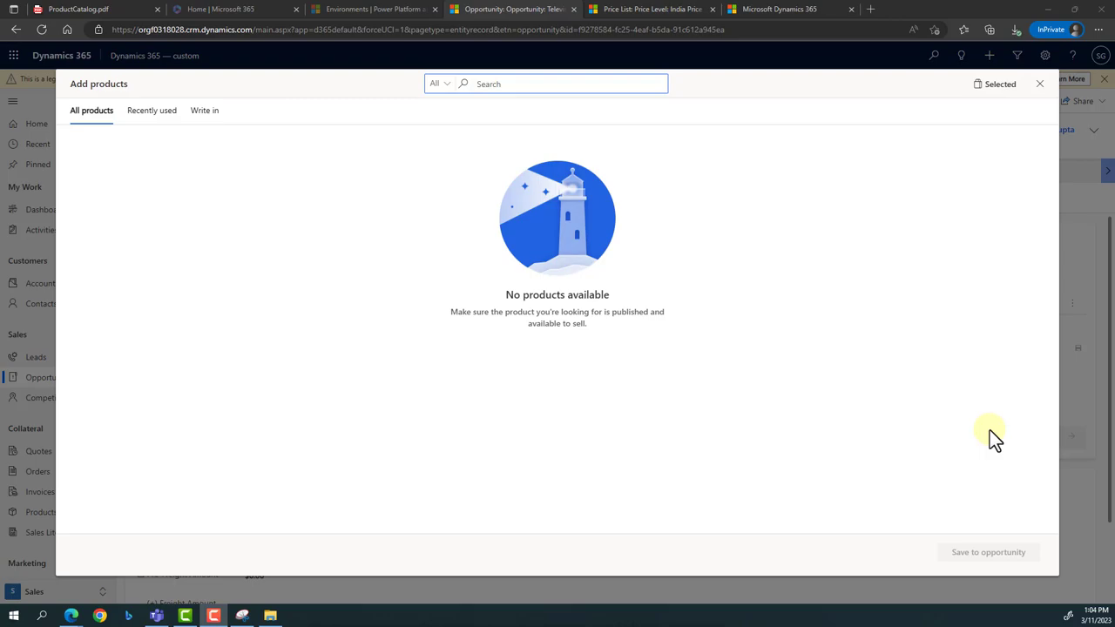
- Switch to Sales Hub's families and products list and publish the 32 Inch Led TV and 32 Inch Second TV products
click(662, 10)
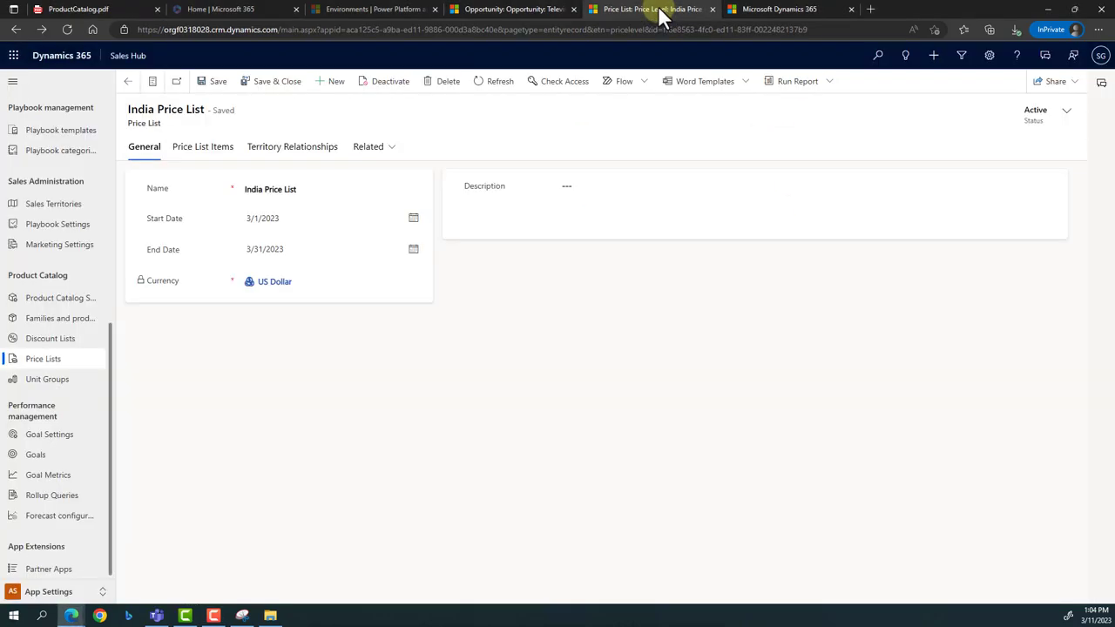
click(61, 318)
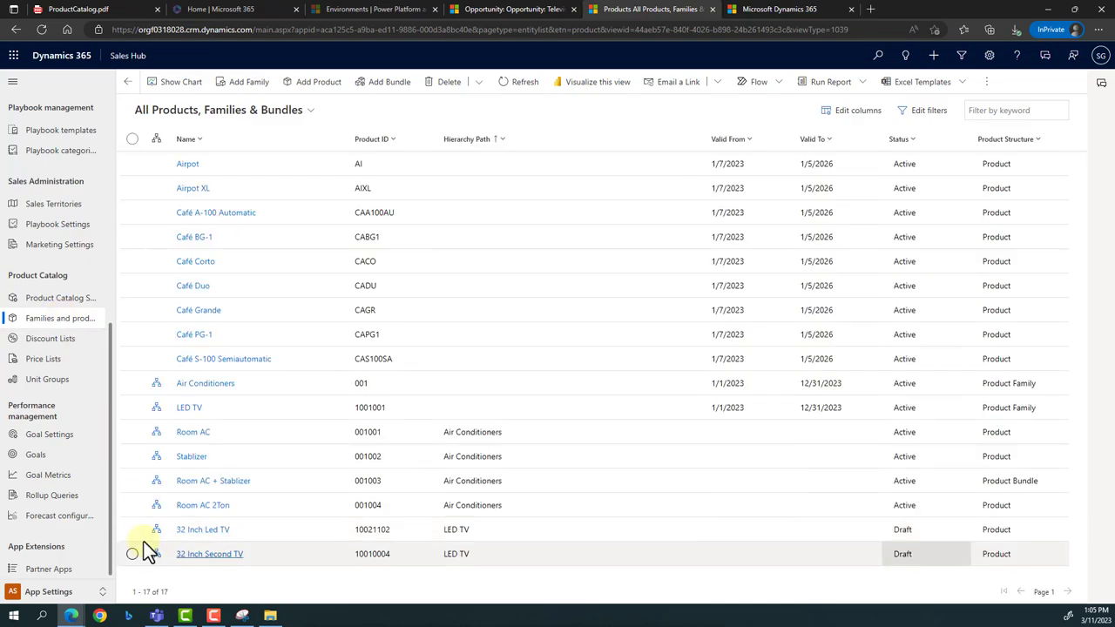
click(132, 530)
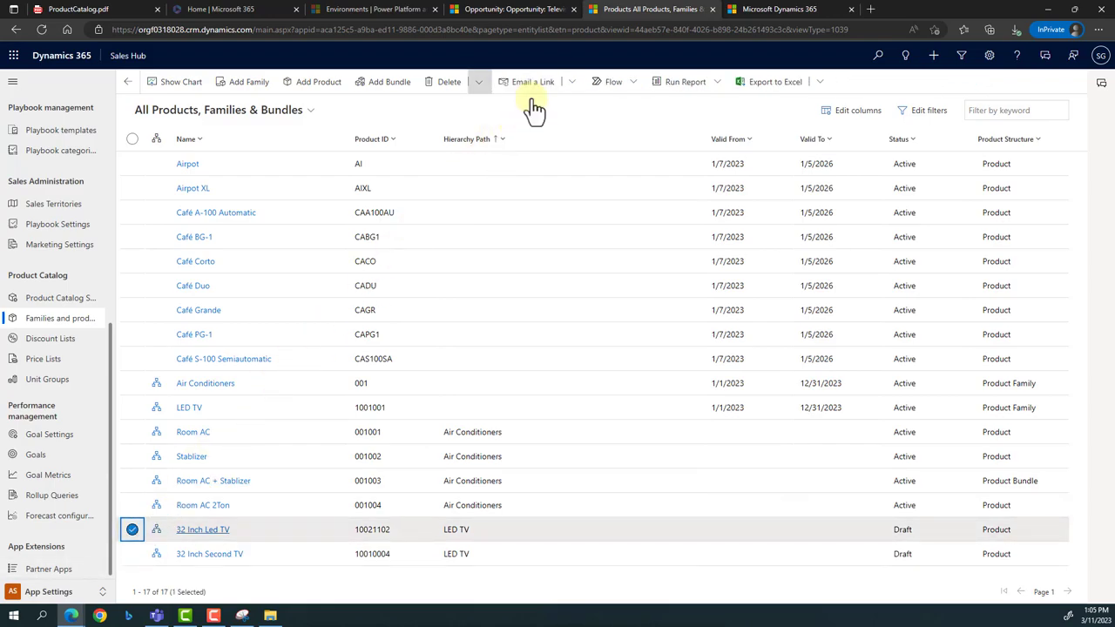
click(241, 82)
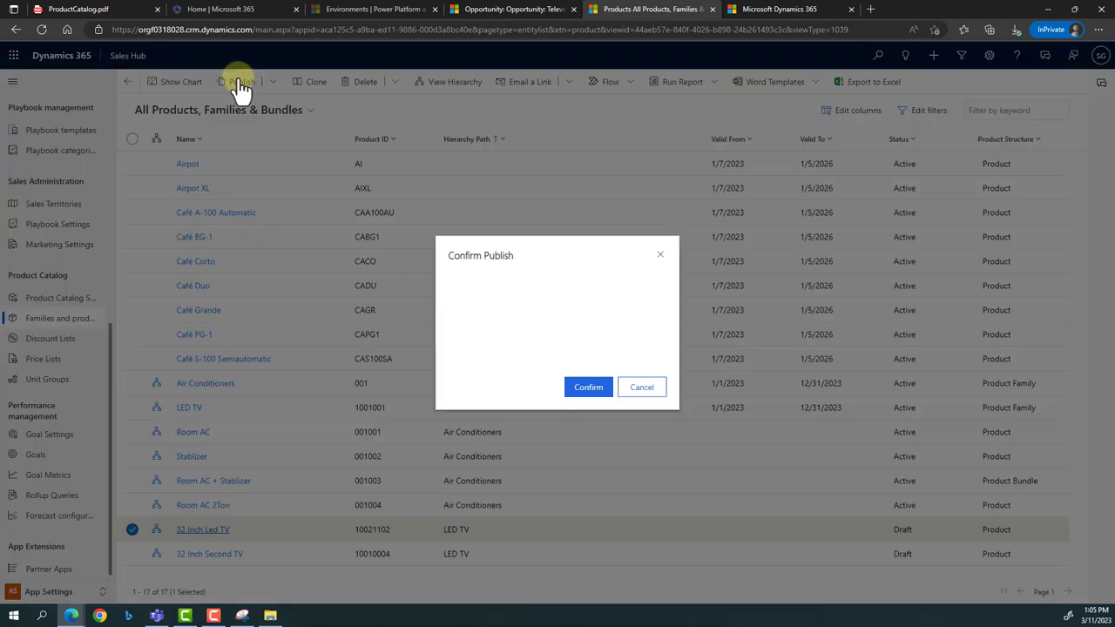
click(588, 386)
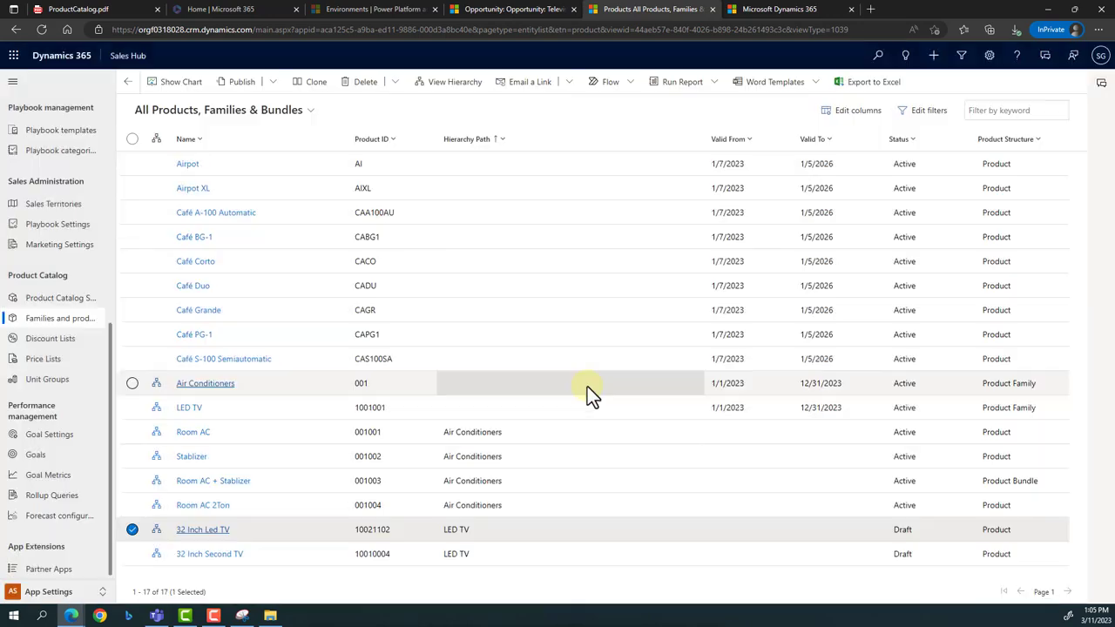
click(133, 554)
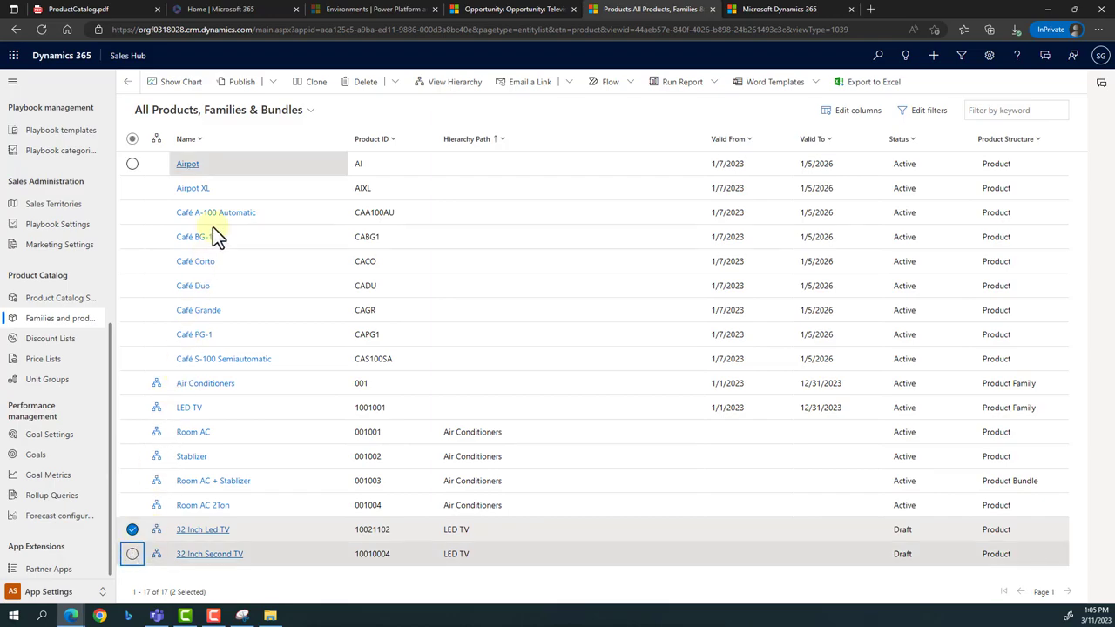
click(244, 83)
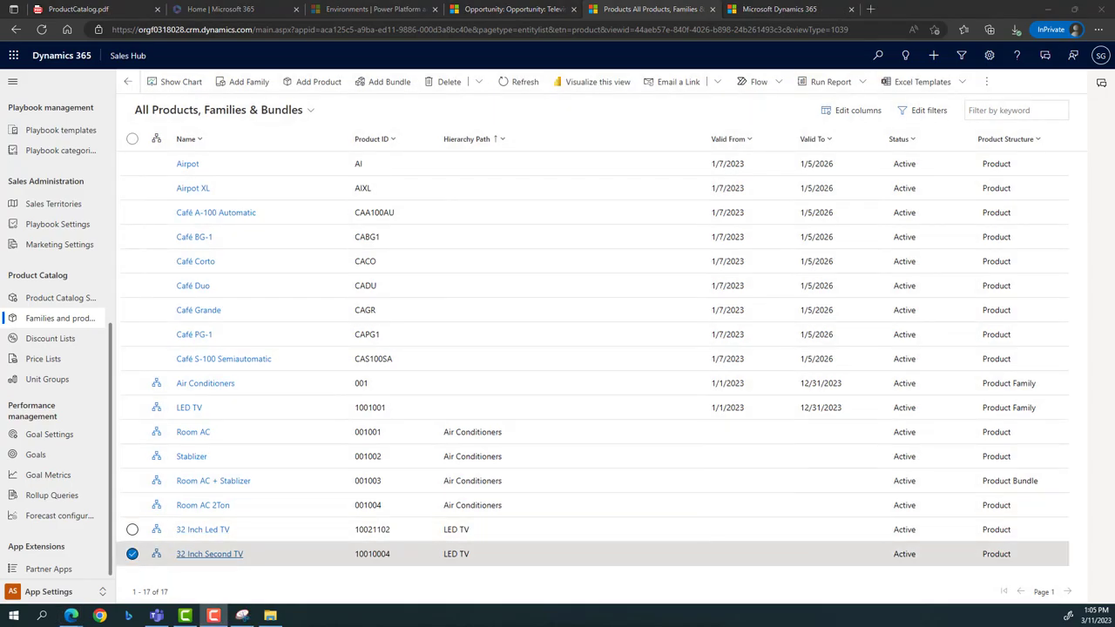
- Return to the Television opportunity and reopen its product picker to reload the available products
click(484, 11)
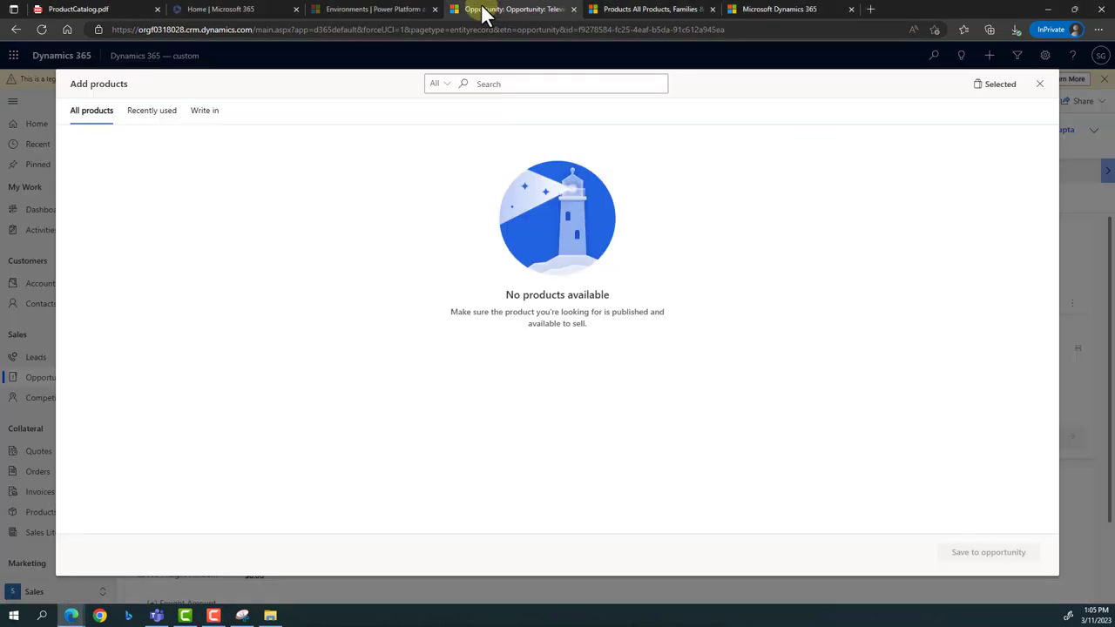
click(1040, 85)
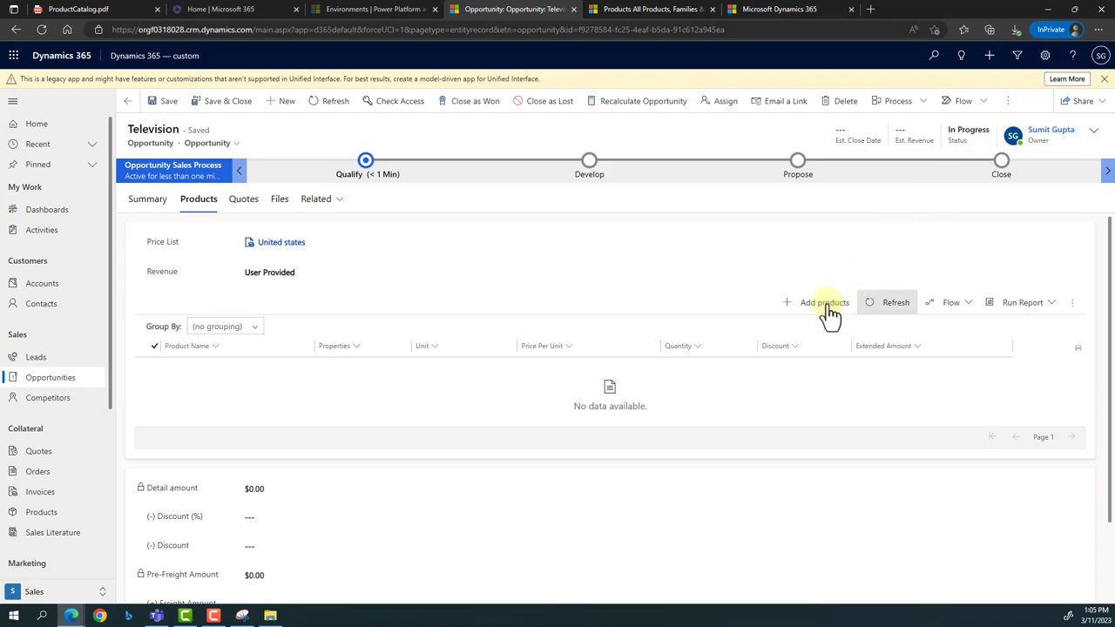
click(824, 305)
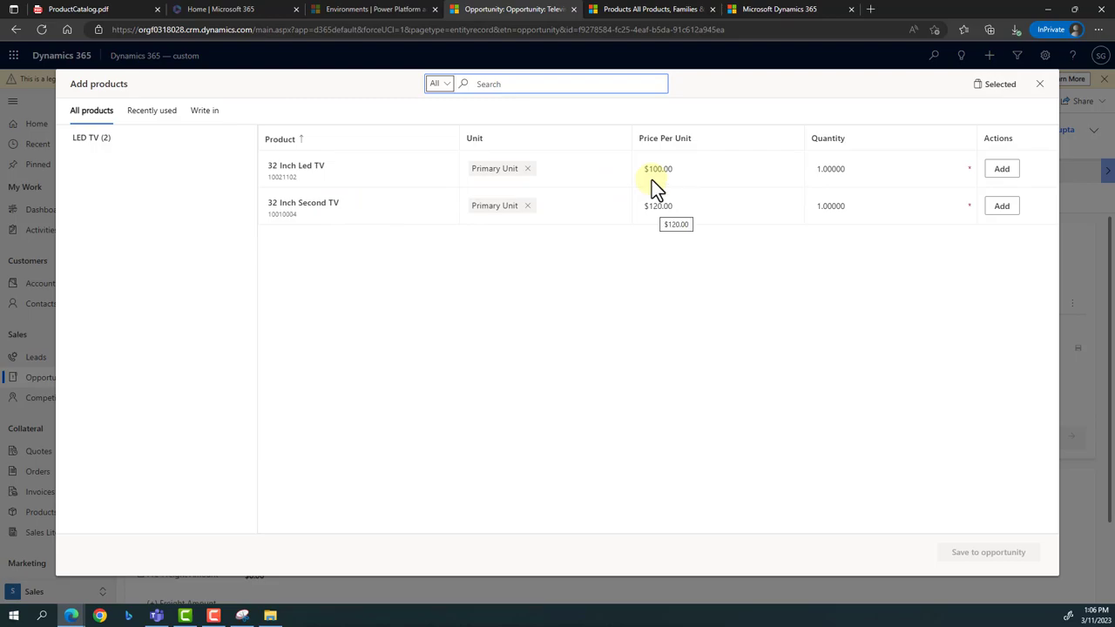
- Set the quantity to 8 for 32 Inch Led TV and 7 for 32 Inch Second TV
click(822, 170)
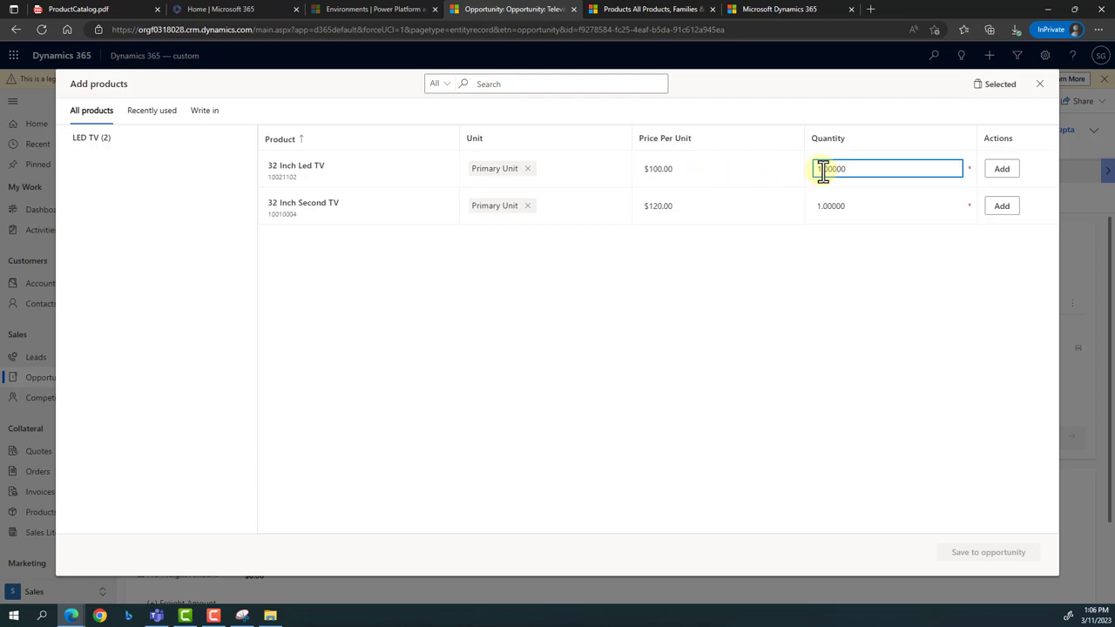
text(5)
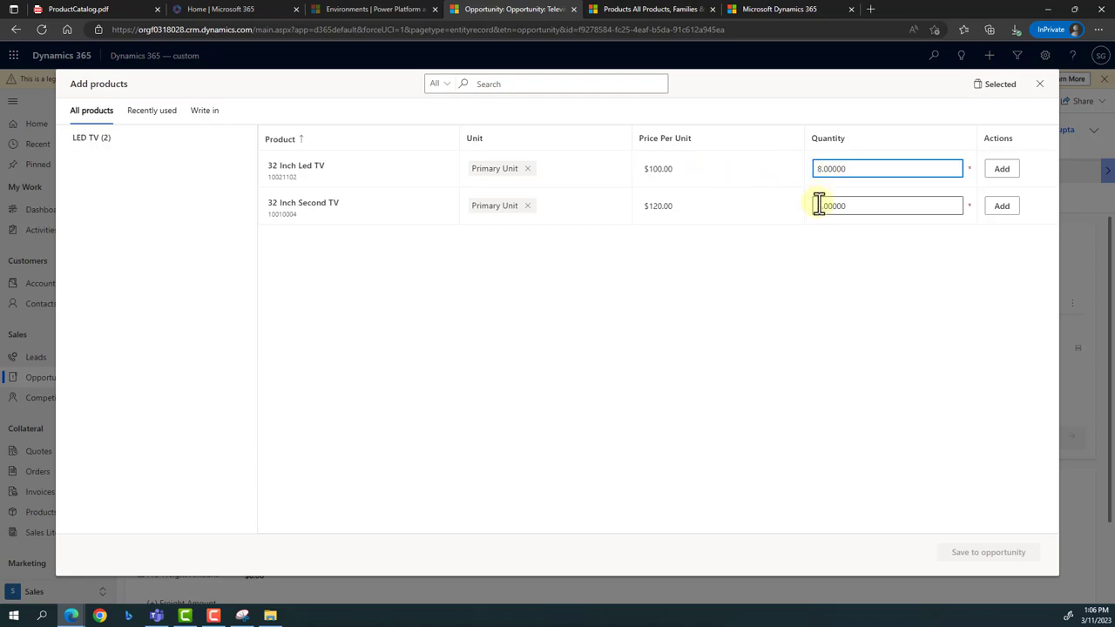
click(821, 205)
text(7)
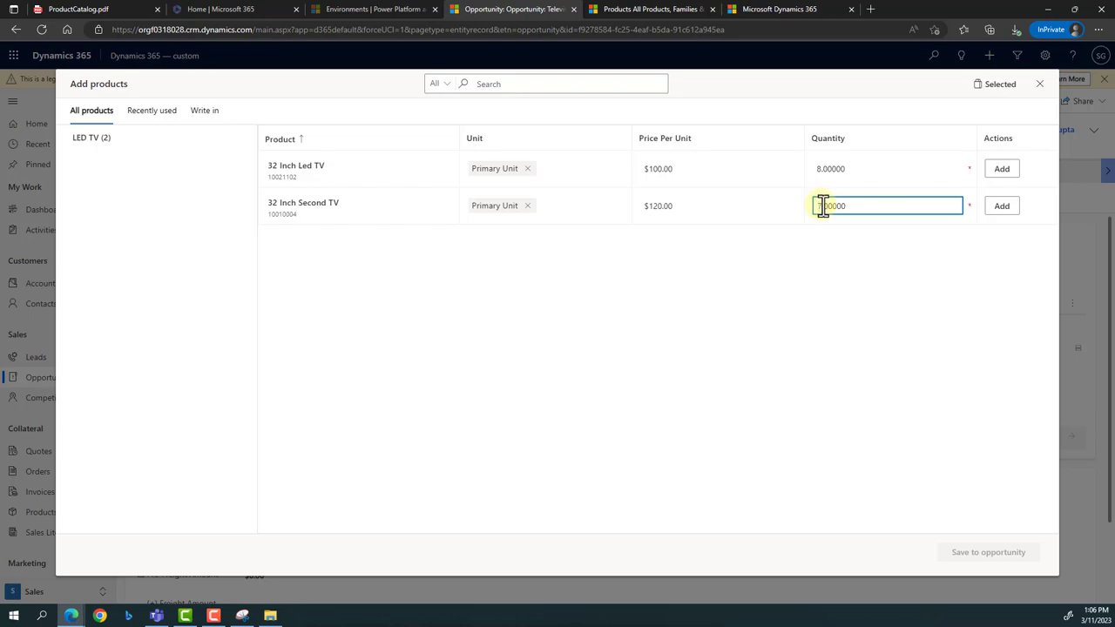
click(866, 350)
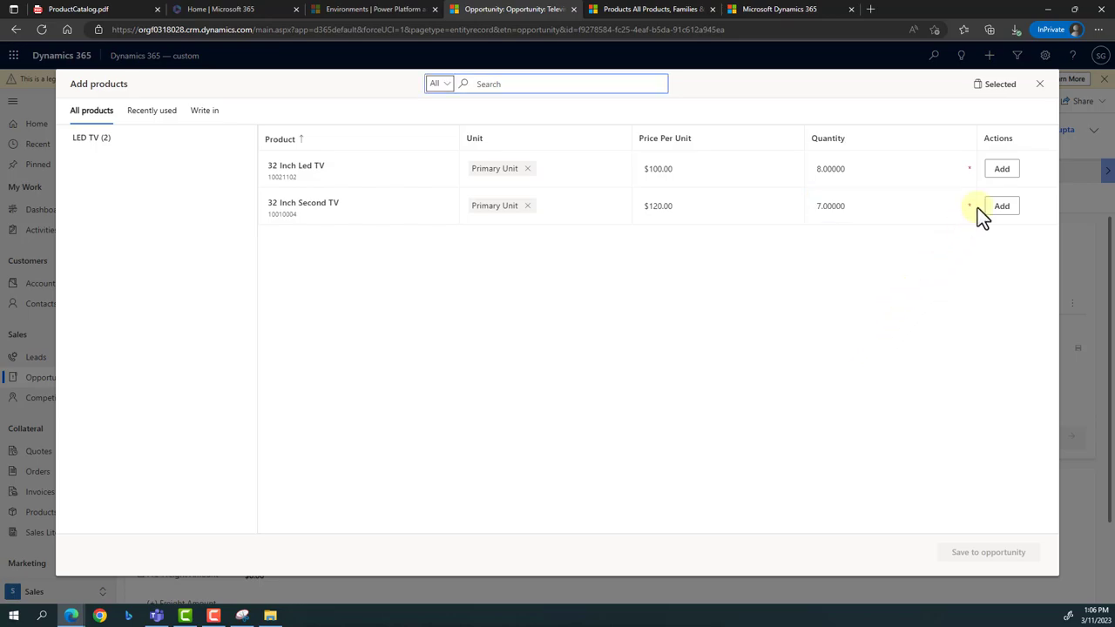
- Add both television products to the selection, save them to the opportunity, and refresh the product lines
click(1004, 170)
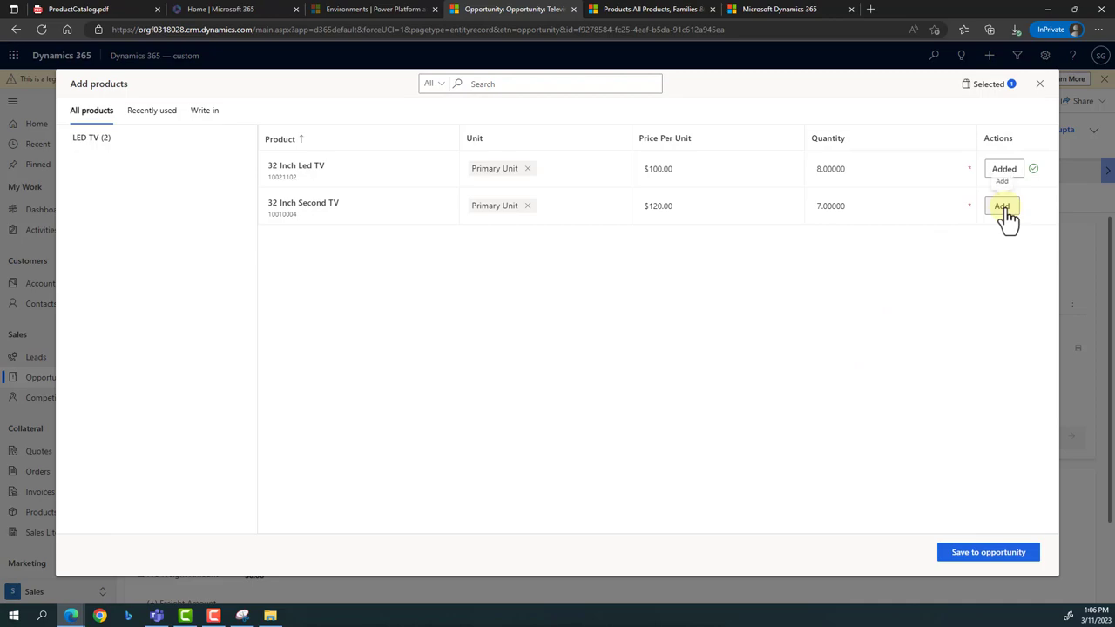
click(1003, 206)
click(989, 556)
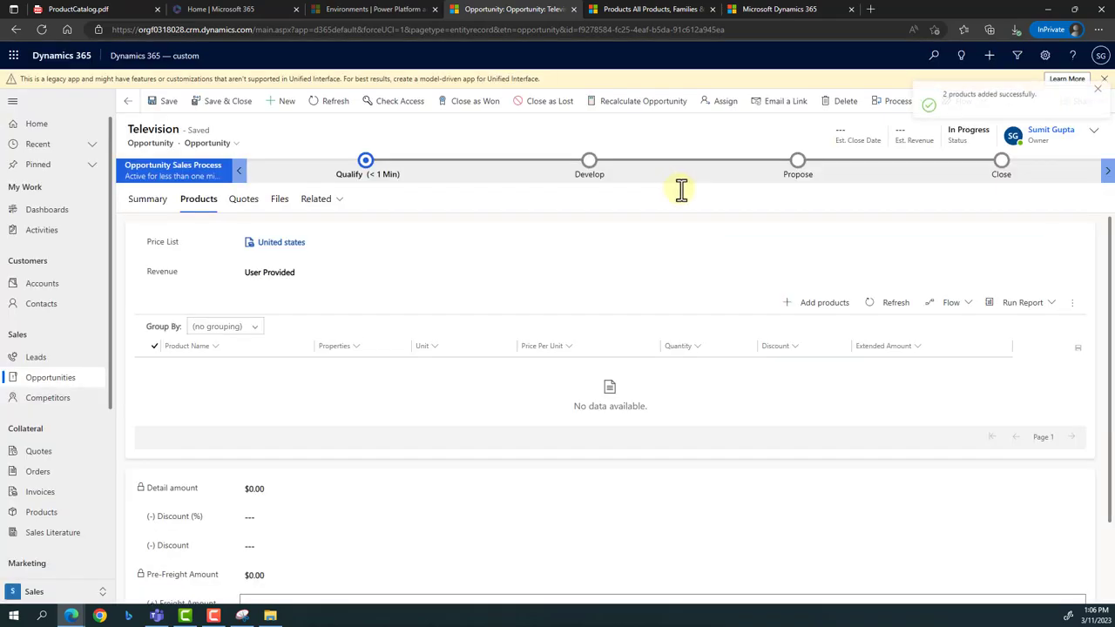
click(880, 302)
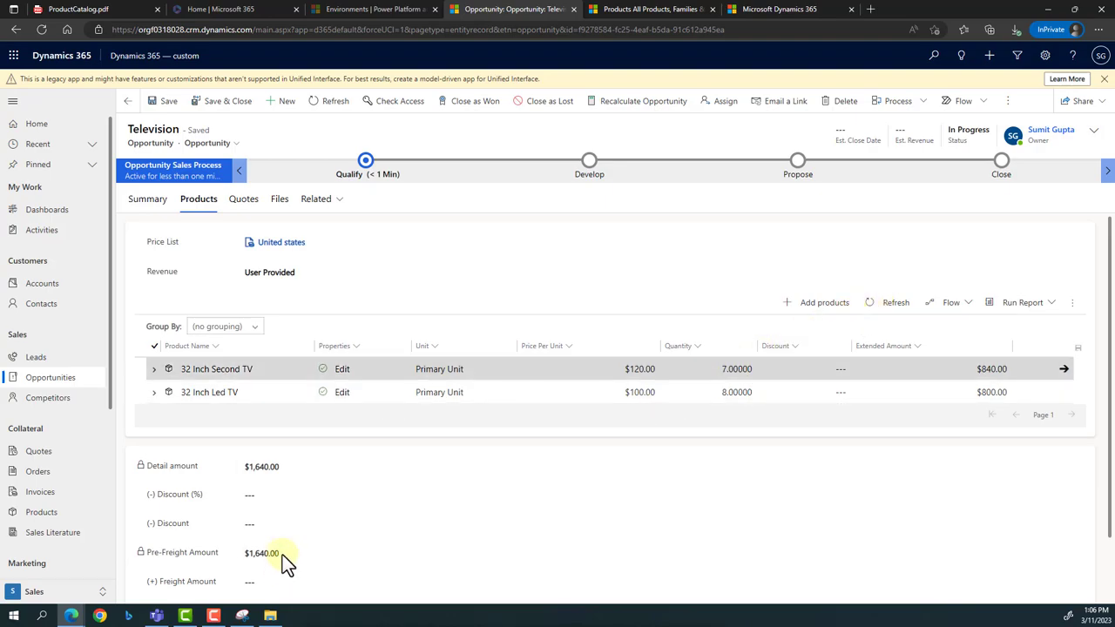
- Set the Television opportunity's revenue to System Calculated
click(316, 277)
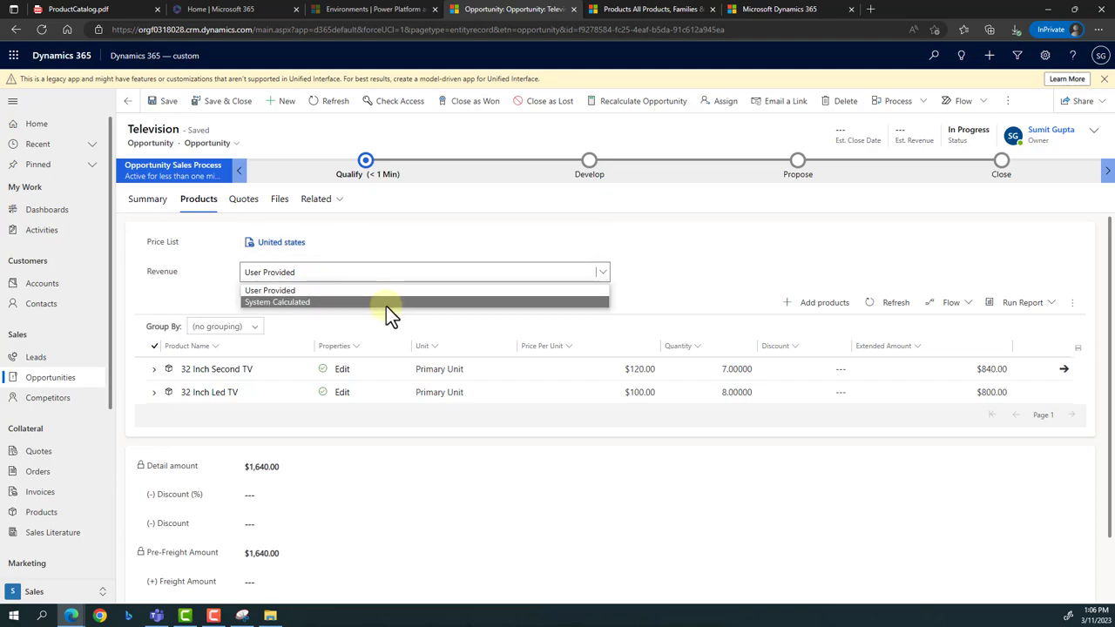
key(Up)
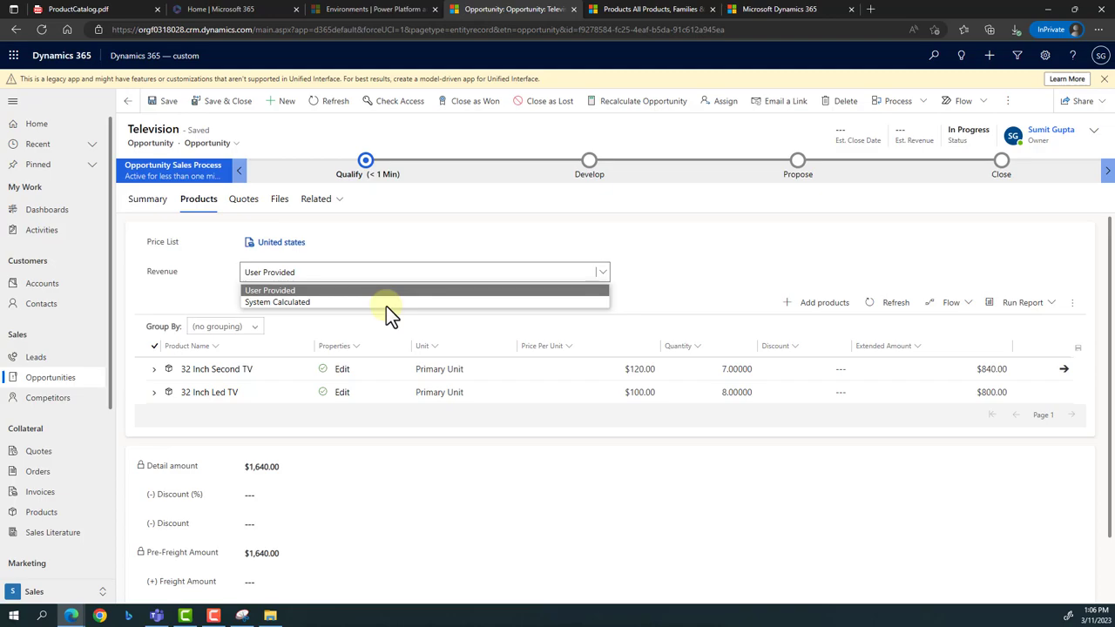
key(Escape)
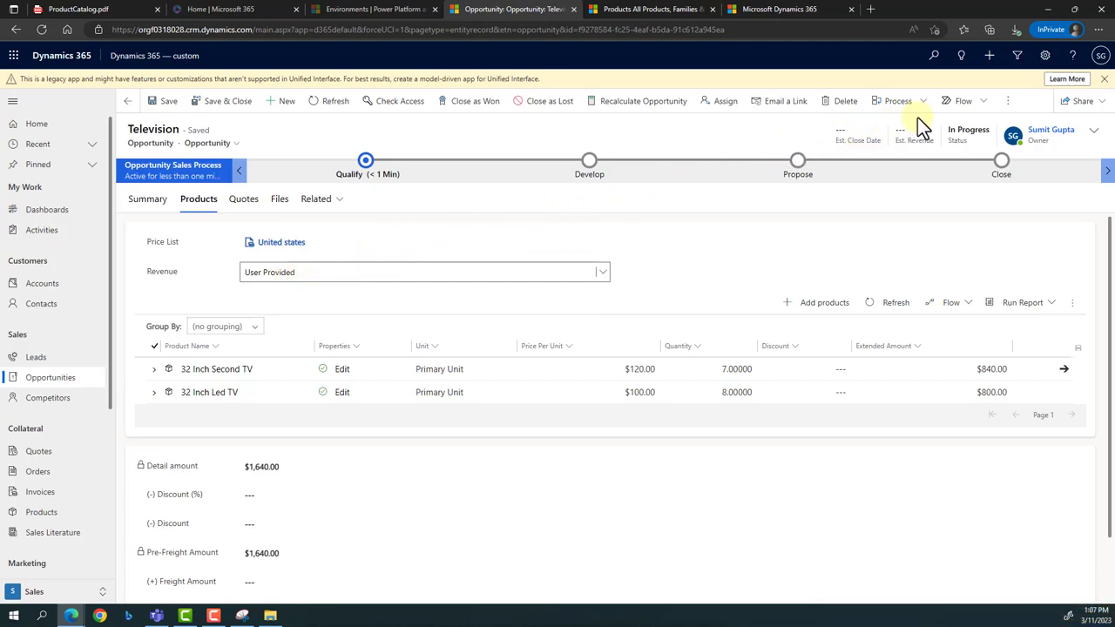
key(Down)
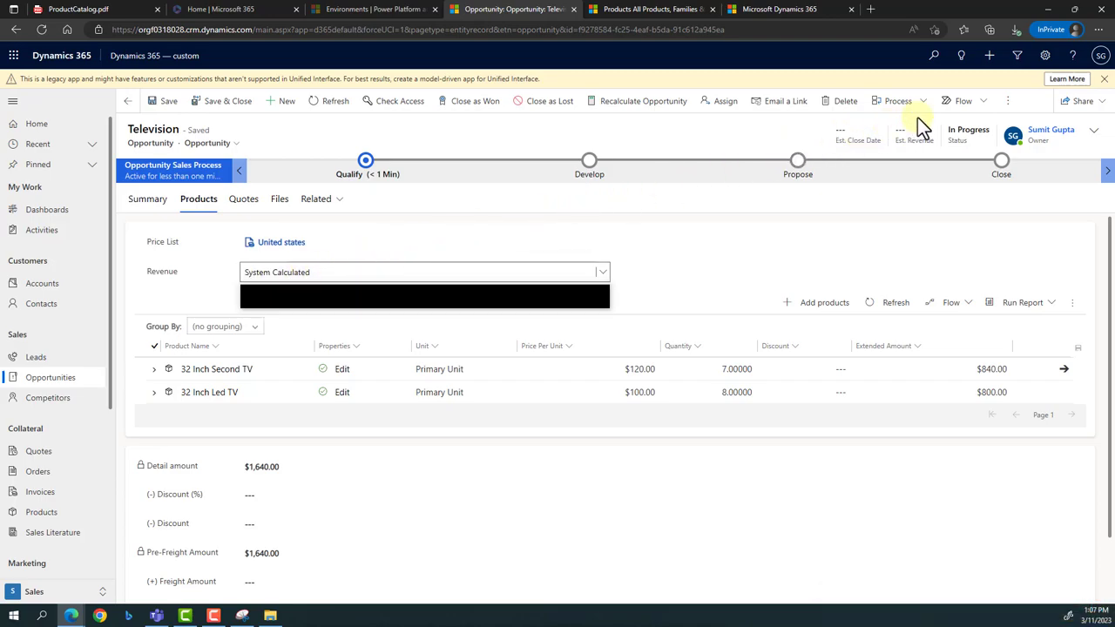
click(812, 224)
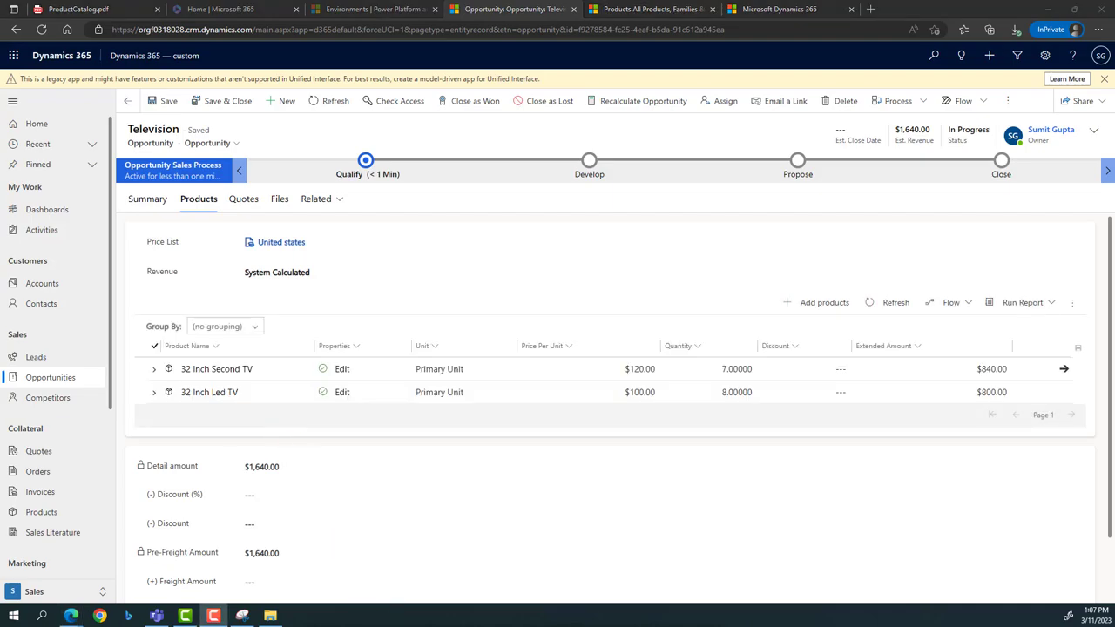
- Review the product suggestions for the 32 Inch Second TV line, select 32 Inch Led TV under Up Sell, and dismiss the suggestions without adding it
click(154, 370)
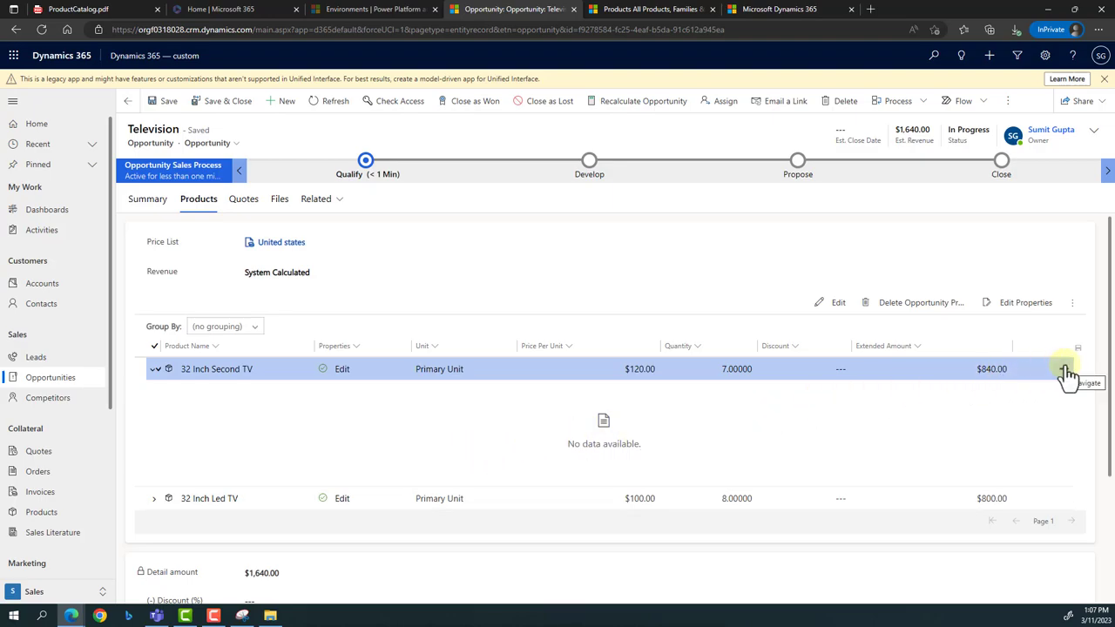
click(1072, 305)
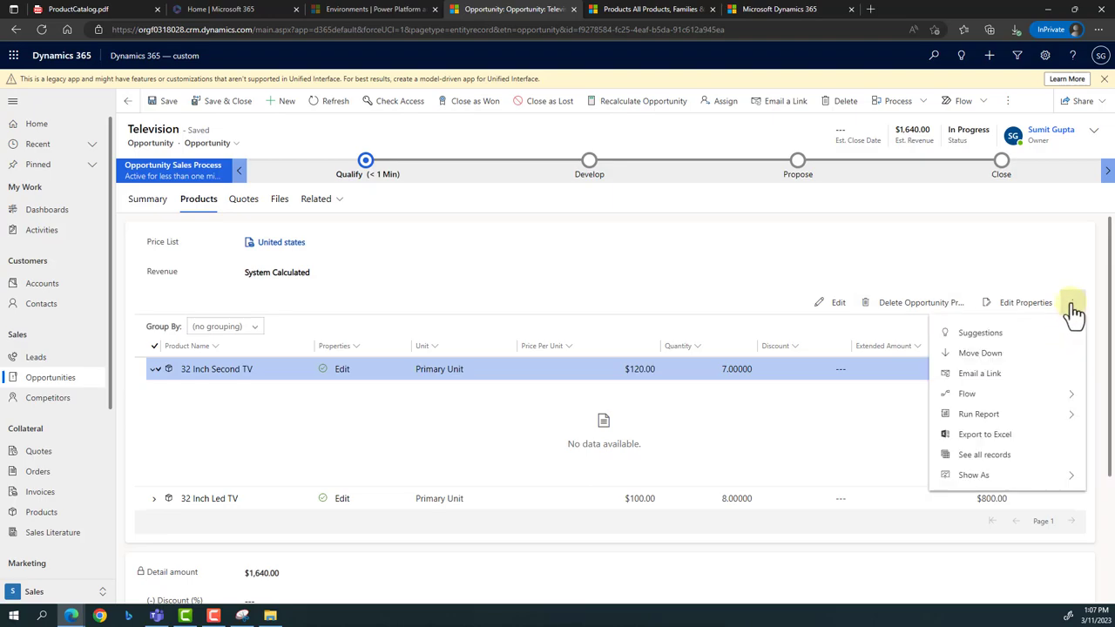
click(991, 338)
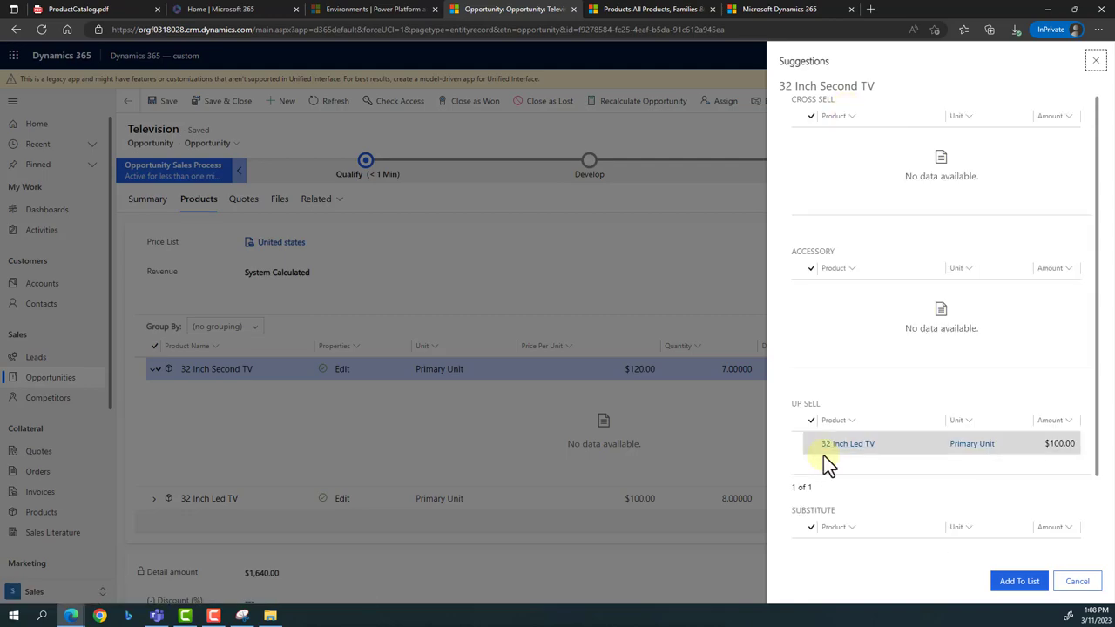
scroll(823, 455, down, 2)
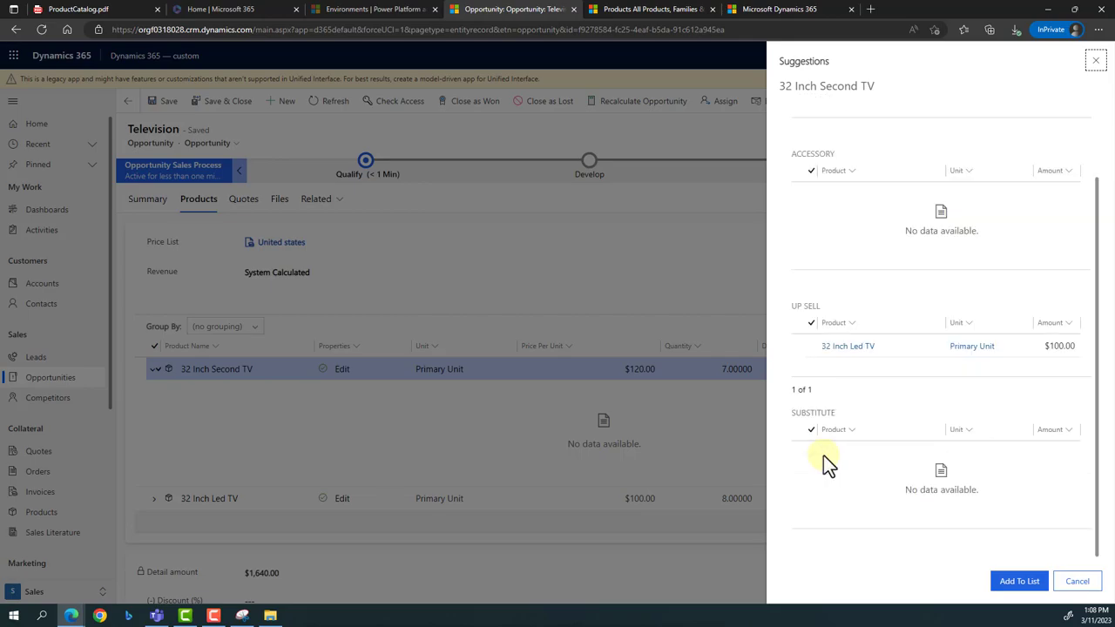
click(809, 349)
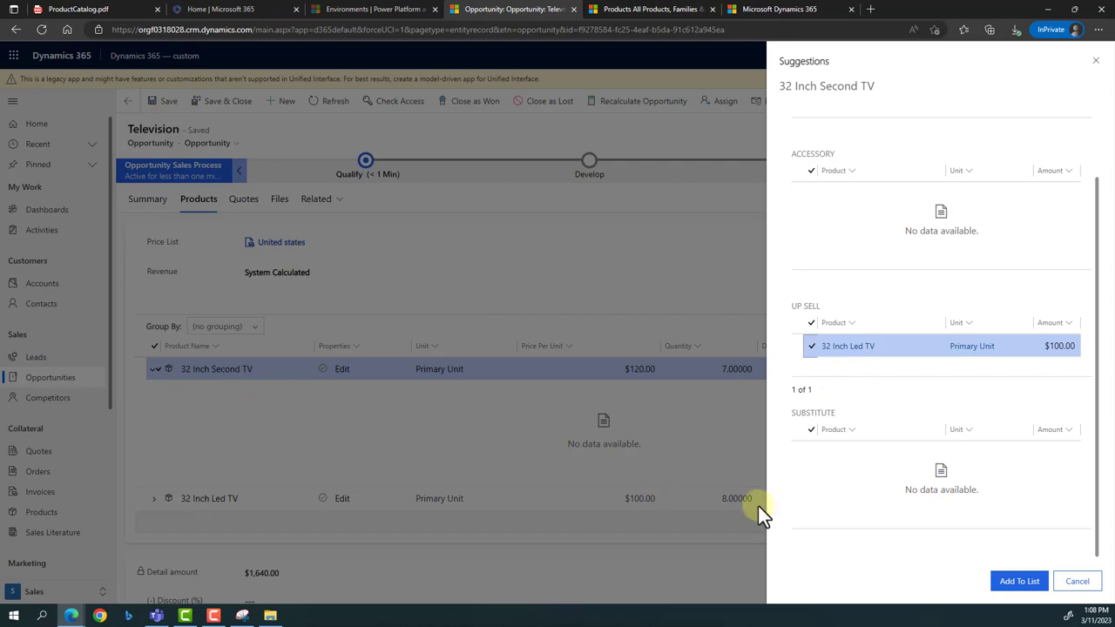
click(1077, 581)
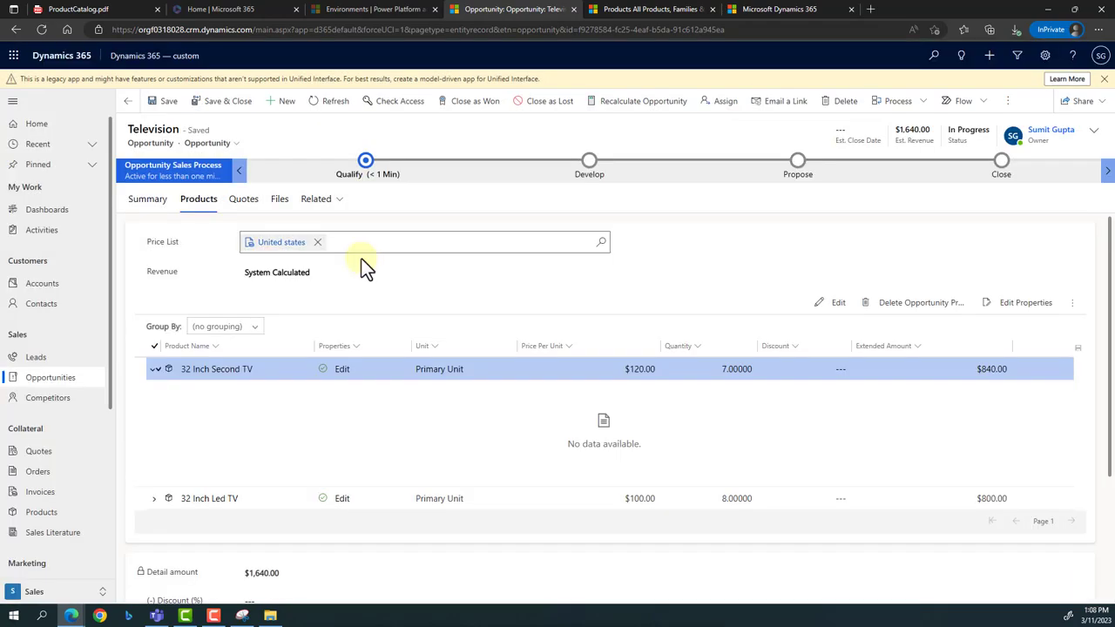
click(153, 371)
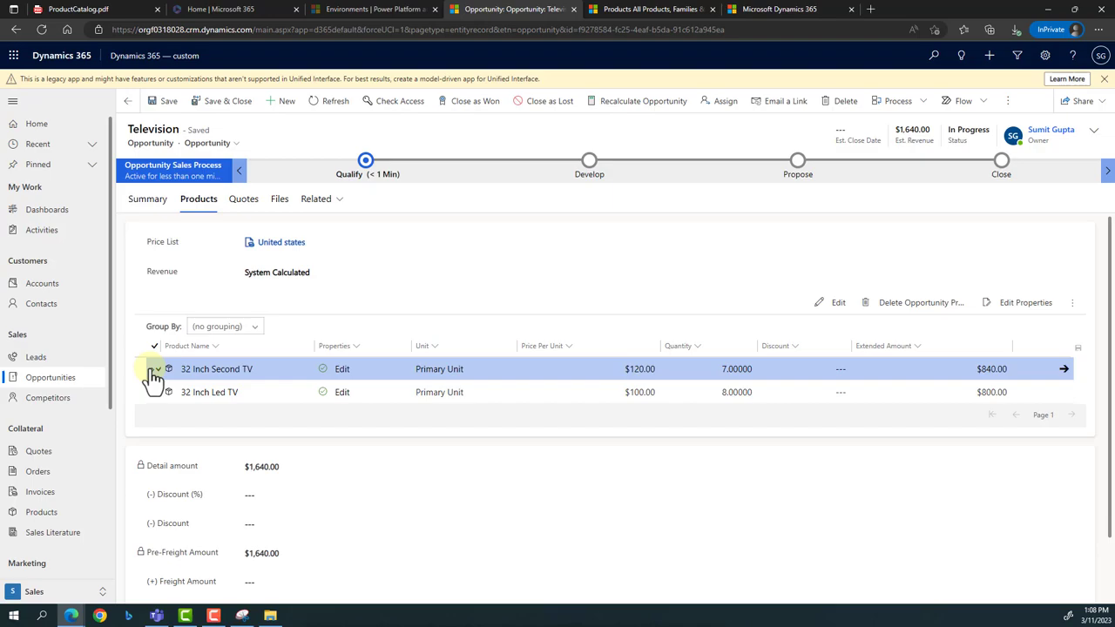
- Replace the opportunity's price list with Air Condition Cost and deselect the 32 Inch Second TV line
click(319, 242)
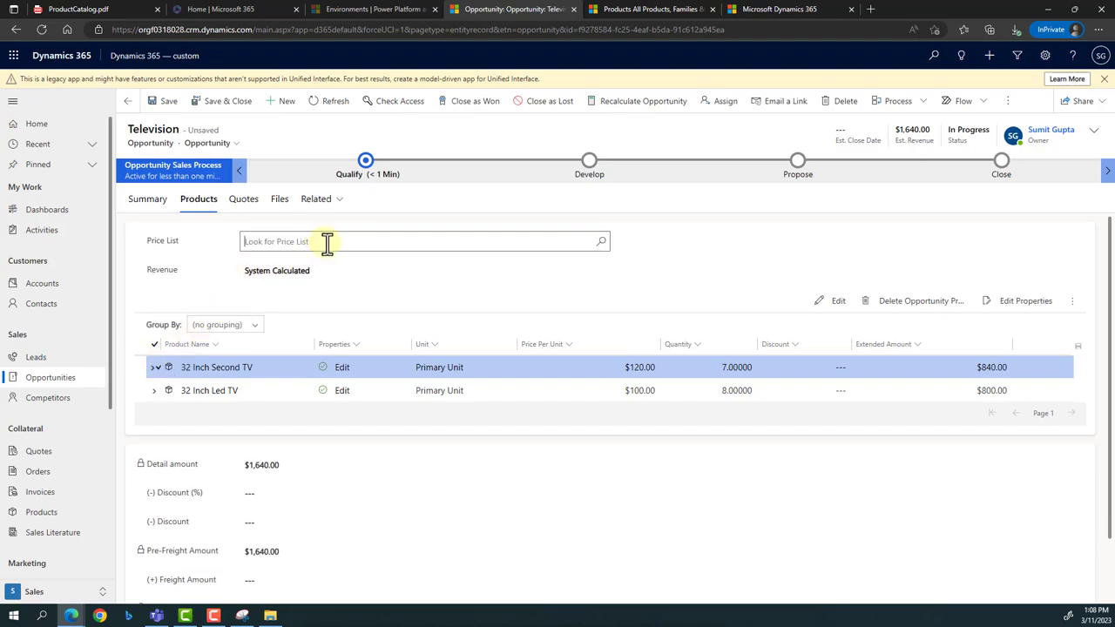
text(air)
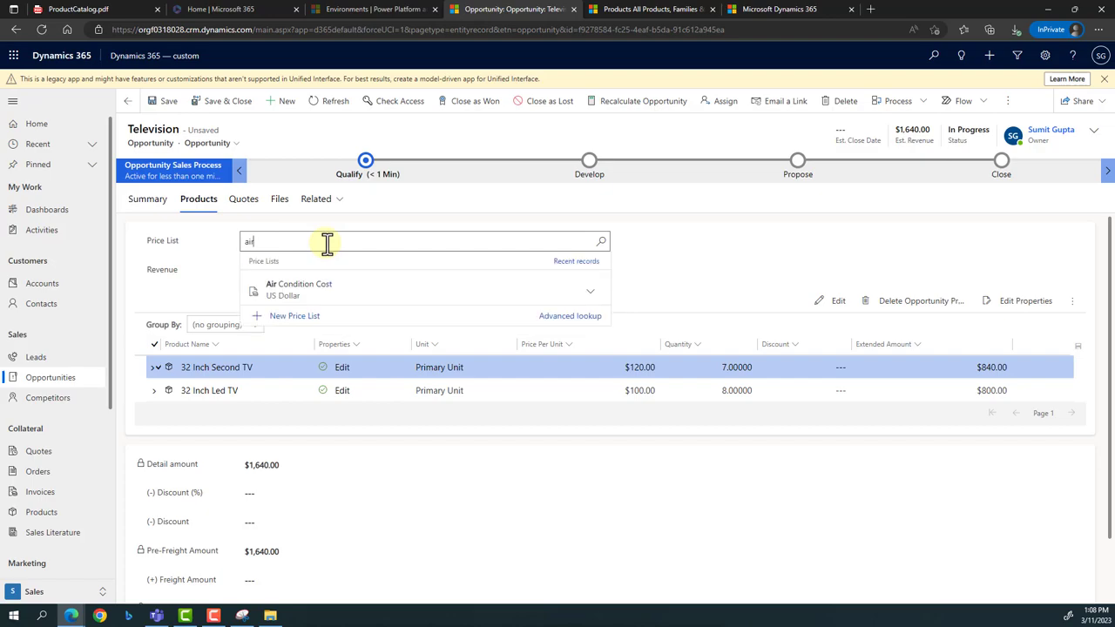
click(336, 296)
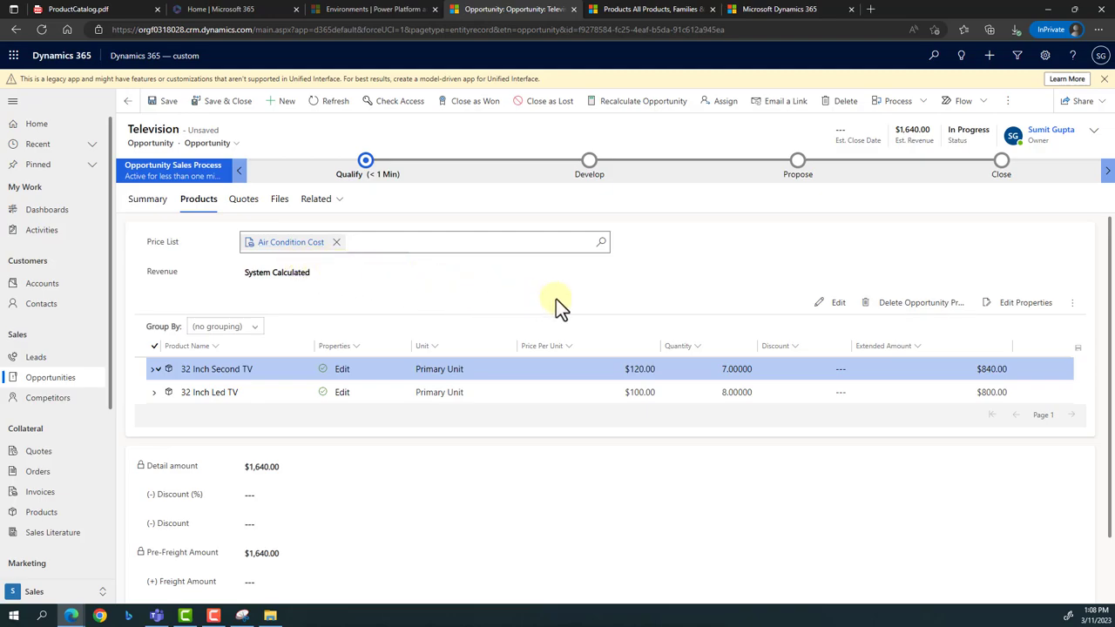
click(635, 311)
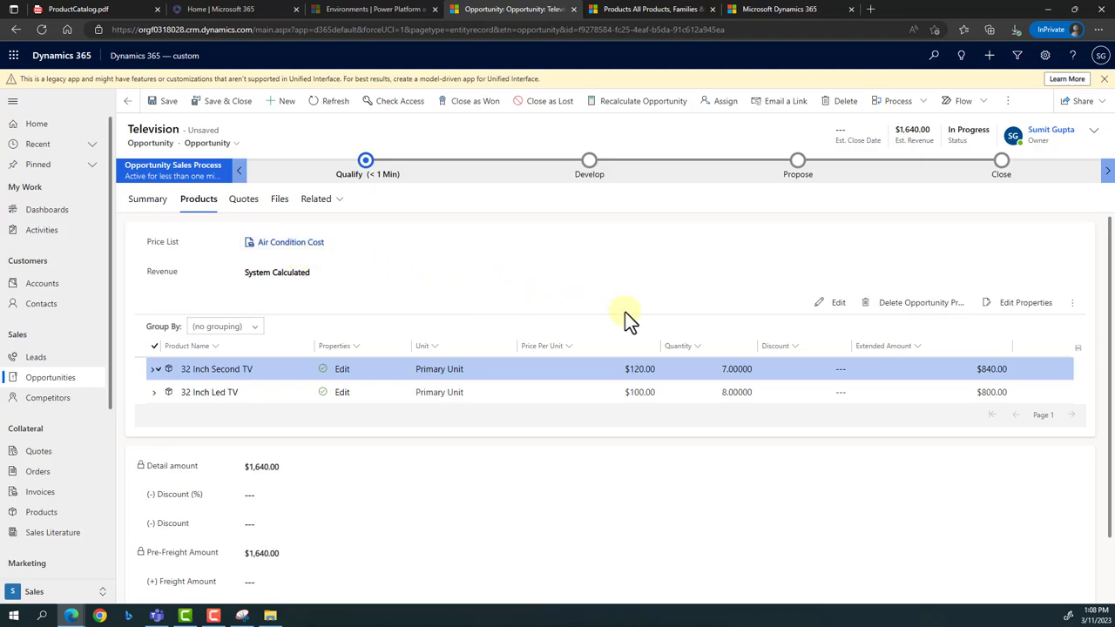
click(155, 369)
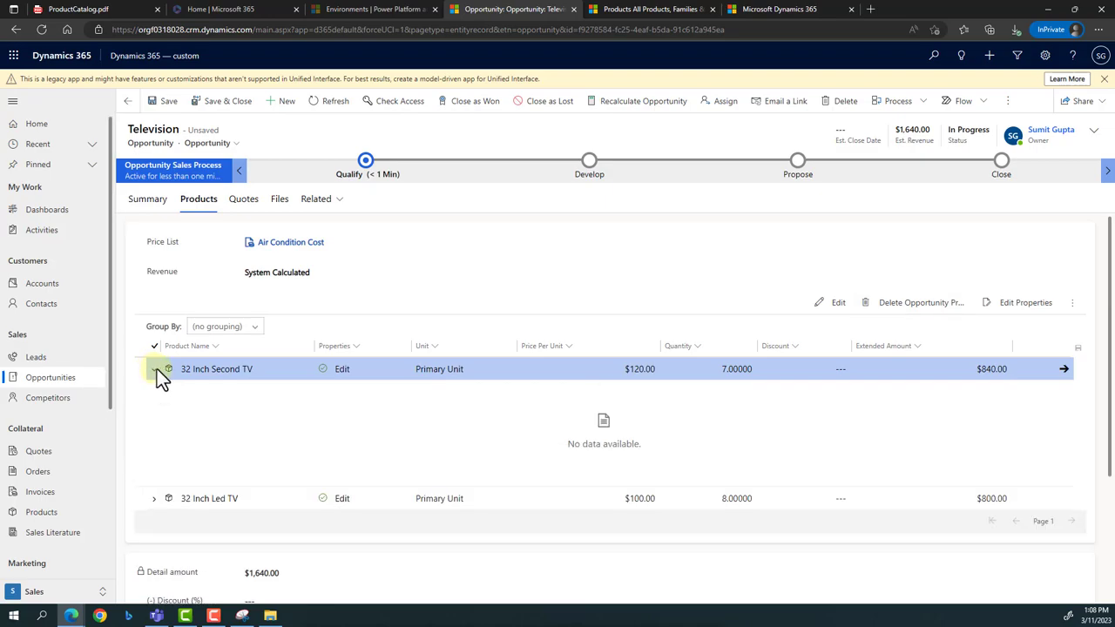
click(157, 369)
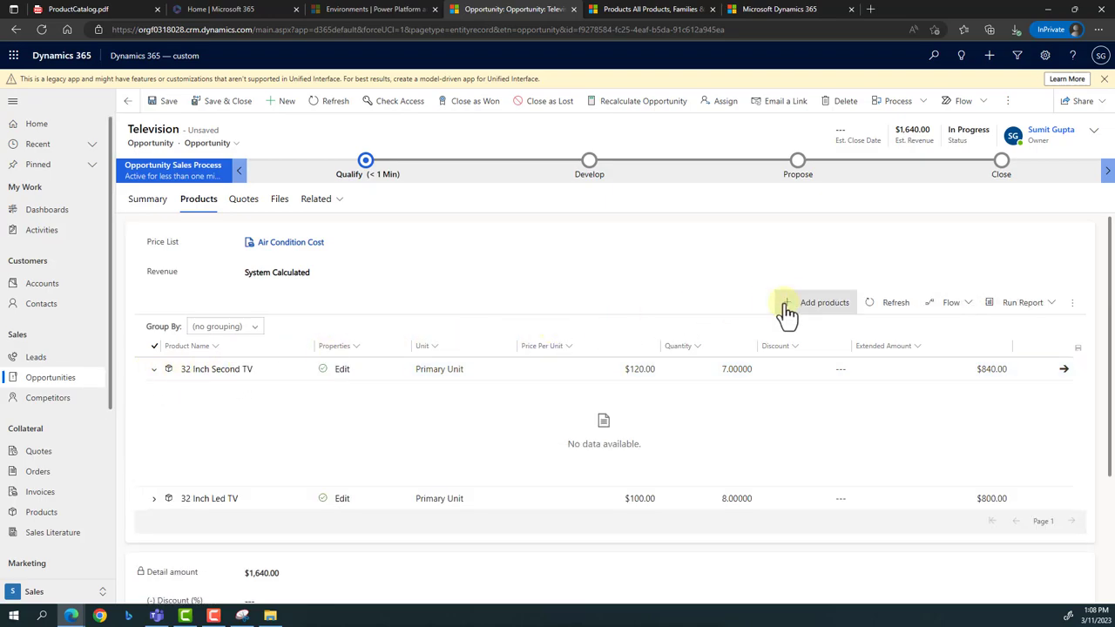
- Add the Room AC + Stablizer bundle with a quantity of 1 to the product selection and save it to the opportunity
click(813, 307)
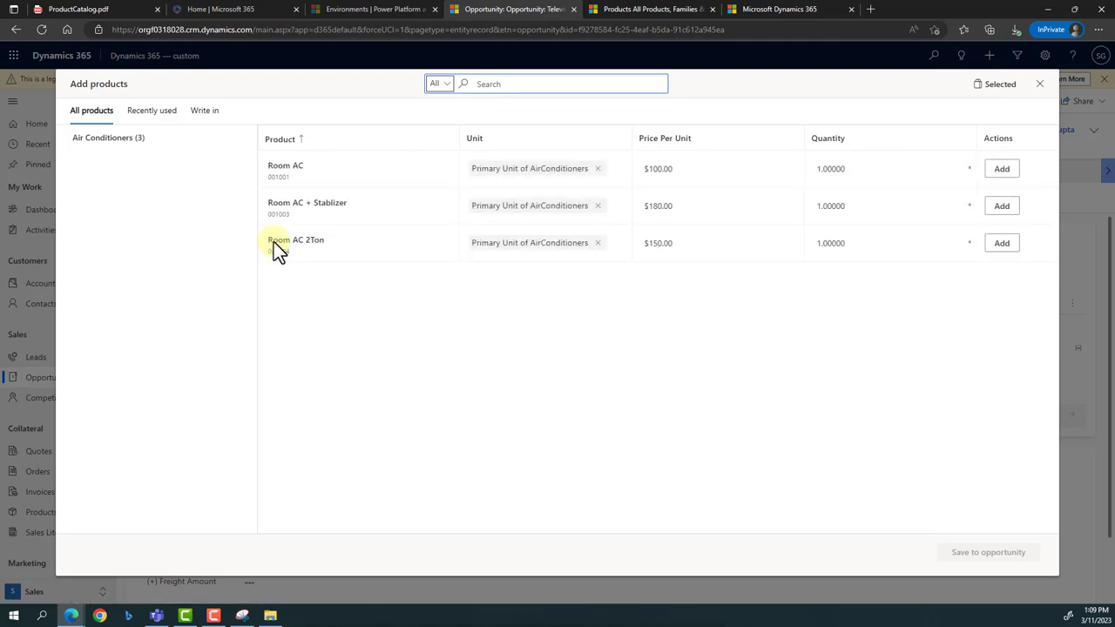
click(1000, 209)
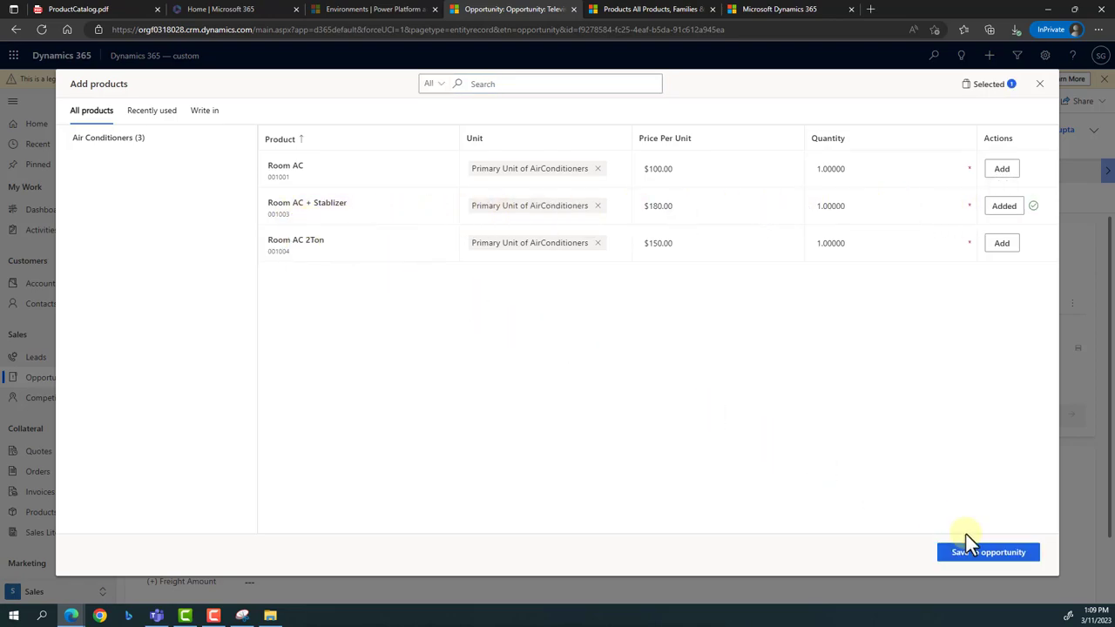
click(1010, 557)
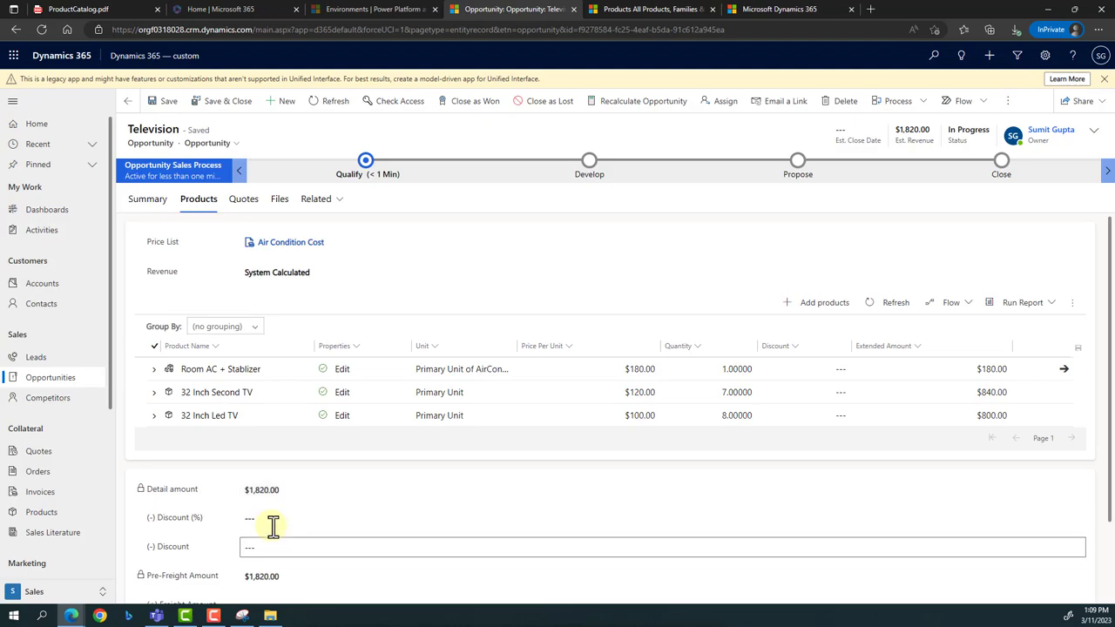
- Review the opportunity's amounts, expand the Room AC + Stablizer line to view its component products, and check the grouping choices
scroll(273, 527, down, 1)
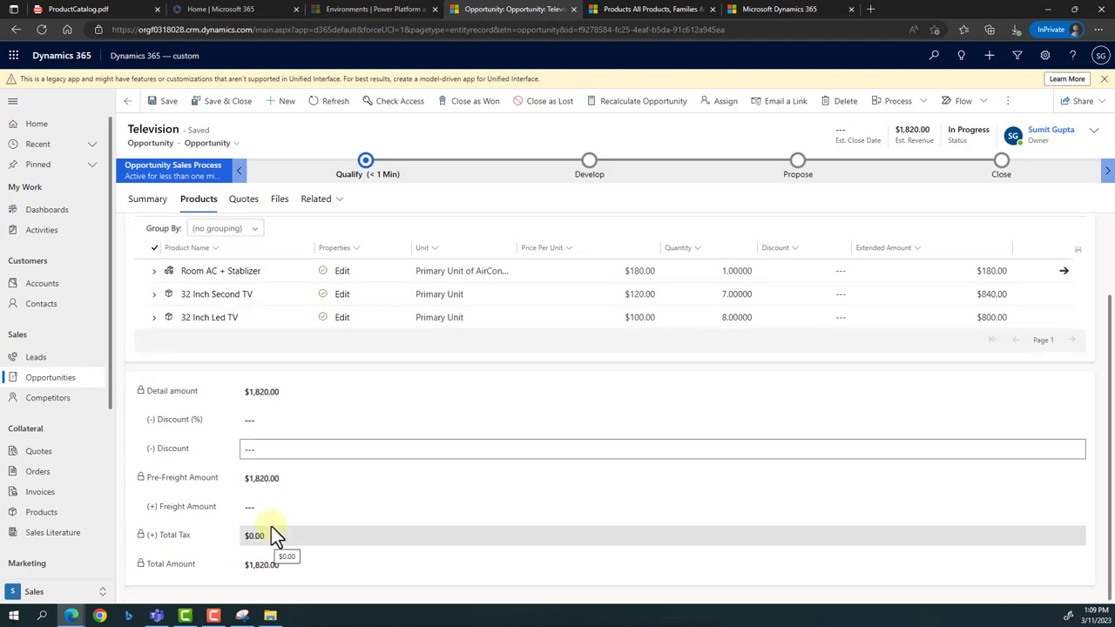
click(153, 271)
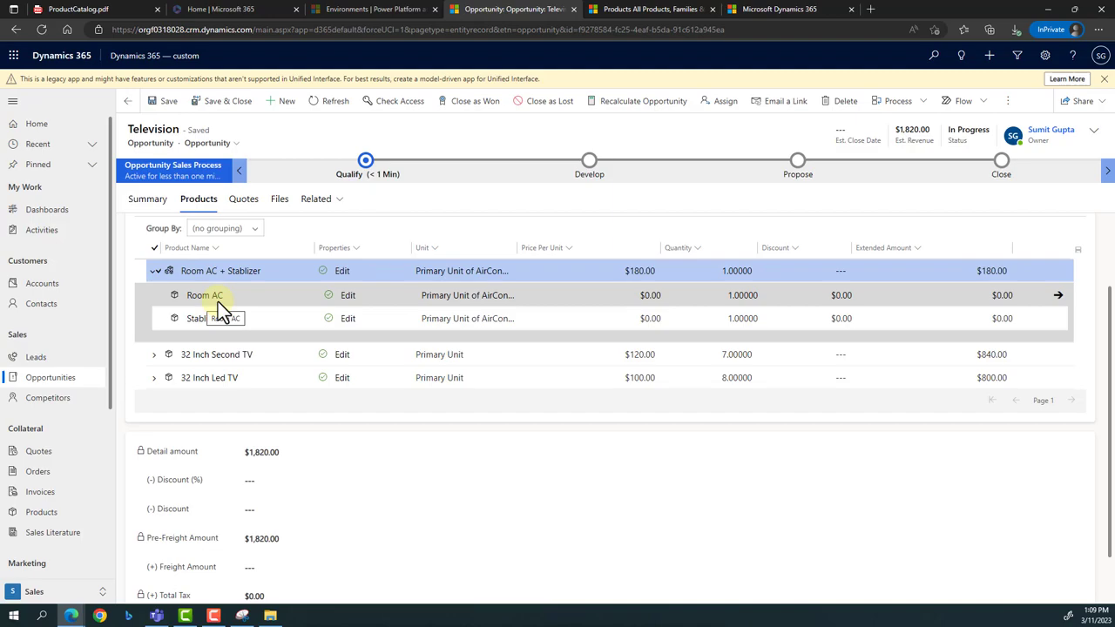
click(251, 231)
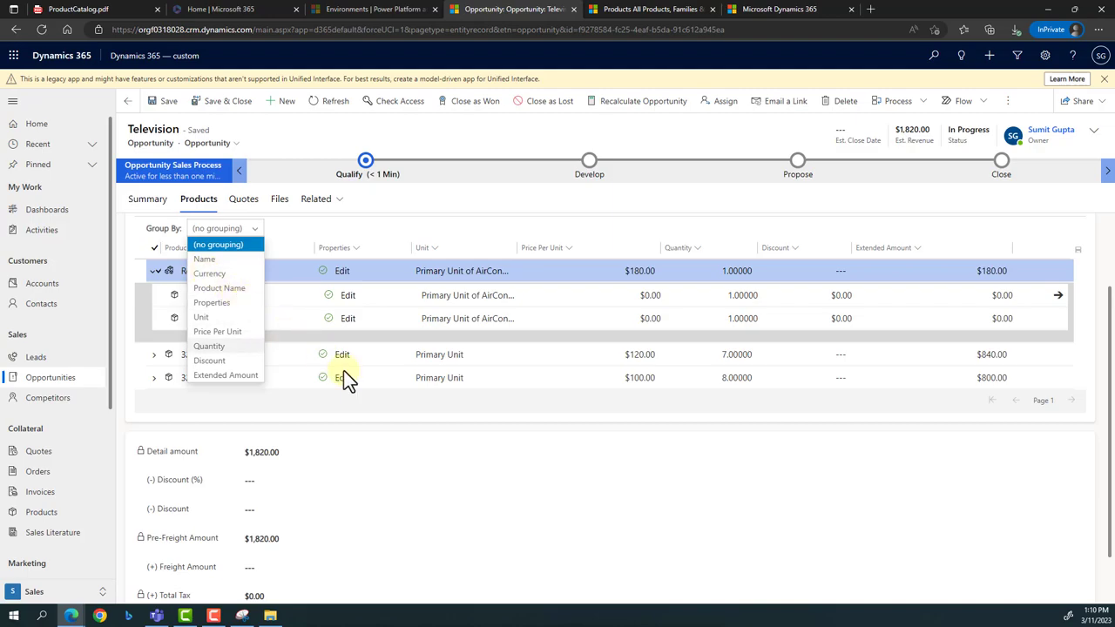
click(551, 522)
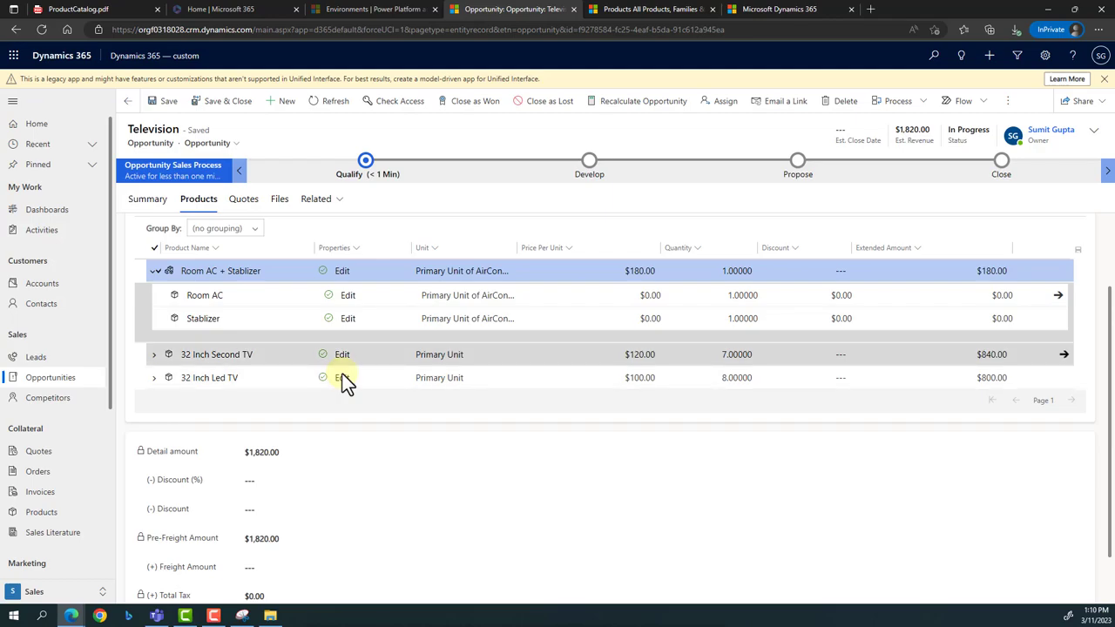
- Review the setup diagram and step descriptions in ProductCatalog.pdf, and return to the All Products, Families & Bundles list
click(78, 8)
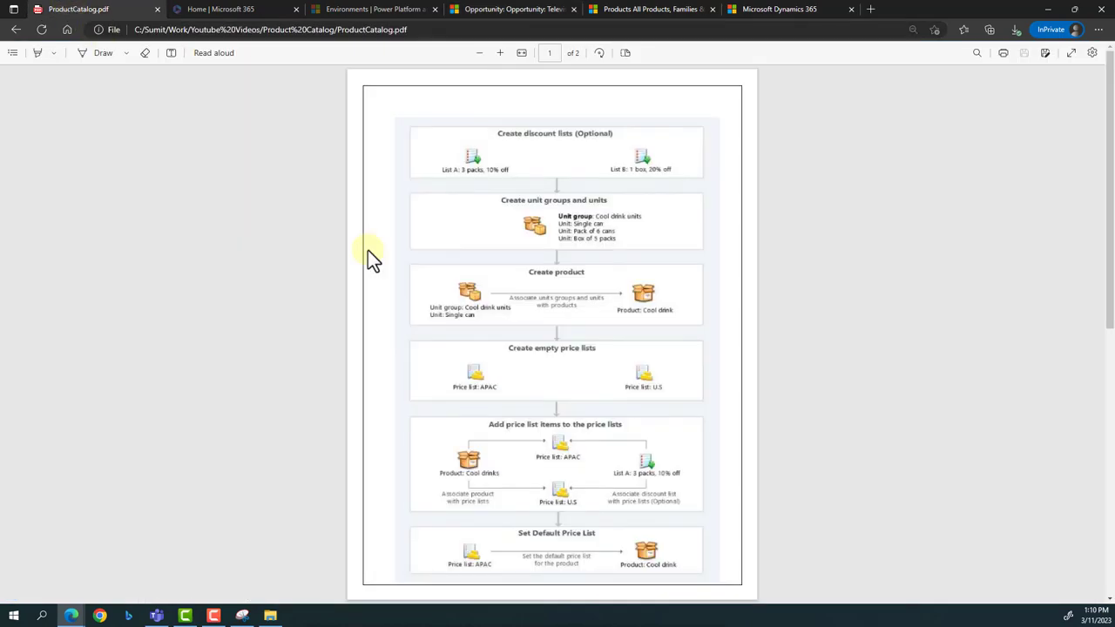
scroll(462, 327, down, 5)
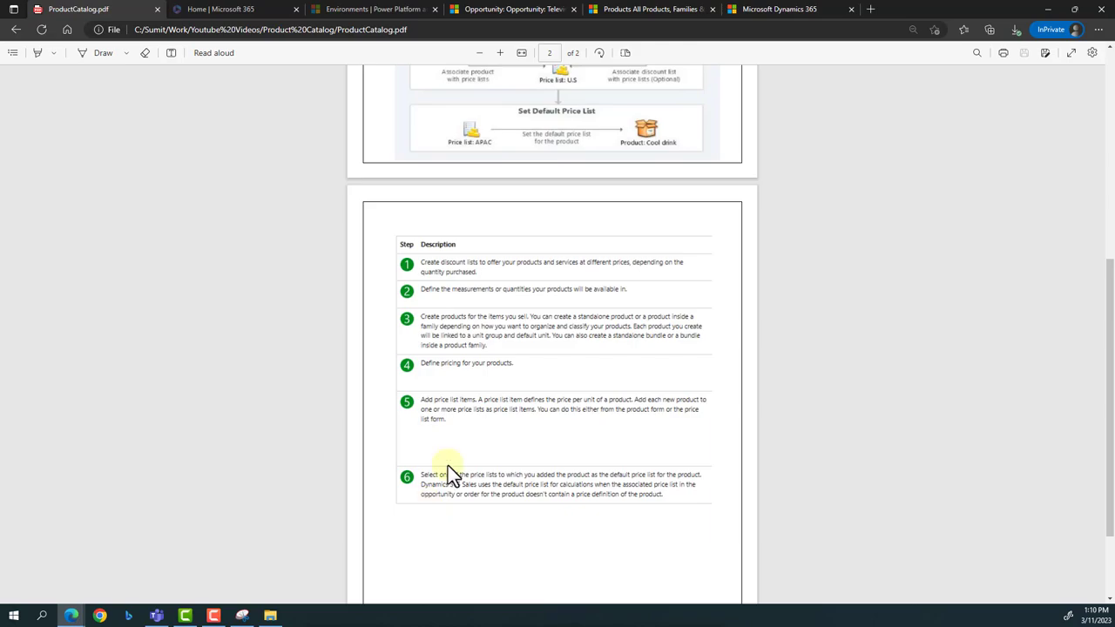
click(764, 12)
click(649, 10)
click(213, 615)
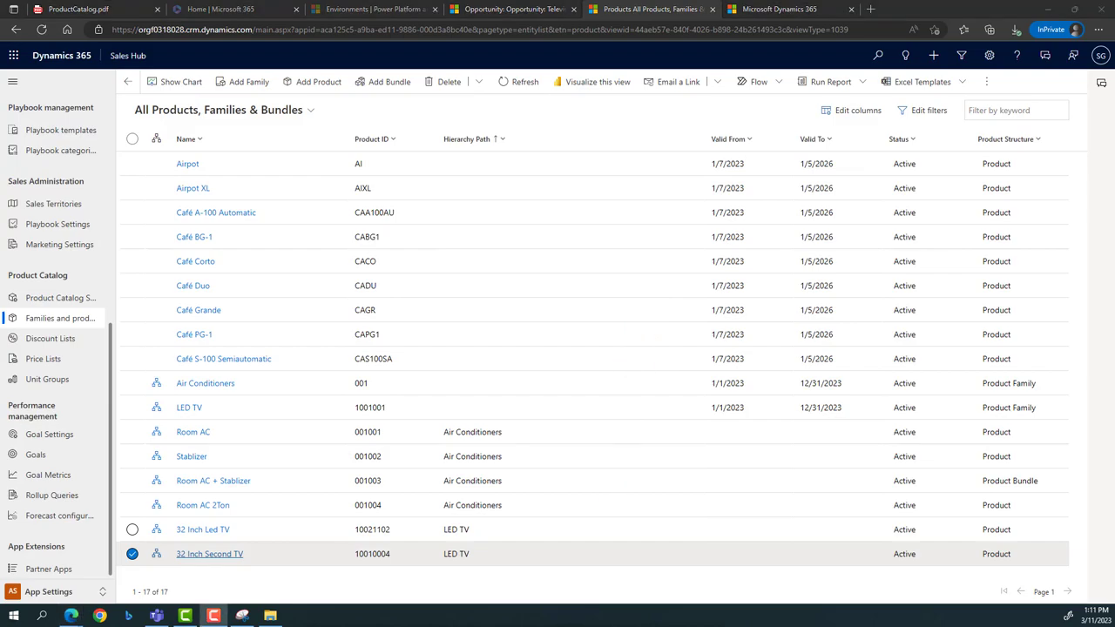